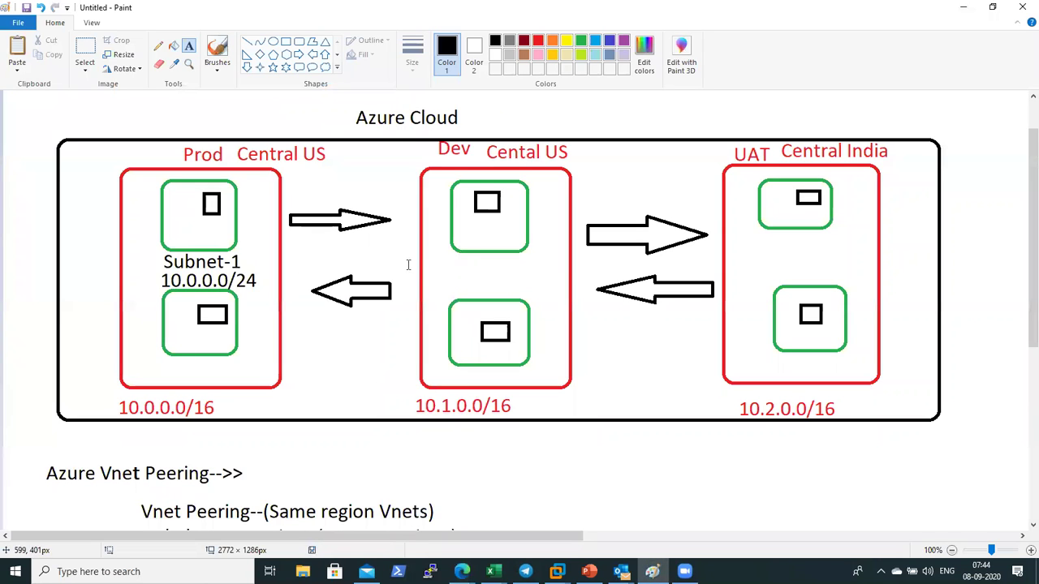
Switch to the Azure portal and start a new virtual network in resource group MyRG from the refreshed virtual networks list
click(481, 121)
key(alt+Tab)
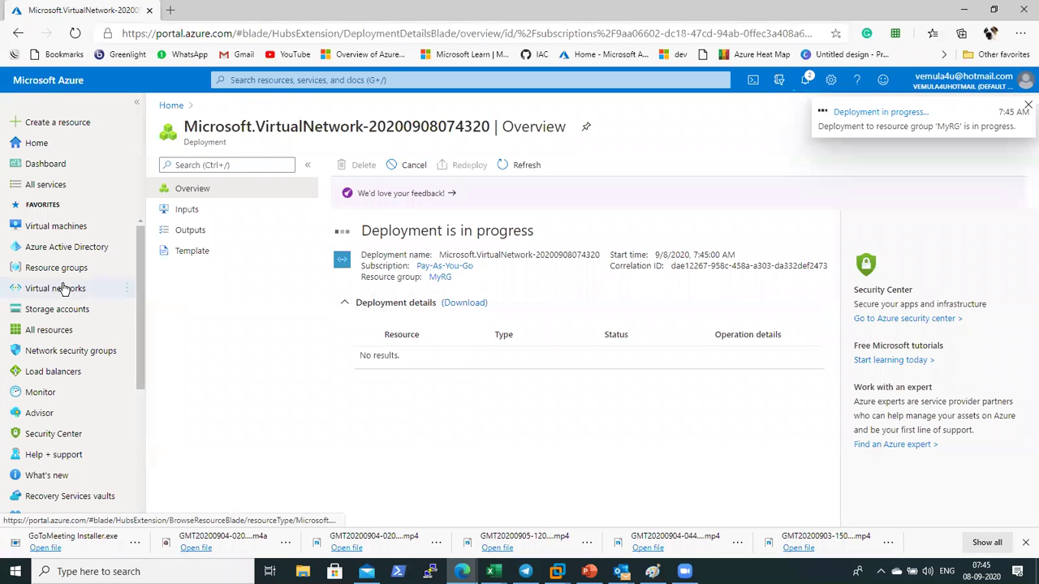
mouse_move(65, 290)
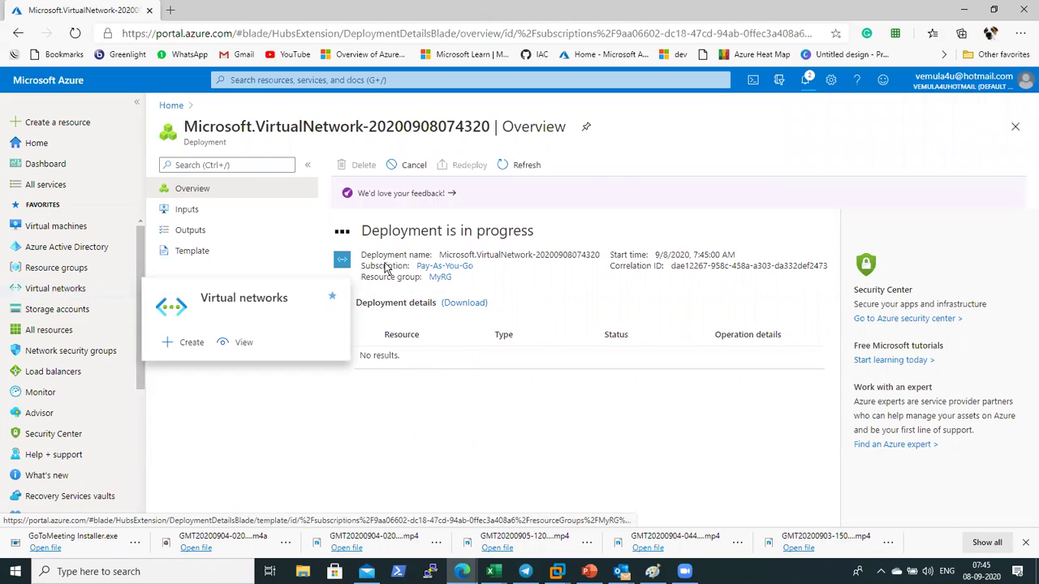
click(63, 290)
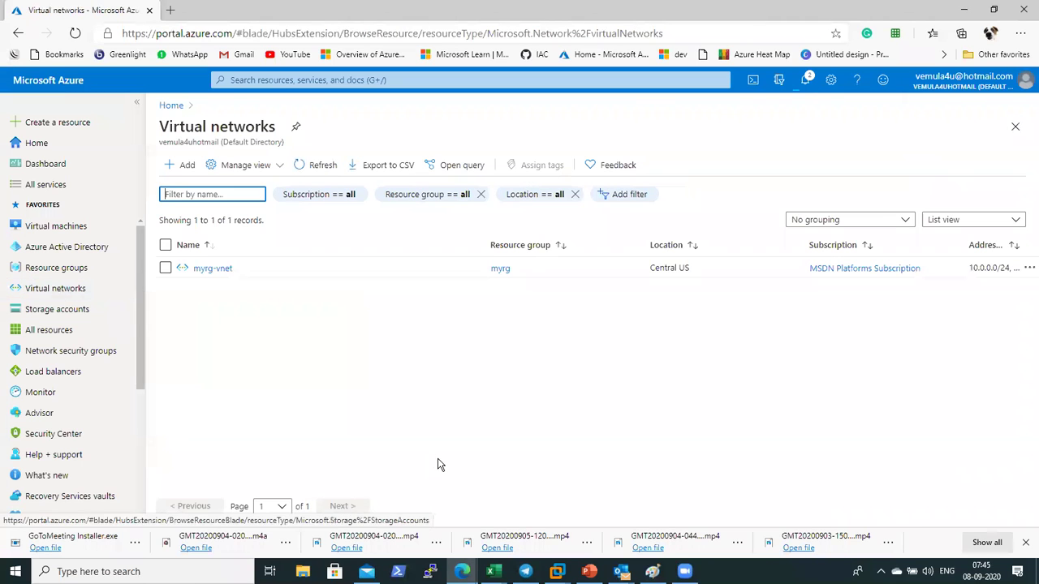
click(320, 166)
click(179, 164)
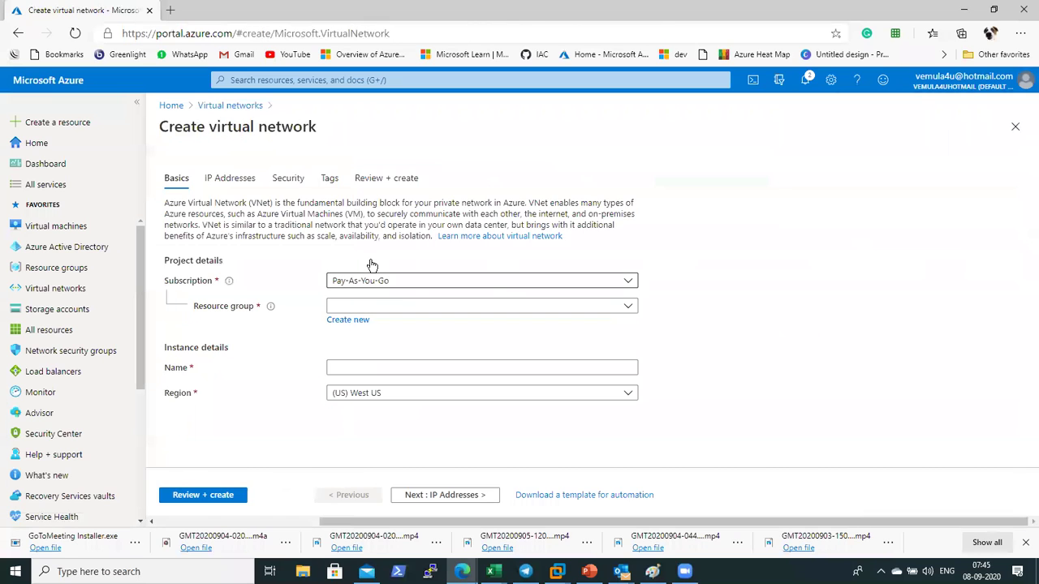
click(409, 308)
click(362, 371)
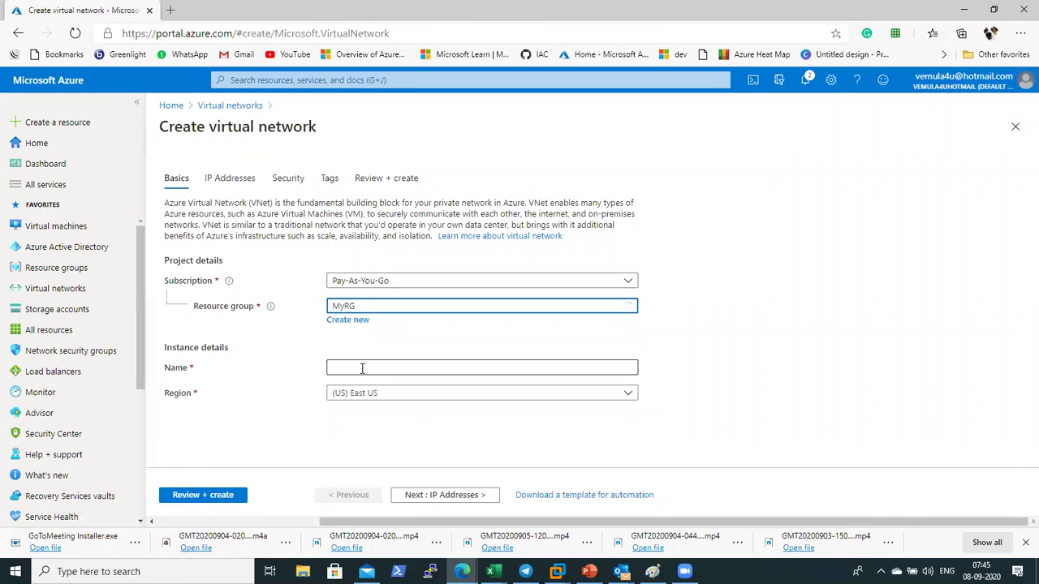
Name the virtual network Dev and set its region to (US) Central US
click(369, 368)
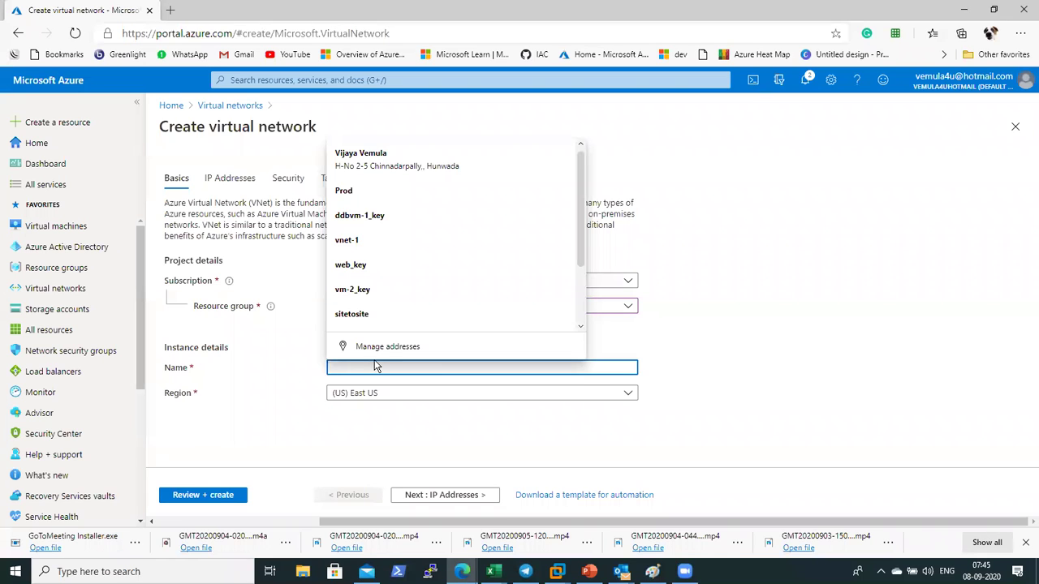
text(Dev)
click(794, 358)
click(595, 393)
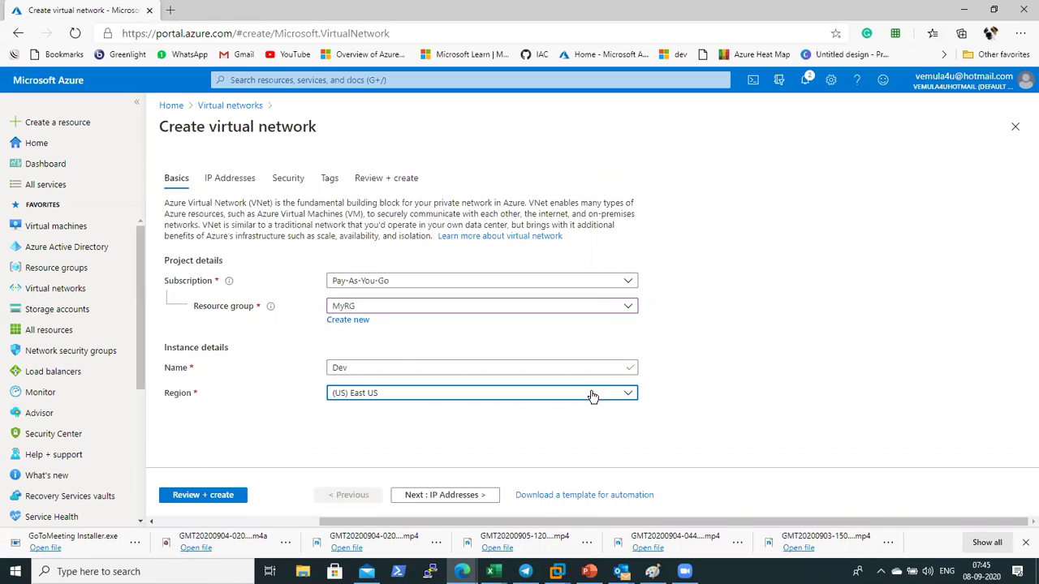
text(central)
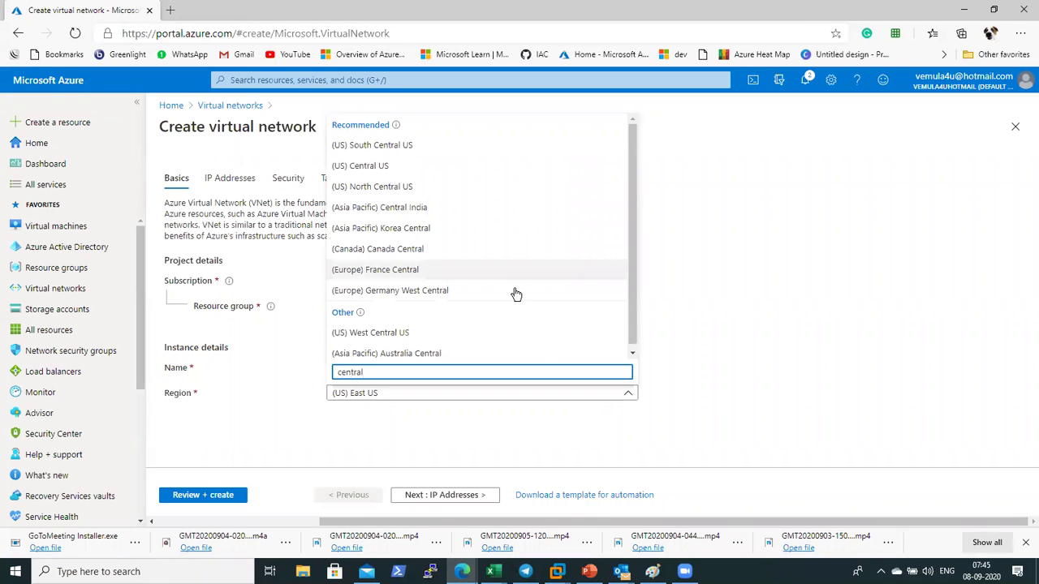
click(387, 165)
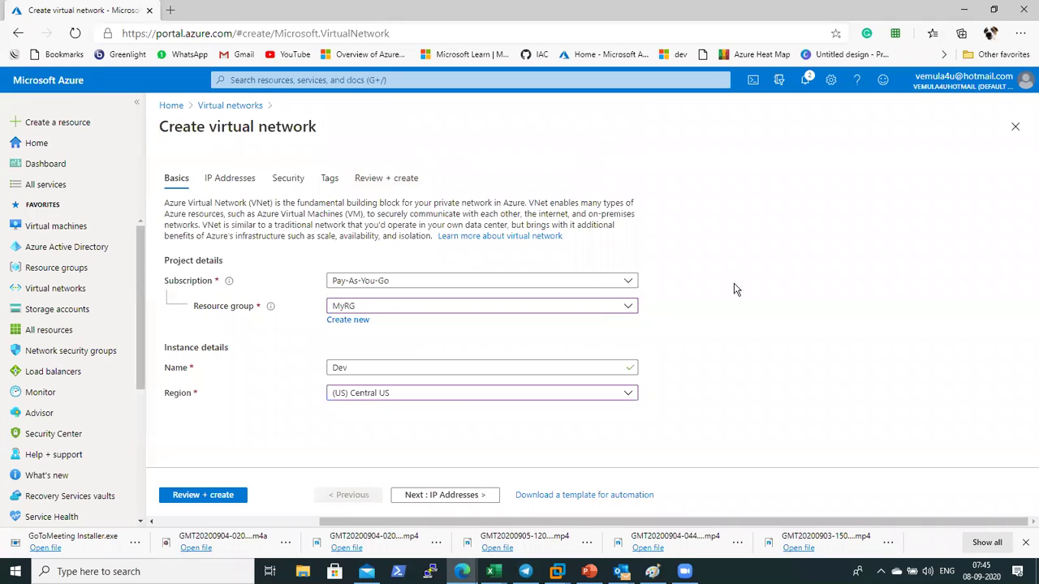
Go to the network's IP address settings and compare the IPv4 address space with the Dev range in the Paint diagram
click(488, 496)
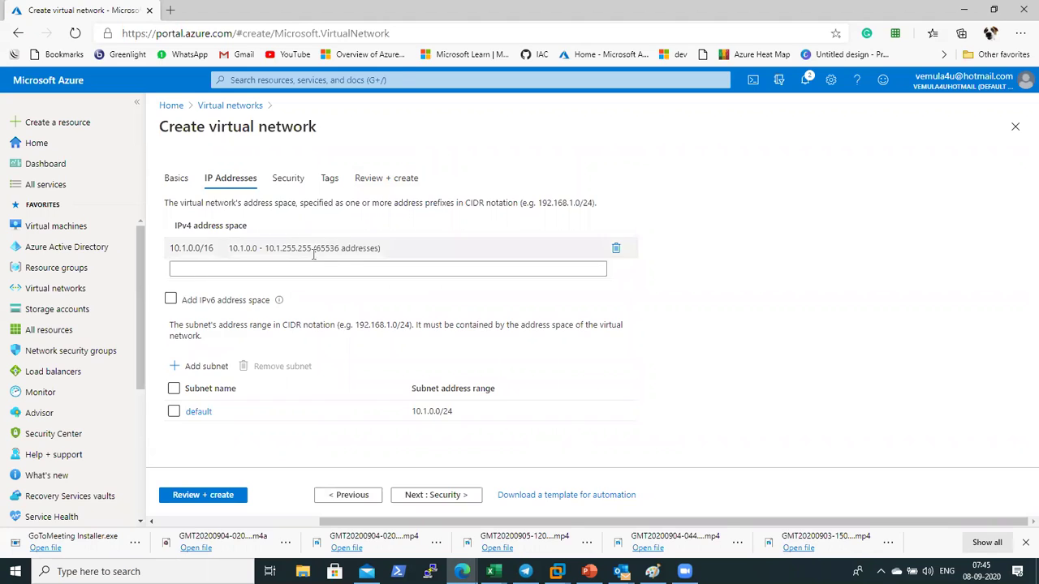
key(alt+Tab)
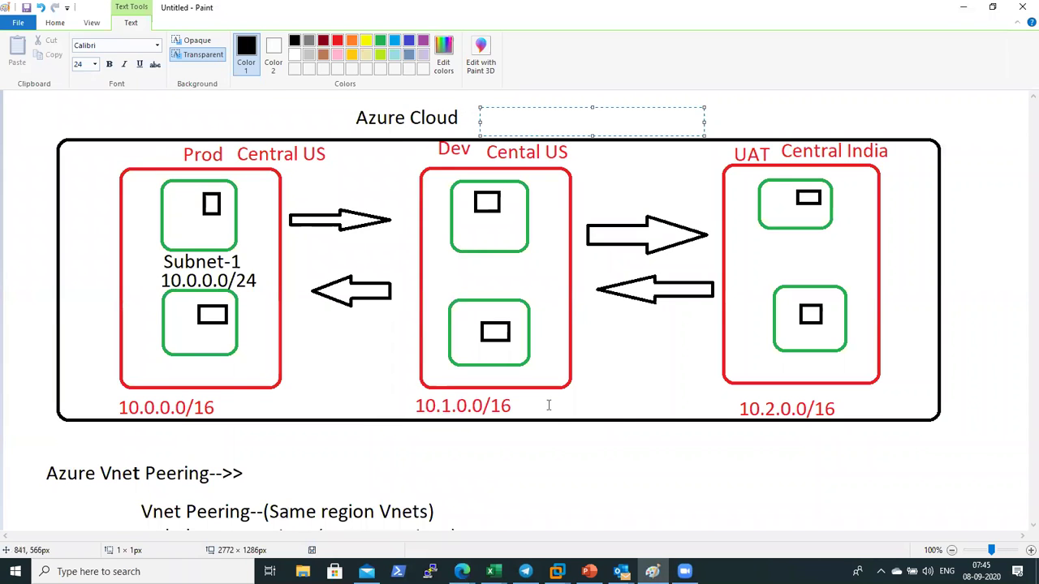
key(alt+Tab)
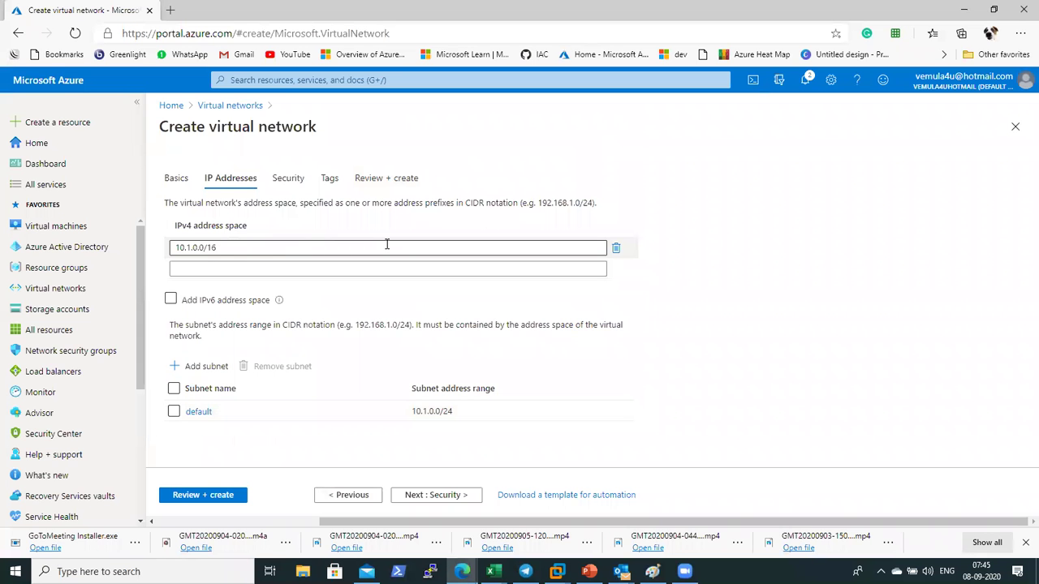
double_click(814, 319)
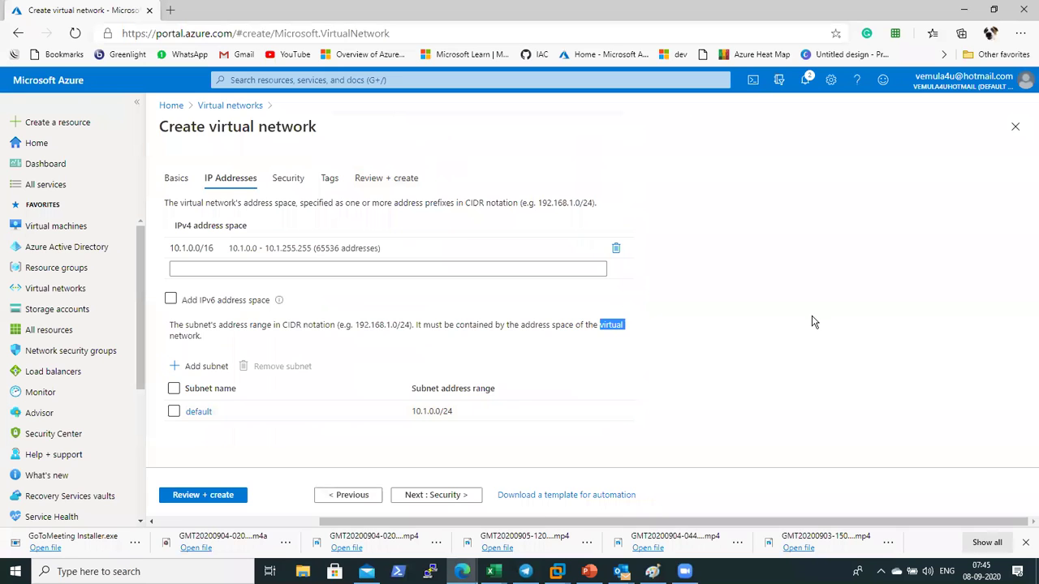
Rename the default subnet as subnet-2 and save it
click(200, 413)
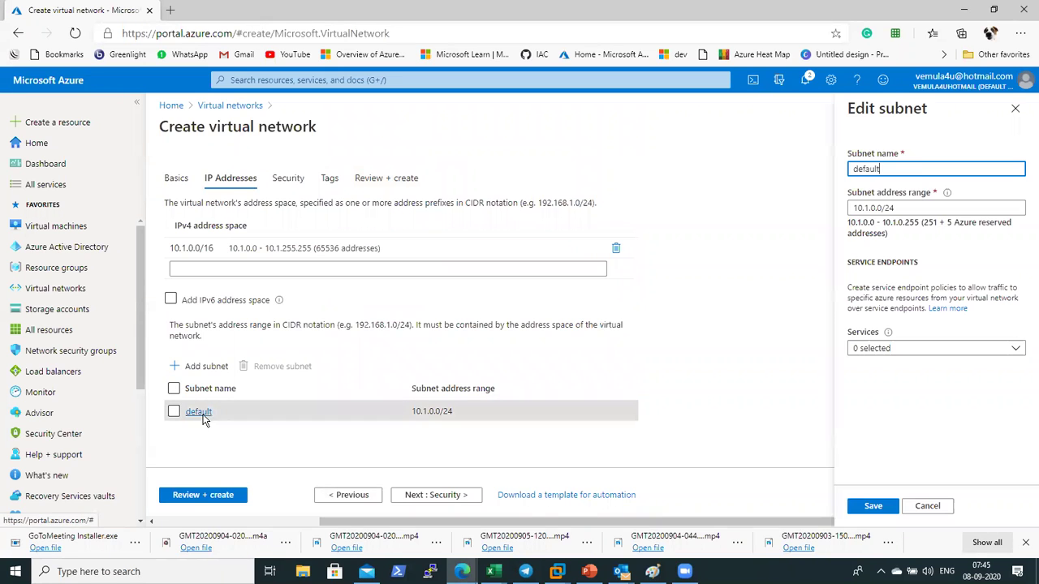
key(ctrl+a)
text(s)
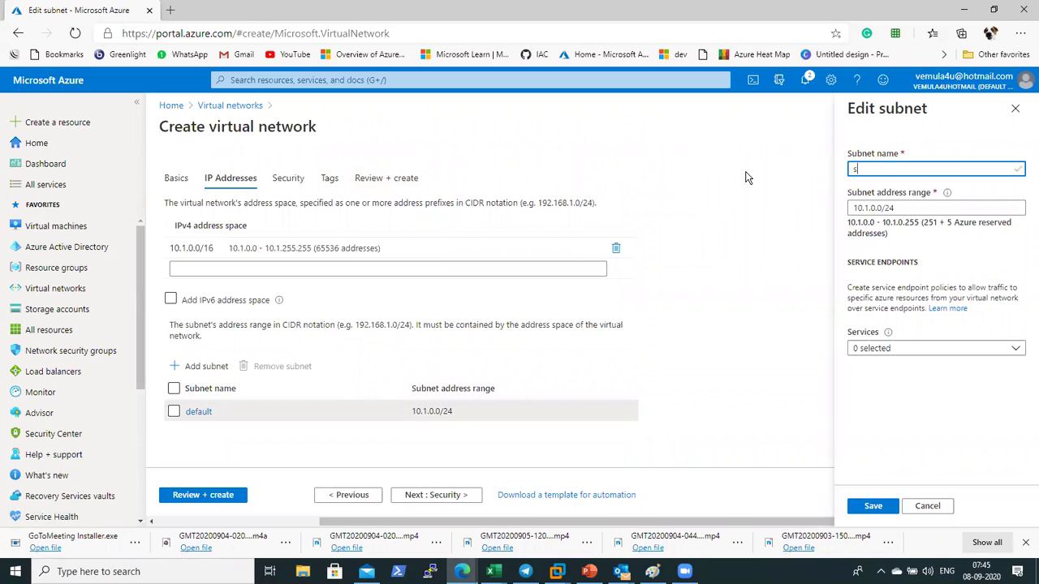
key(BackSpace)
key(BackSpace)
key(BackSpace)
text(2)
click(872, 506)
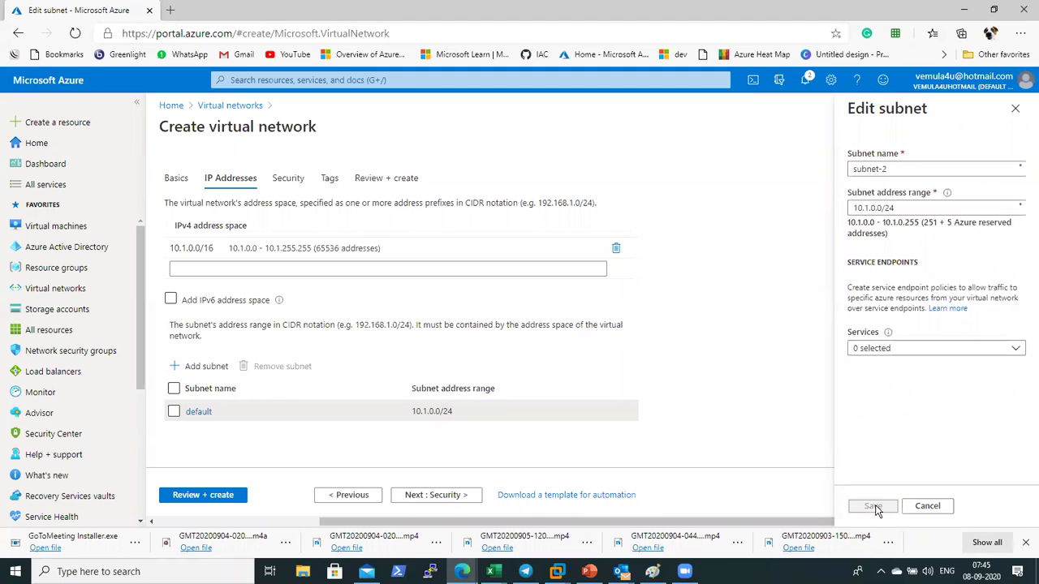
Switch to Paint and label the Dev network's upper subnet with the text "Subnet-2" and "10.1.0.0/24" on two lines
key(alt+Tab)
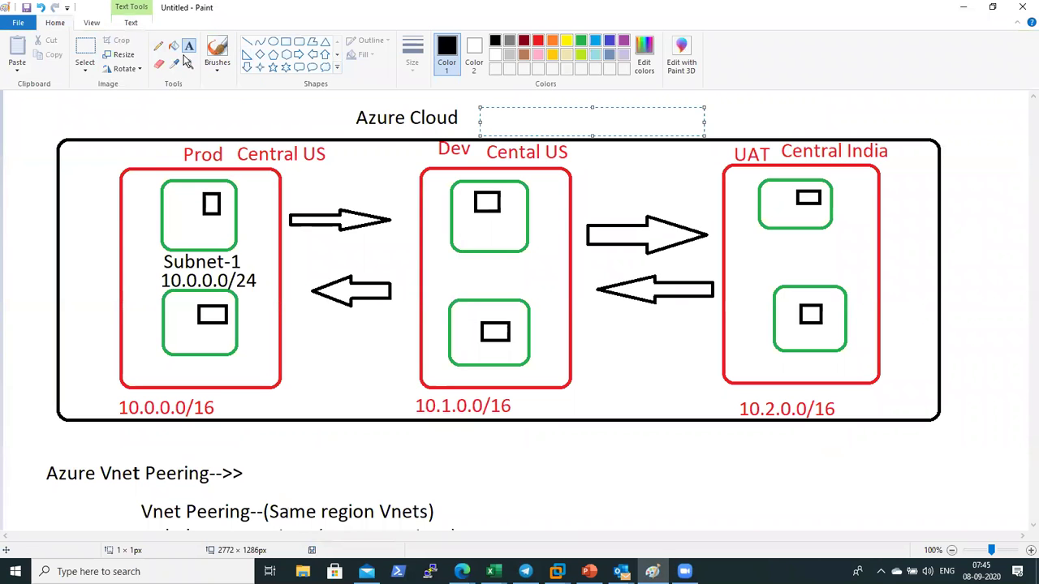
click(456, 264)
click(456, 263)
text(Sb)
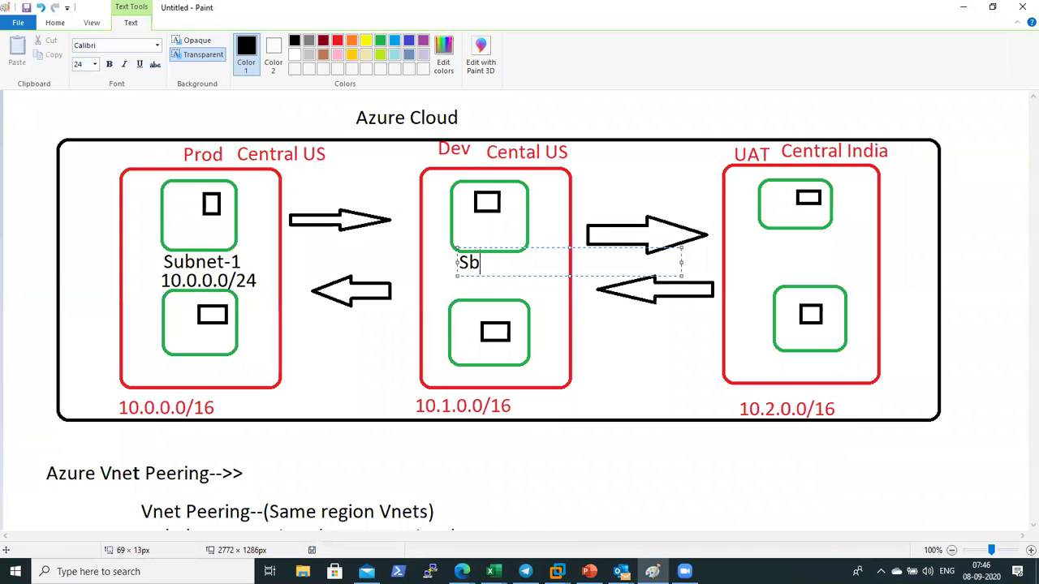
key(BackSpace)
text(ubnet-2)
key(Return)
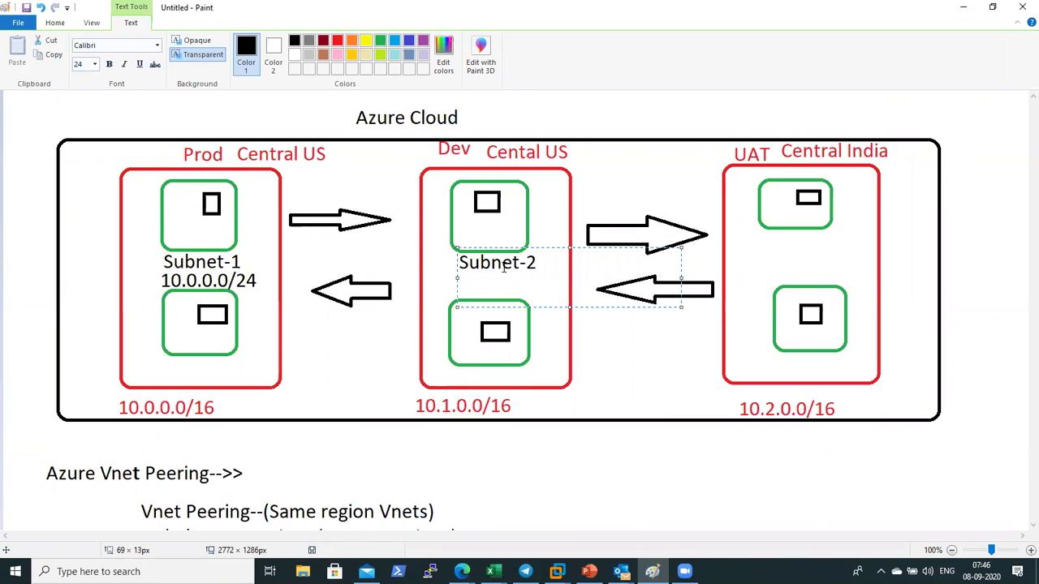
text(10.1.0.0/24)
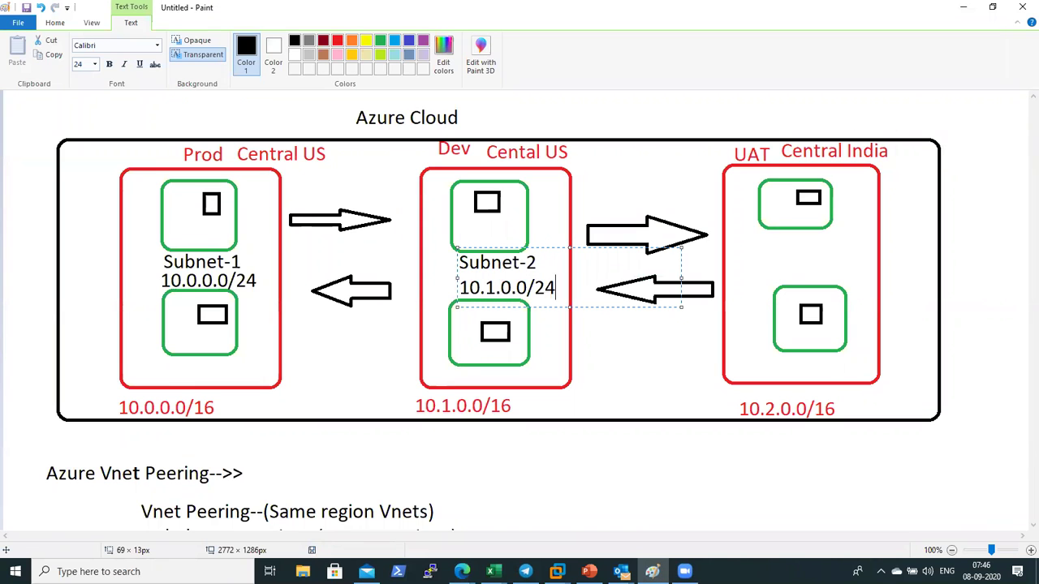
click(653, 368)
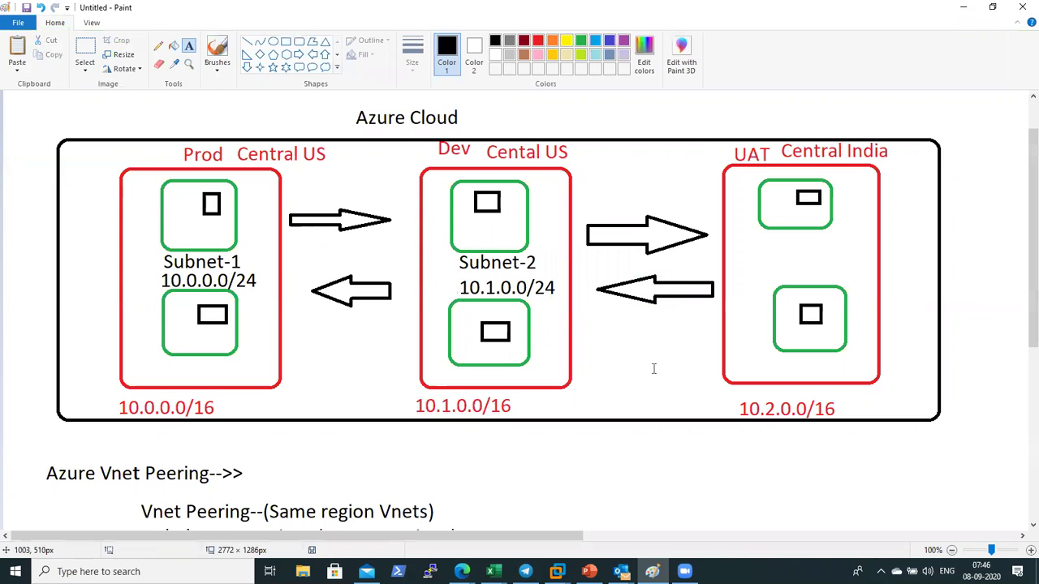
Return to the Azure portal, review the Dev virtual network's settings and create it
key(alt+Tab)
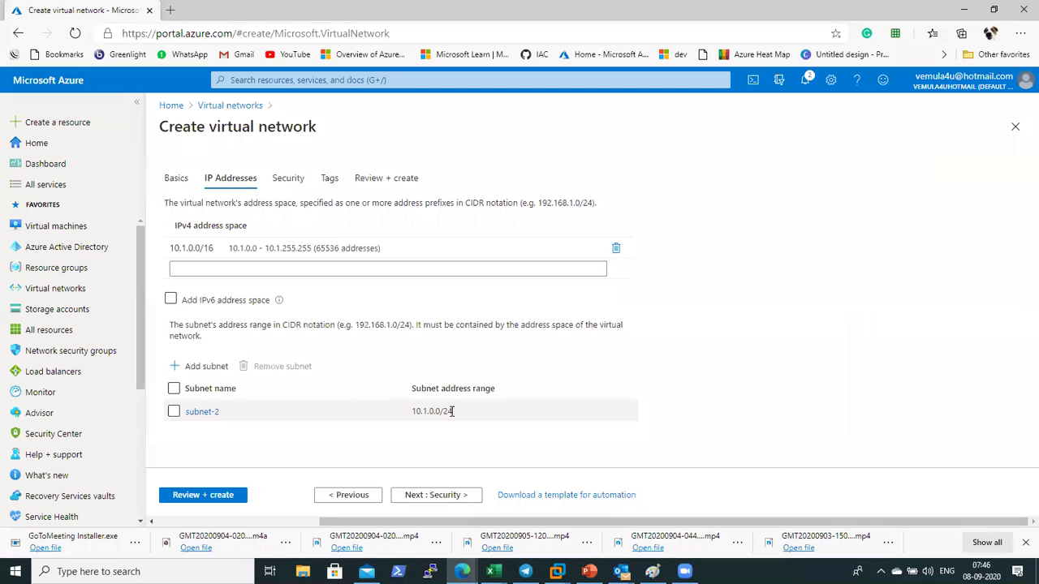
click(224, 492)
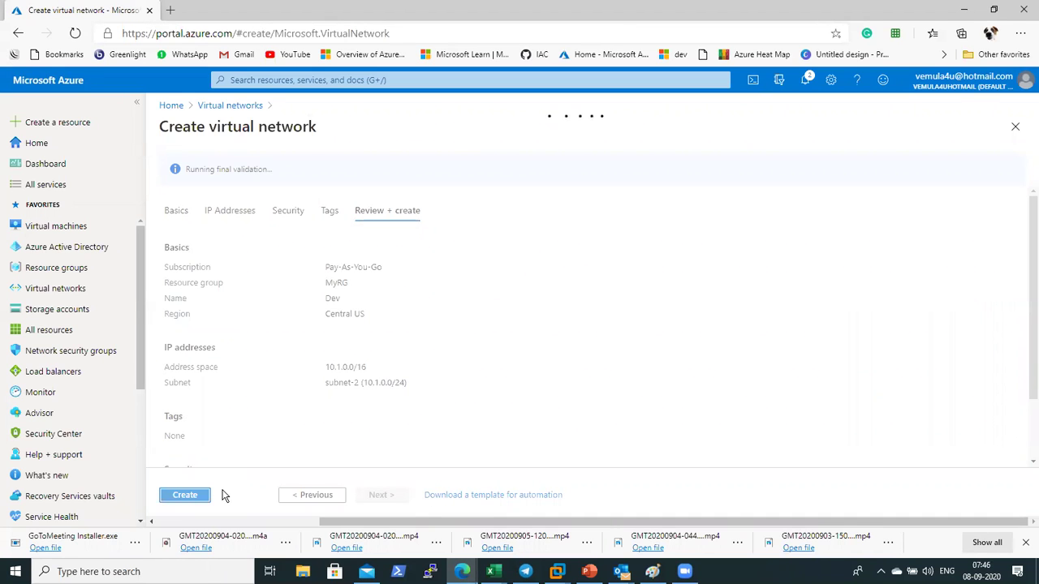
click(201, 496)
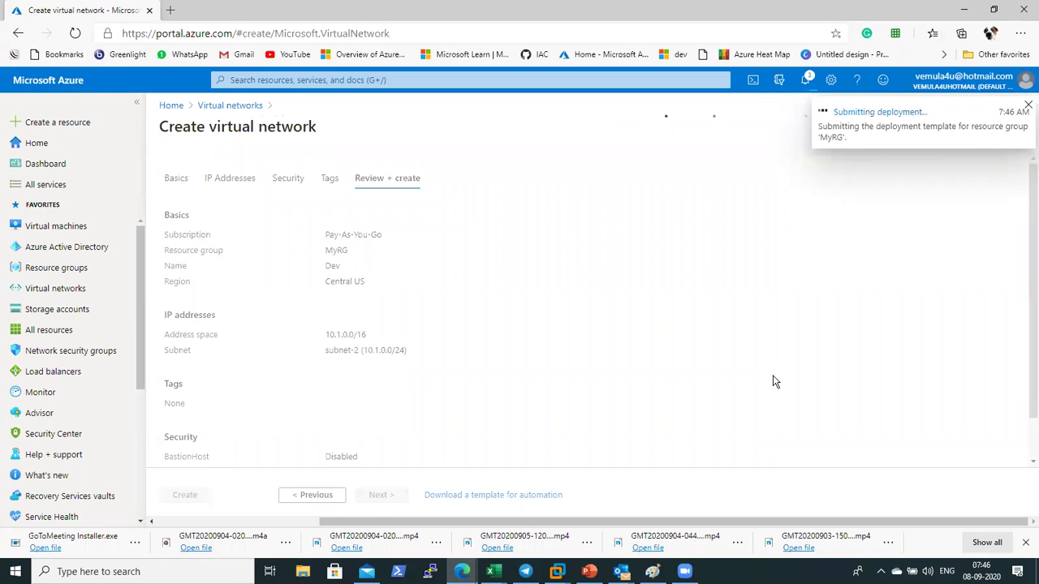
Check the UAT network in the Paint diagram and the Dev deployment's status in the Azure portal
key(alt+Tab)
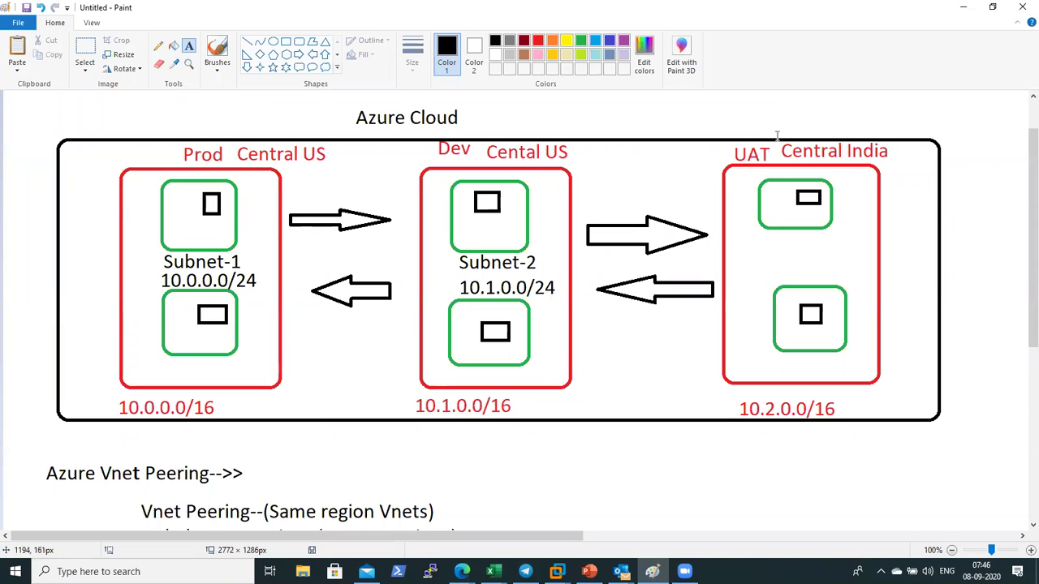
click(822, 116)
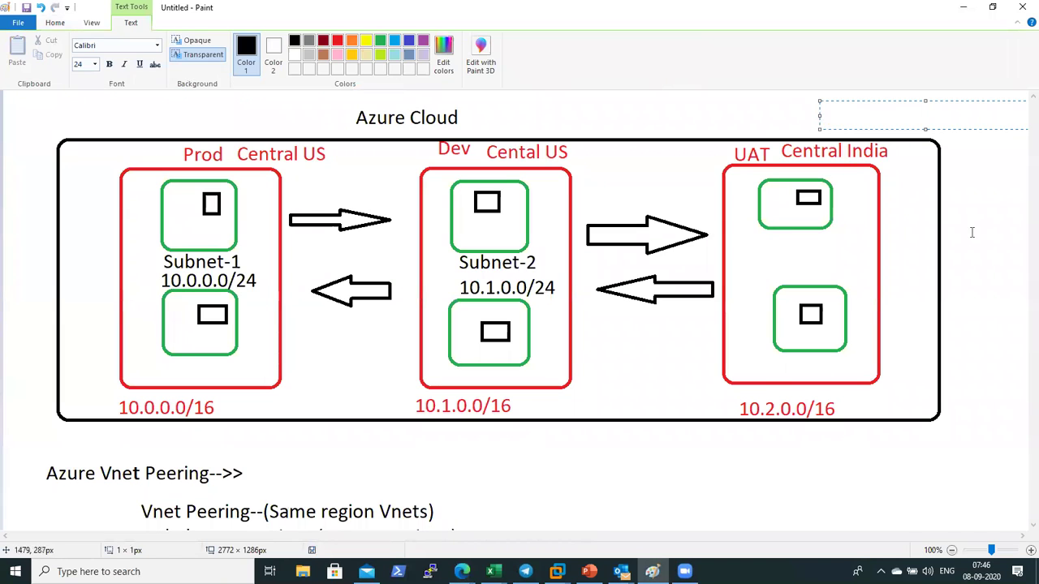
key(alt+Tab)
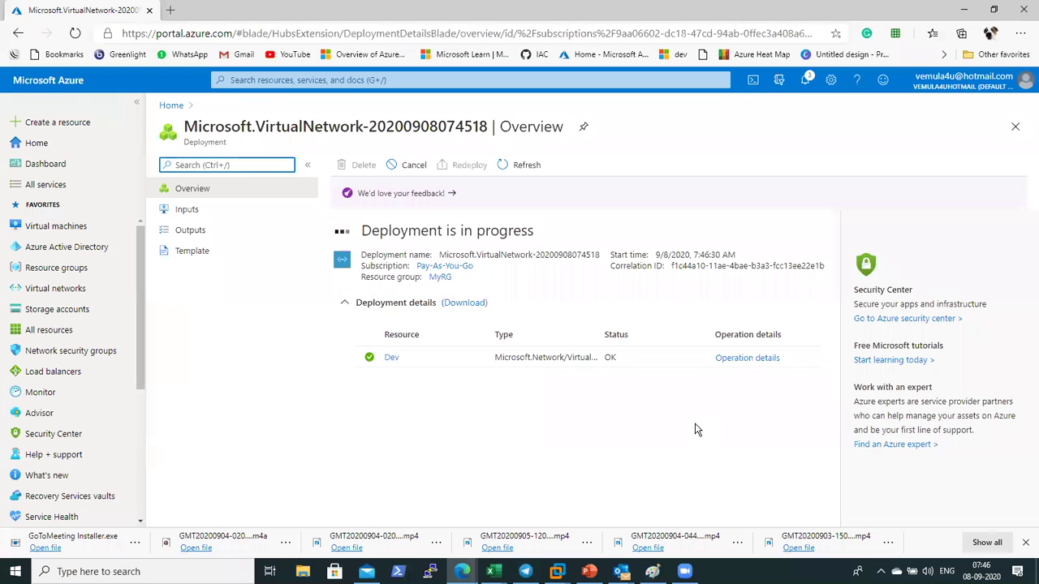
double_click(392, 358)
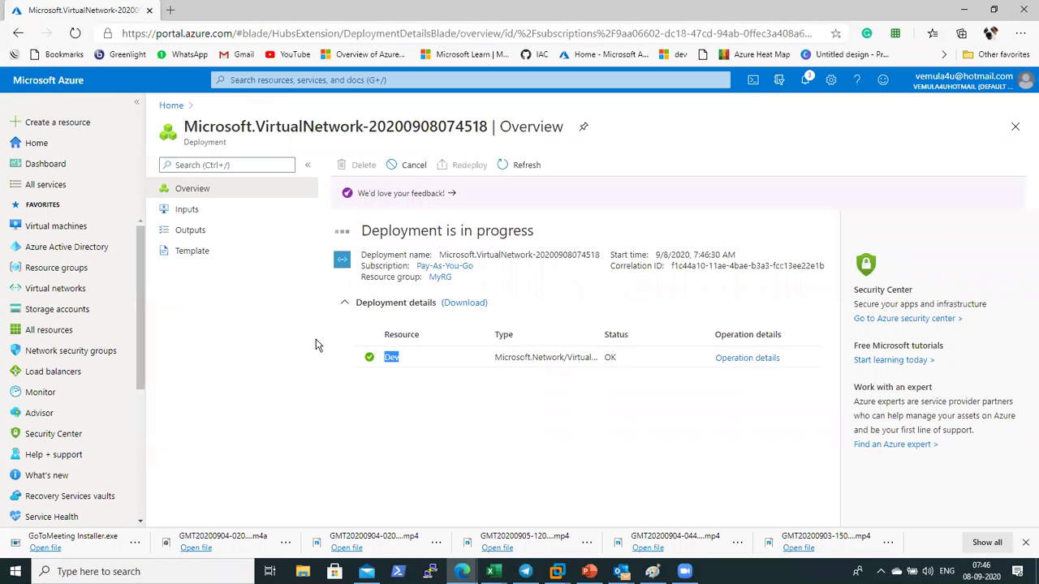
Start another virtual network from the virtual networks list, assigning it to resource group MyRG
click(77, 294)
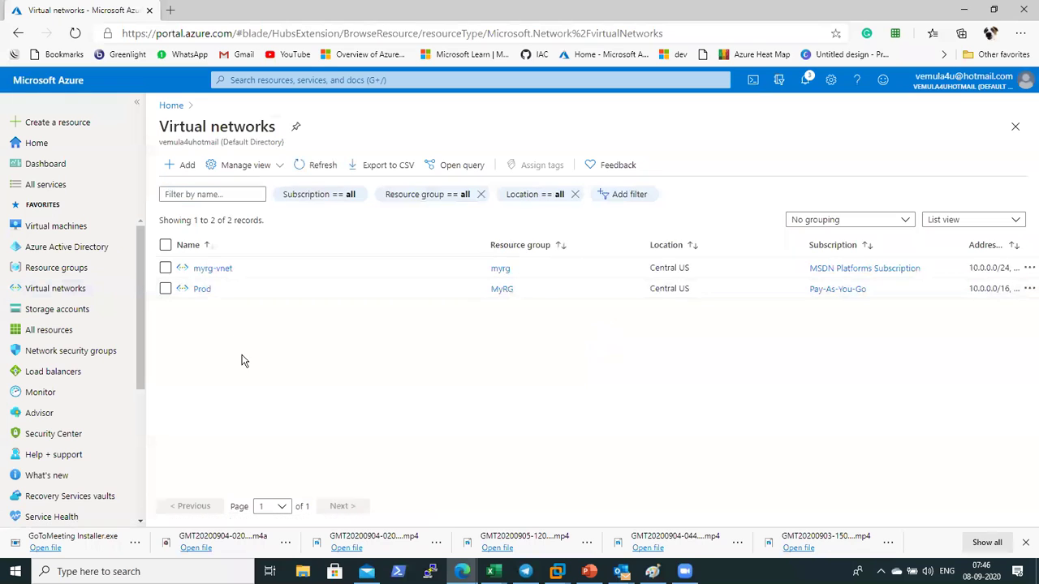
click(180, 165)
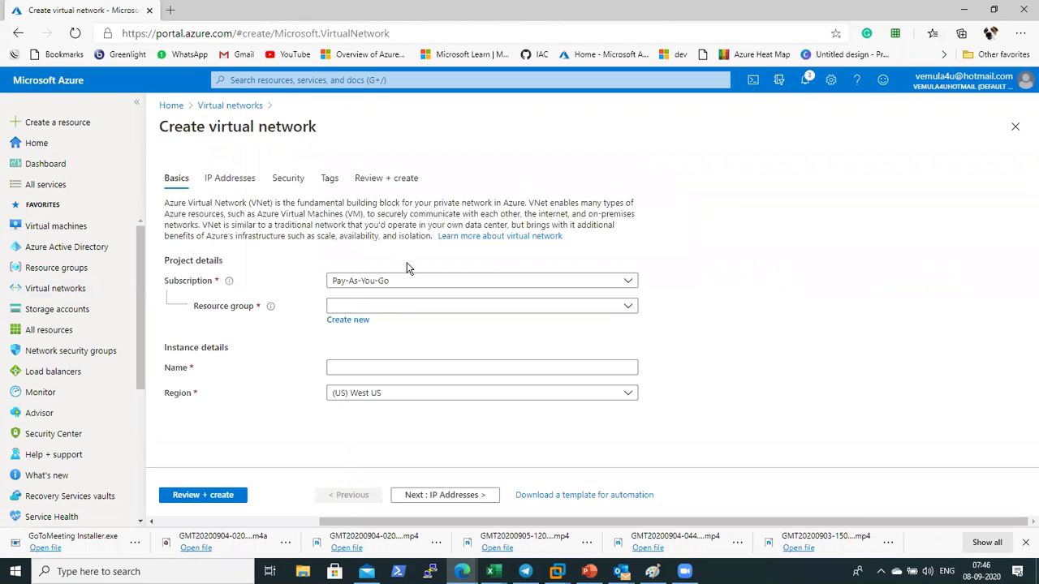
click(411, 307)
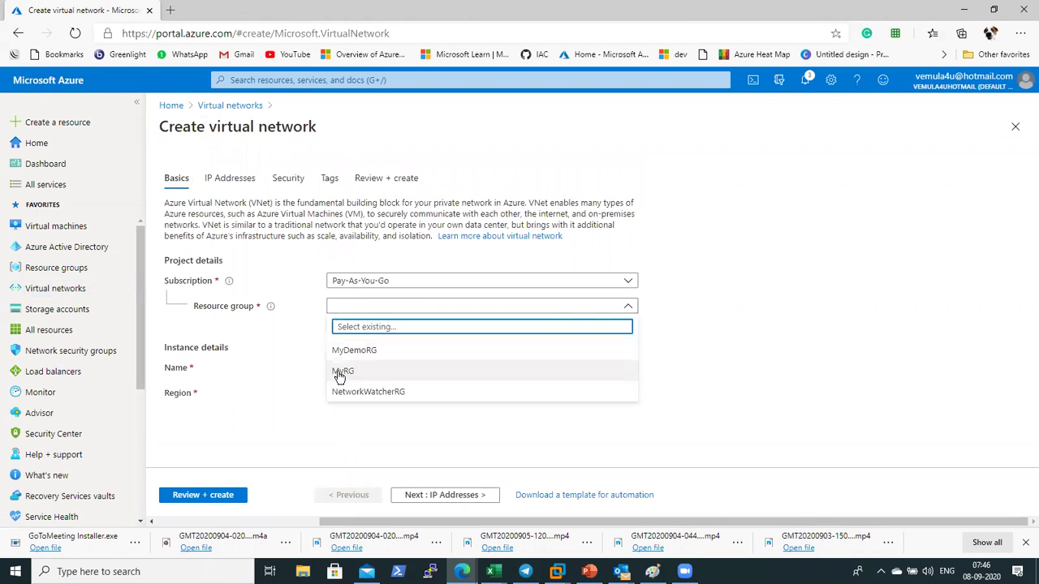
click(341, 372)
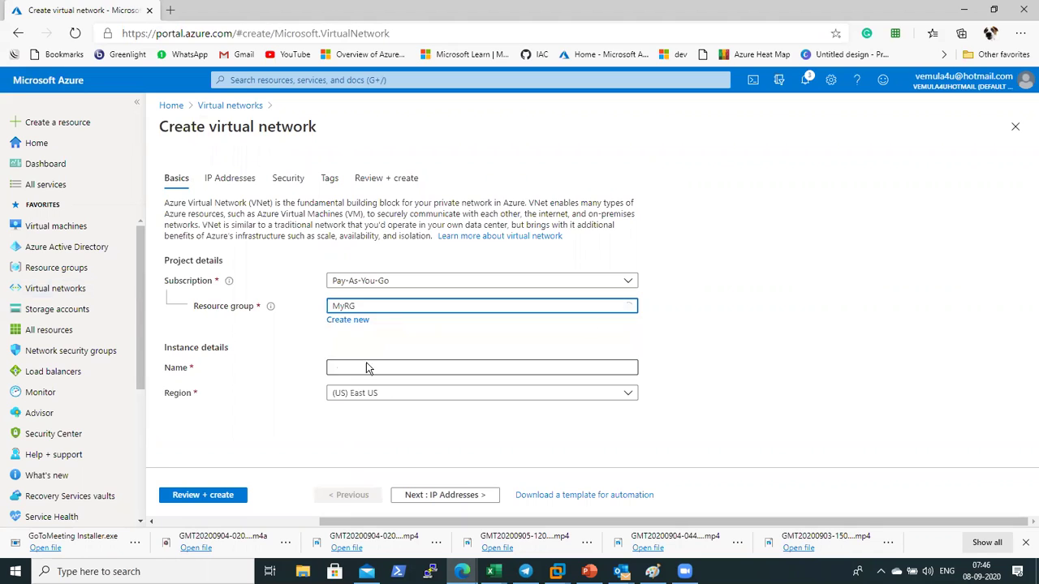
Name the new virtual network UAT and set its region to (Asia Pacific) Central India
click(509, 367)
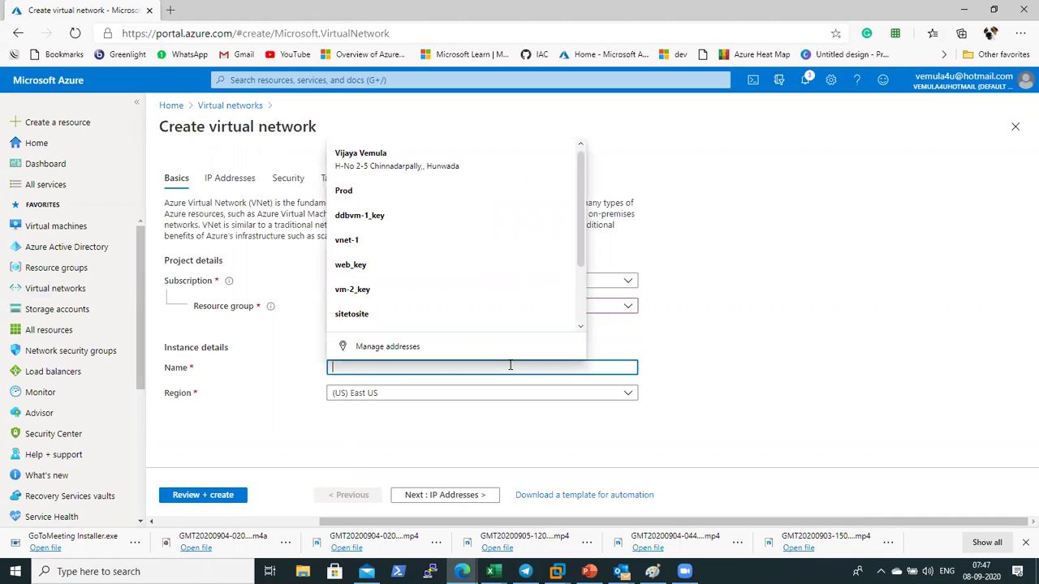
click(511, 366)
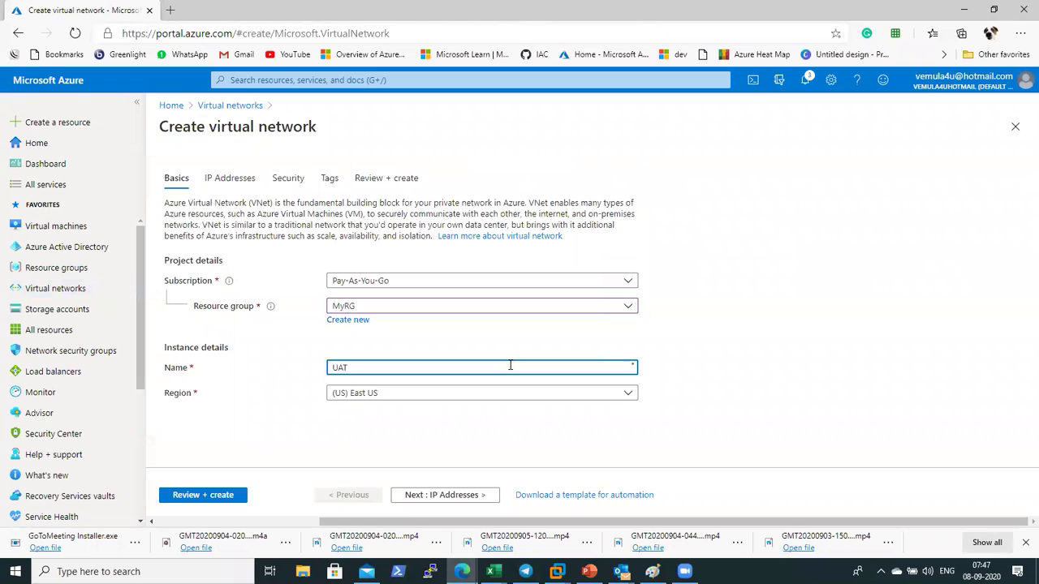
click(466, 403)
text(centra)
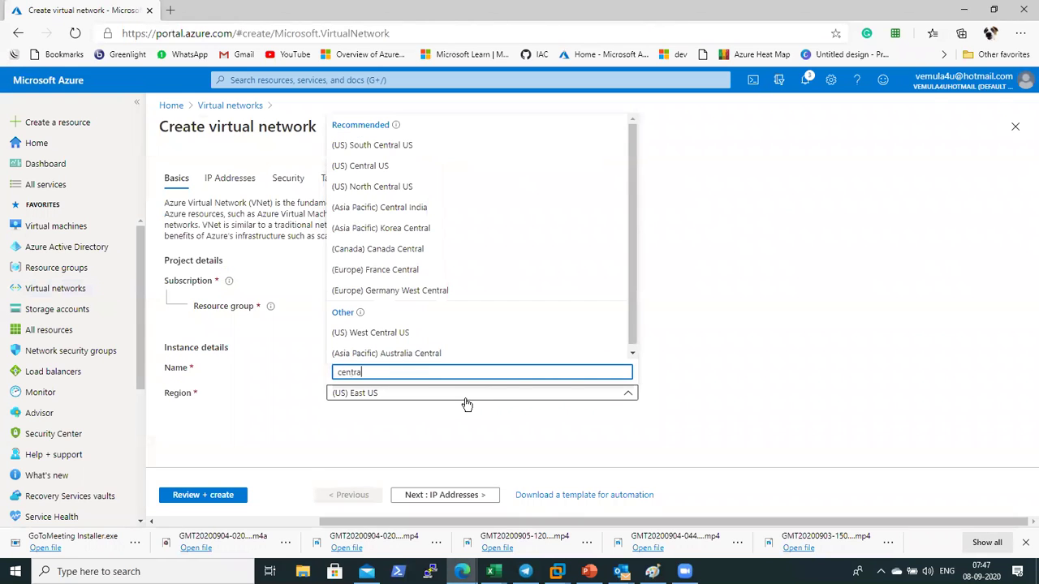
text(l)
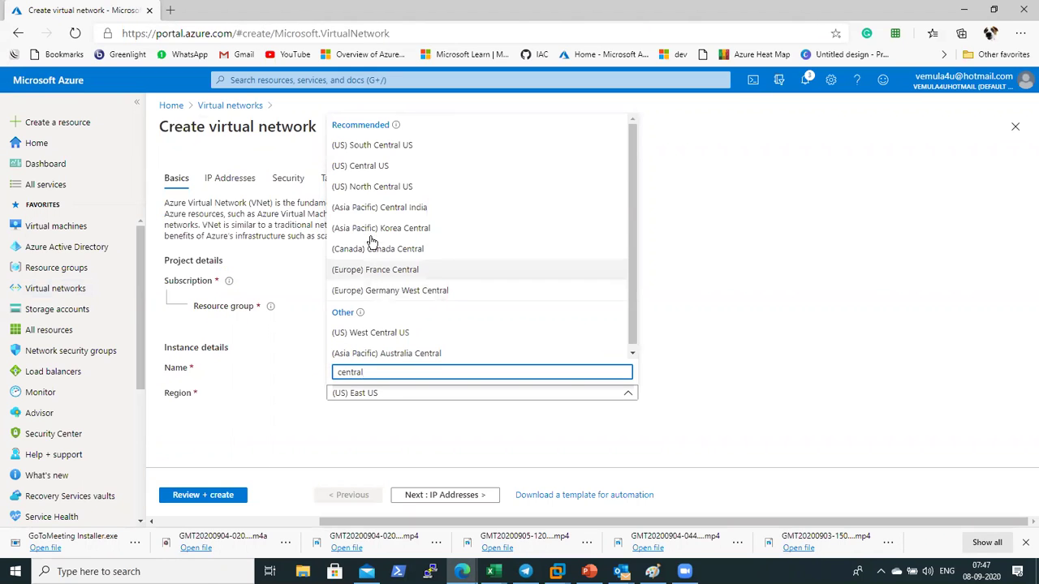
click(357, 209)
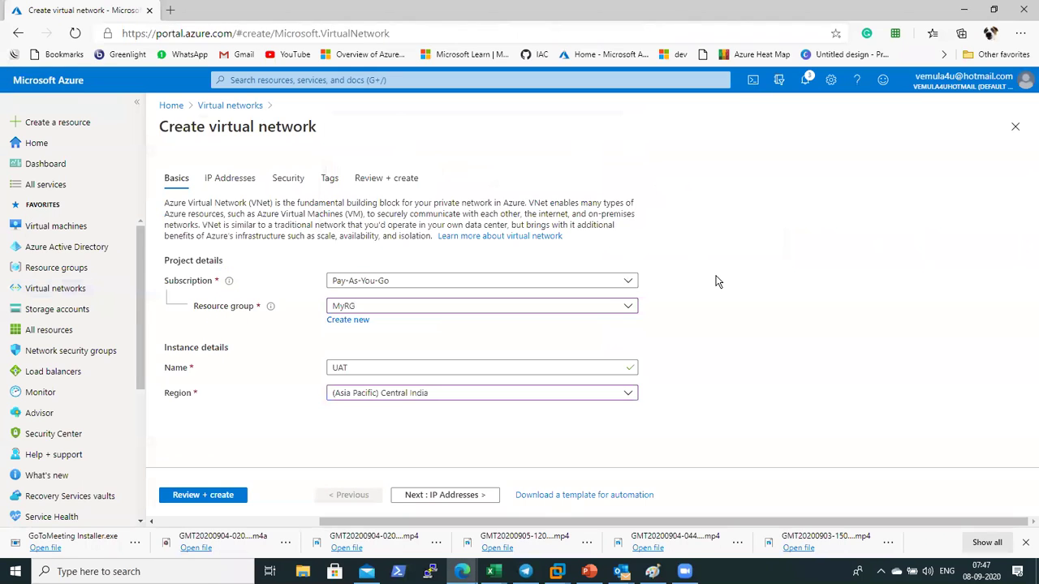
Go back from the review to the UAT network's IP address settings and compare the address space with the Paint diagram
click(200, 495)
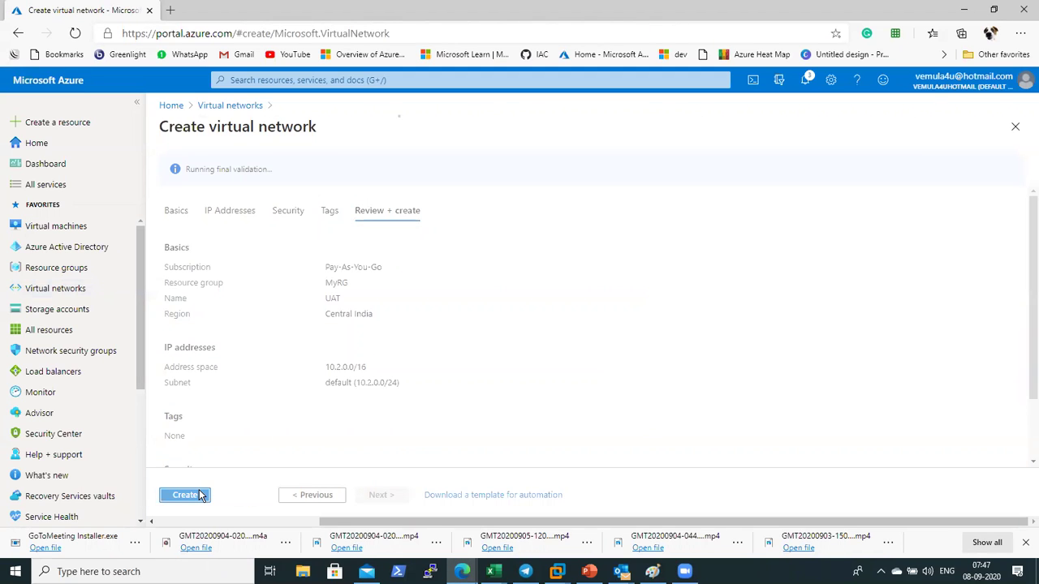
click(316, 495)
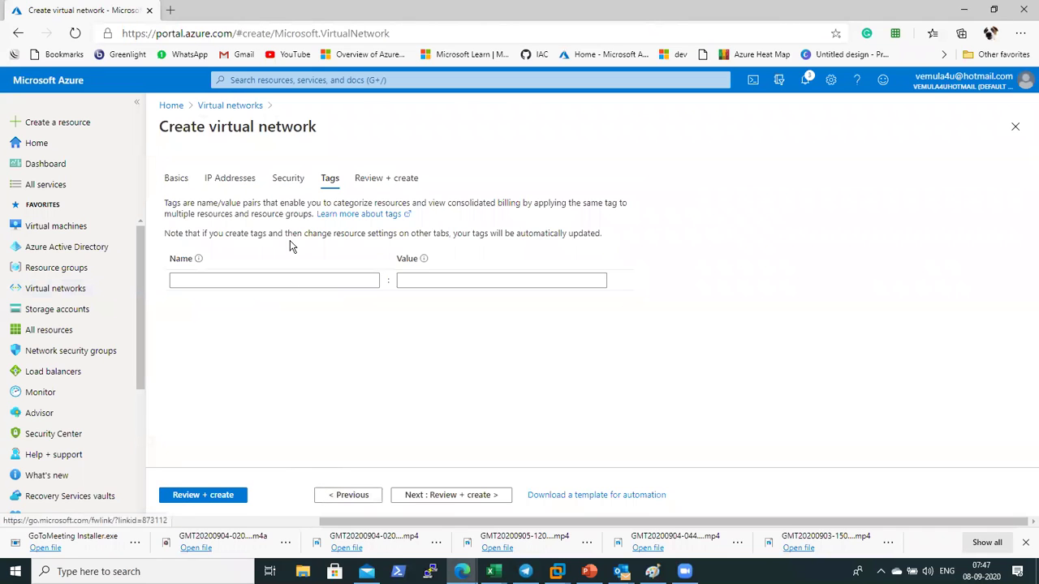
click(353, 495)
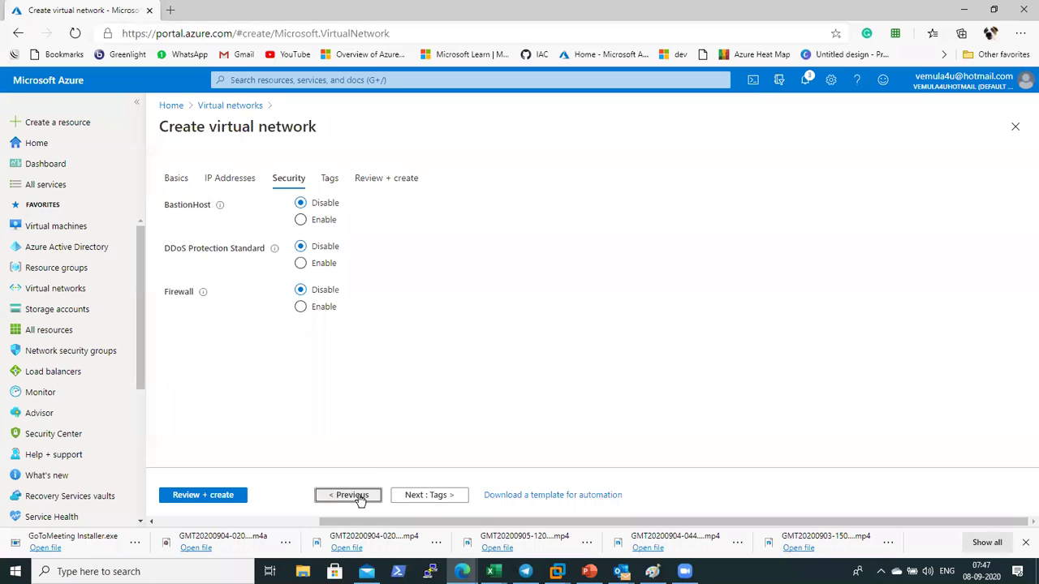
click(348, 495)
click(394, 249)
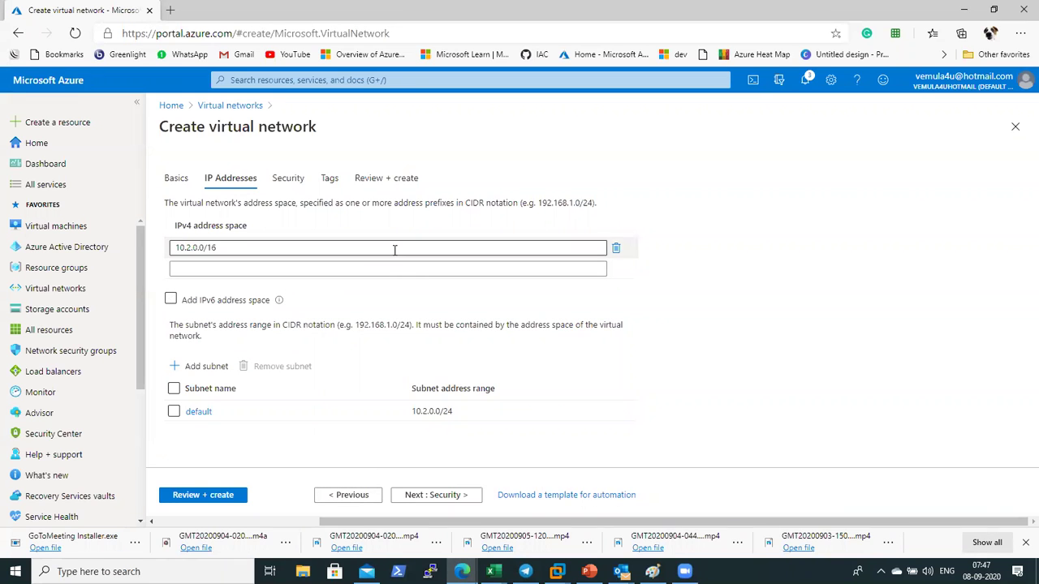
click(830, 258)
key(alt+Tab)
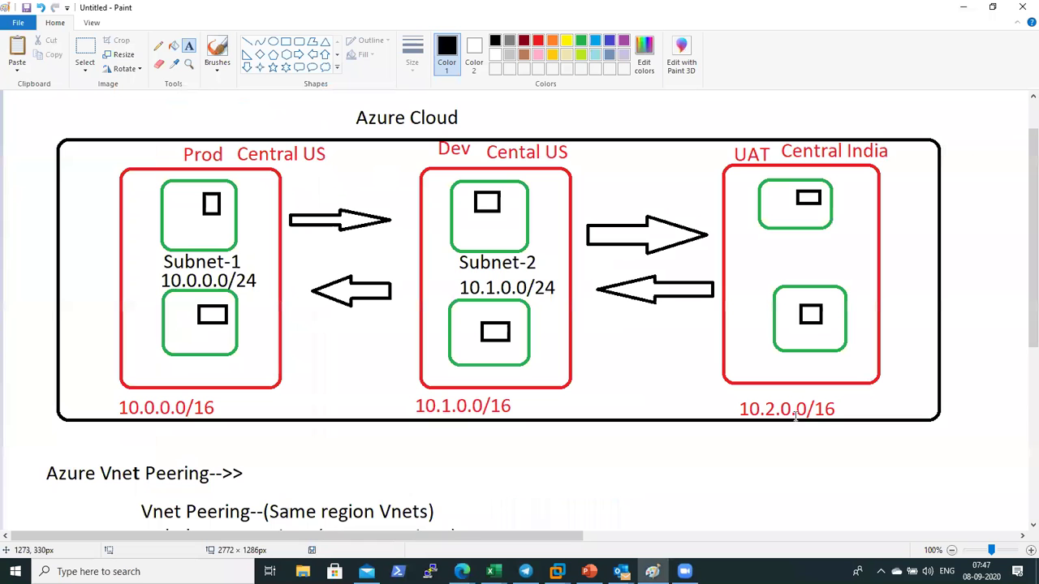
key(alt+Tab)
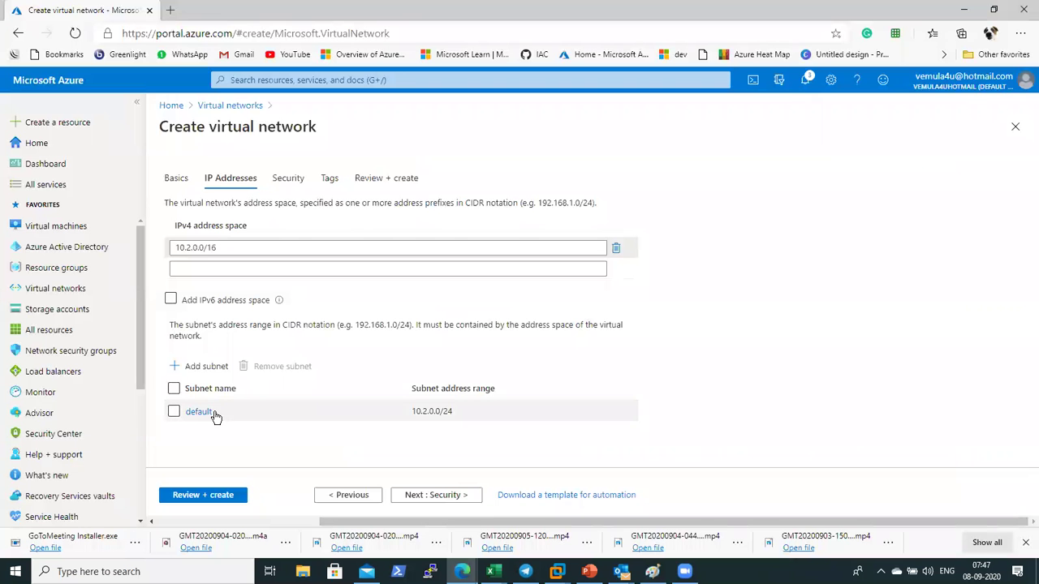
Rename the UAT network's default subnet to subnet-3, keep its address range and save it
click(198, 414)
double_click(891, 169)
text(sb)
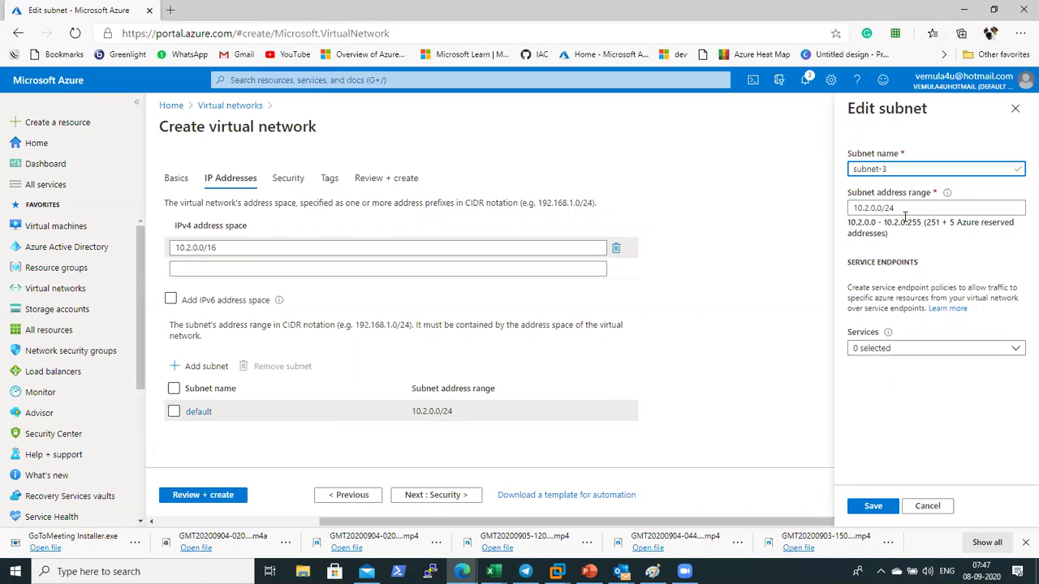
drag(899, 207, 851, 208)
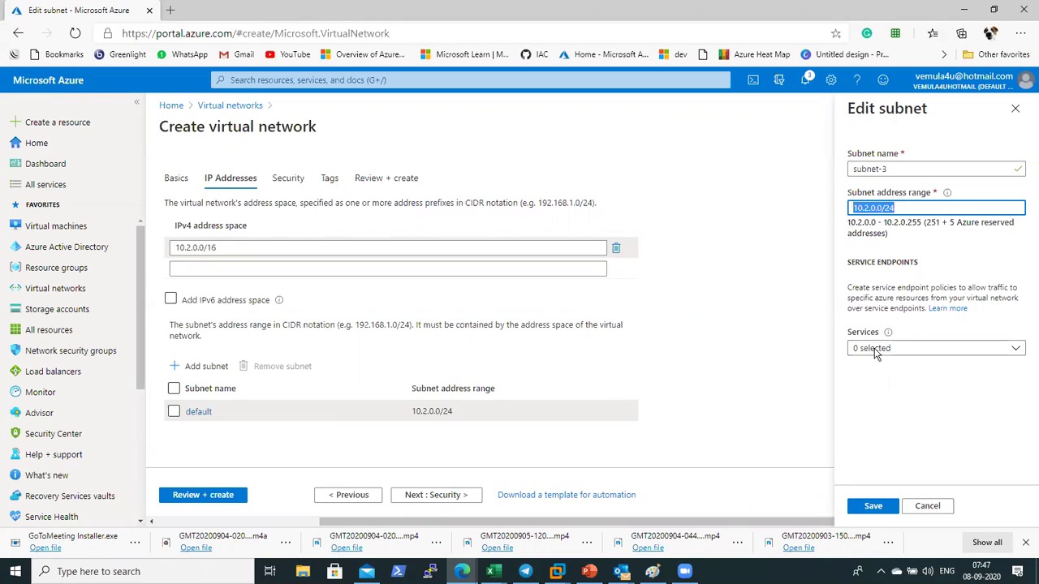
click(883, 398)
click(873, 507)
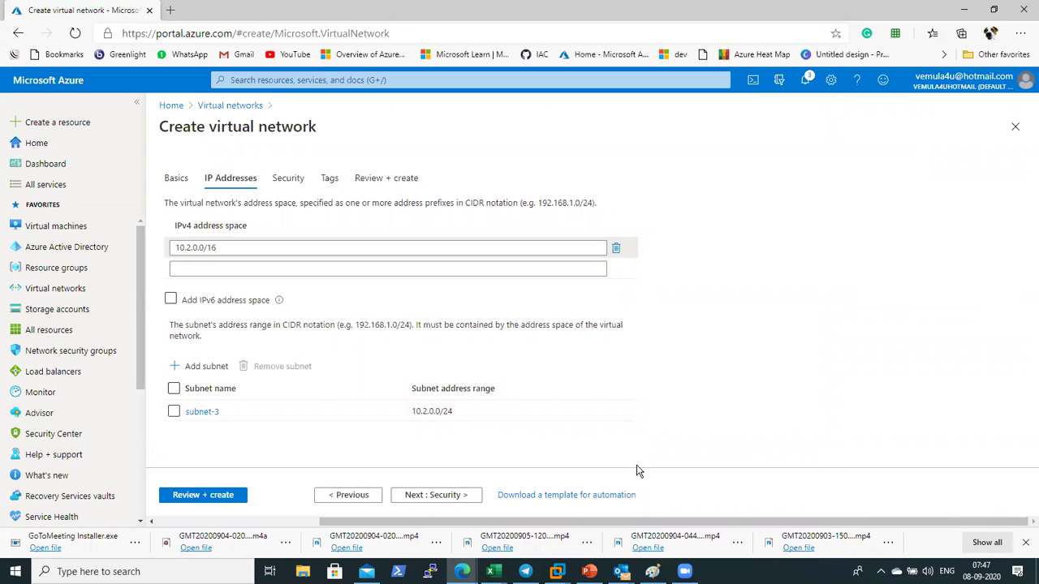
Review the UAT virtual network's settings, including its region, and create it
click(231, 497)
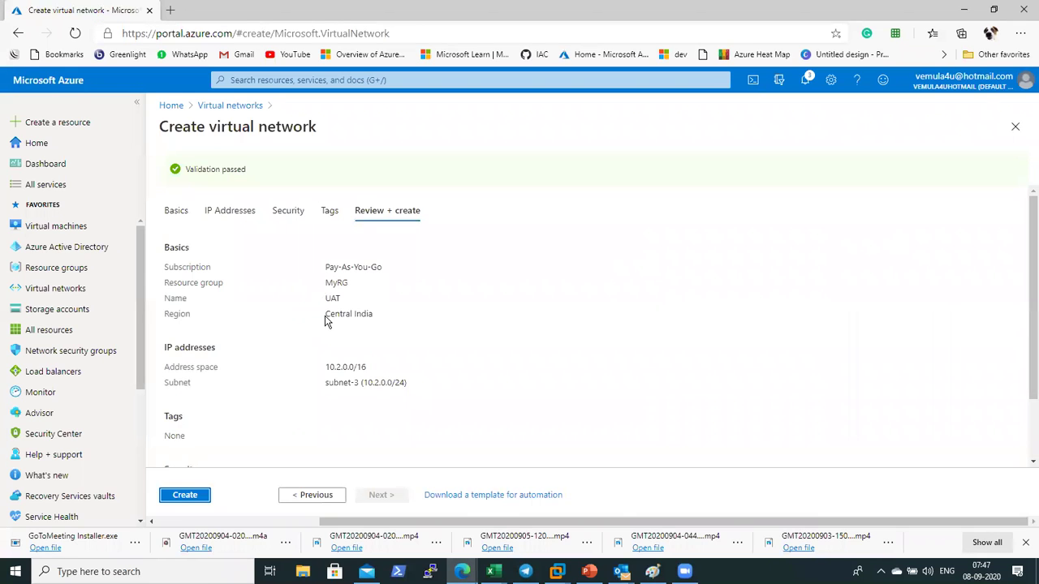
drag(325, 314, 371, 314)
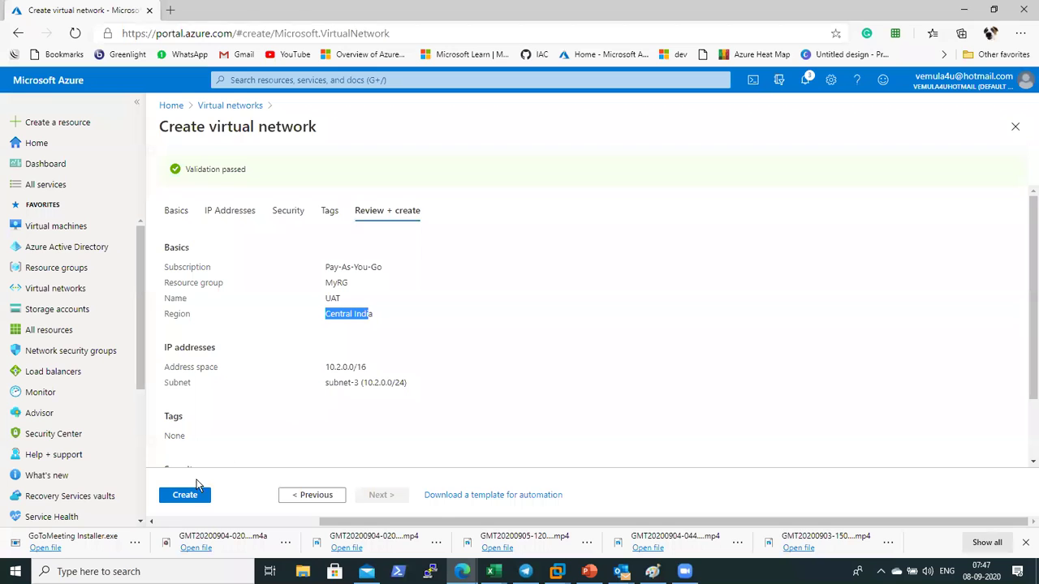
click(187, 502)
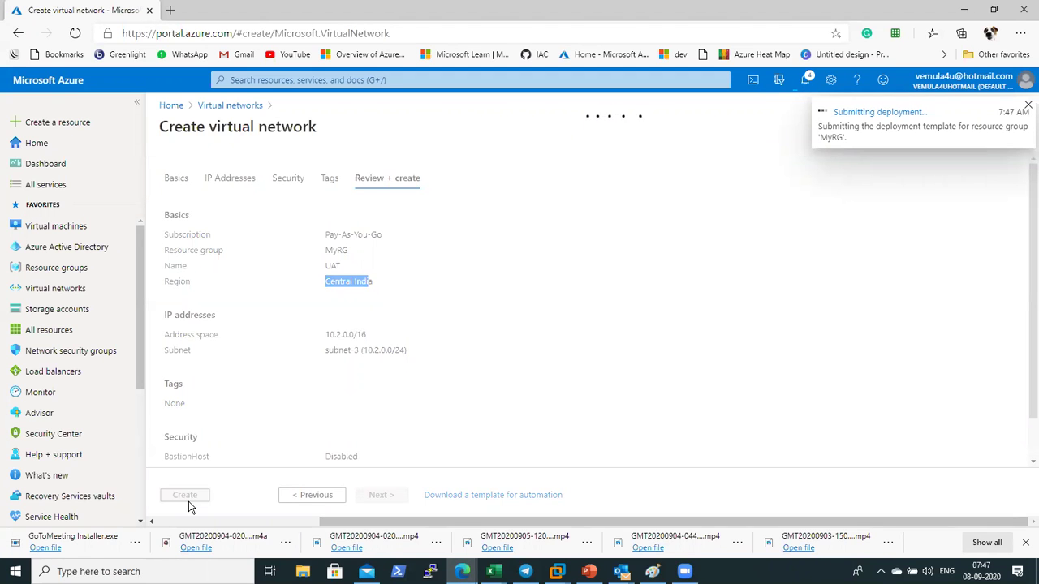
Switch to Paint and label the UAT network's upper subnet with "Subnet-3" and "10.2.0.0/24" on two lines, nudging the text slightly upward
key(alt+Tab)
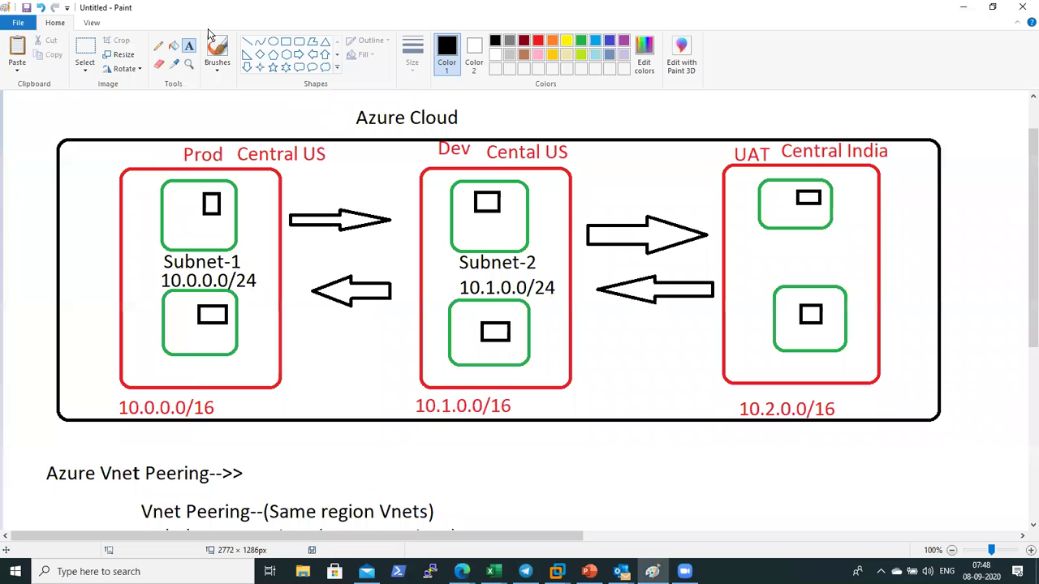
drag(763, 234, 844, 252)
text(Sb)
key(BackSpace)
text(ub)
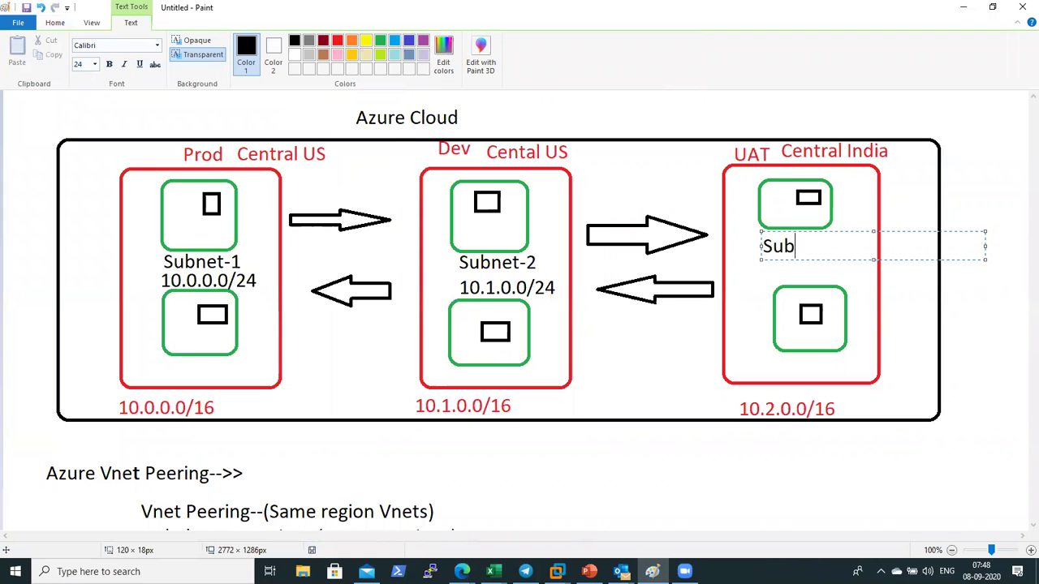
text(net-3)
key(Return)
text(10.2.)
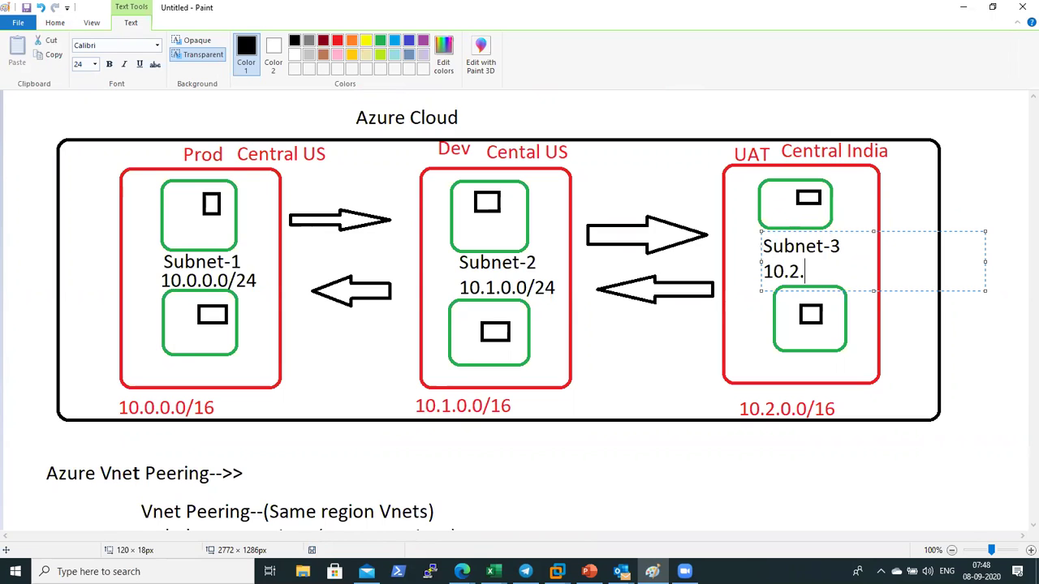
text(0.0/24)
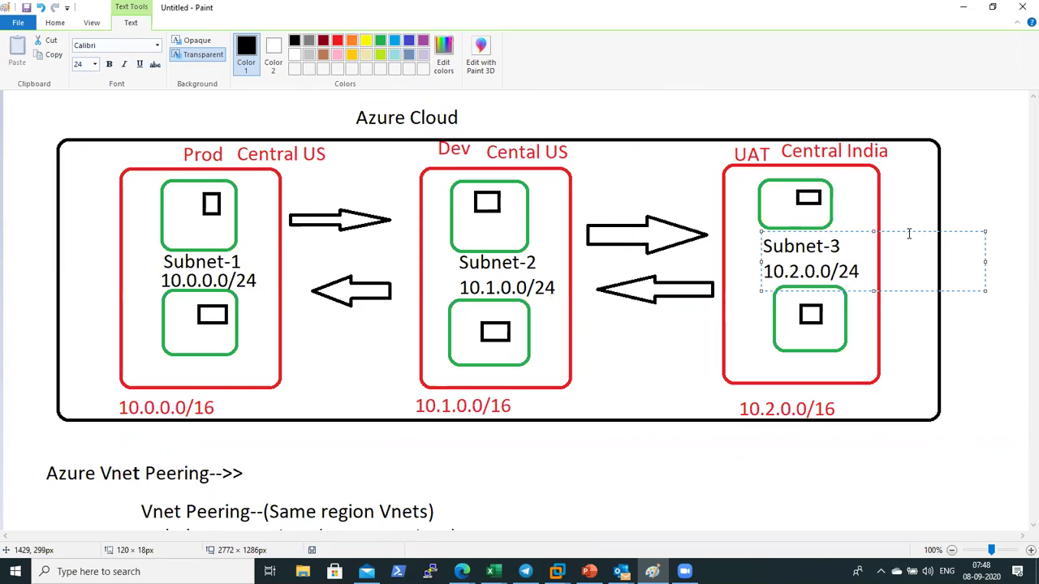
drag(906, 232, 906, 227)
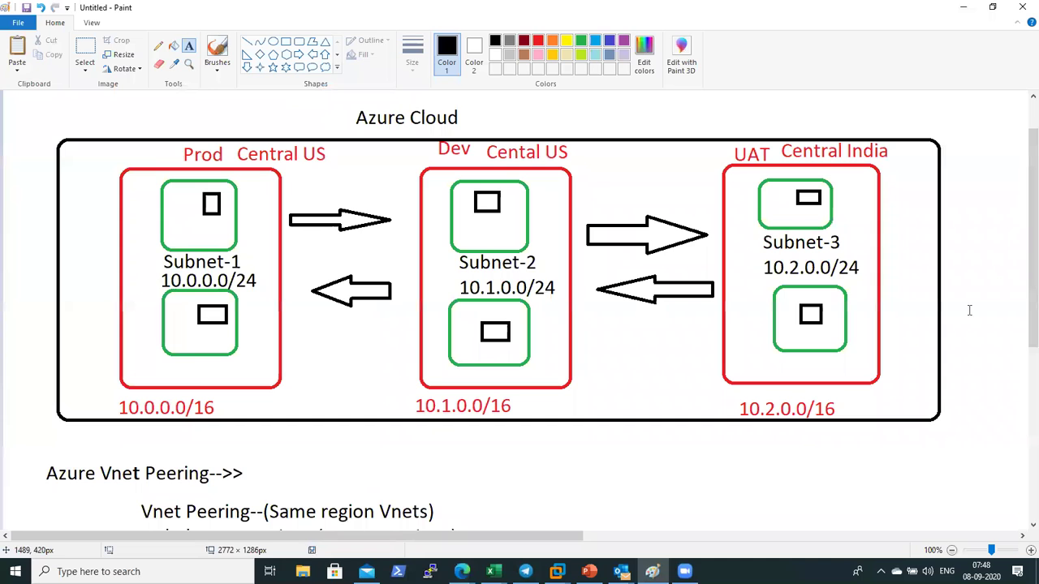
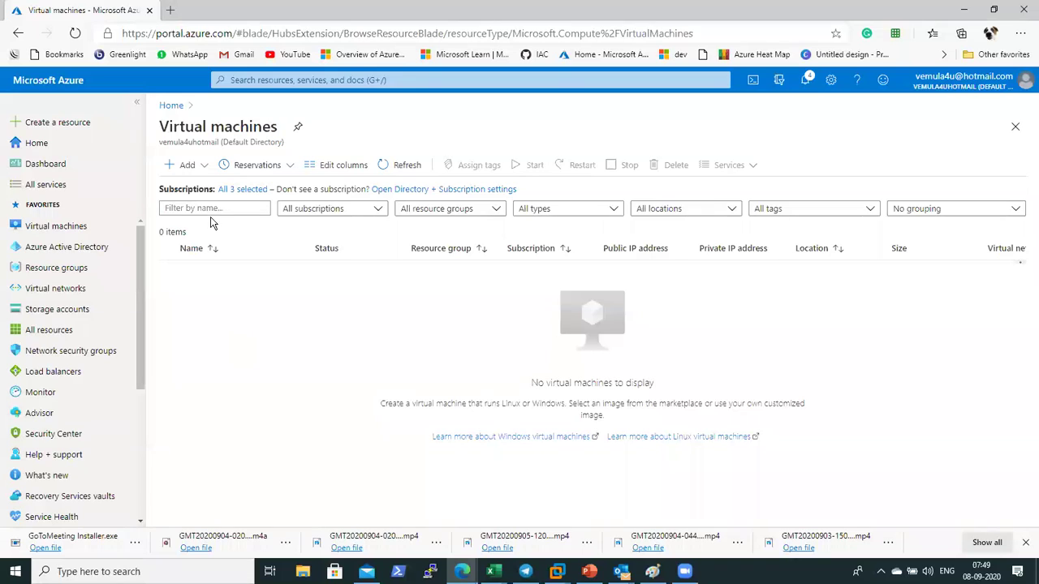
Start a new virtual machine from the virtual machines list, assigning it to resource group MyRG
click(201, 167)
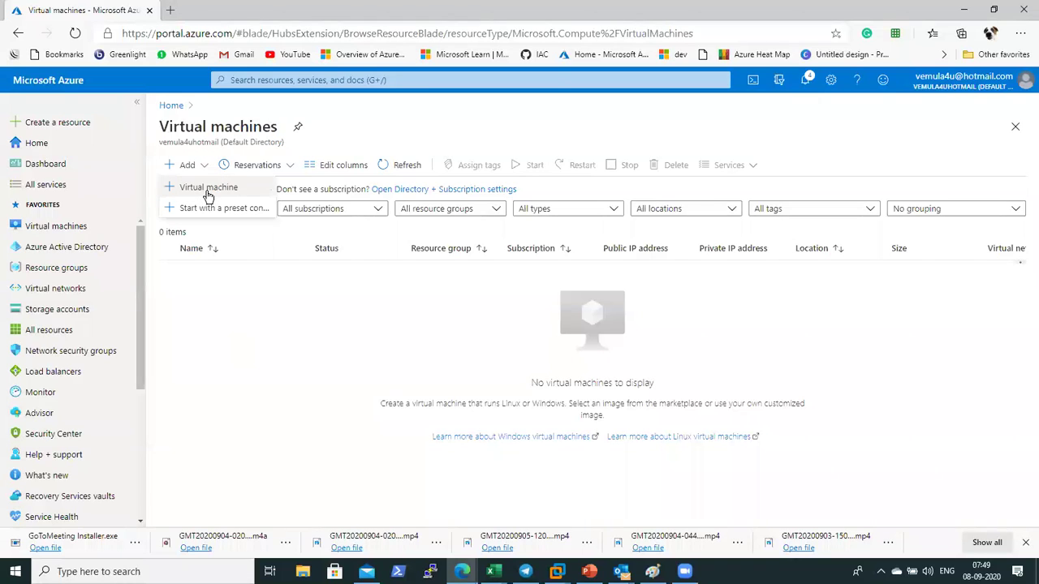
click(209, 192)
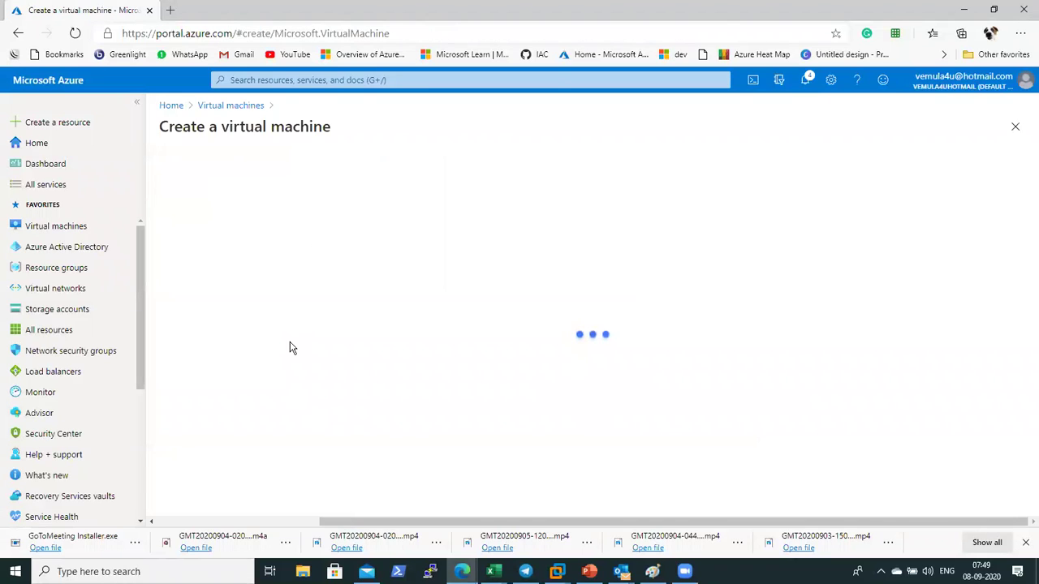
click(410, 329)
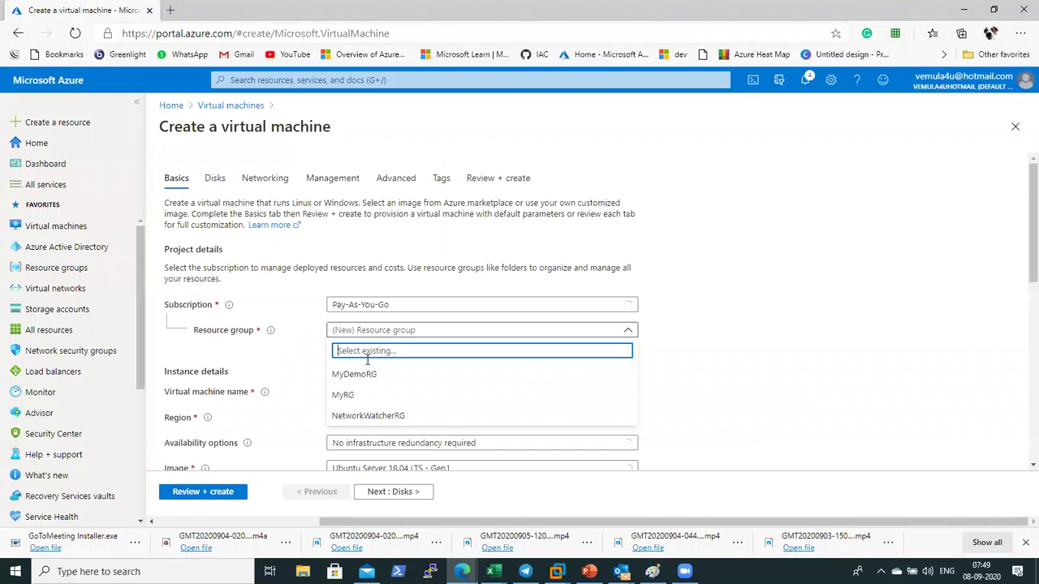
click(351, 395)
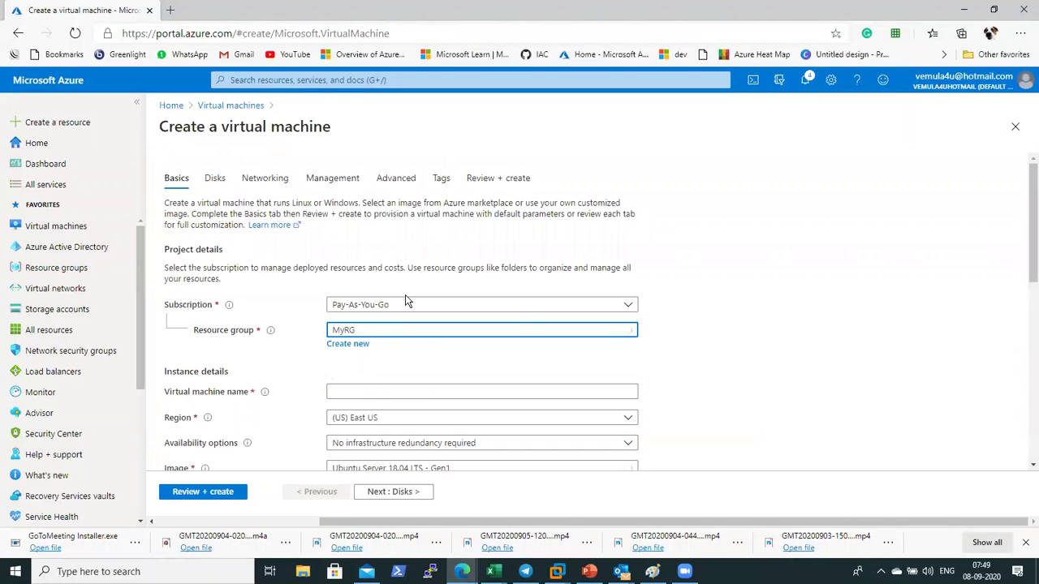
drag(1027, 252, 1025, 311)
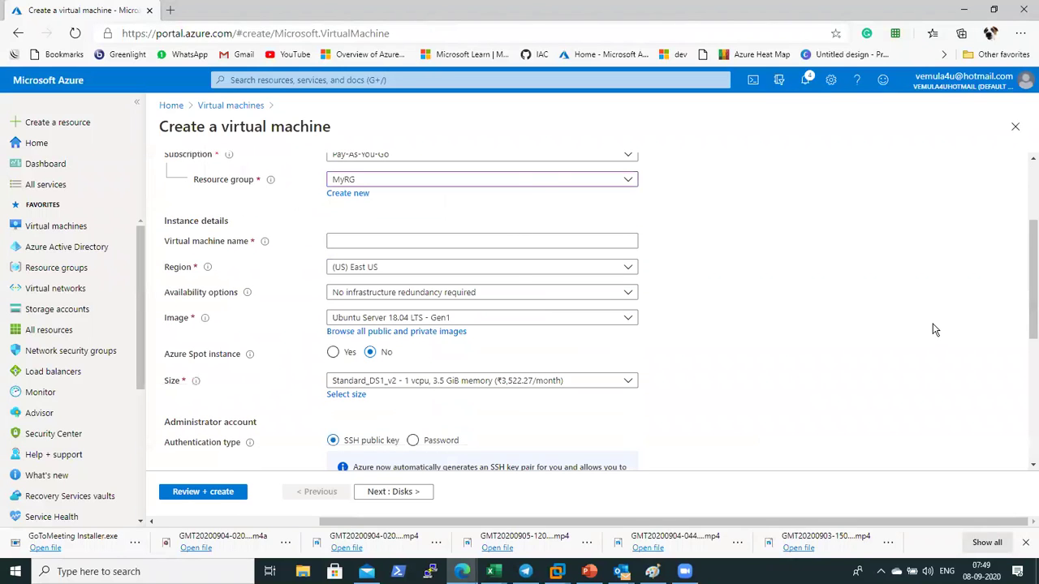
Check the Prod machine's name in the Paint diagram and name the new virtual machine pvm1 in the Azure portal
key(alt+Tab)
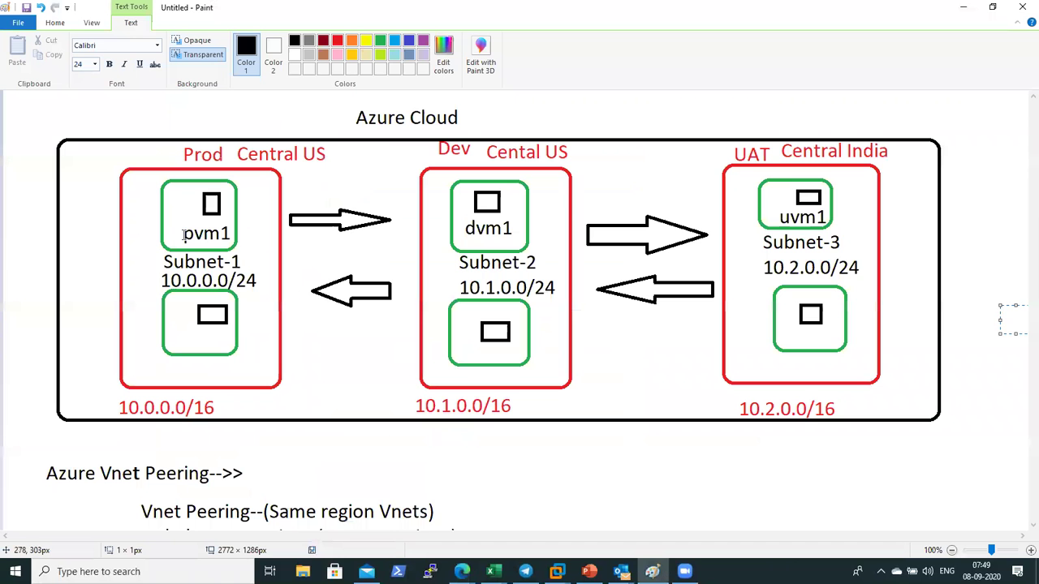
key(alt+Tab)
click(348, 240)
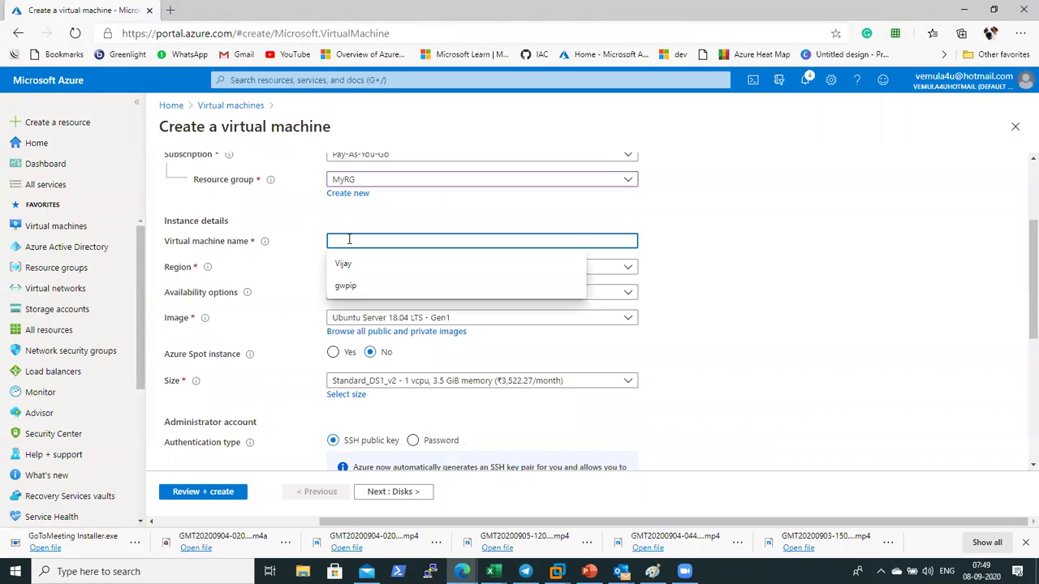
text(pvm1)
click(722, 263)
Check the Prod network's region in the Paint diagram and set the virtual machine's region to (US) Central US
key(alt+Tab)
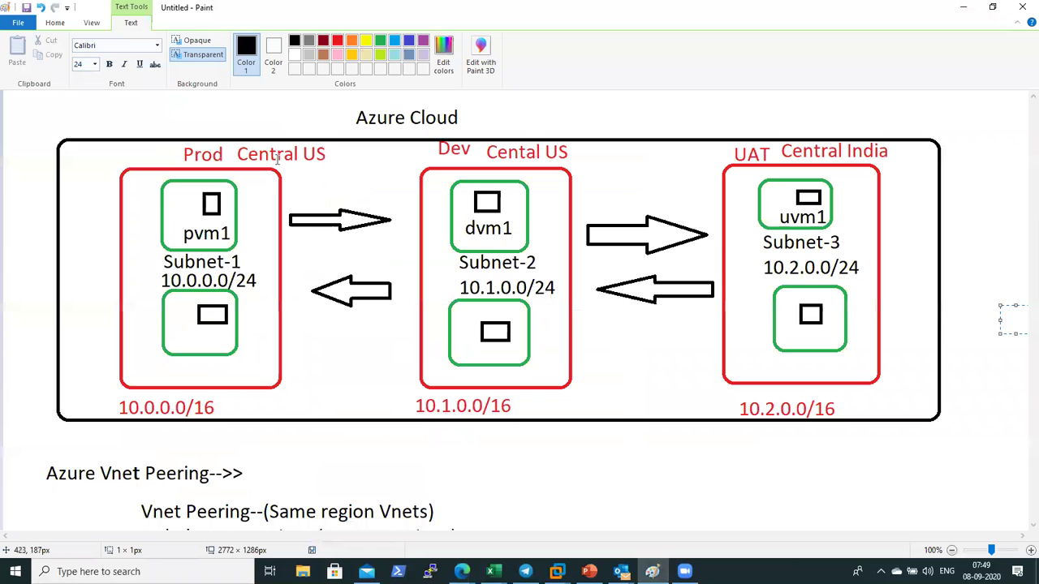
key(alt+Tab)
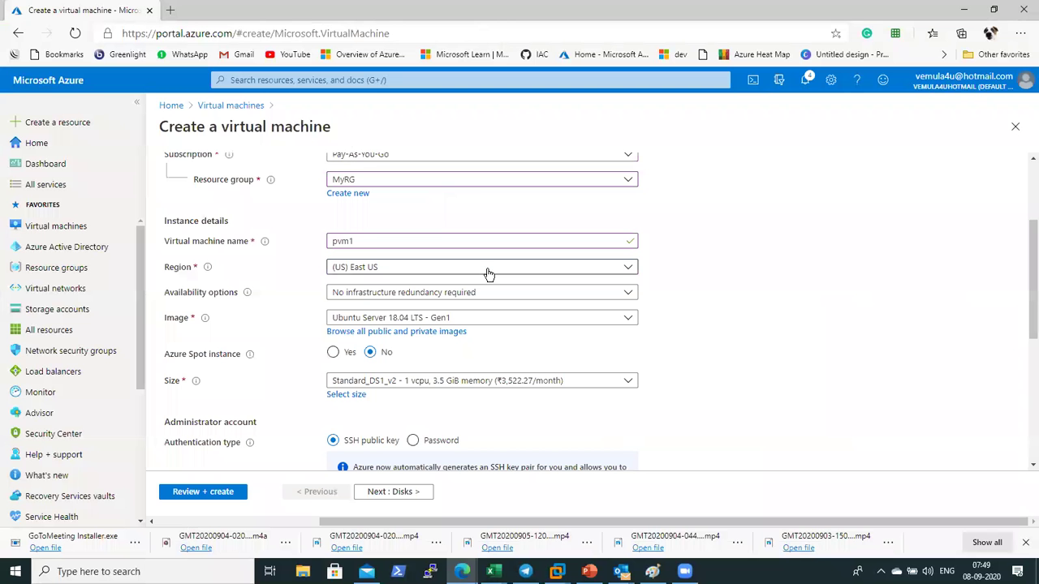
click(484, 268)
text(central)
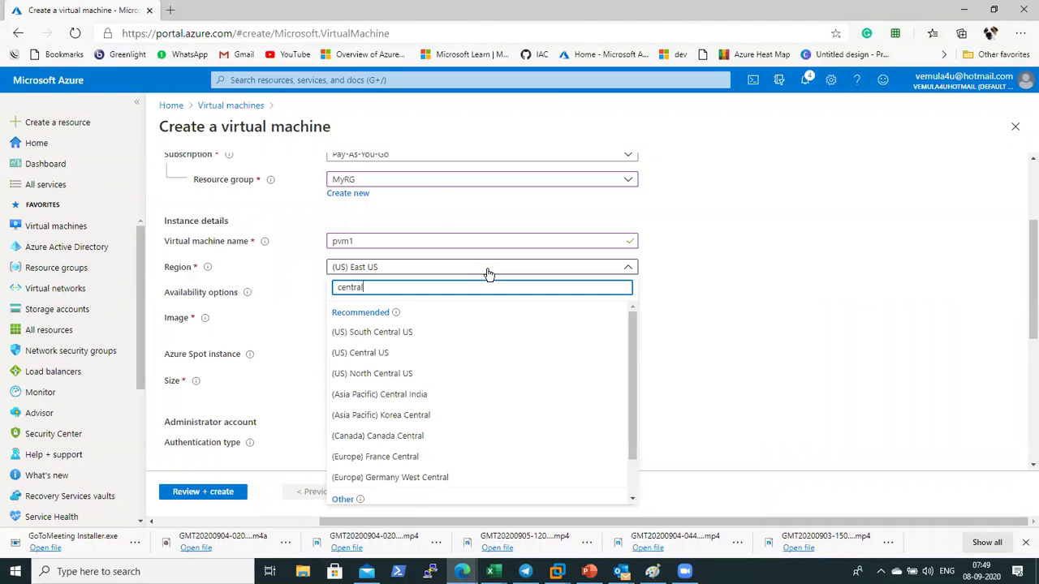
click(399, 334)
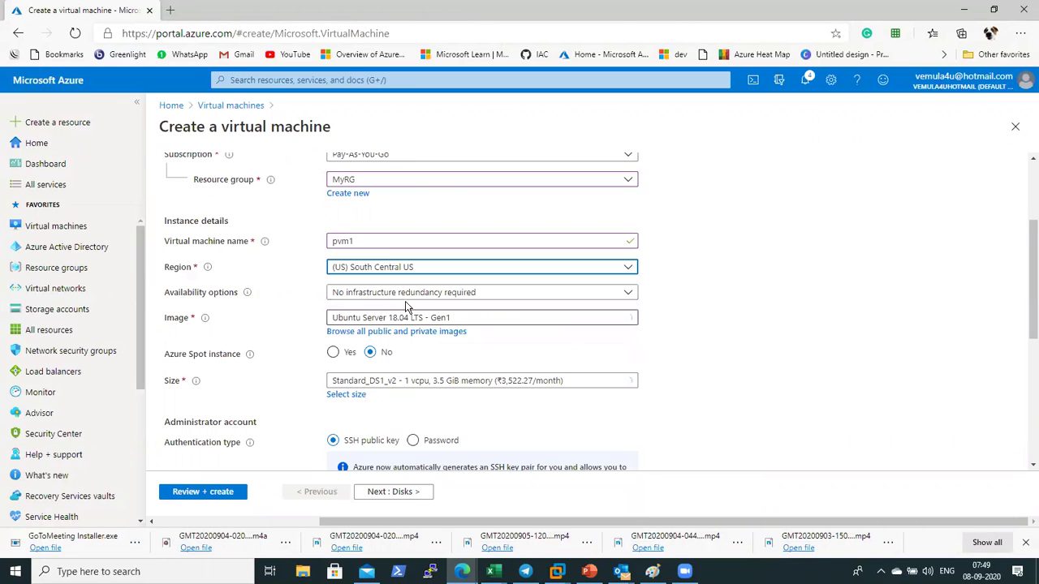
click(391, 269)
text(central)
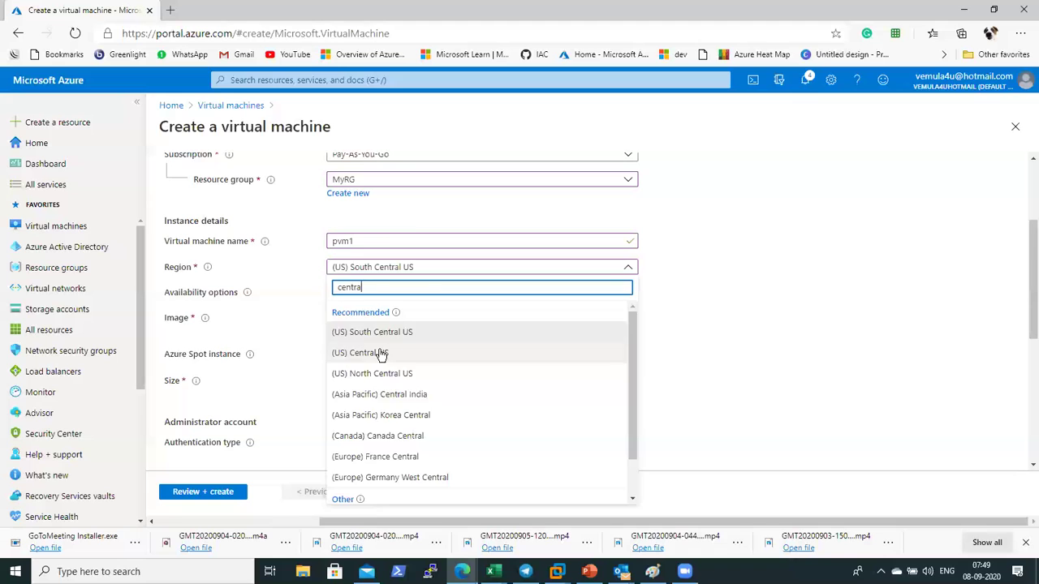
click(379, 353)
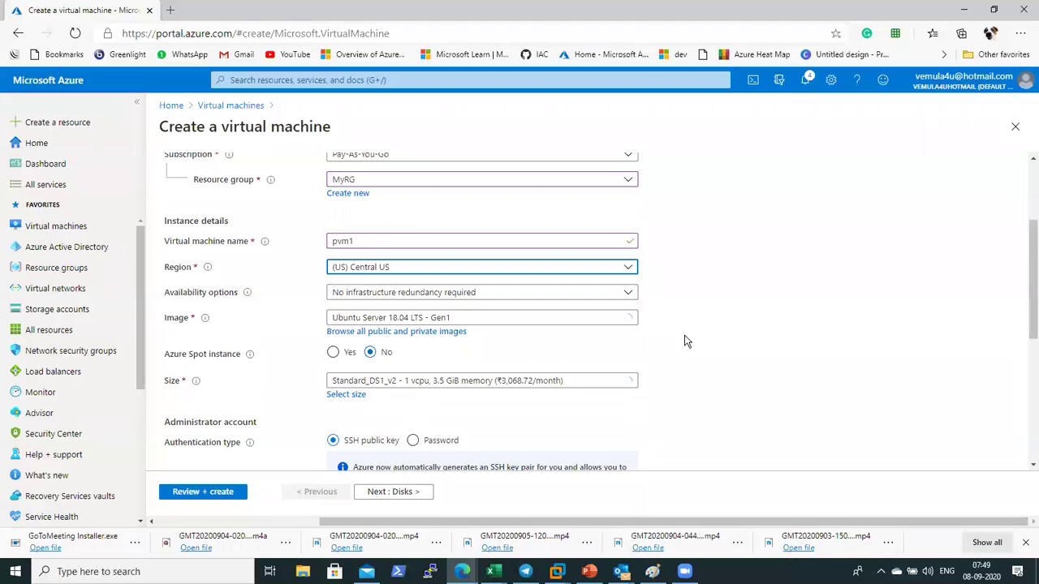
Set the virtual machine's image to Windows Server 2012 R2 Datacenter - Gen1
click(596, 322)
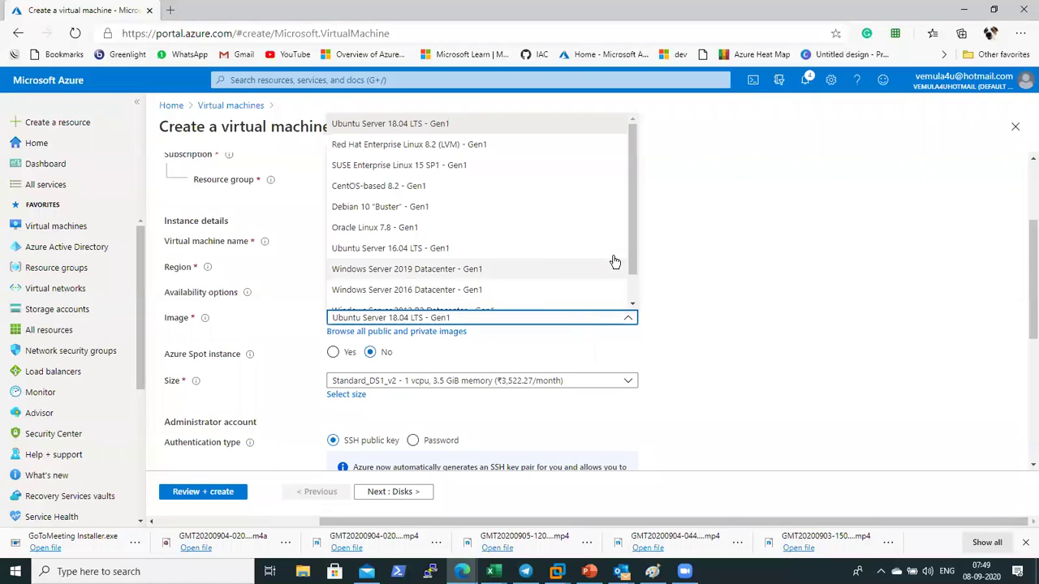
scroll(636, 252, down, 2)
click(467, 285)
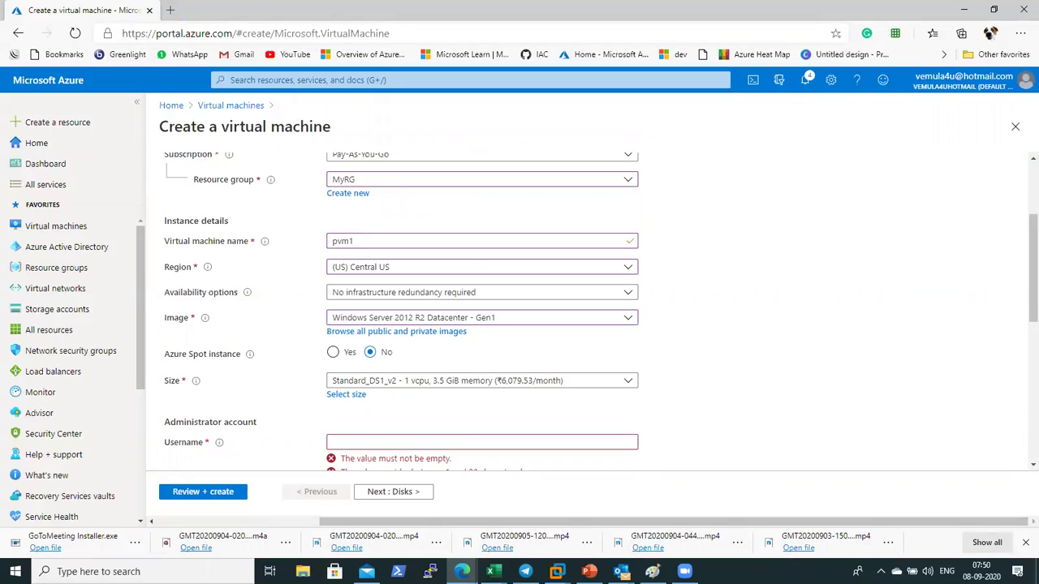
Fill in the administrator account's username and password, and confirm the password
scroll(1025, 289, down, 2)
click(515, 311)
text(vijay)
key(Tab)
text(V)
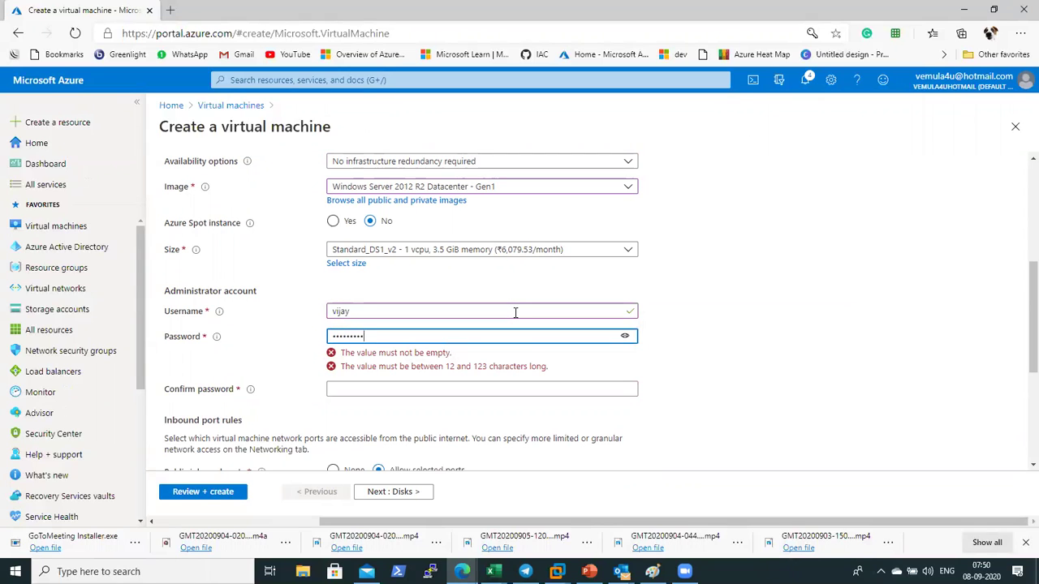
key(Tab)
text(V)
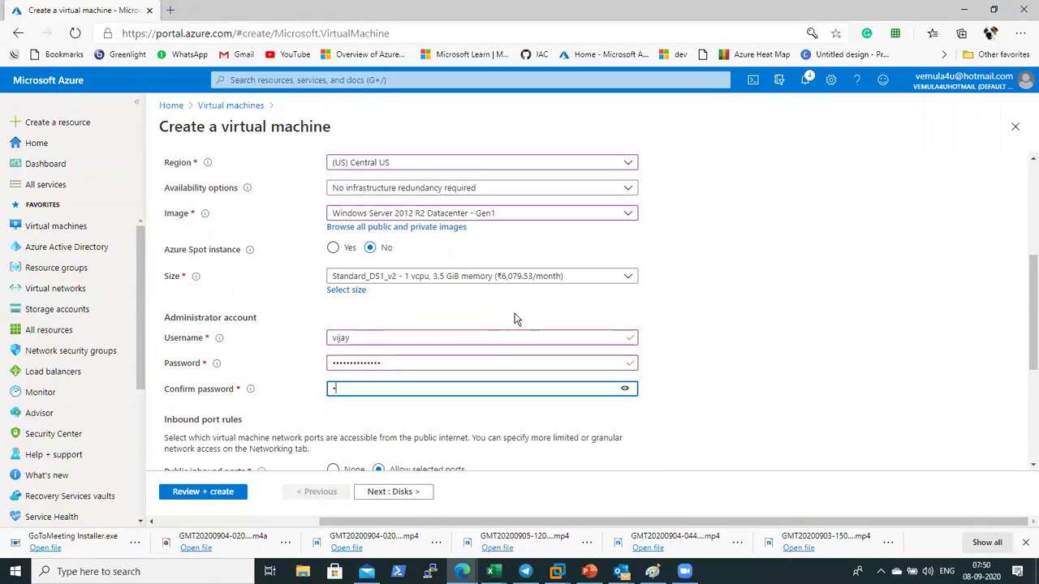
text(••••••••••)
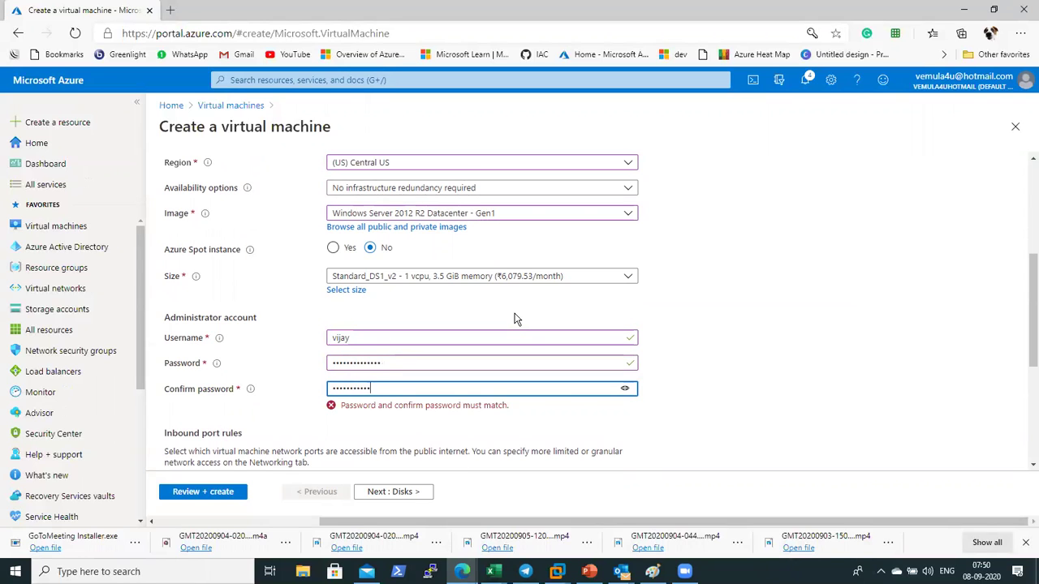
click(812, 340)
Advance past the disk options to the machine's networking settings and check the Prod network in the Paint diagram
click(403, 493)
click(404, 493)
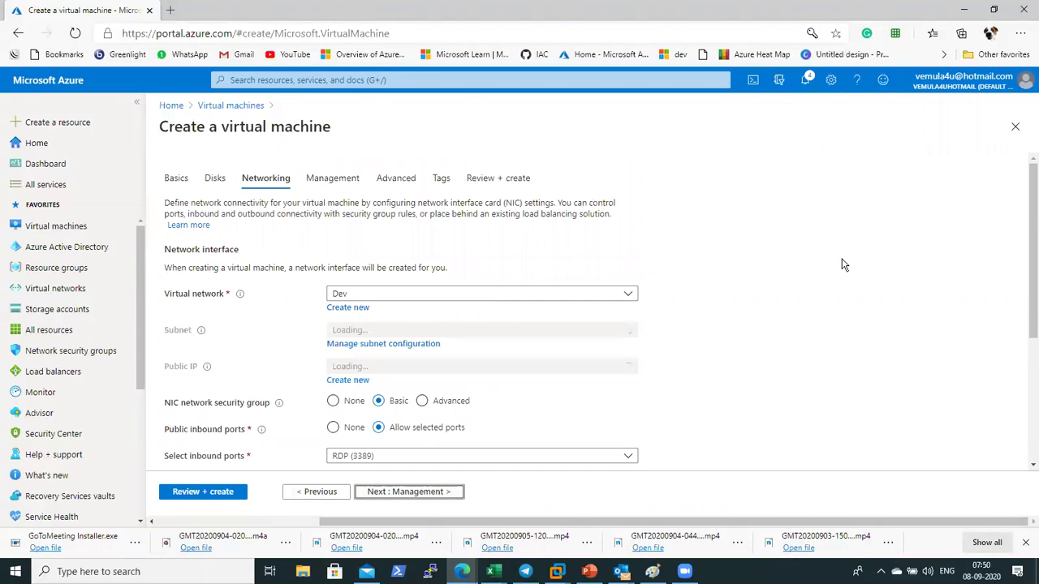
key(alt+Tab)
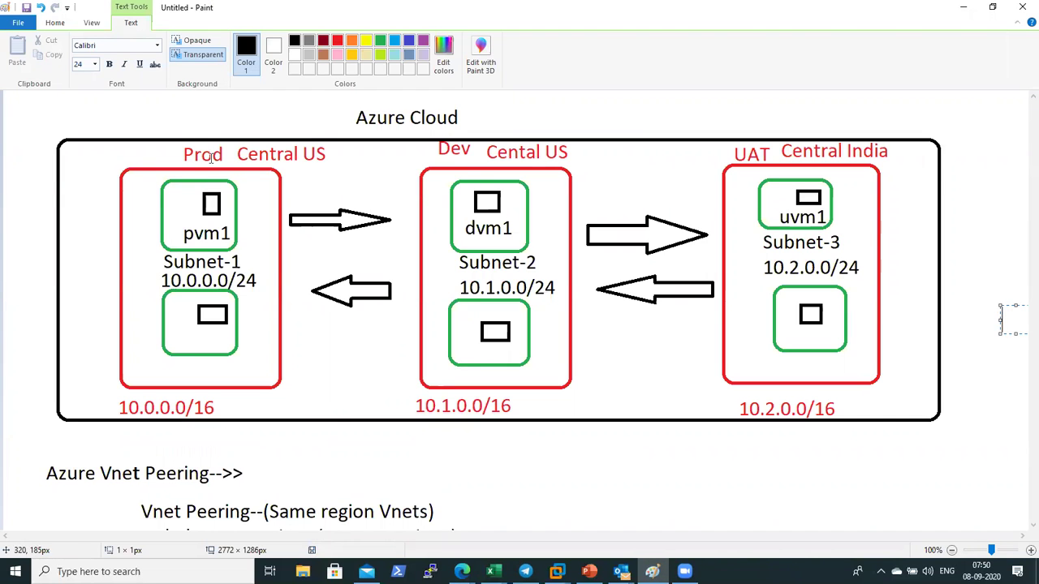
key(alt+Tab)
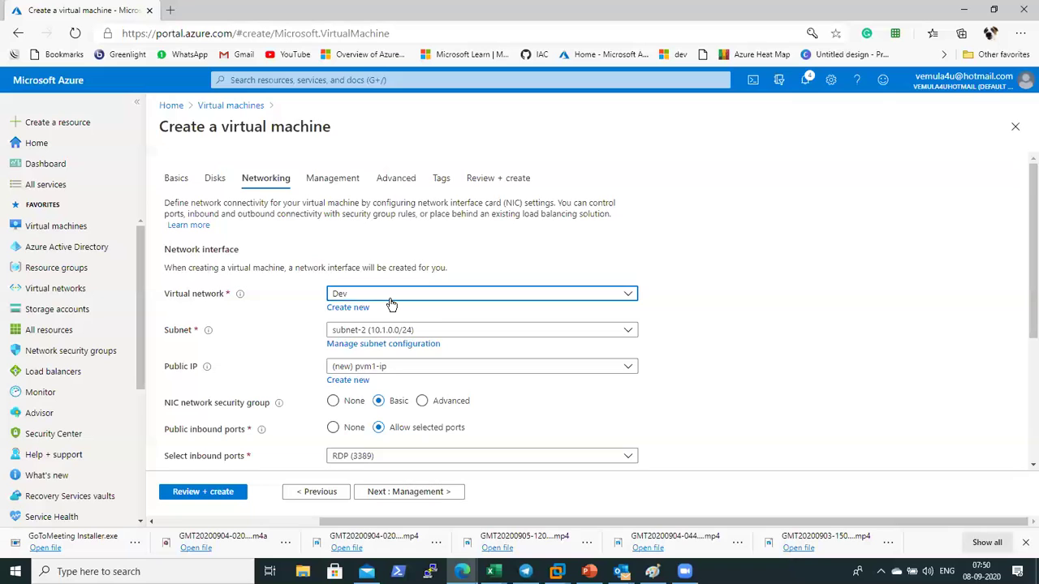
Compare the virtual networks offered for the machine's region with the Prod, Dev and UAT regions in the Paint diagram
click(390, 297)
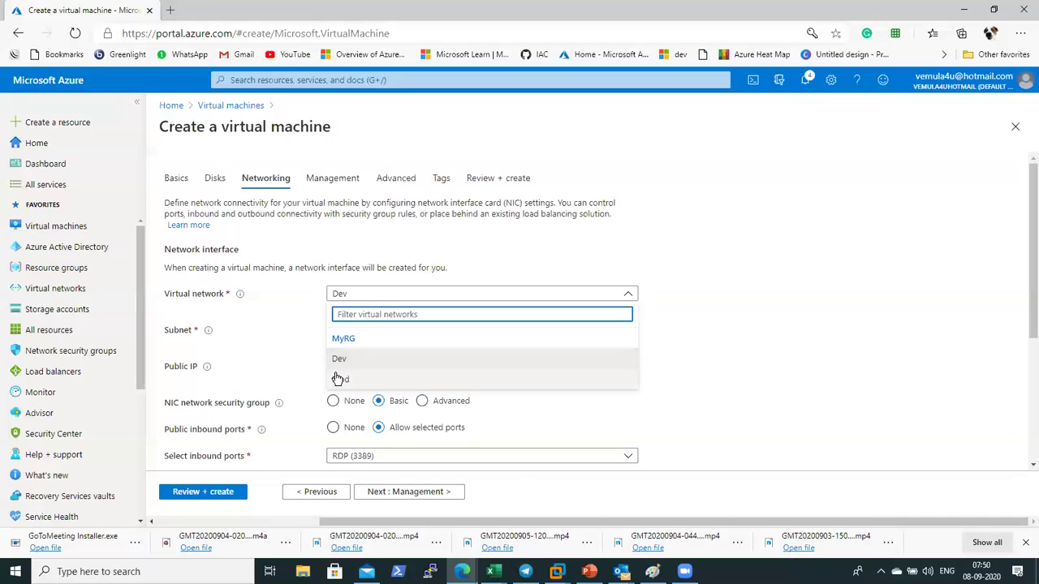
key(alt+Tab)
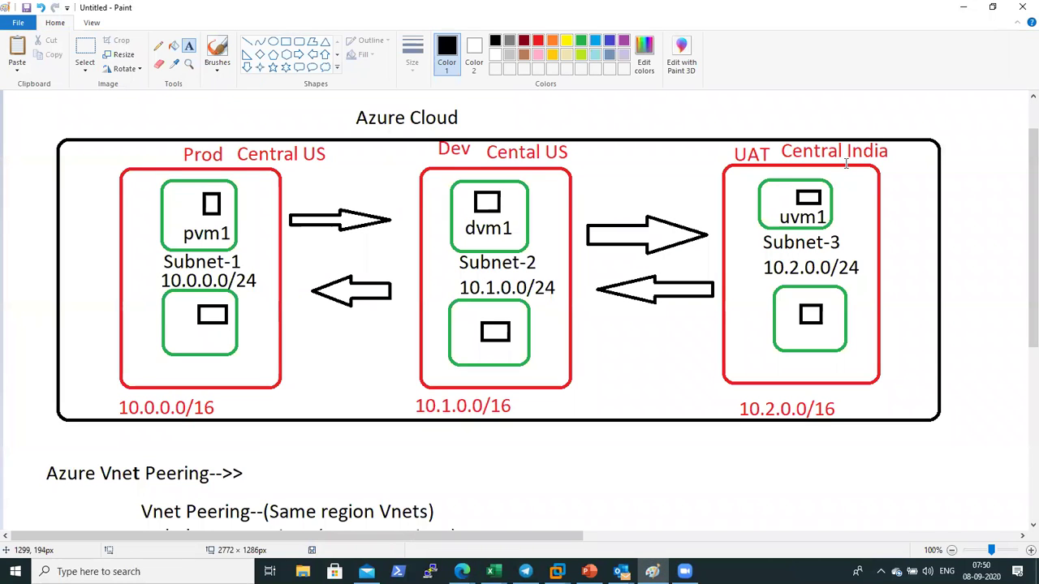
key(alt+Tab)
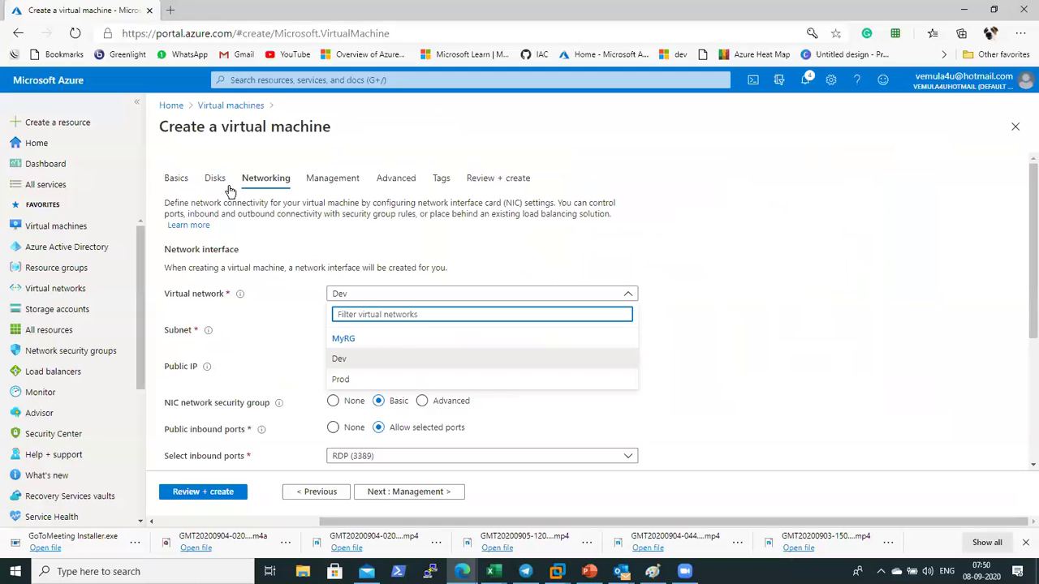
click(176, 178)
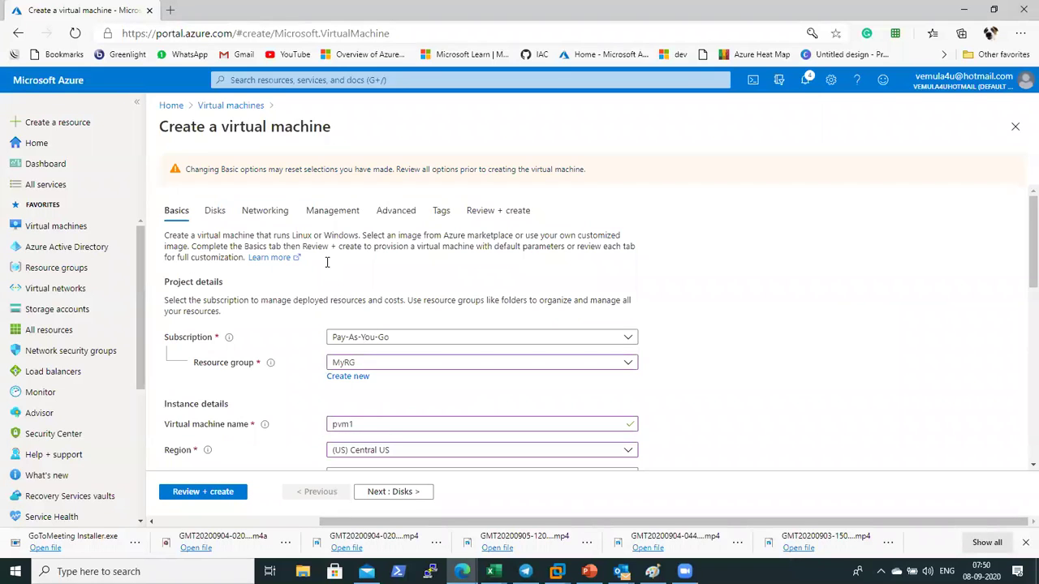
click(270, 212)
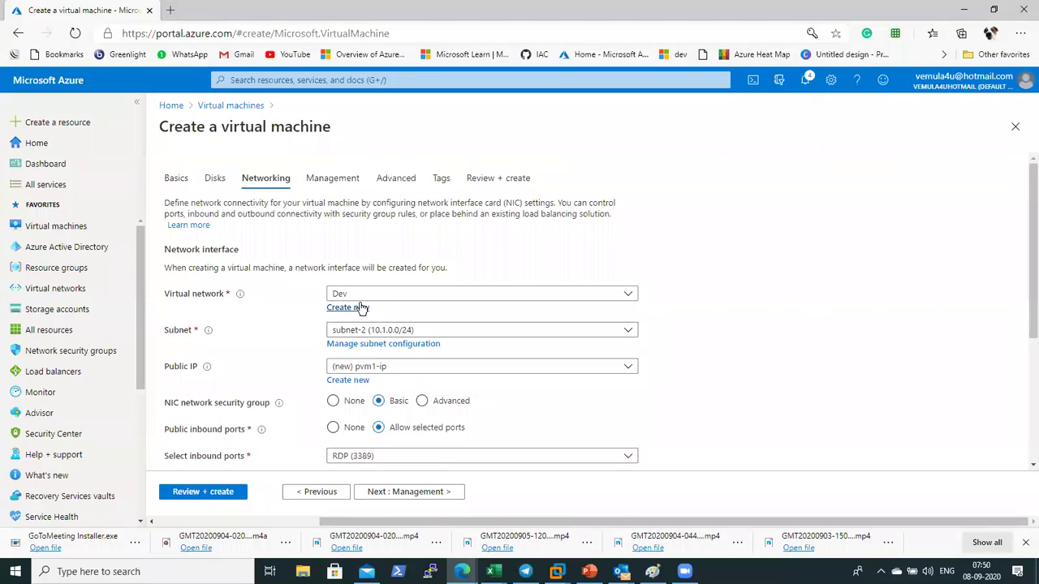
click(358, 296)
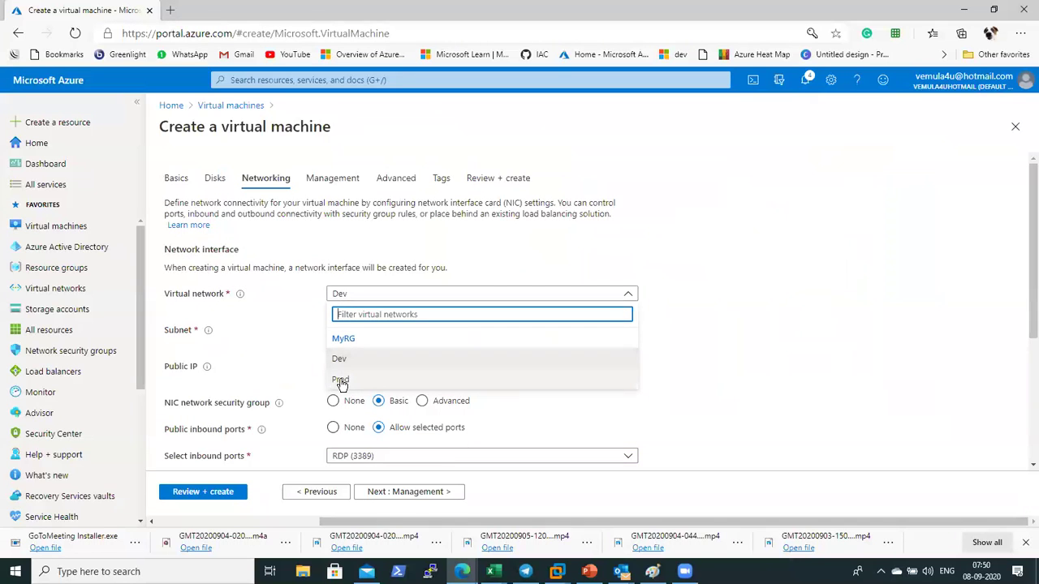
key(alt+Tab)
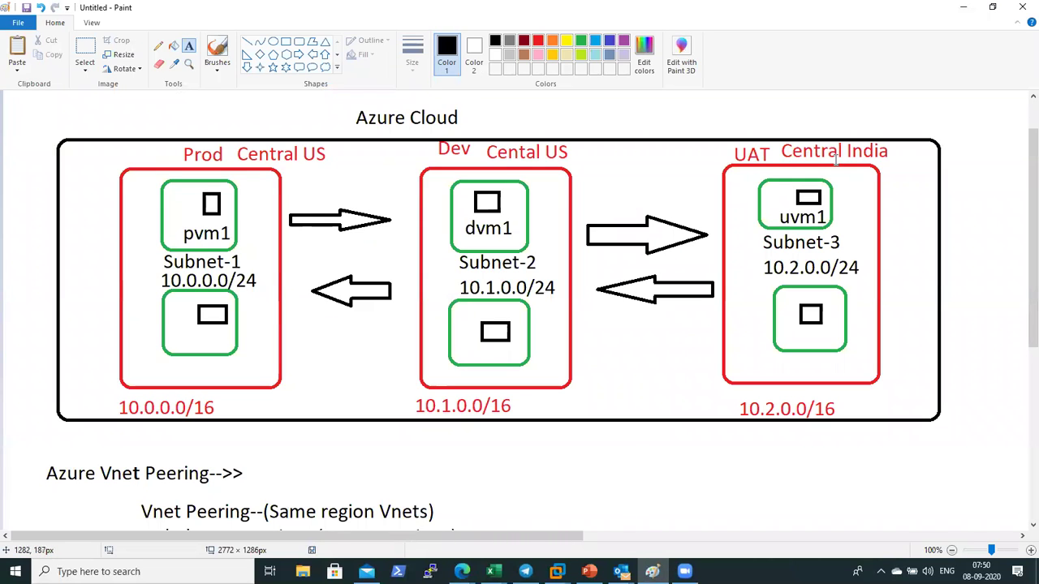
key(alt+Tab)
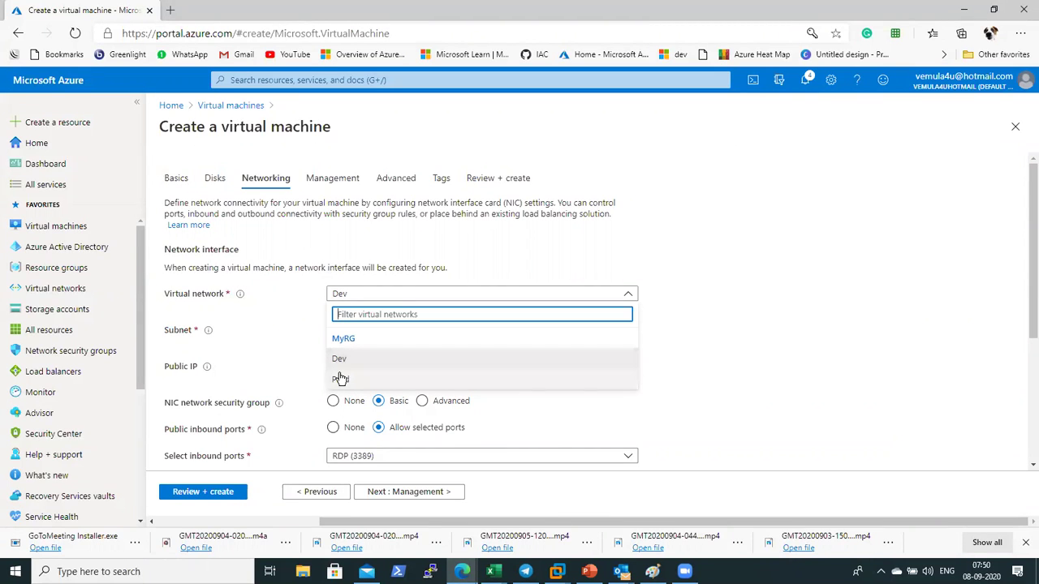
key(alt+Tab)
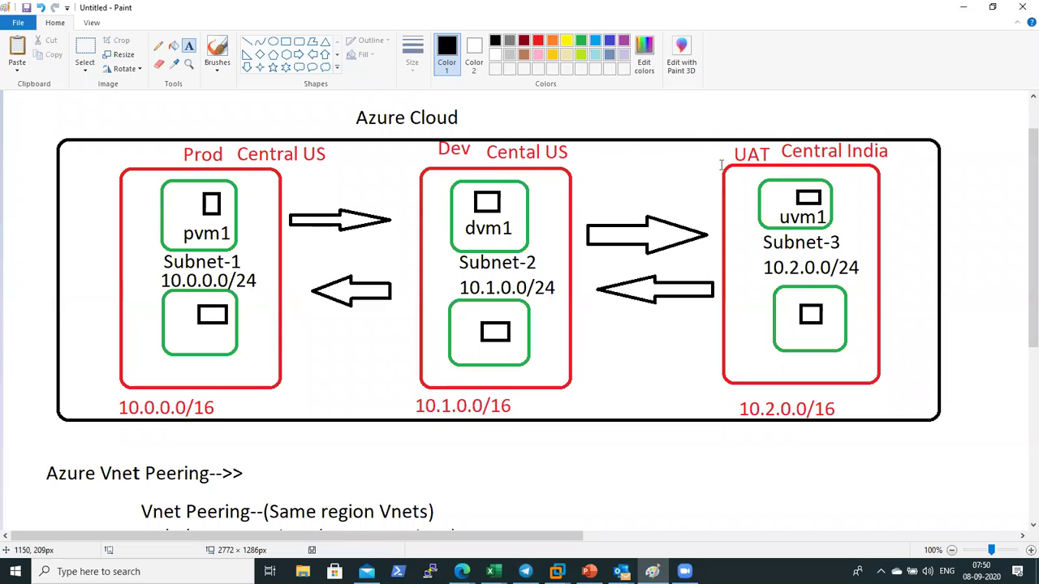
click(664, 107)
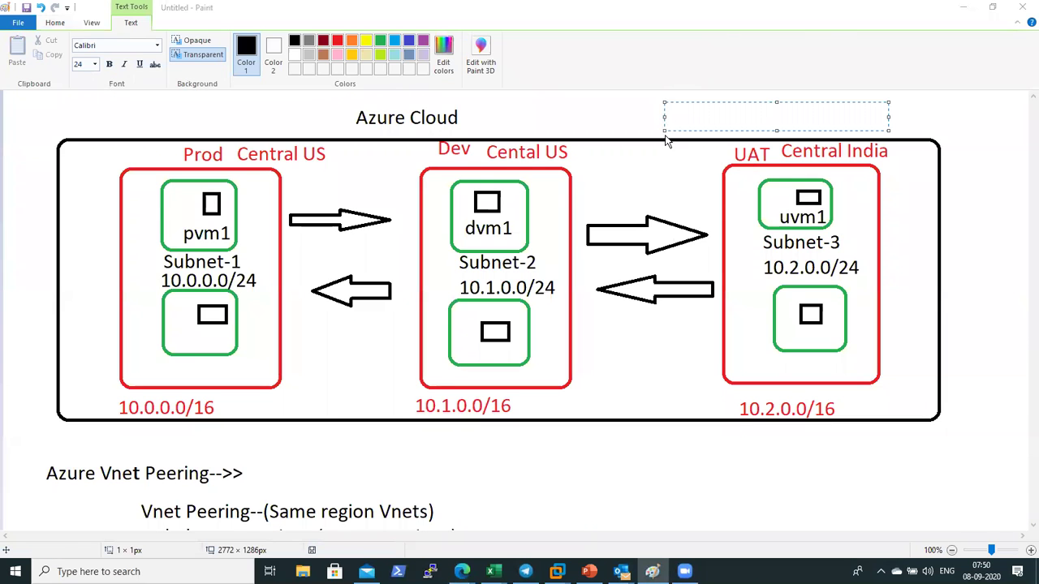
key(alt+Tab)
Place the virtual machine in the Prod virtual network on Subnet-1 (10.0.0.0/24)
click(339, 380)
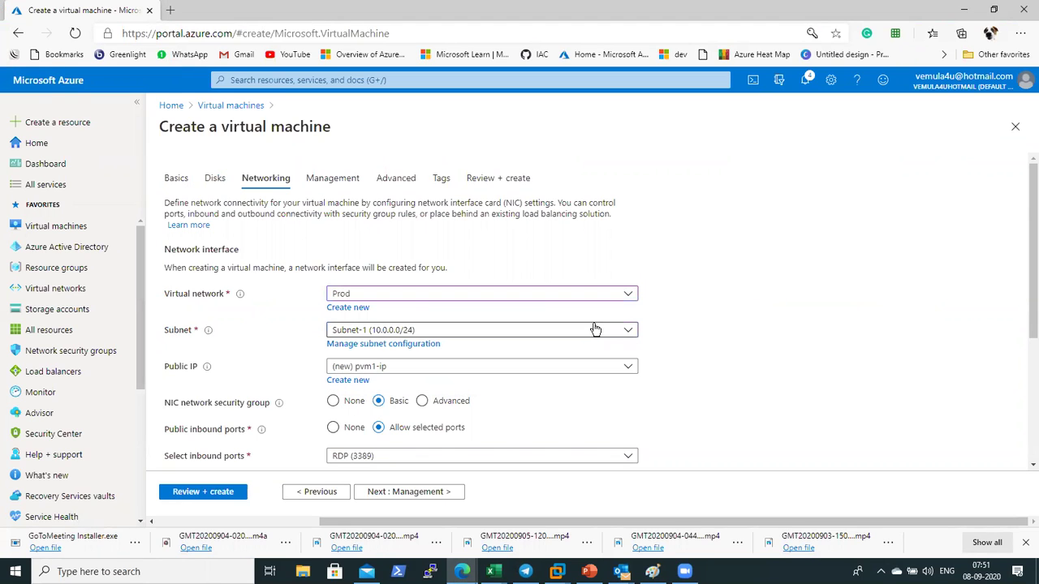
click(595, 329)
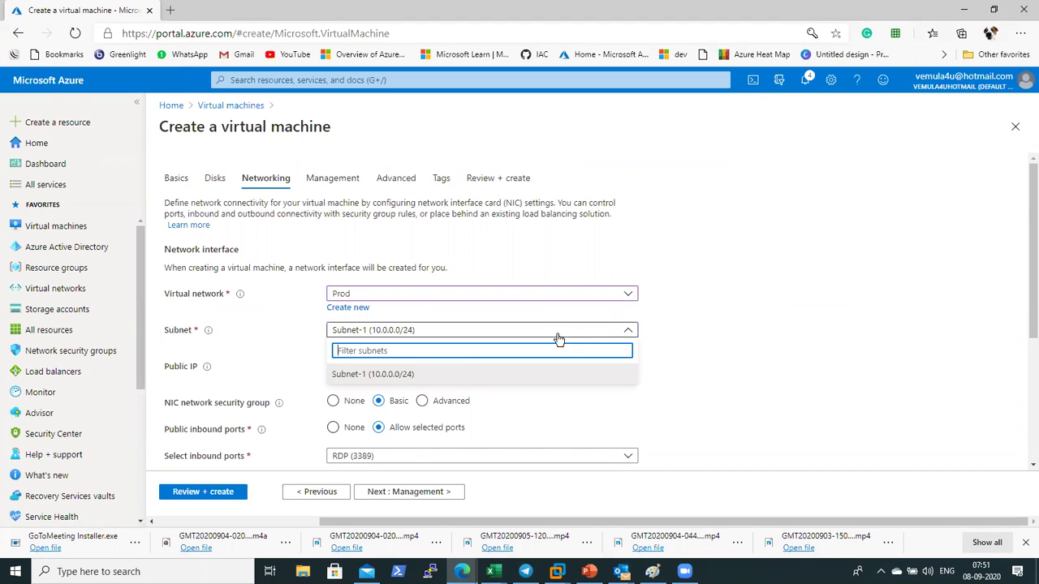
click(400, 375)
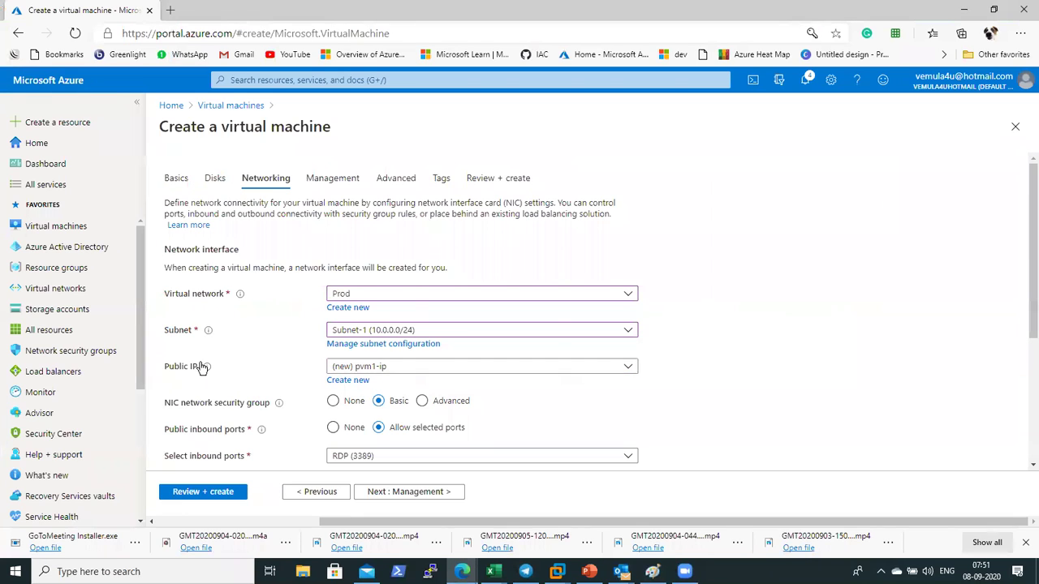
Check the public IP choices, keep the new pvm1-ip, and validate and create the virtual machine
click(401, 371)
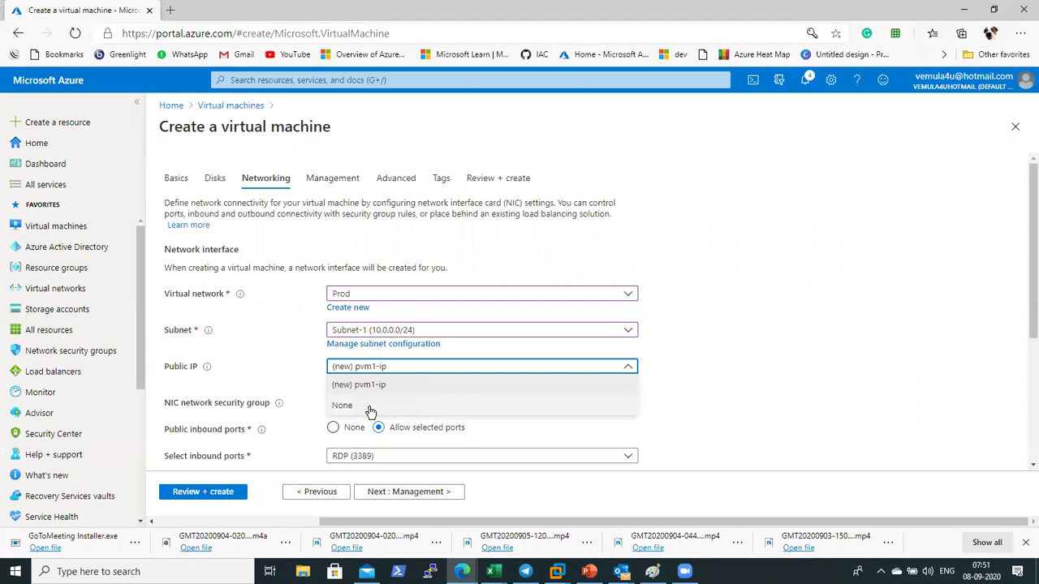
click(739, 367)
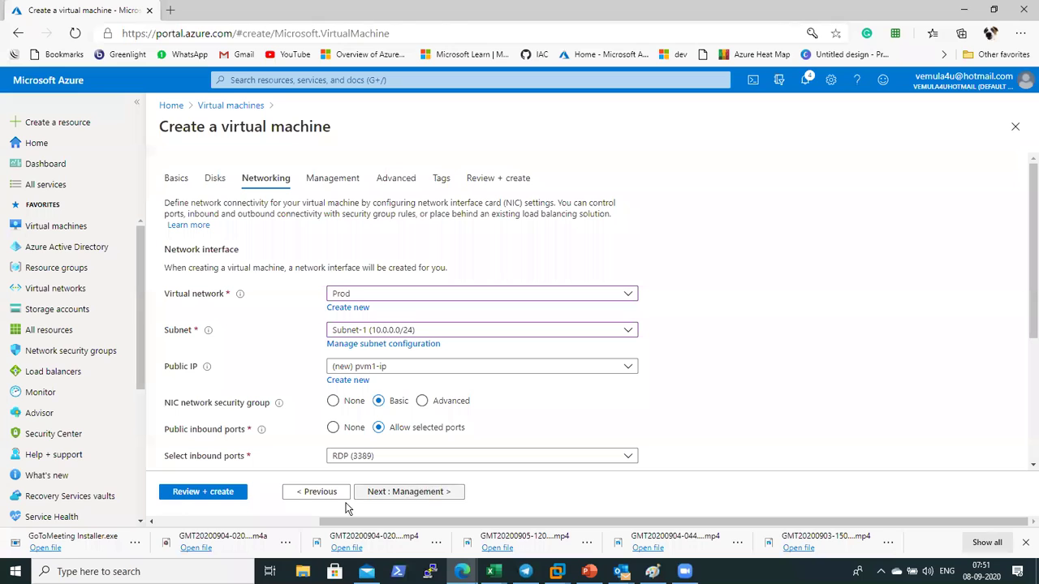
click(205, 494)
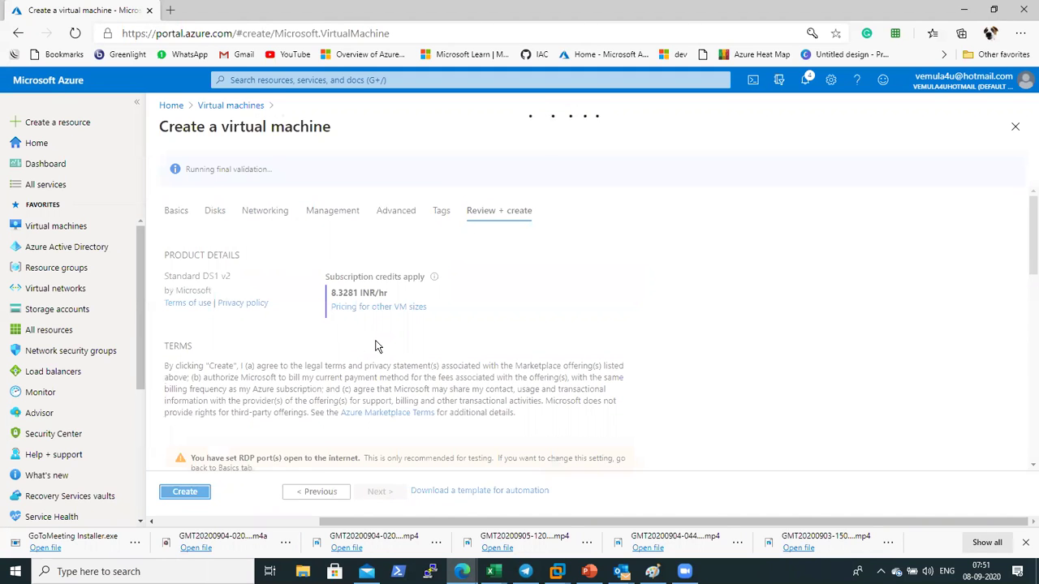
click(185, 492)
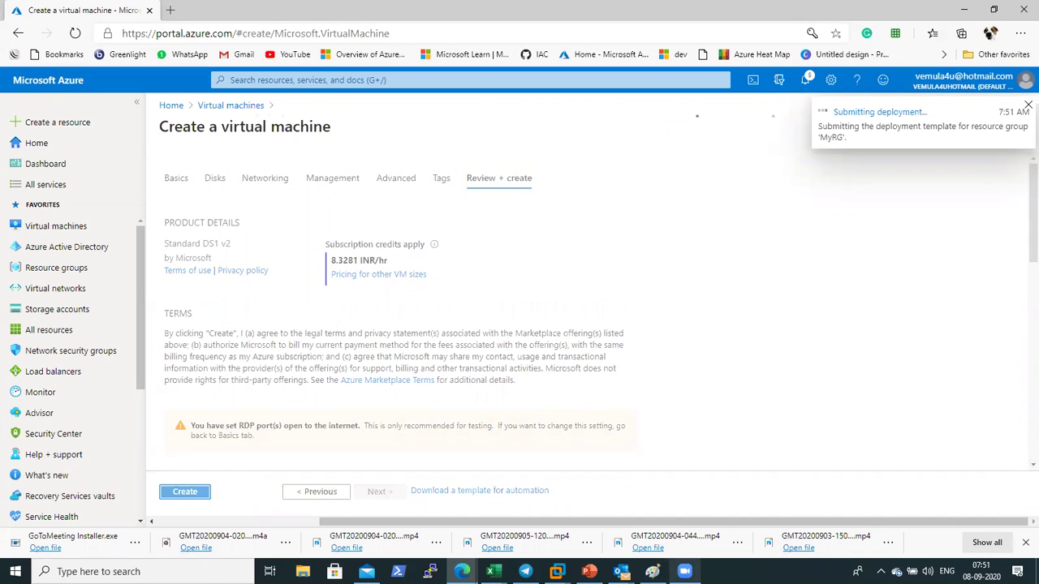
Look at the Paint diagram and start another new virtual machine from the Azure virtual machines list
click(655, 572)
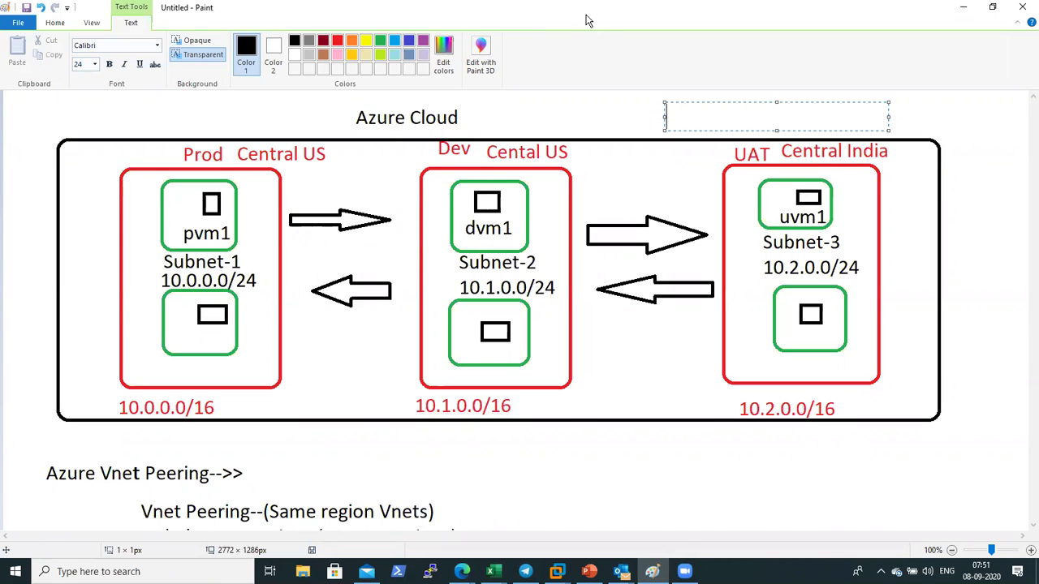
key(alt+Tab)
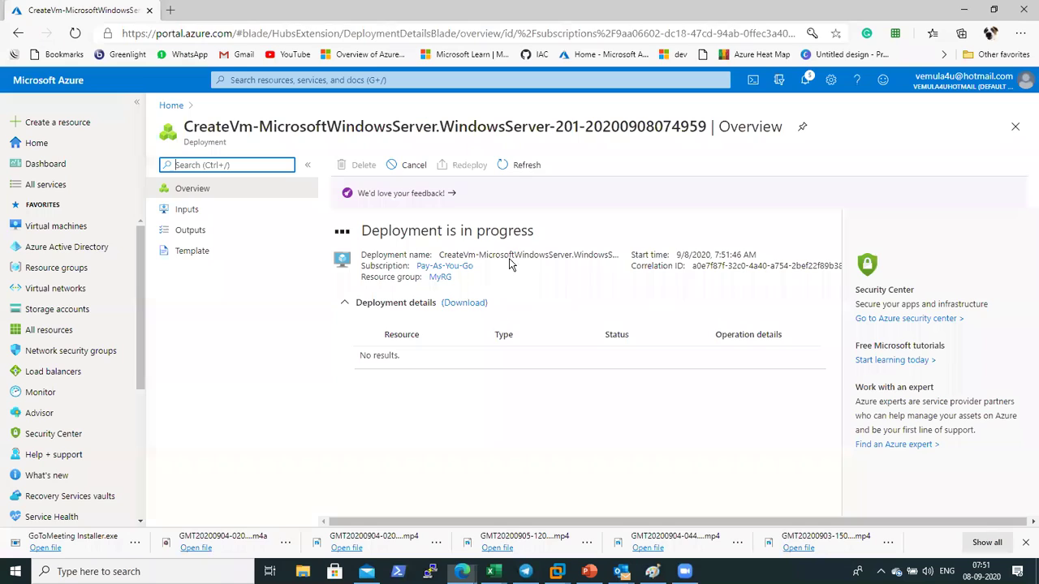
click(74, 230)
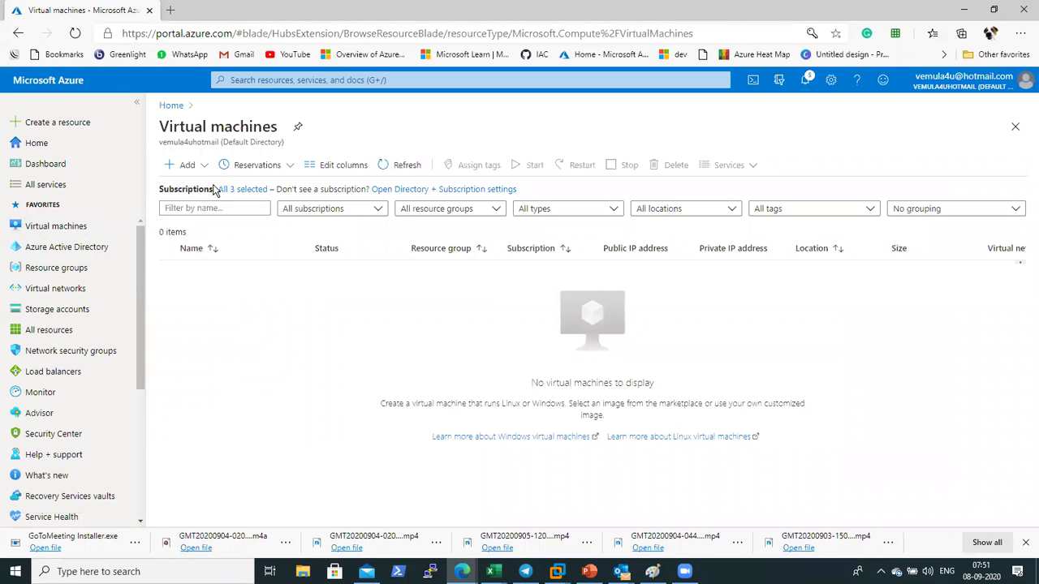
click(201, 167)
click(199, 189)
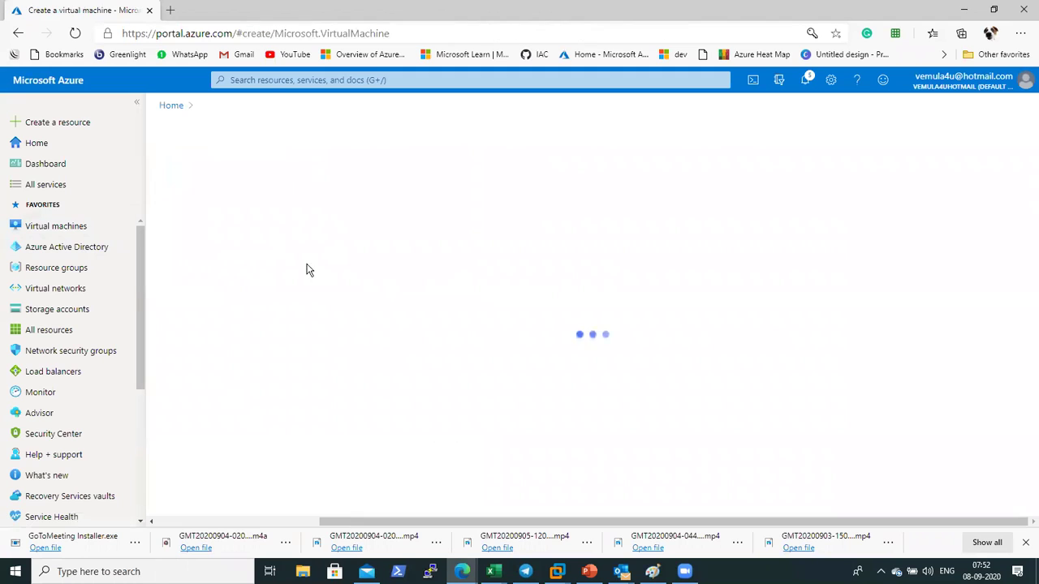
Keep the Pay-As-You-Go subscription, select the MyRG resource group and name the virtual machine dvm1
click(522, 311)
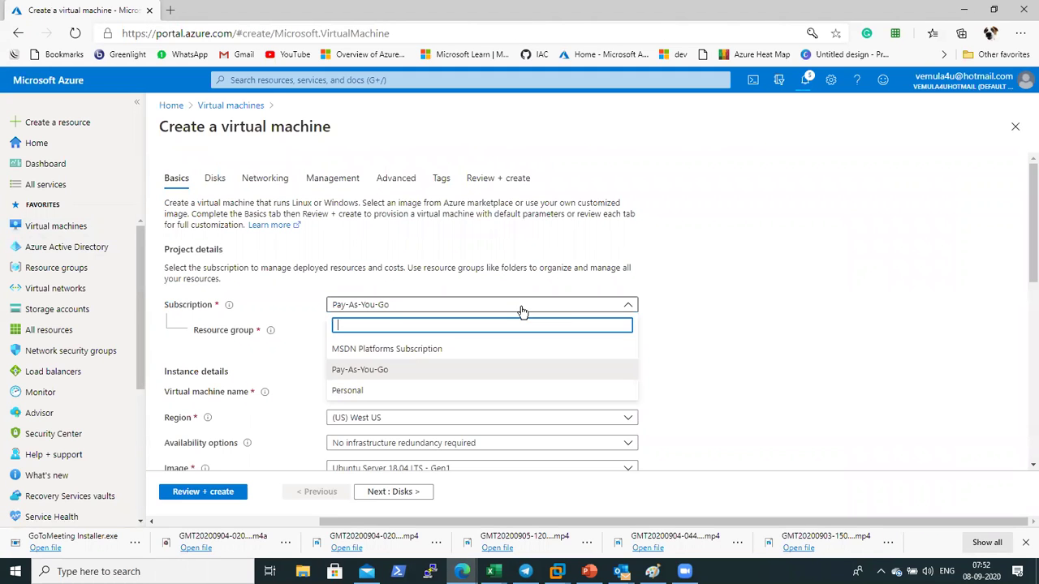
click(520, 312)
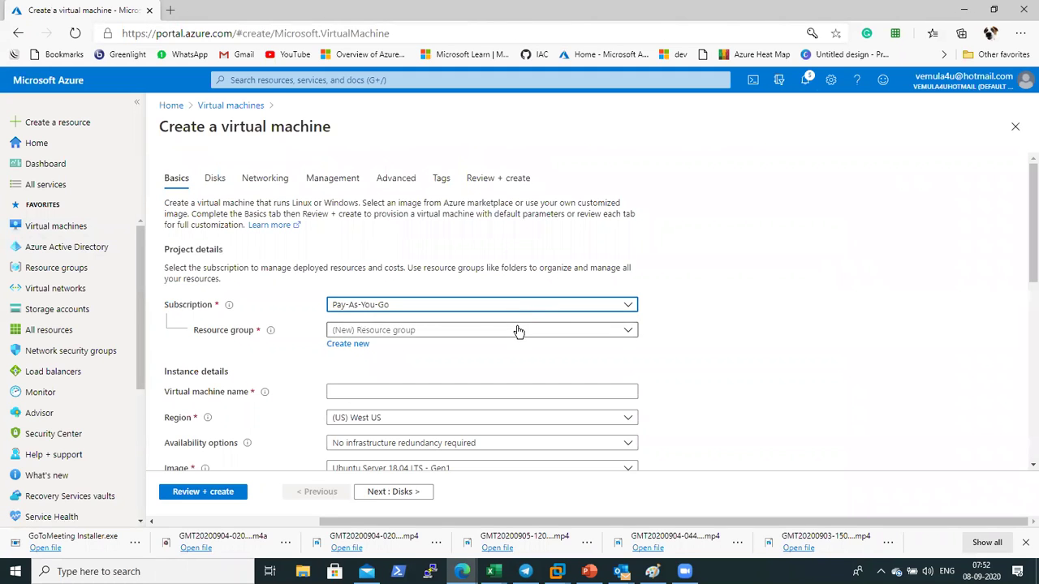
click(518, 331)
click(350, 393)
click(355, 391)
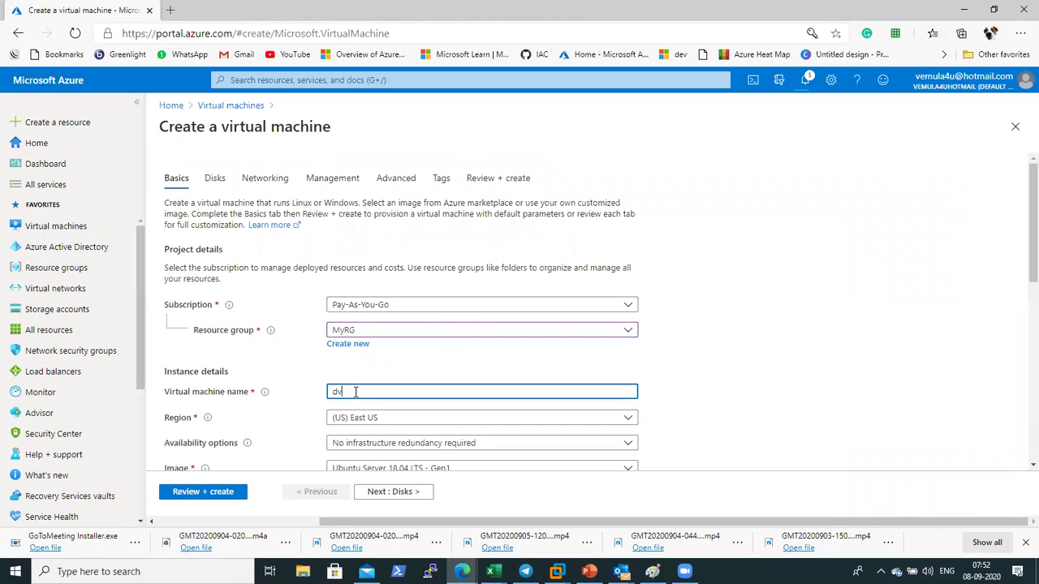
click(775, 366)
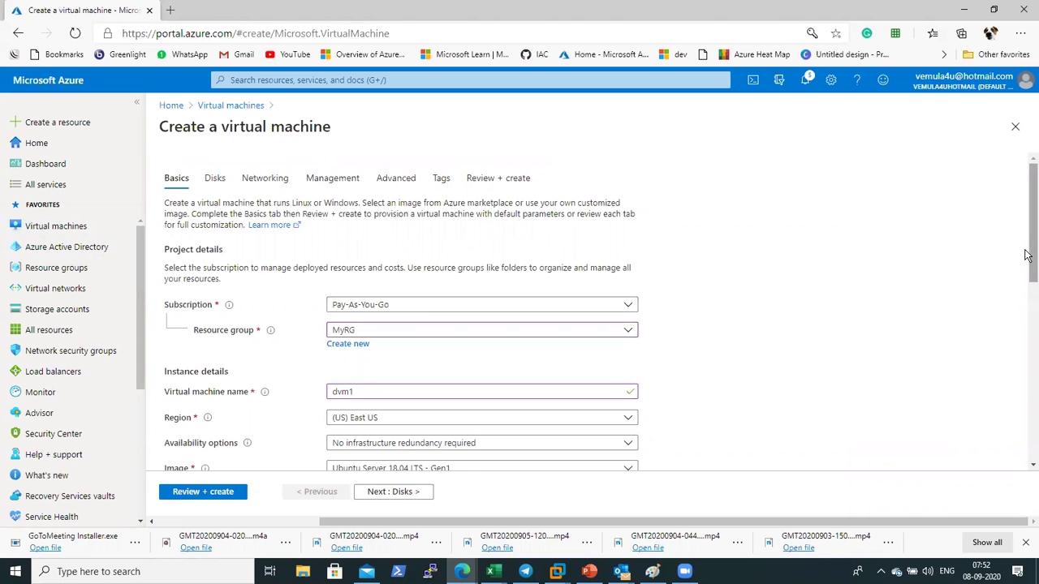
Check the Dev network's region in the Paint diagram and set the virtual machine's region to (US) Central US
scroll(1025, 254, down, 2)
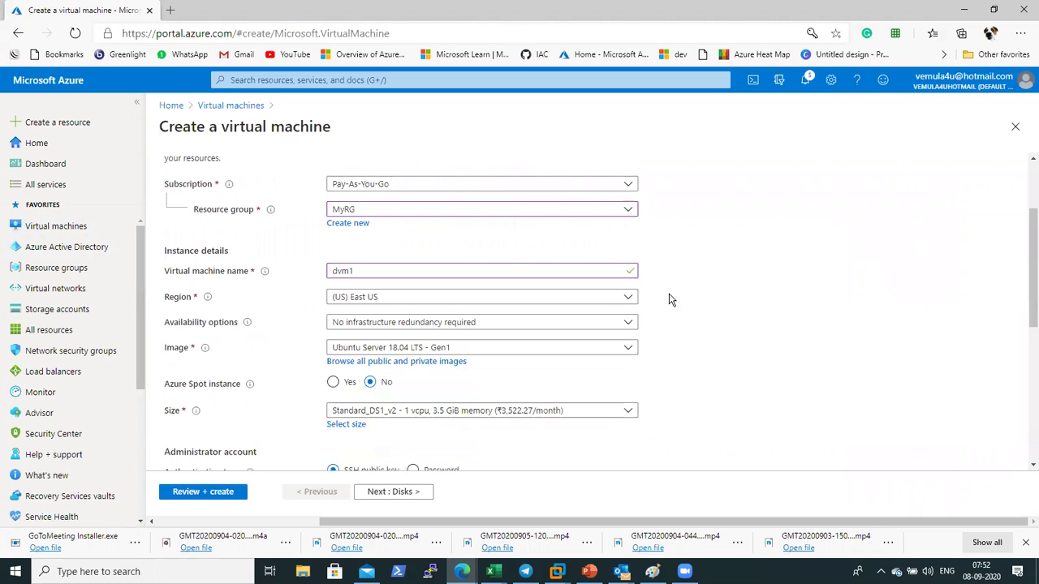
key(alt+Tab)
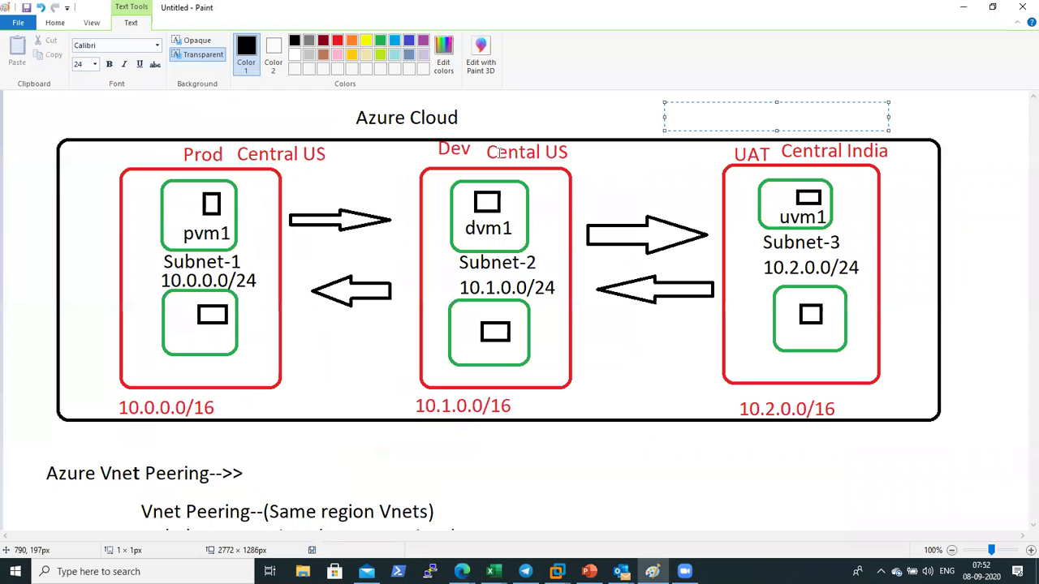
key(alt+Tab)
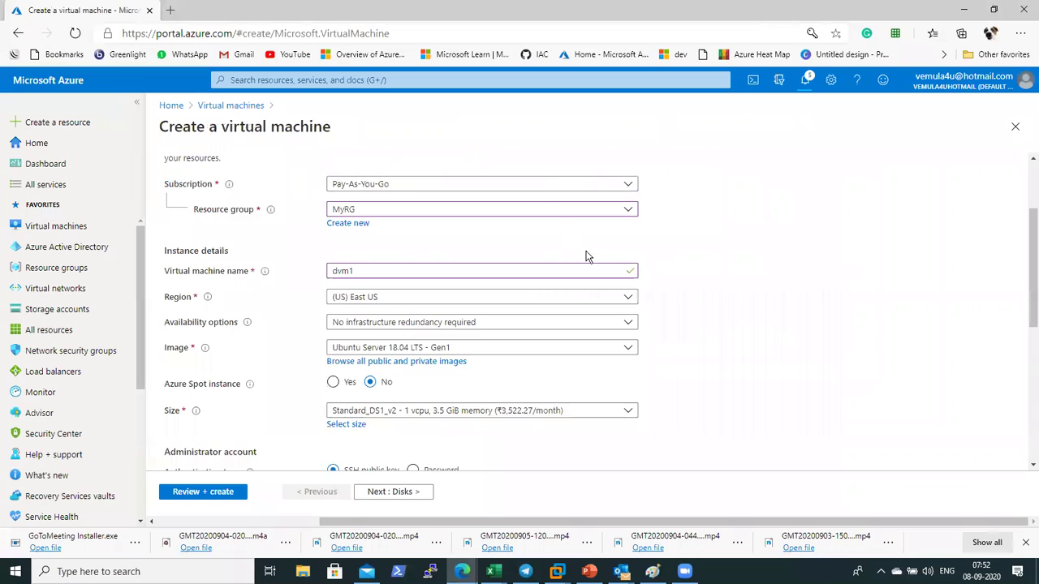
click(408, 300)
text(central)
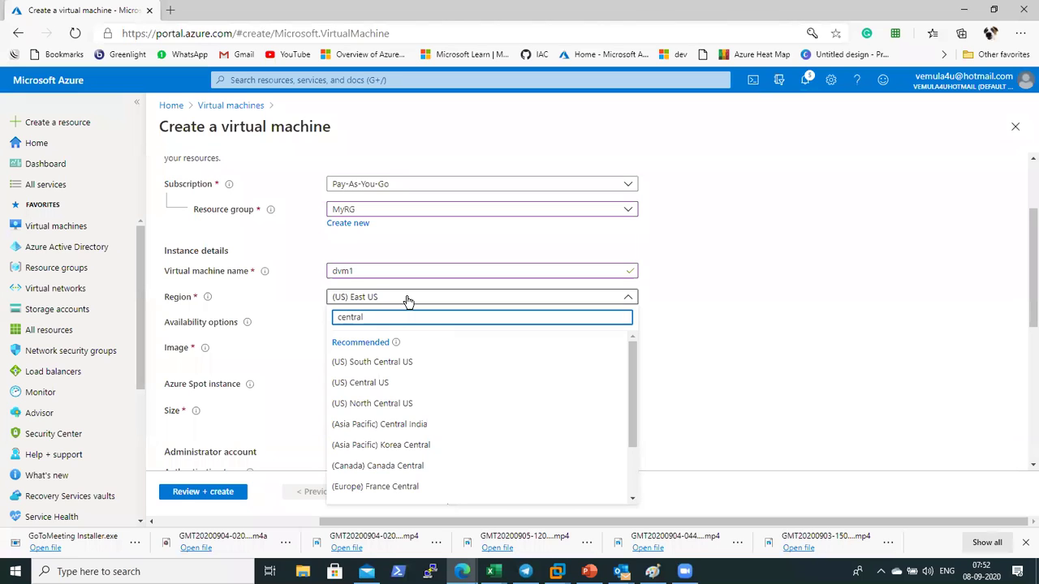
click(382, 383)
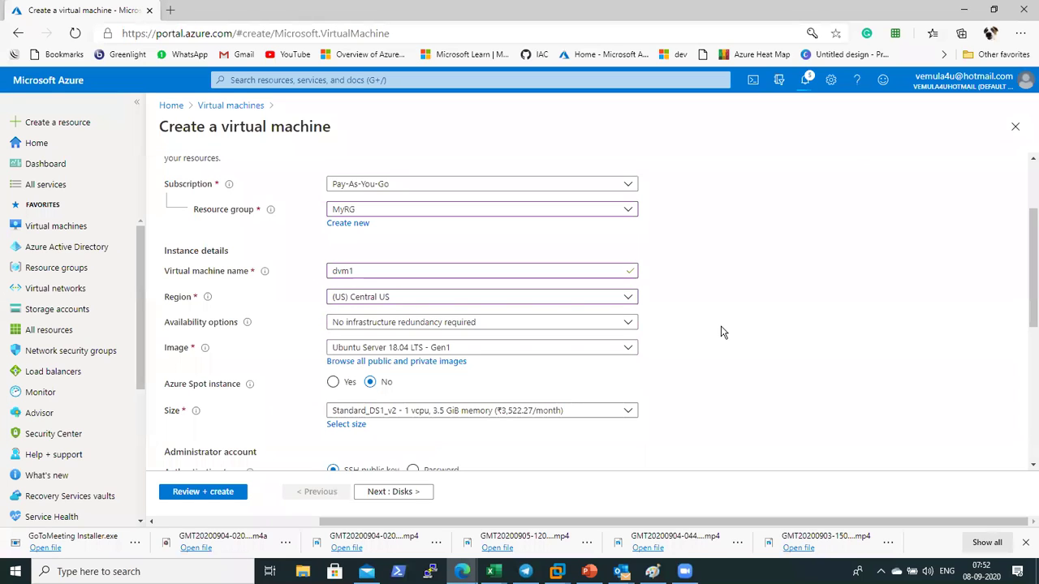
Choose the Windows Server 2012 R2 Datacenter - Gen1 image and the Standard_B2s size for the virtual machine
click(587, 346)
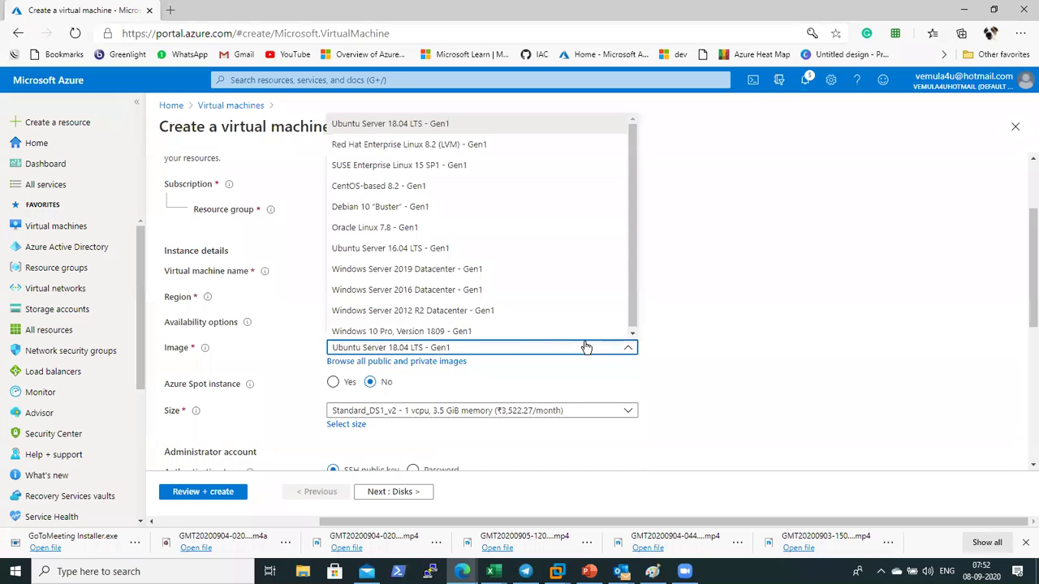
click(493, 310)
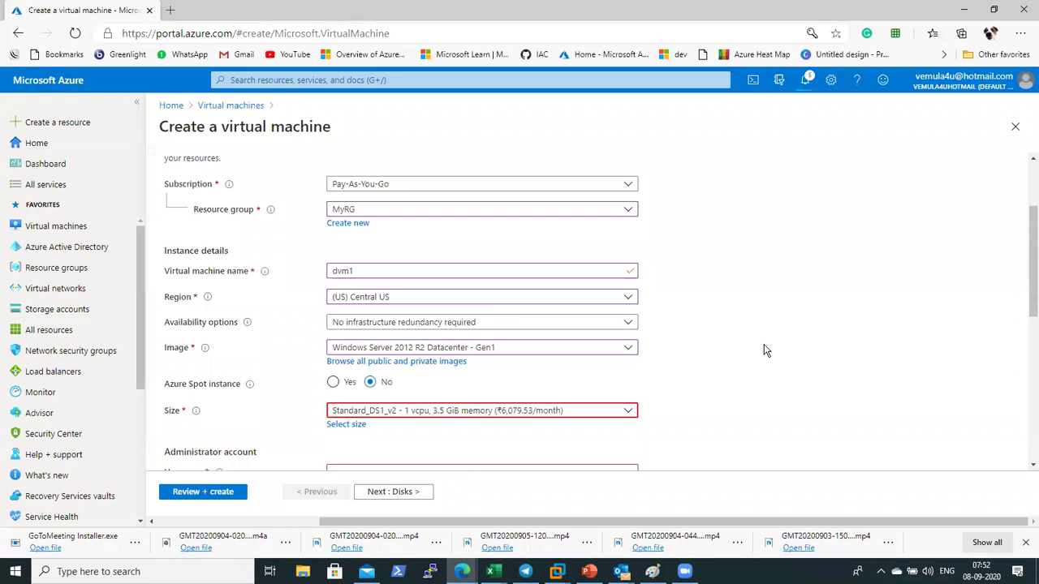
click(608, 412)
click(511, 248)
Enter the administrator username and fill in the password confirmation for the virtual machine
scroll(1027, 290, down, 3)
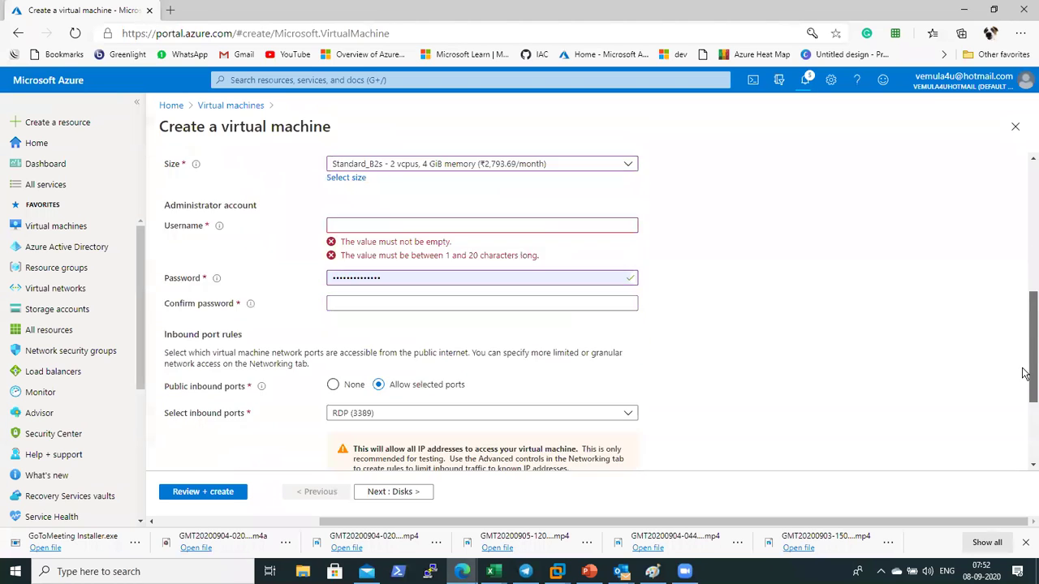
click(372, 225)
text(vijay)
key(Tab)
key(Tab)
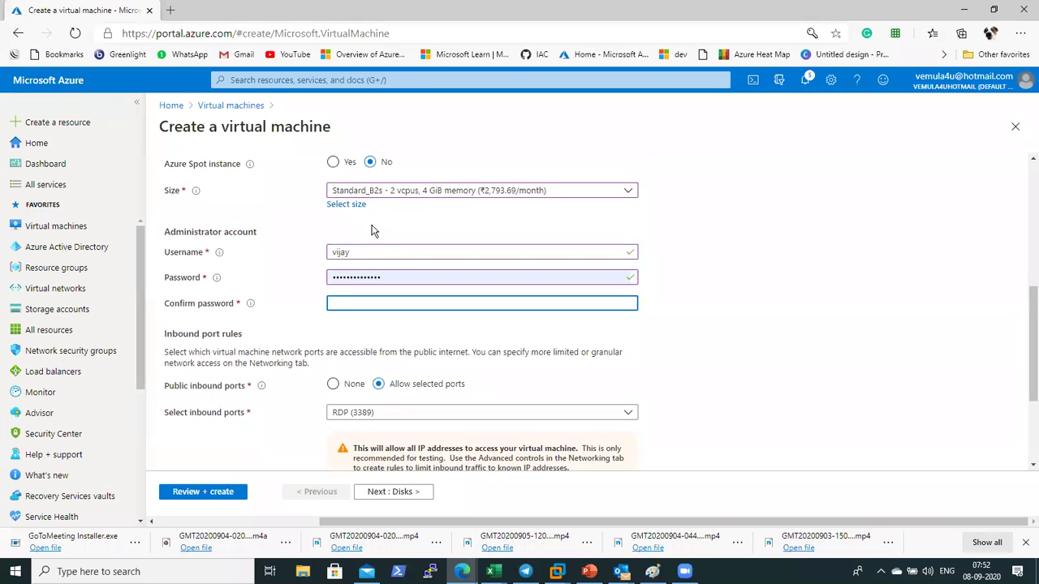
text(••••••••)
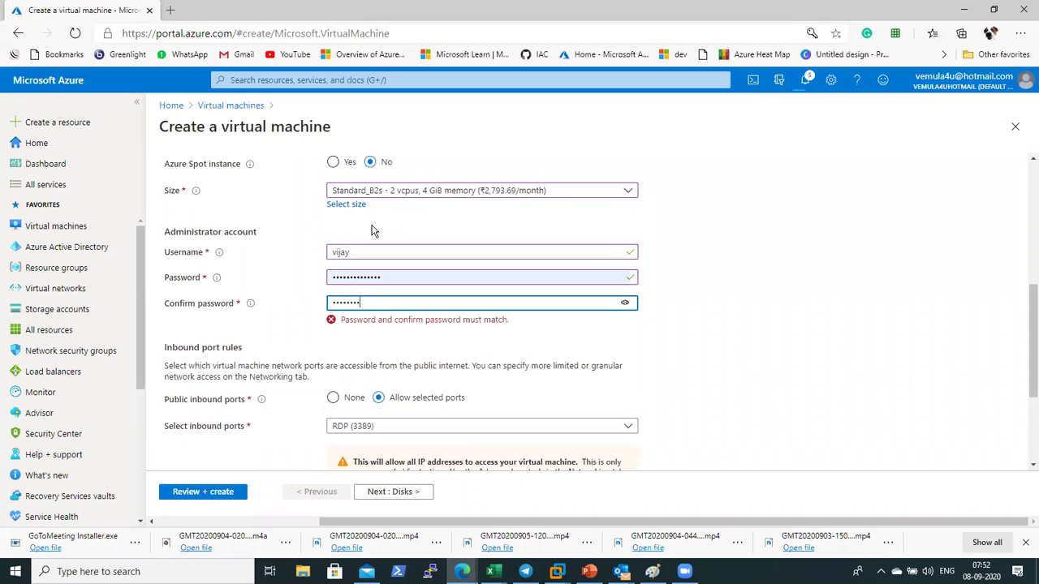
text(•)
click(776, 359)
Keep the default disks and place the machine in the Dev virtual network on subnet-2 (10.1.0.0/24), checking both against the Paint diagram
click(394, 492)
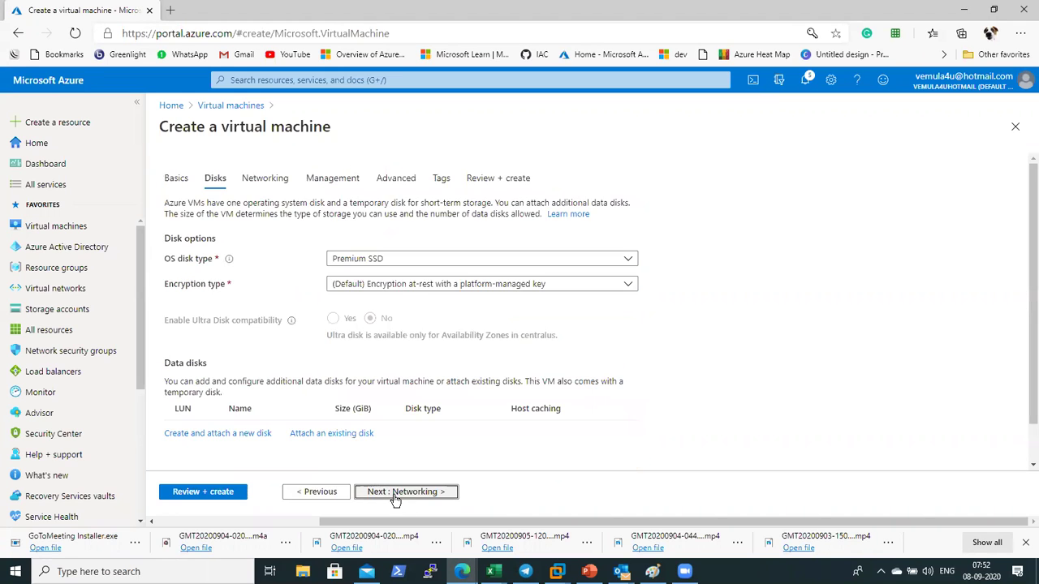
click(394, 494)
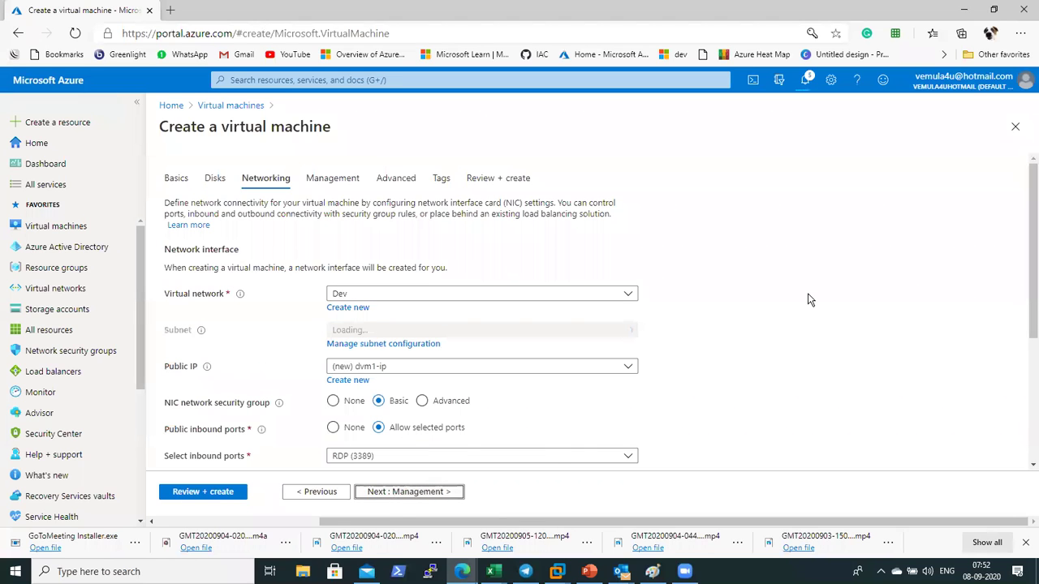
key(alt+Tab)
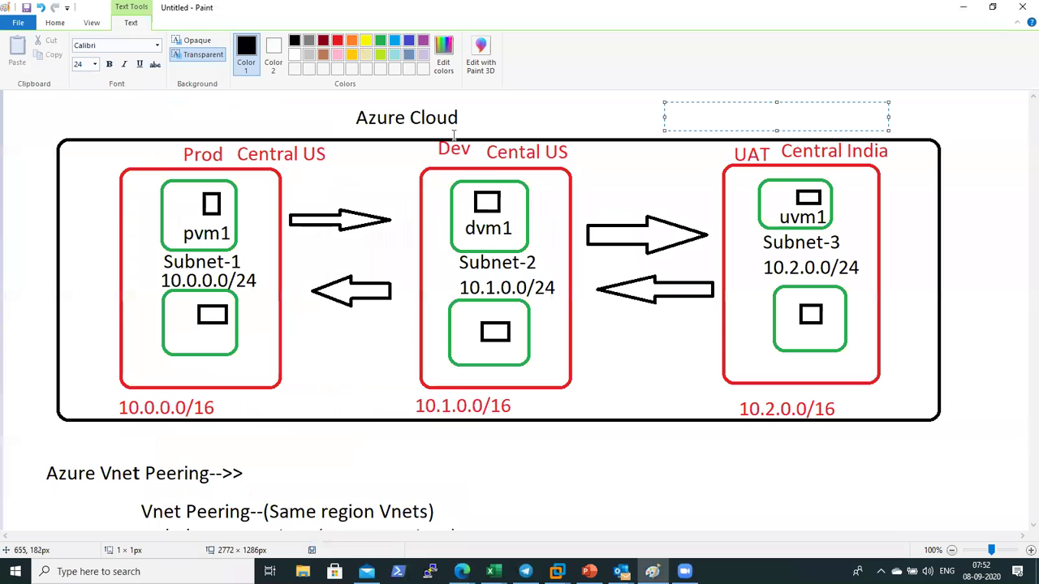
key(alt+Tab)
click(386, 293)
click(386, 293)
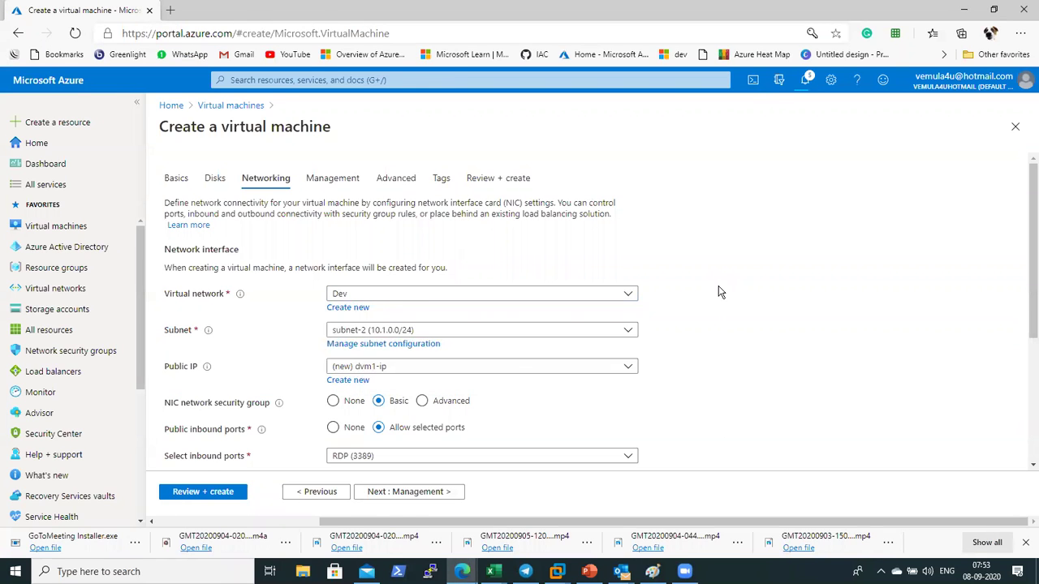
key(alt+Tab)
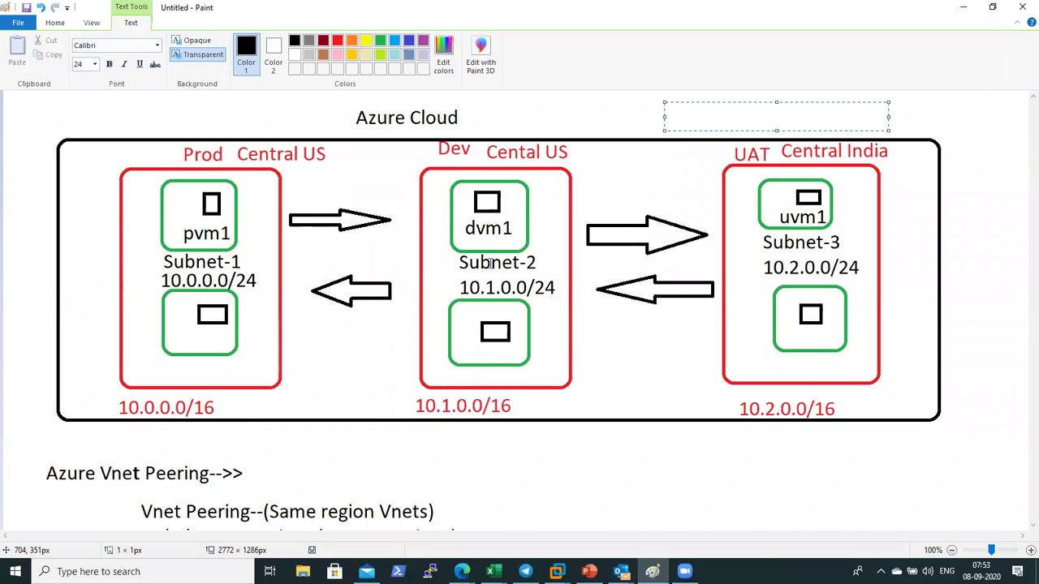
key(alt+Tab)
click(383, 334)
click(384, 334)
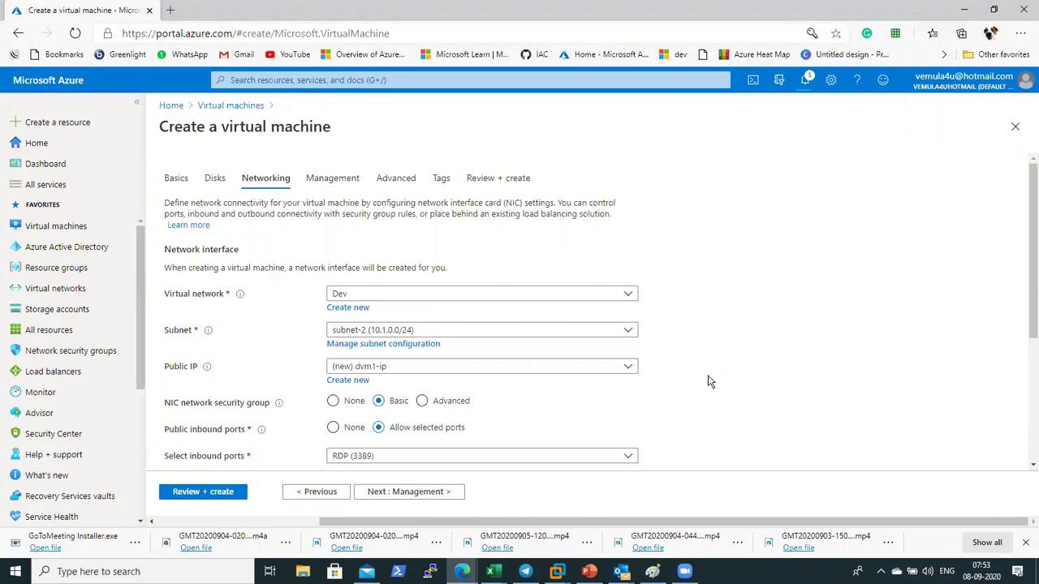
Check the public IP choices, keep the new dvm1-ip, and validate and create the virtual machine
click(440, 368)
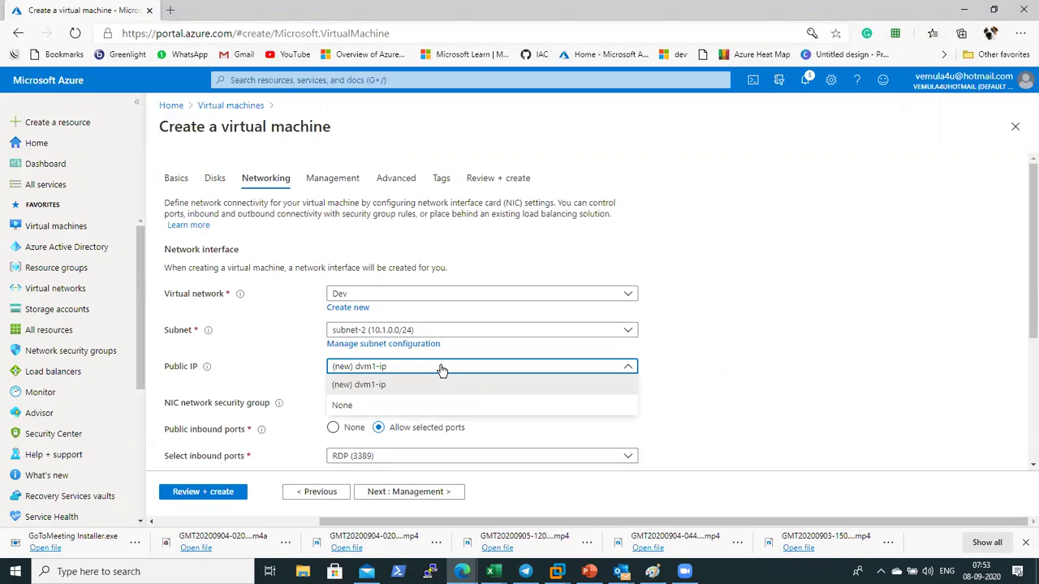
click(441, 368)
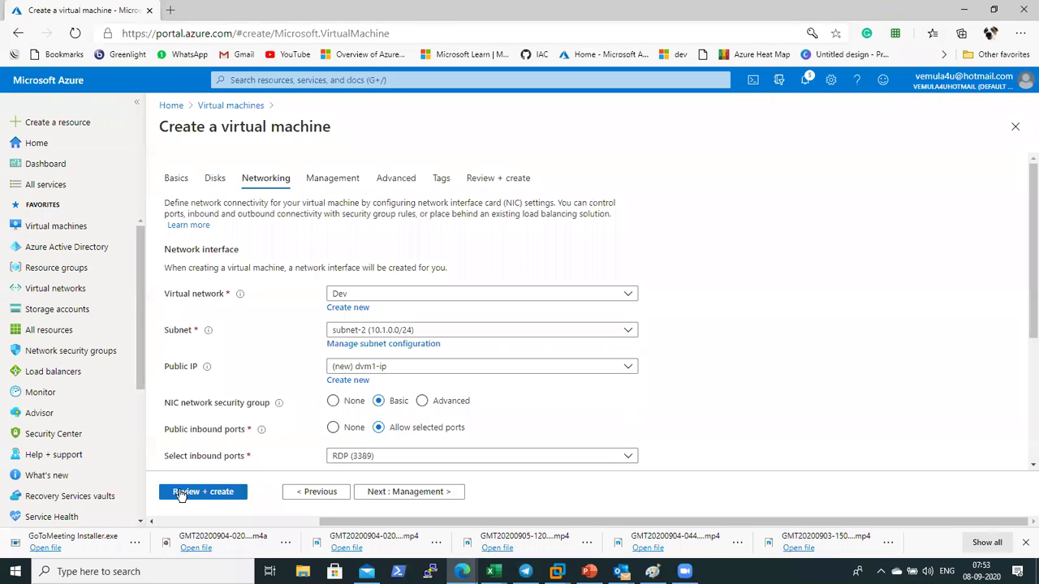
click(180, 495)
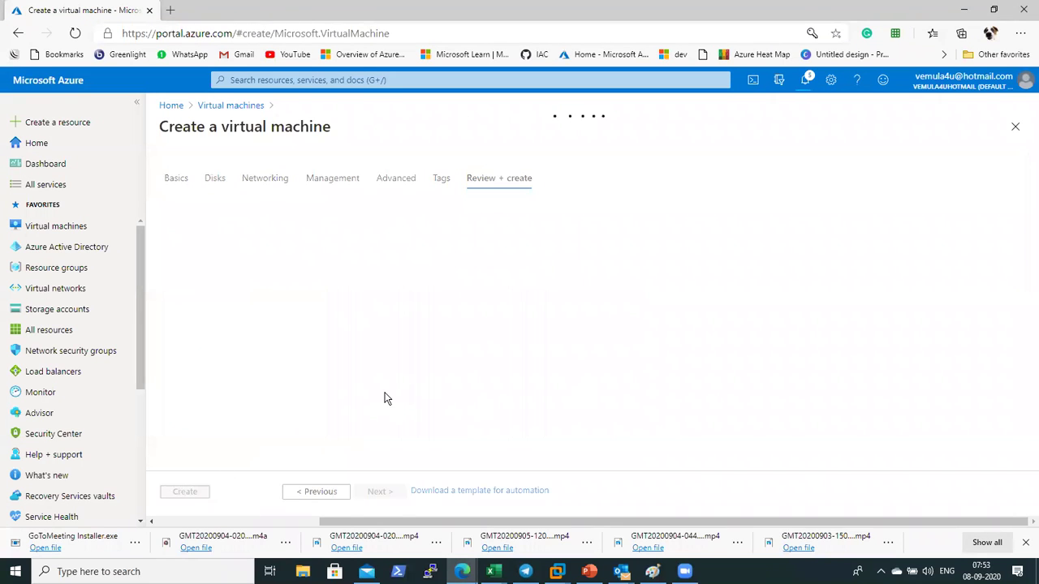
click(184, 493)
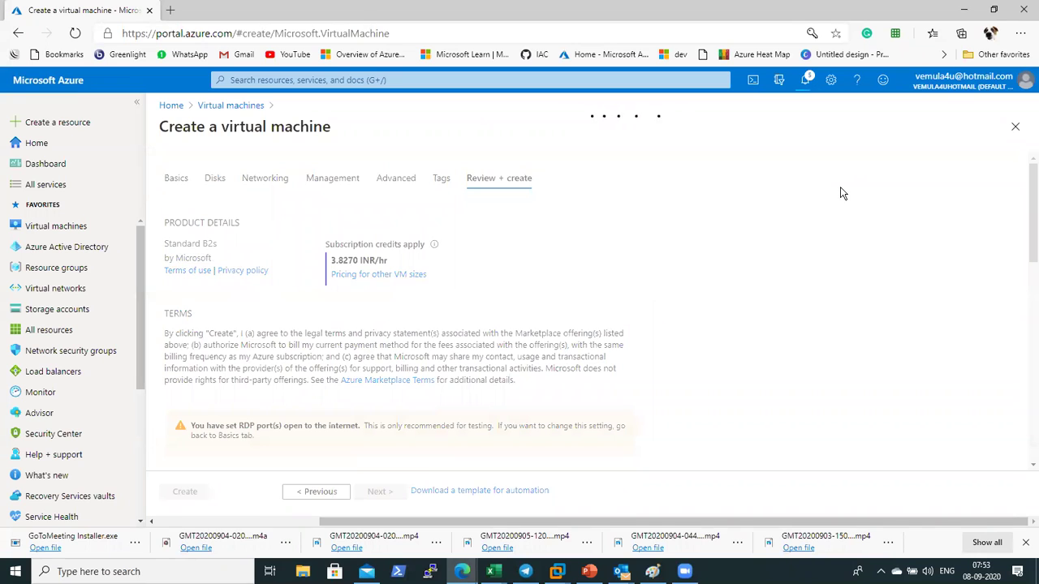
Examine the UAT network's region and virtual machine name in the Paint diagram, then return to the Azure portal
key(alt+Tab)
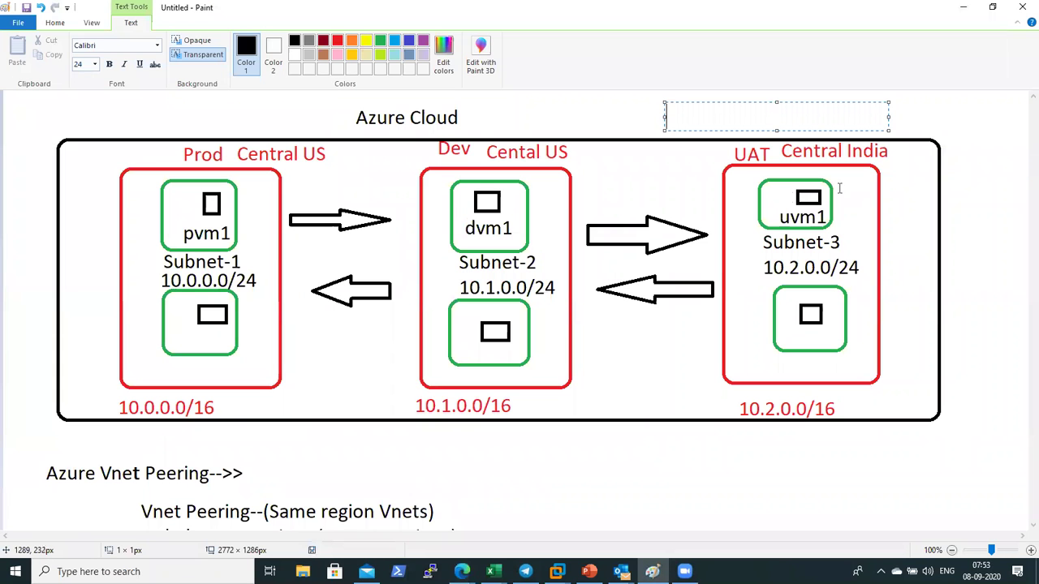
click(644, 173)
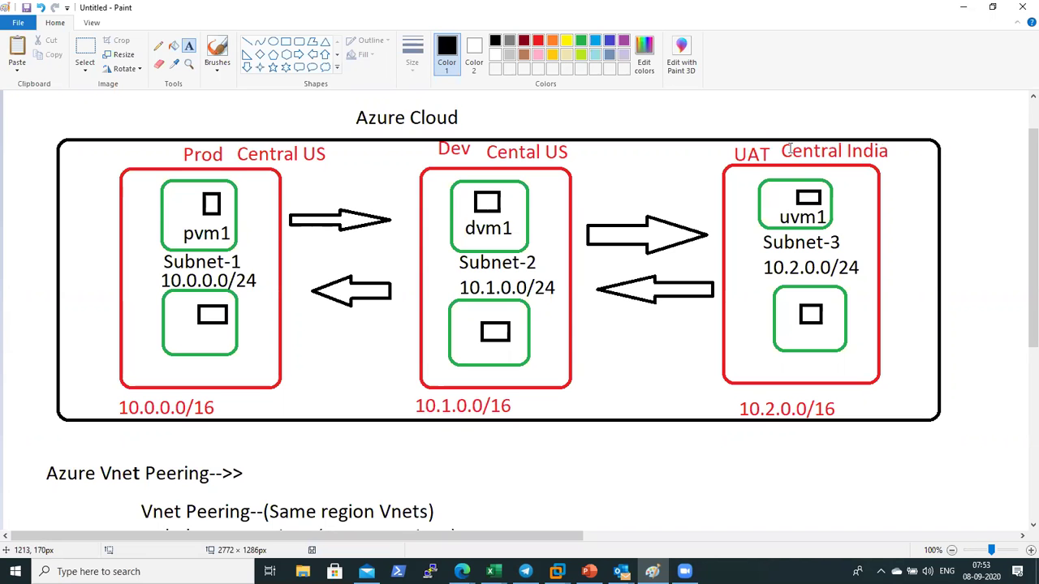
click(702, 114)
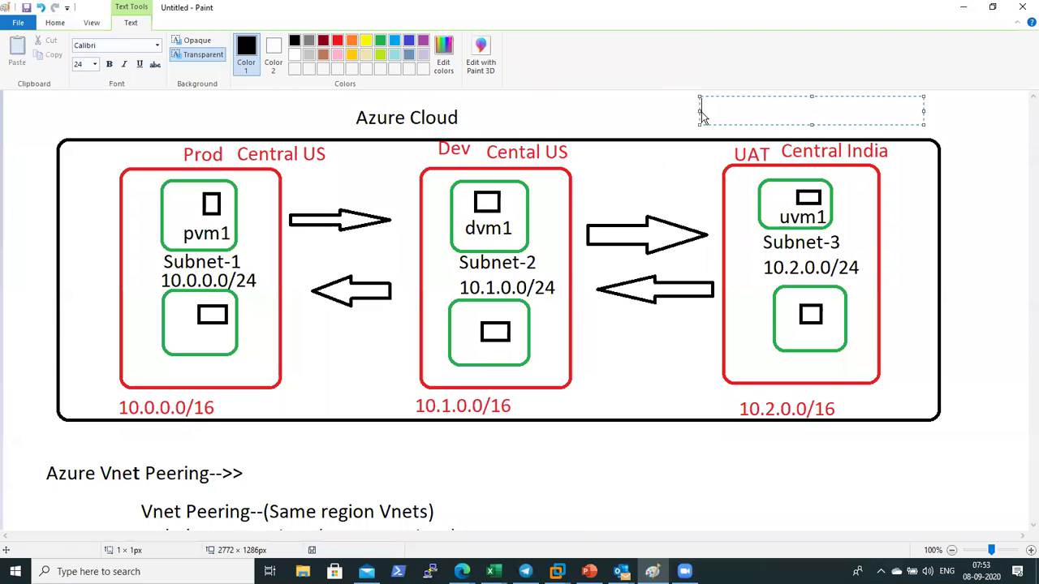
key(alt+Tab)
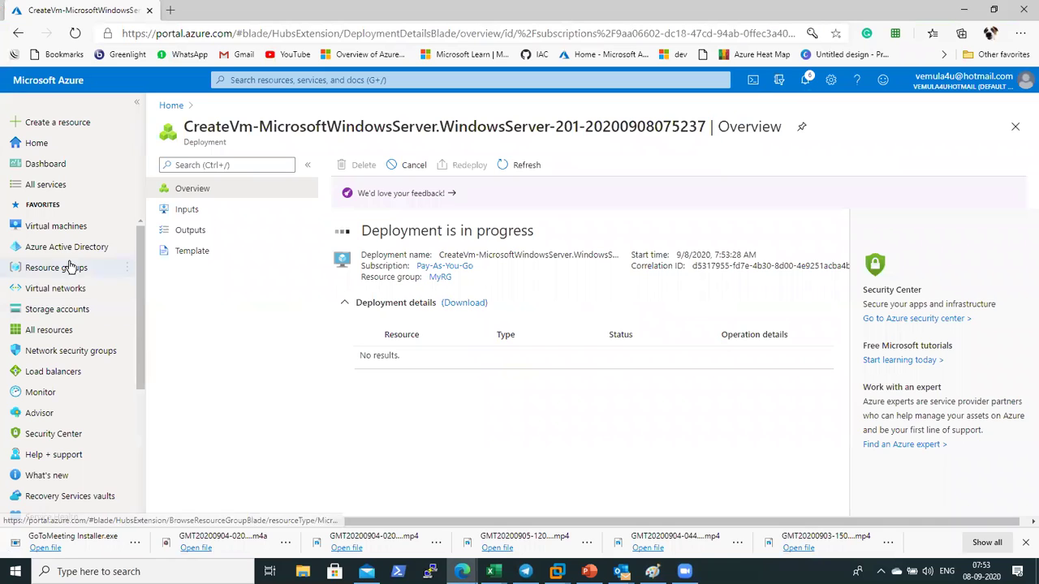
Start another new virtual machine in the MyRG resource group and name it uvm1
click(57, 226)
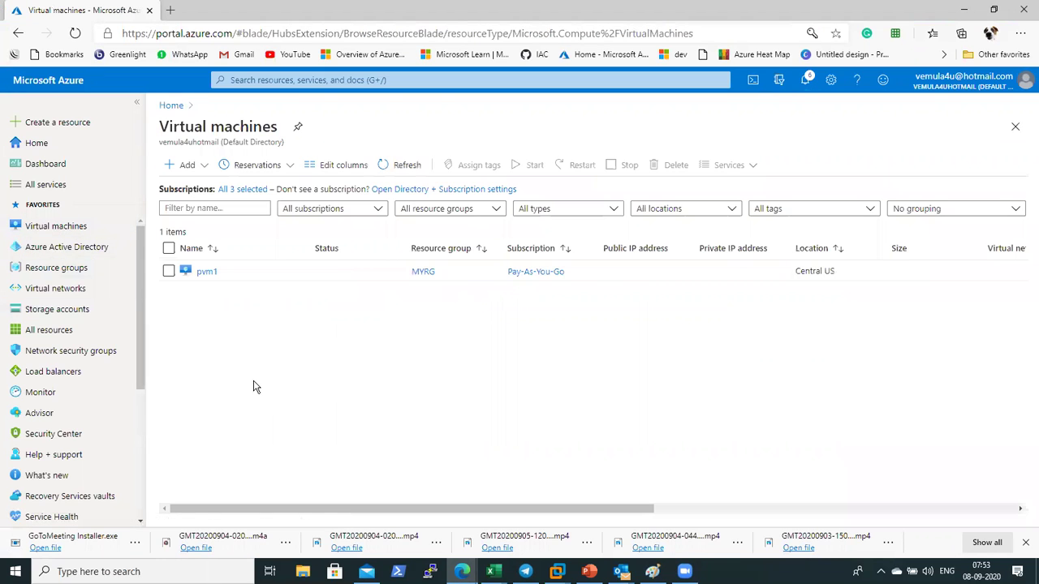
click(186, 168)
click(198, 186)
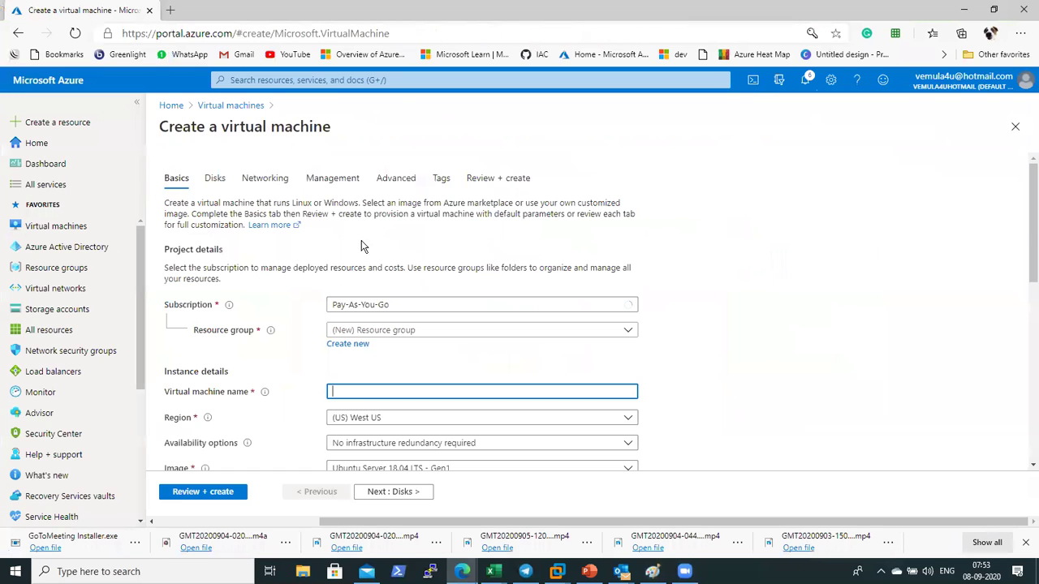
click(436, 331)
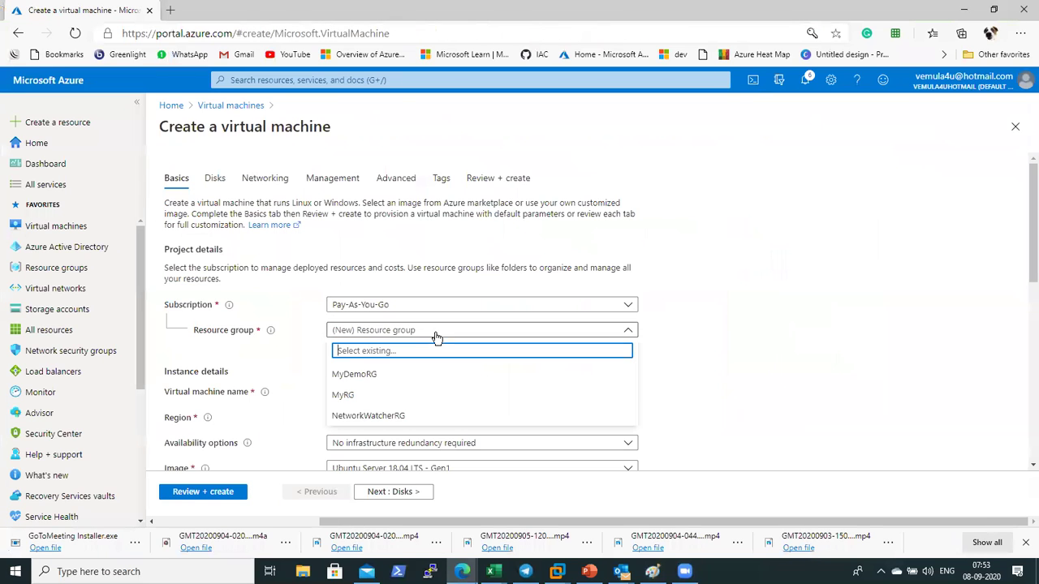
click(353, 394)
click(520, 391)
text(u)
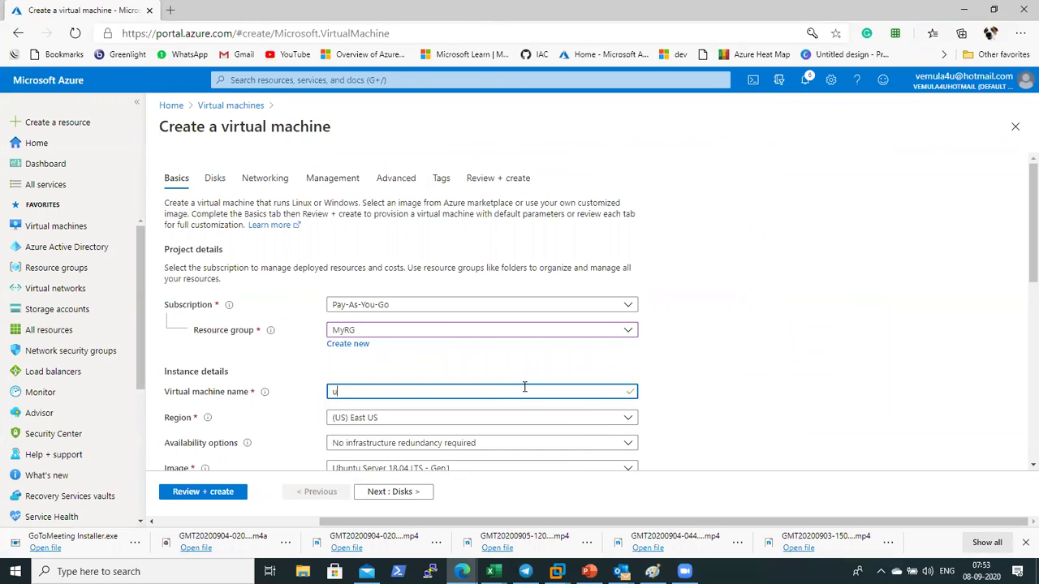
text(vm1)
click(750, 400)
Set the region of the uvm1 virtual machine to (Asia Pacific) Central India
scroll(1028, 282, down, 1)
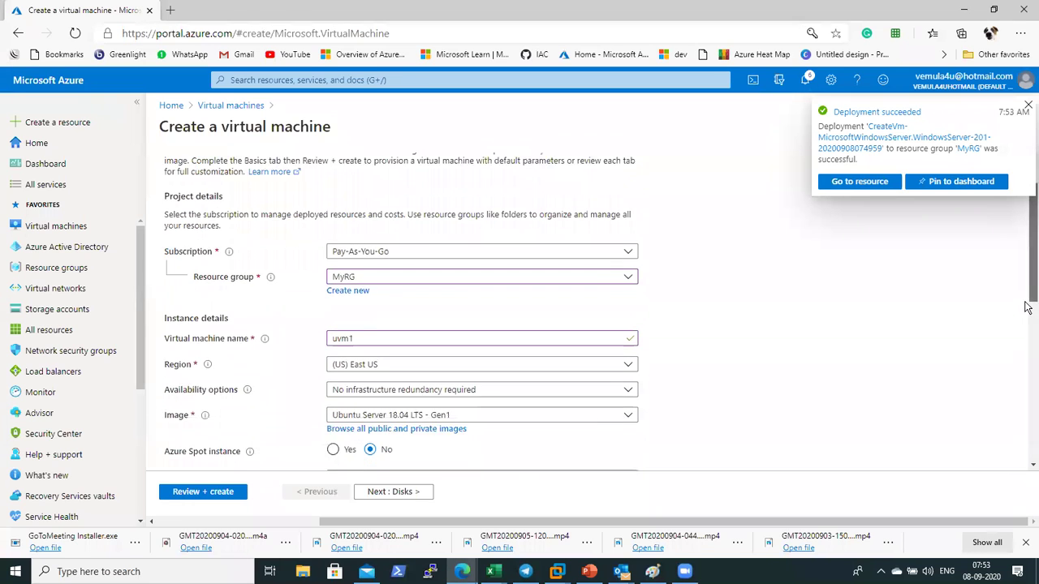
click(506, 329)
text(central )
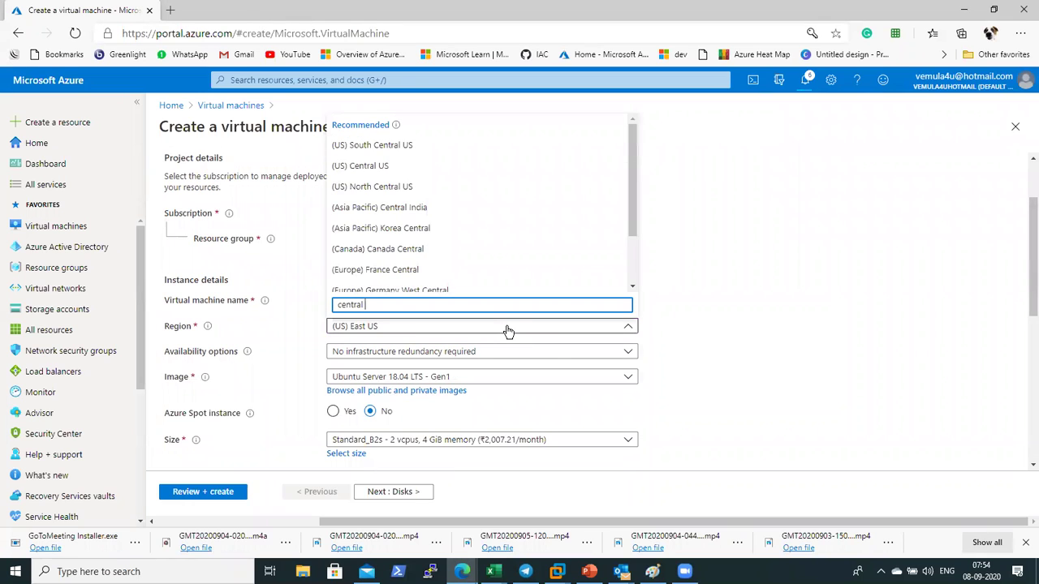
text(in)
click(445, 283)
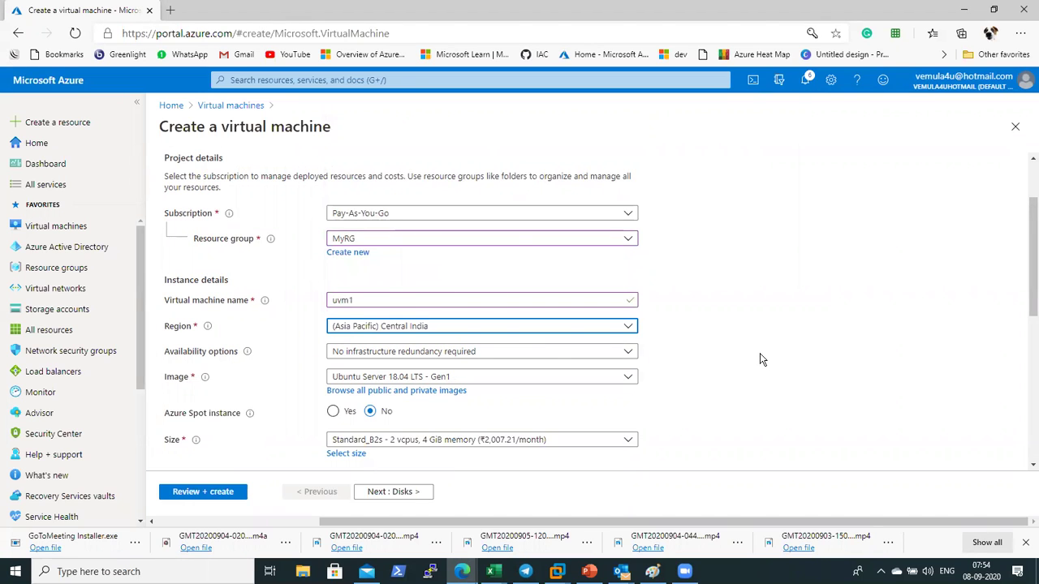
Select the Windows Server 2012 R2 Datacenter - Gen1 image for uvm1 and enter the administrator username and matching password confirmation
click(621, 375)
click(492, 339)
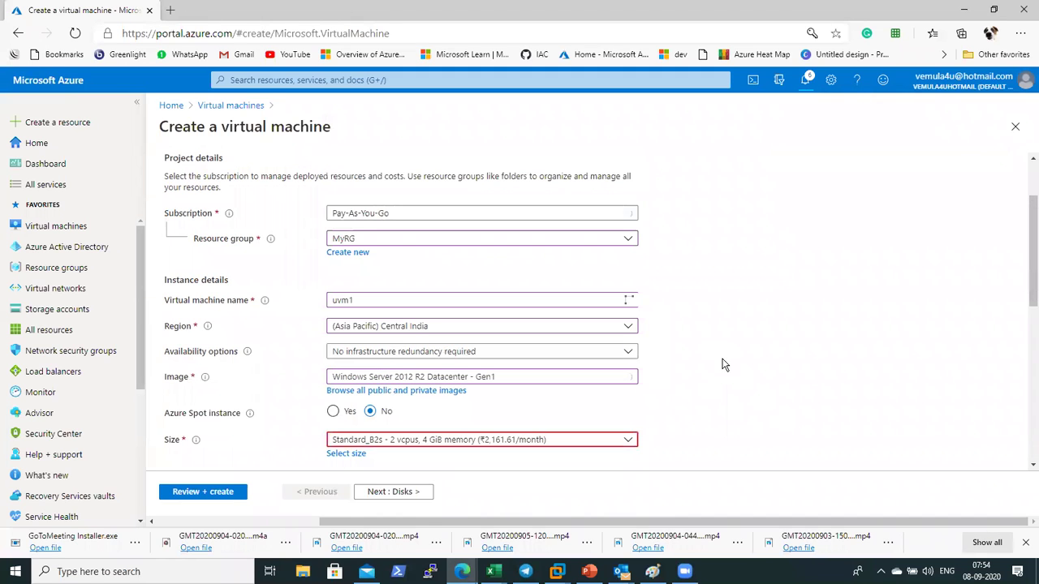
scroll(568, 378, down, 2)
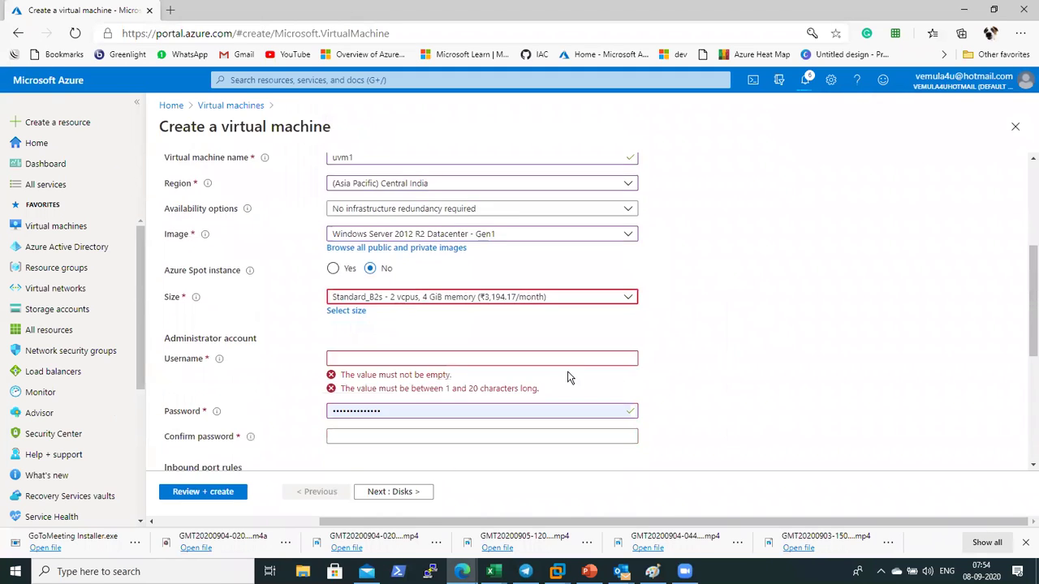
click(490, 357)
text(vijay)
key(Tab)
key(Tab)
text(••••••••••)
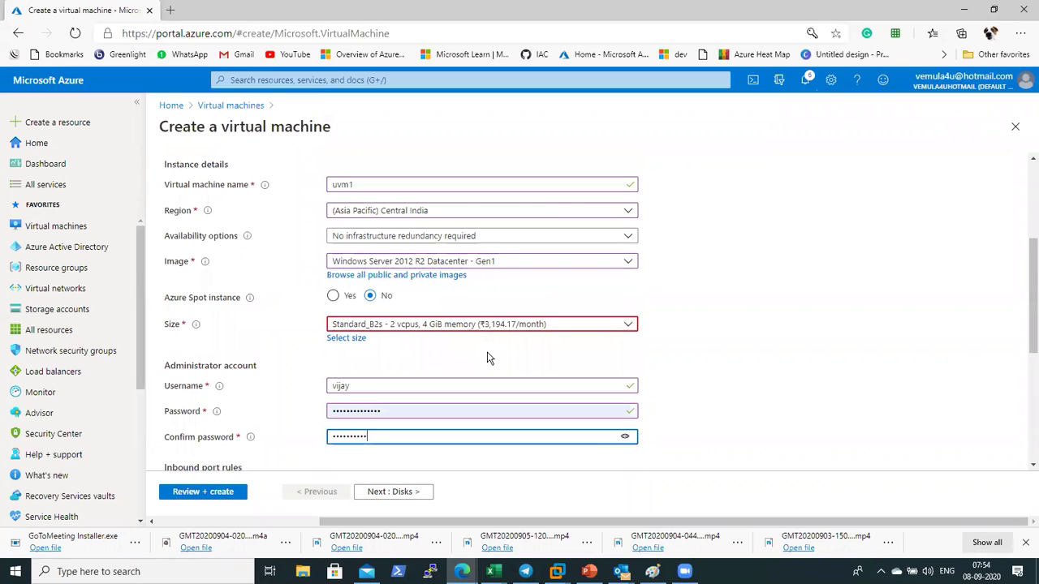
click(914, 360)
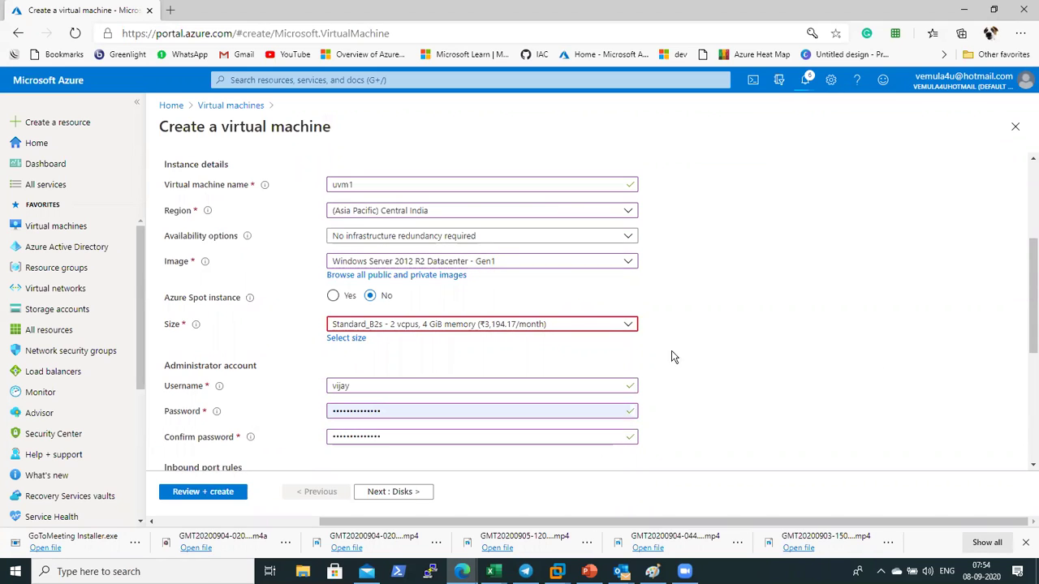
Set the uvm1 size to Standard_DS1_v2 and proceed past the disk settings to the networking settings
click(587, 325)
click(492, 167)
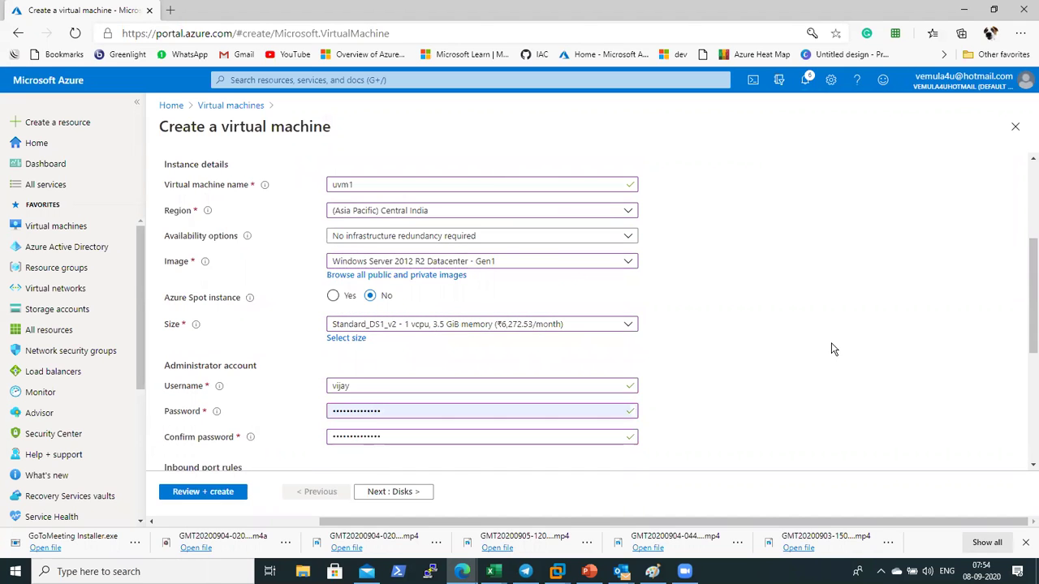
scroll(834, 357, down, 1)
click(419, 492)
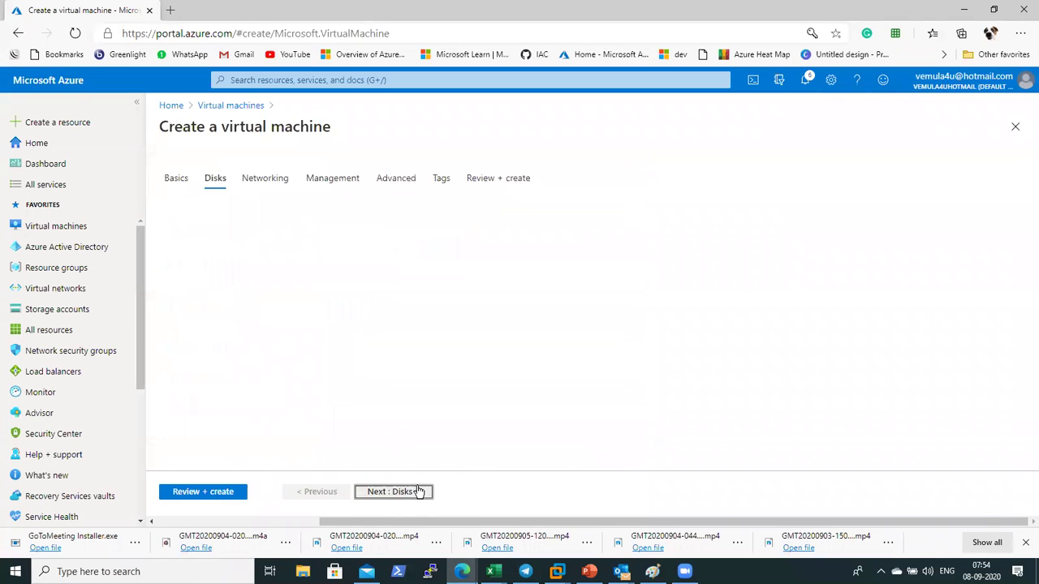
click(419, 492)
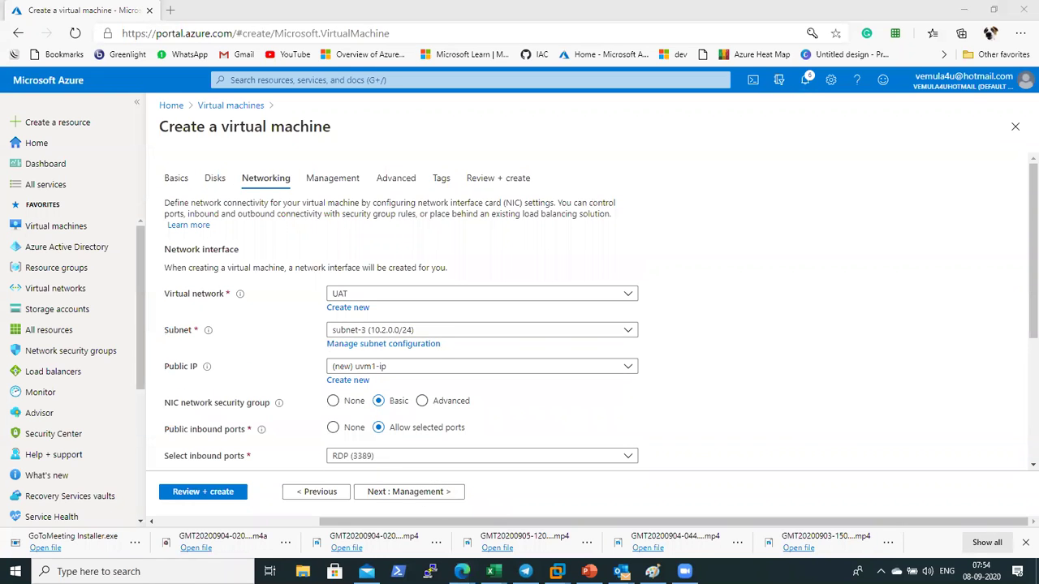
Check the UAT network in the Paint diagram and choose UAT as the virtual network for uvm1
click(388, 290)
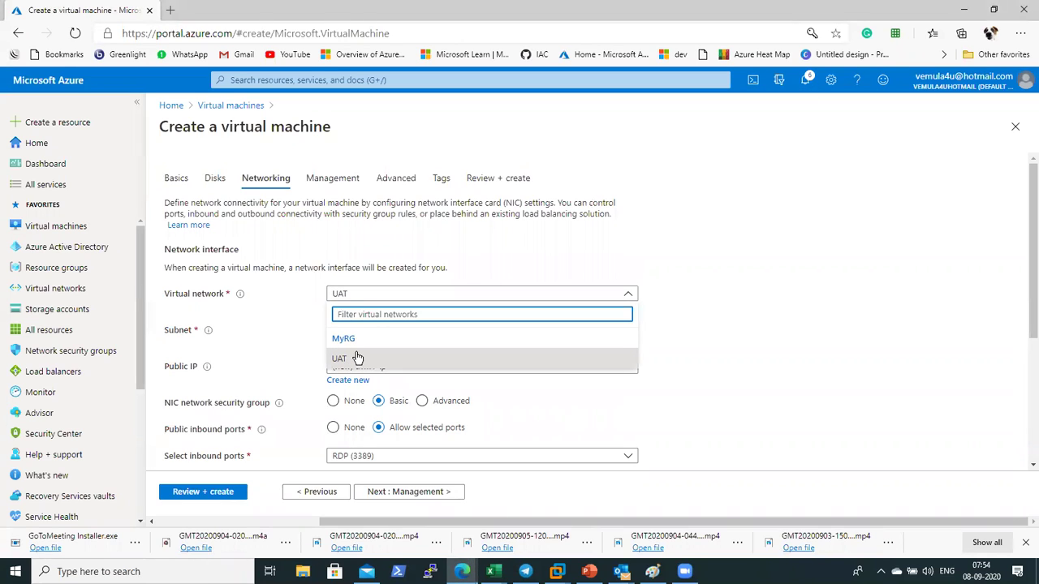
key(alt+Tab)
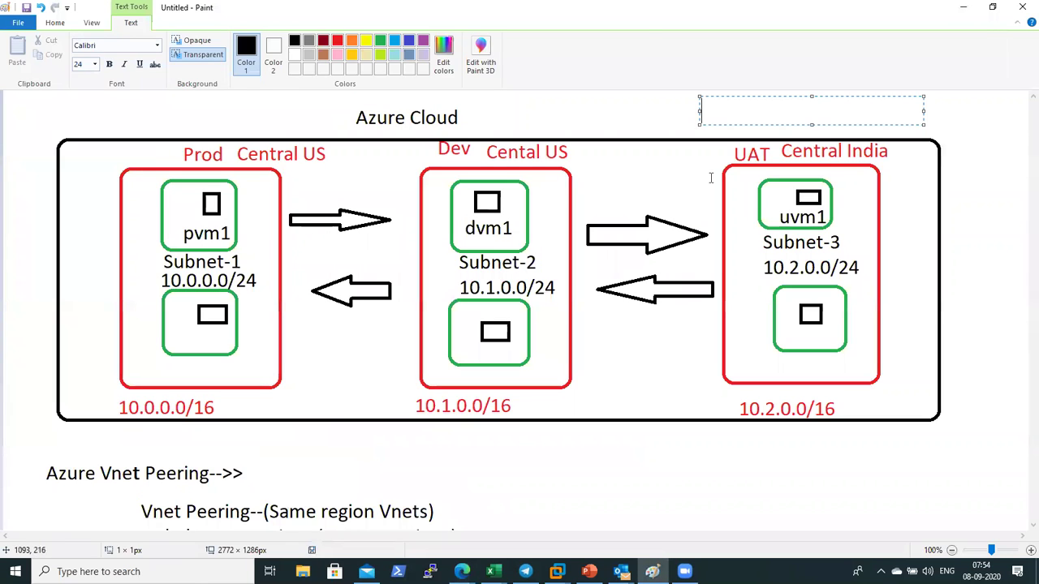
click(714, 174)
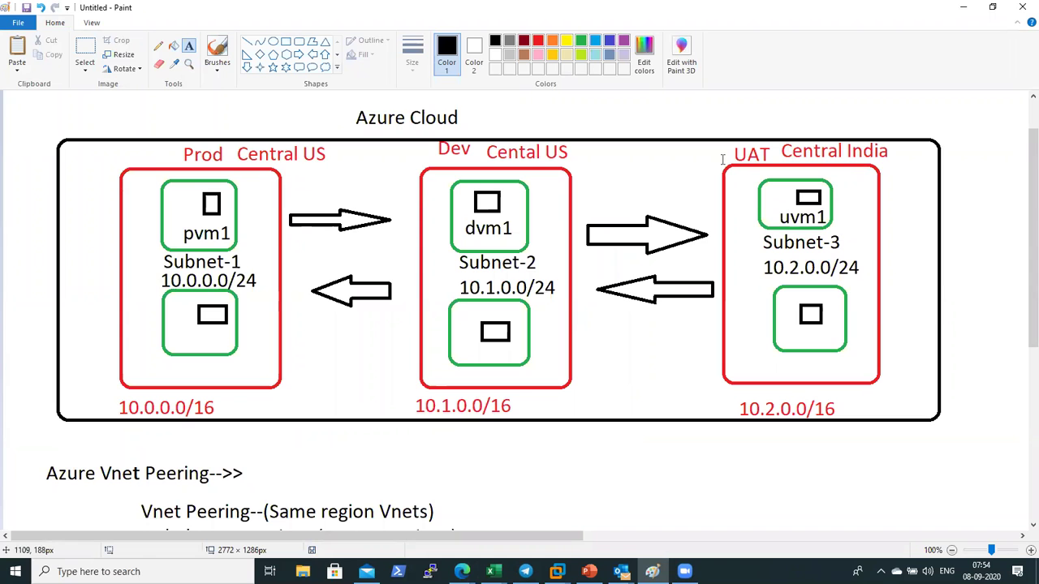
key(alt+Tab)
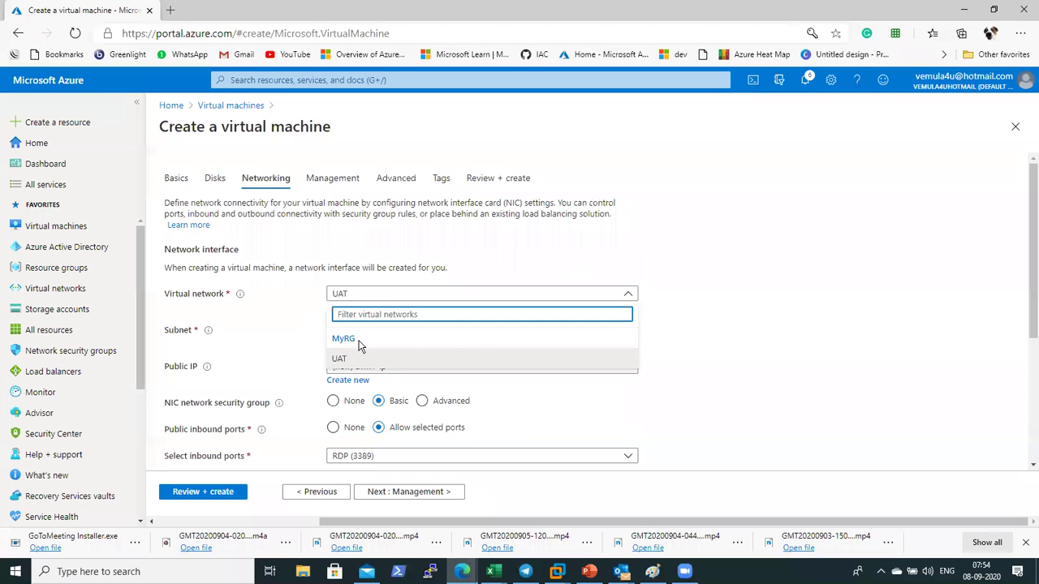
click(339, 358)
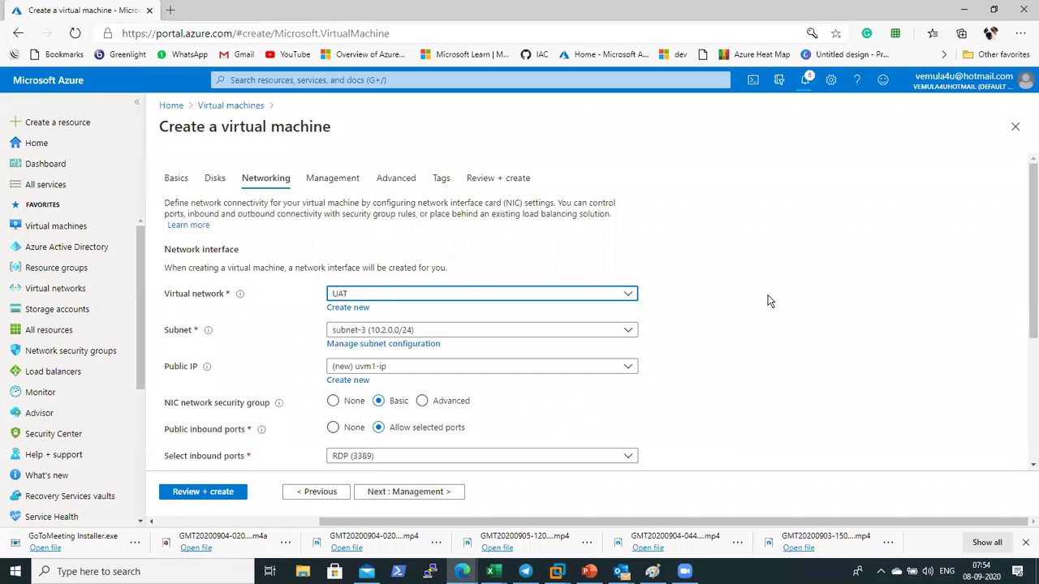
Compare the virtual network choices offered for uvm1 with the regions and Subnet-3 in the Paint diagram, then return to the Azure portal
click(585, 297)
click(585, 297)
key(alt+Tab)
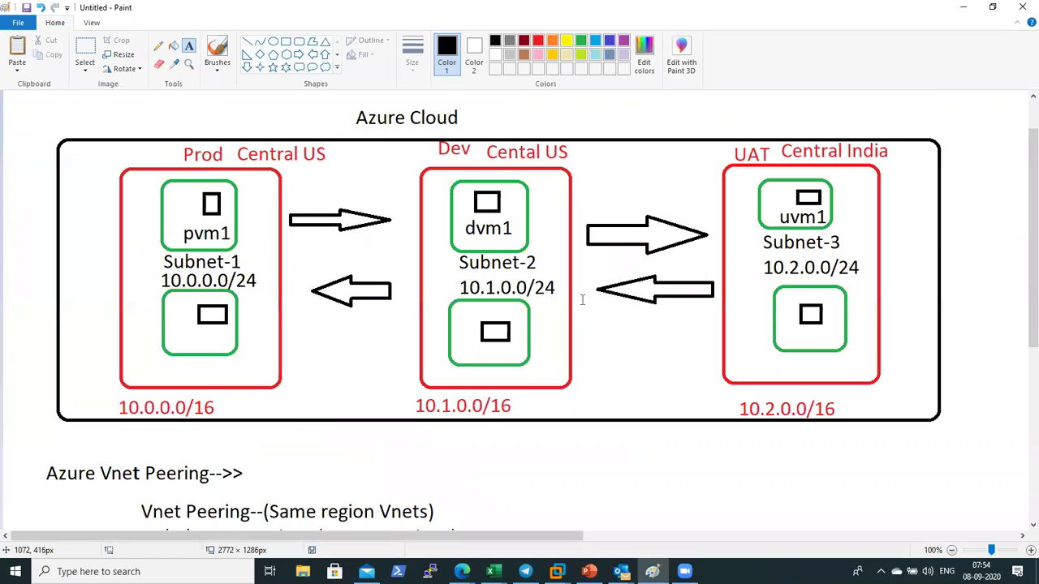
click(652, 113)
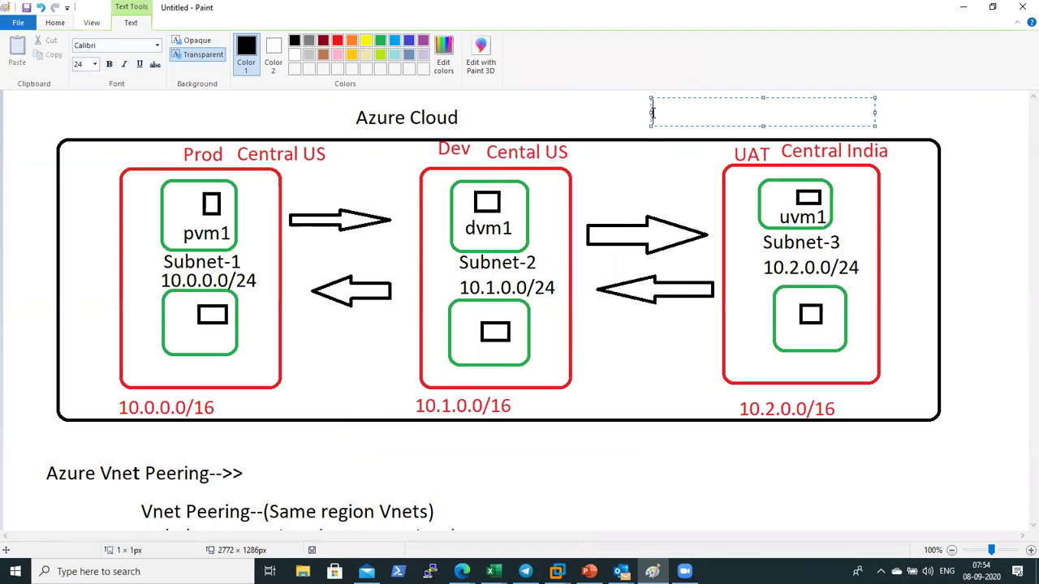
key(alt+Tab)
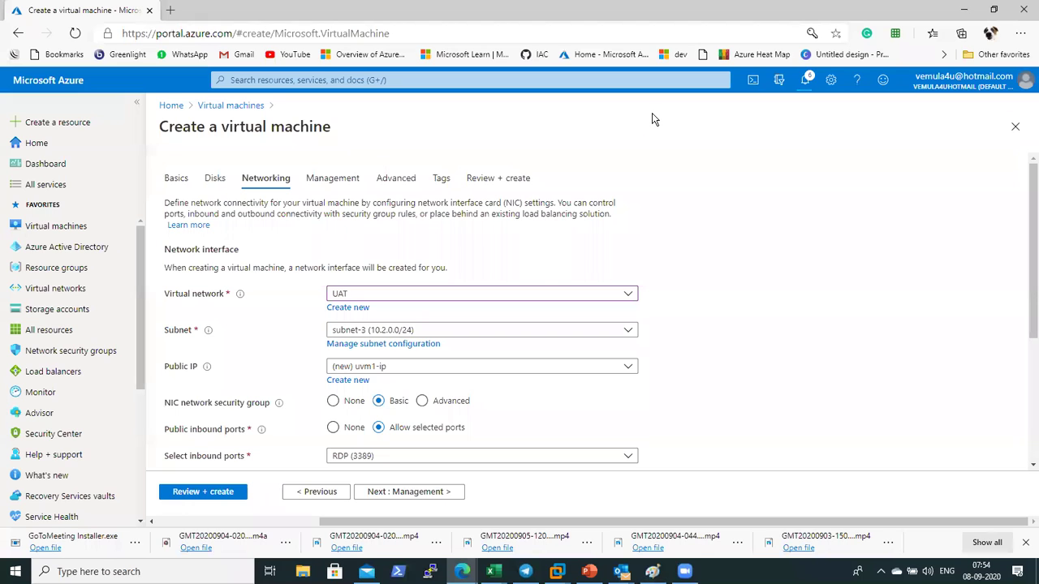
click(533, 297)
click(532, 297)
key(alt+Tab)
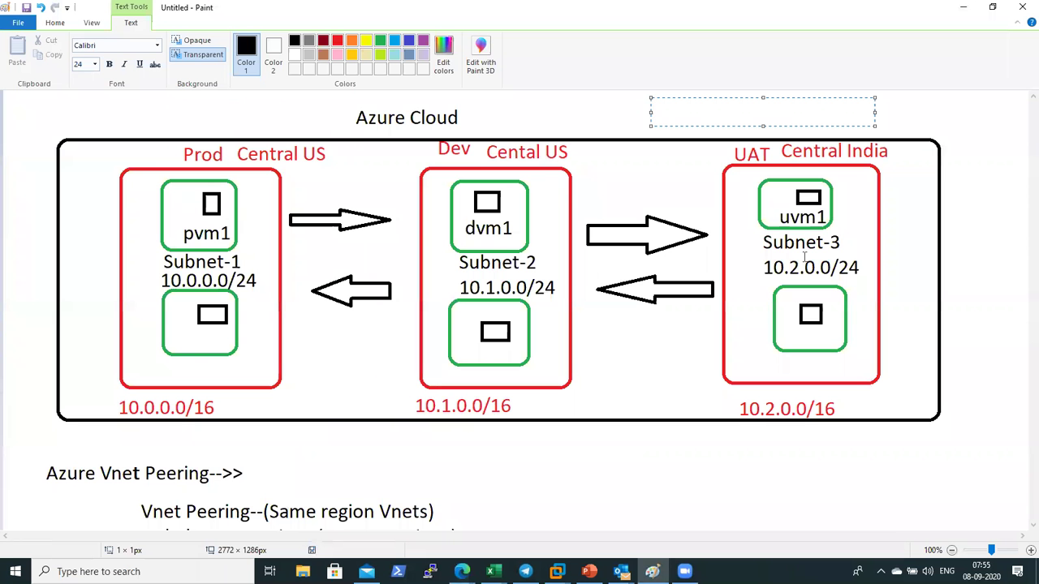
key(alt+Tab)
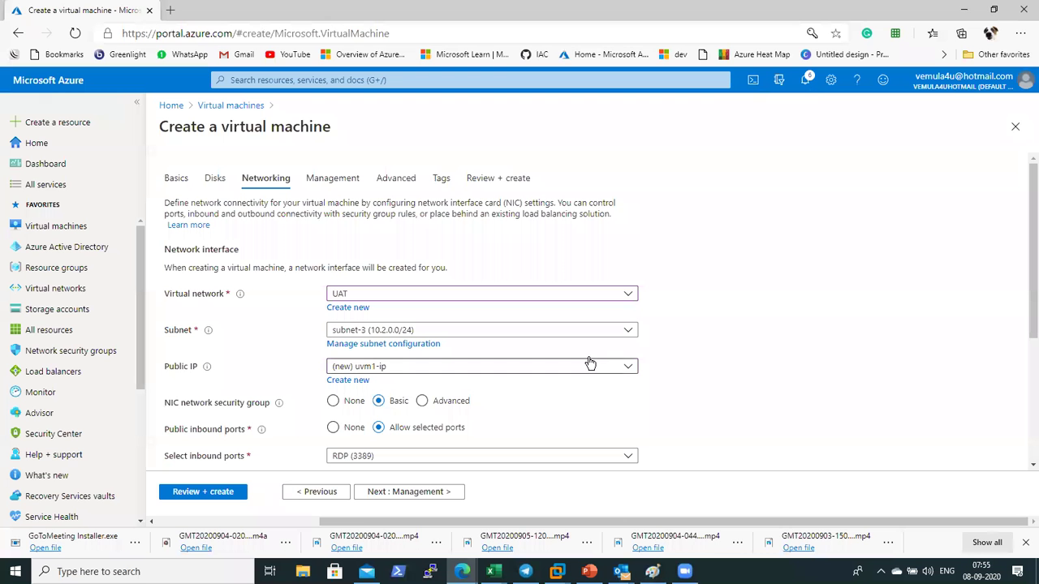
Check the subnet and public IP choices for uvm1, keeping subnet-3 (10.2.0.0/24) and the new uvm1-ip
click(501, 330)
click(501, 331)
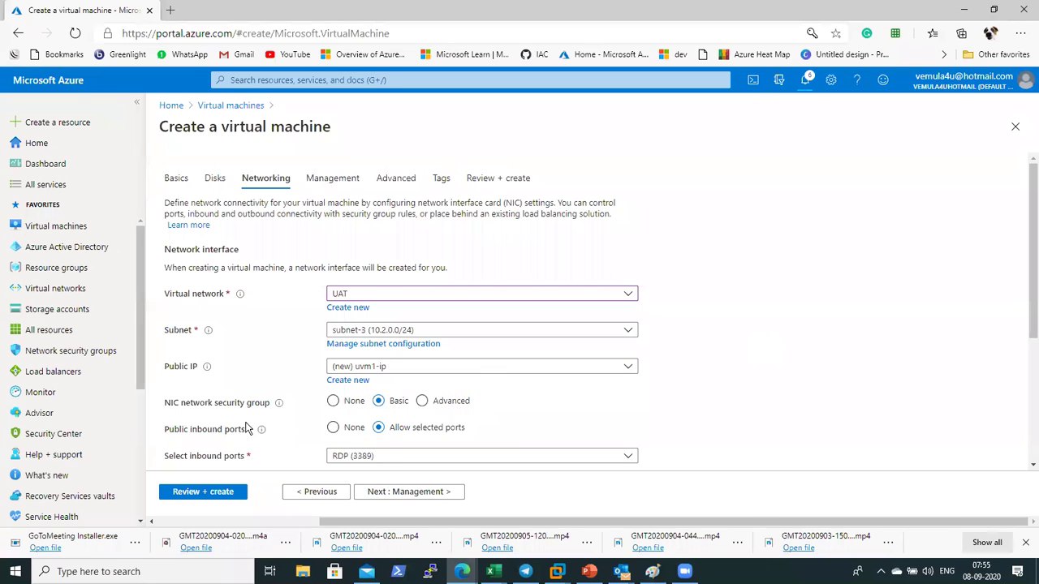
click(397, 369)
click(396, 369)
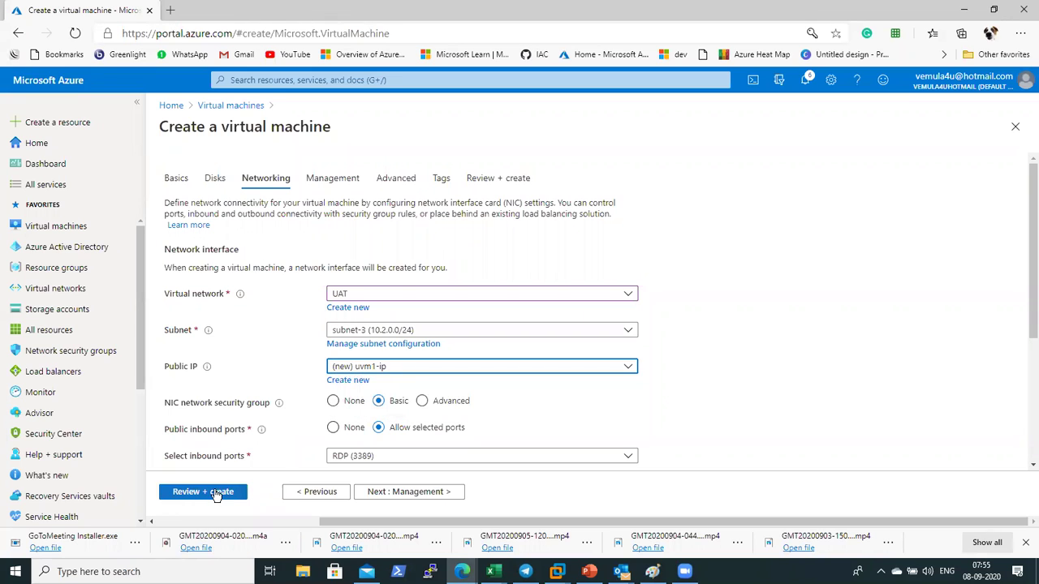
Disable boot diagnostics in the management settings, then validate and create the uvm1 virtual machine
click(216, 495)
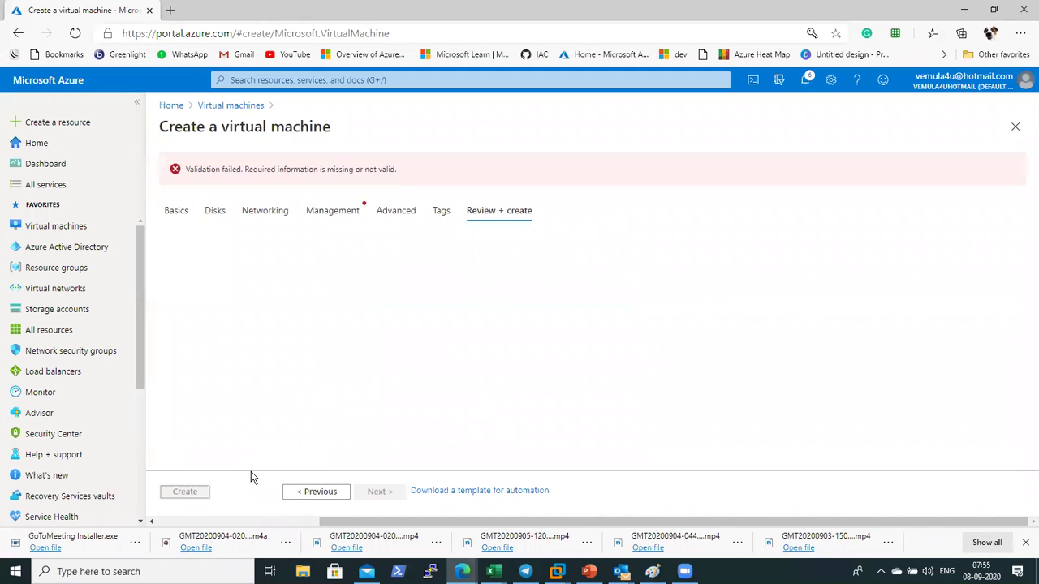
click(336, 213)
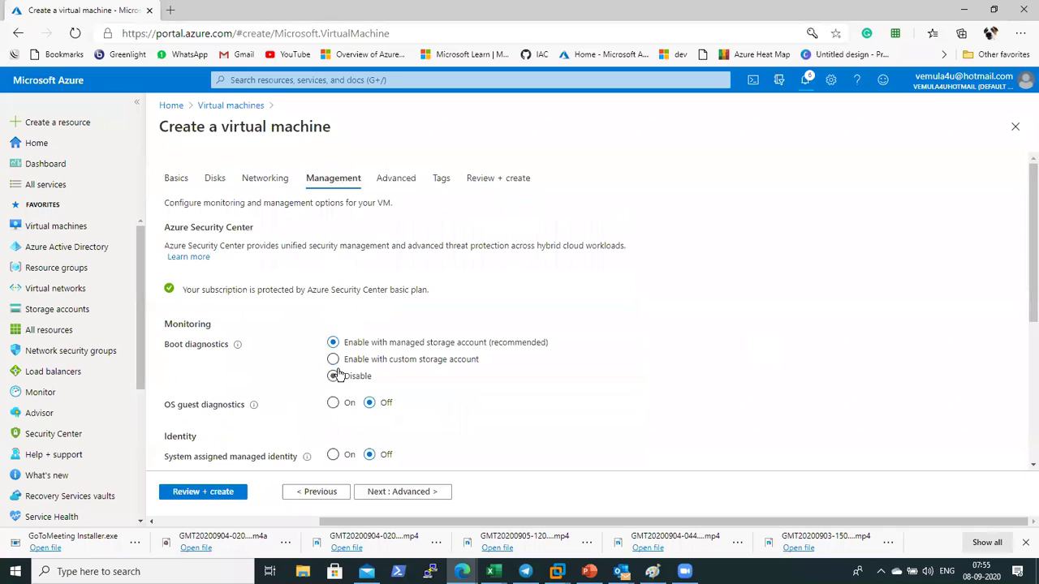
click(204, 493)
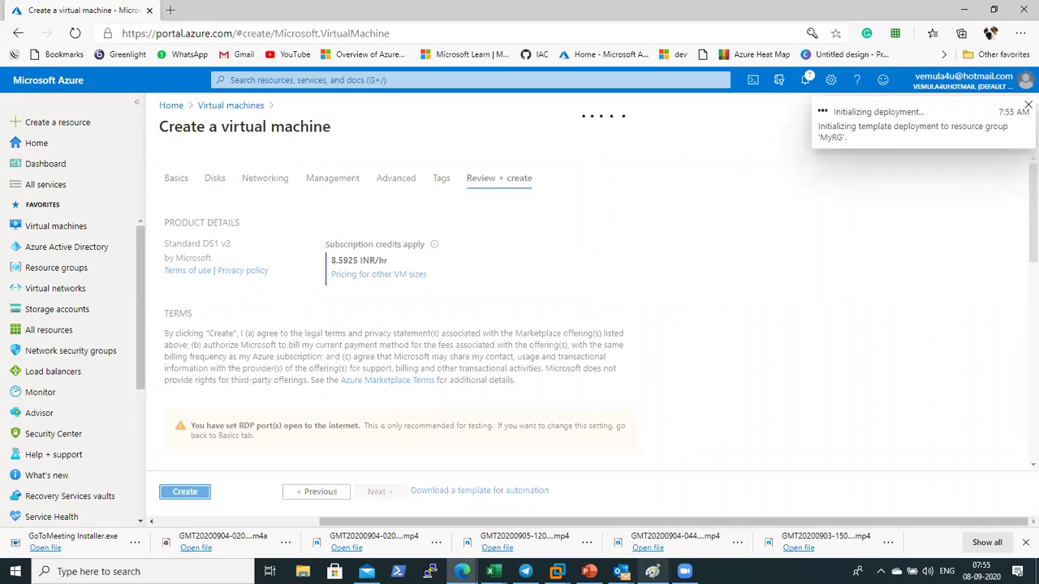
Review the three networks and their peering arrows in the Paint diagram, then return to the Azure portal
click(652, 572)
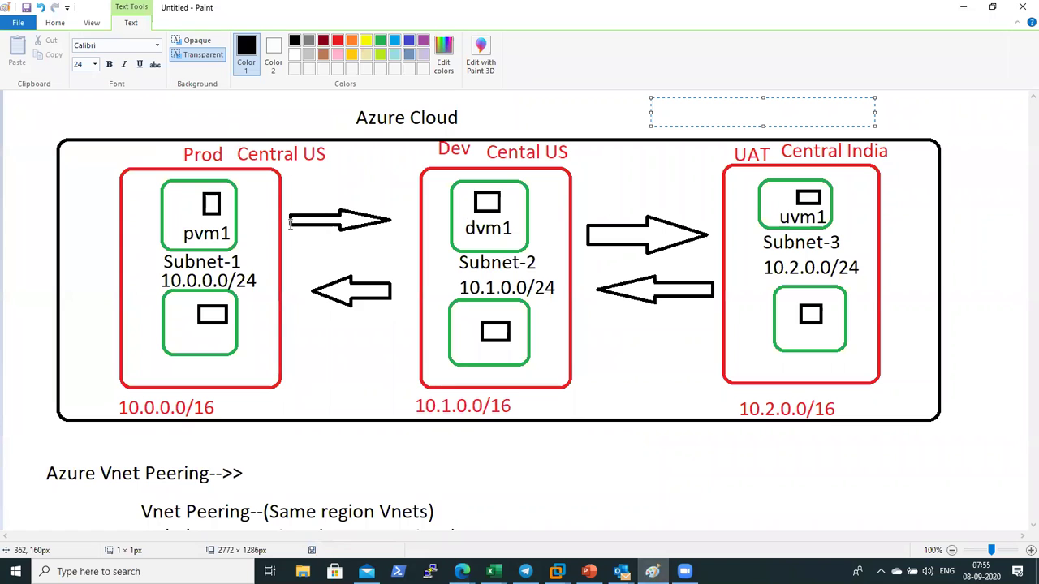
click(406, 474)
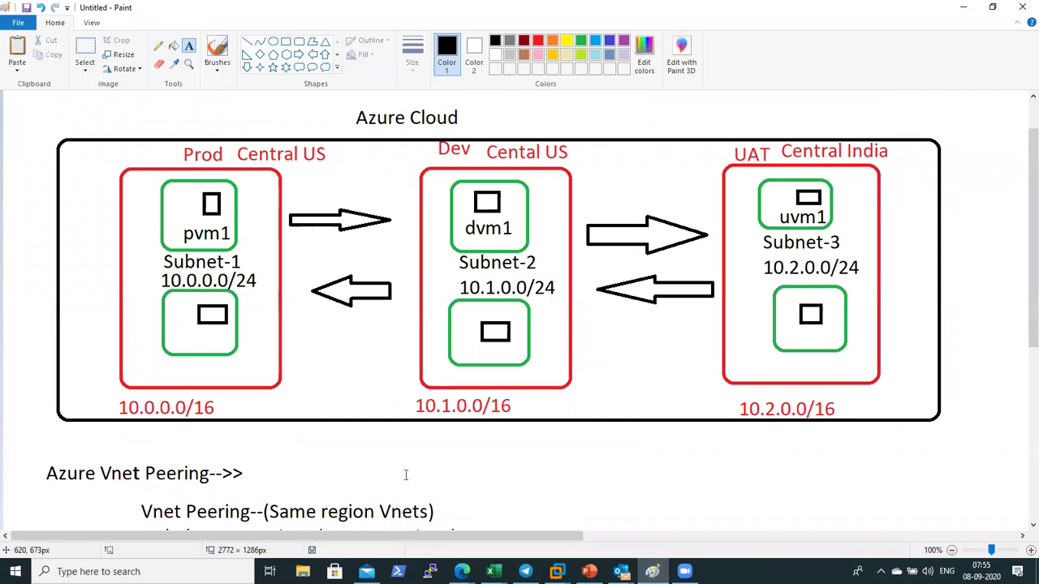
key(alt+Tab)
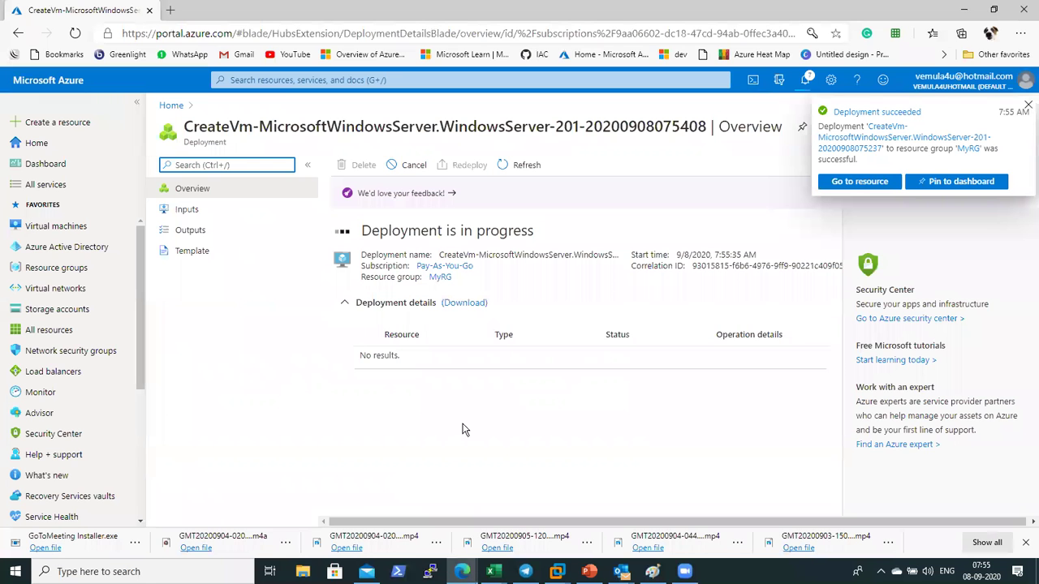
Open the list of virtual machines, dismiss the deployment notification and refresh the list
click(70, 226)
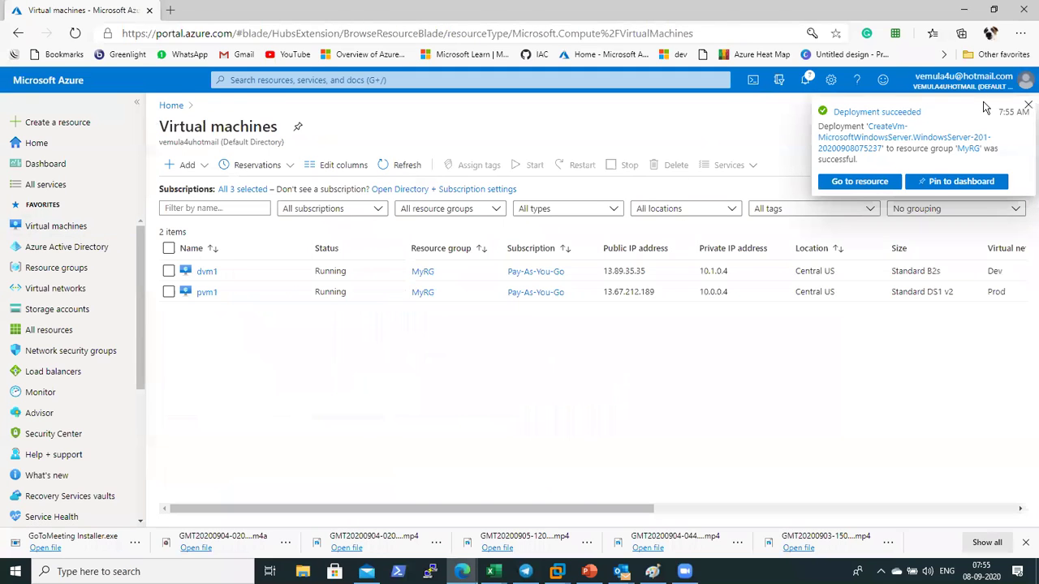
click(1027, 111)
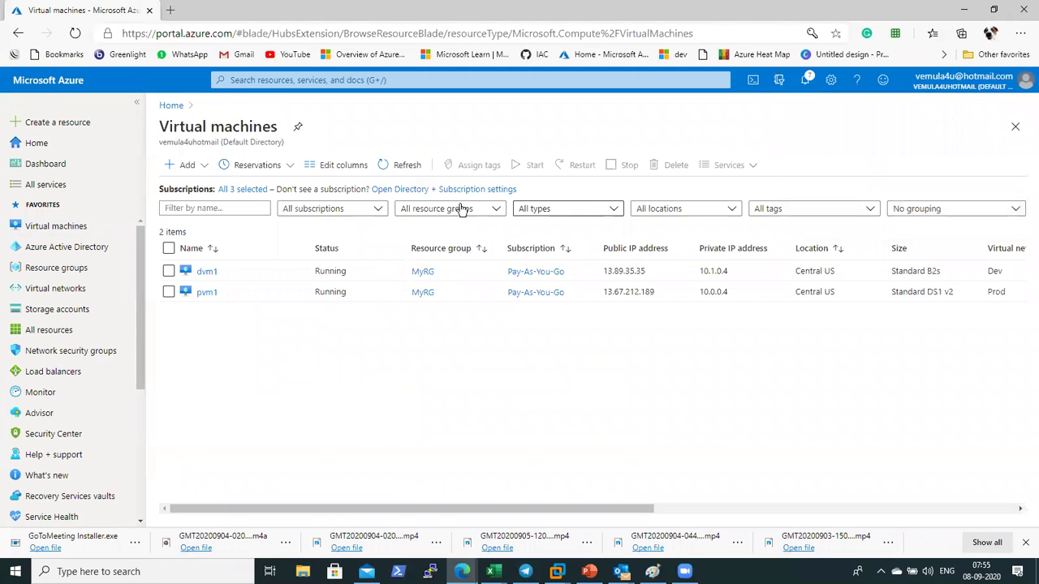
click(388, 168)
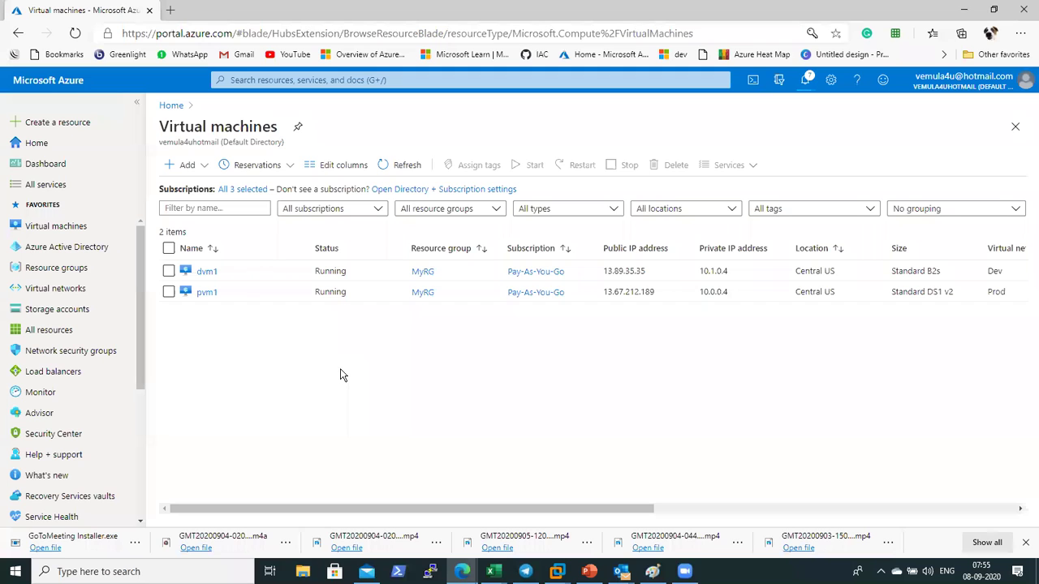
Switch to the Paint diagram and draw freehand pencil tick marks beside the region labels of the Prod and Dev networks
key(alt+Tab)
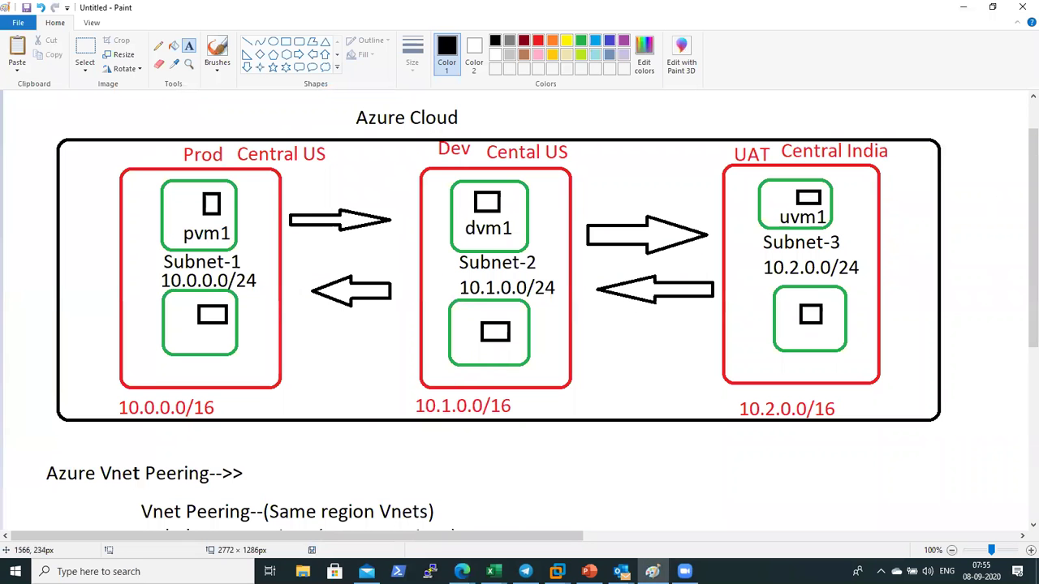
scroll(395, 166, down, 1)
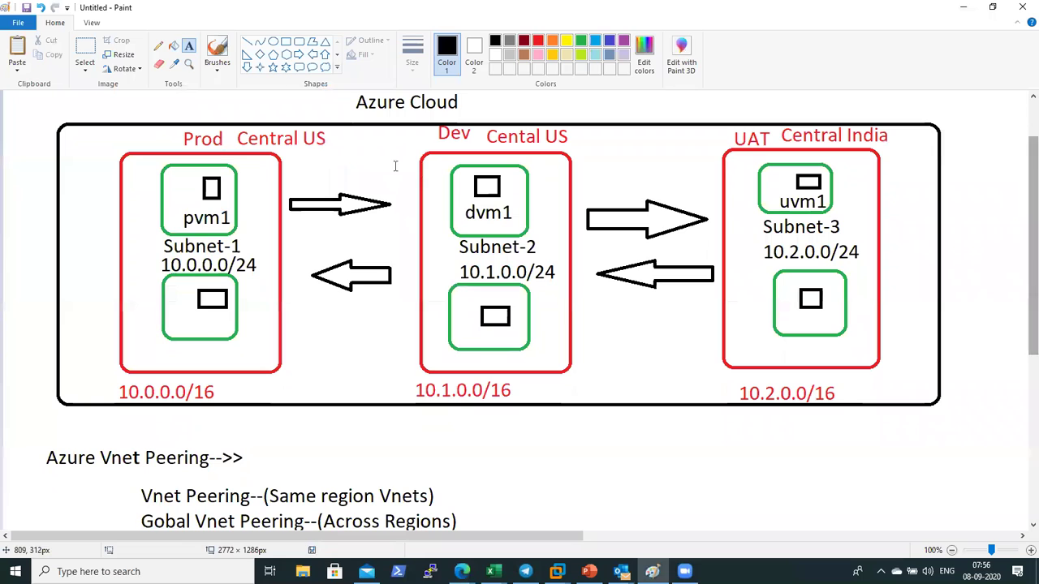
click(158, 46)
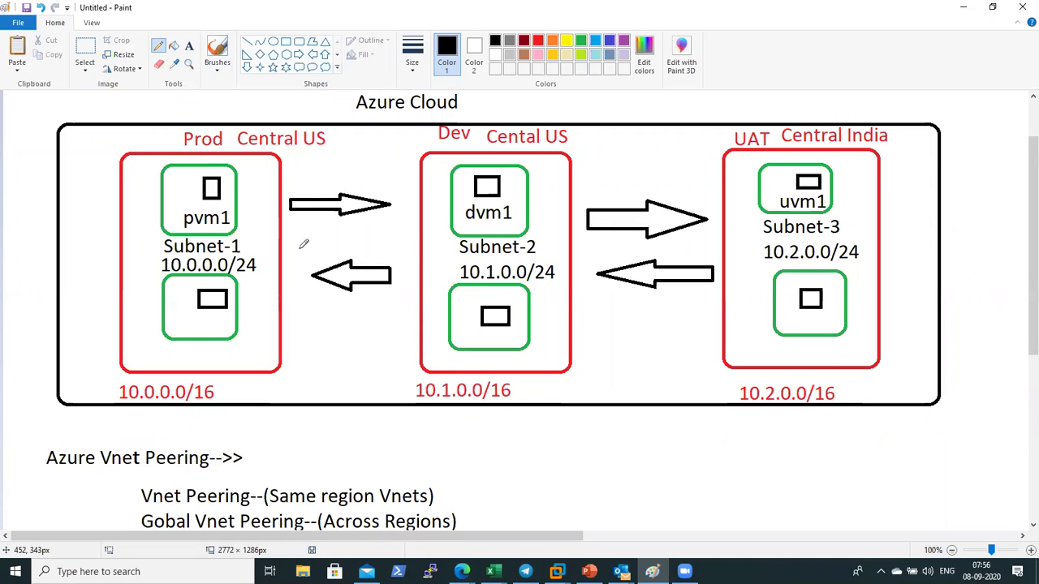
drag(342, 142, 377, 122)
drag(585, 135, 610, 106)
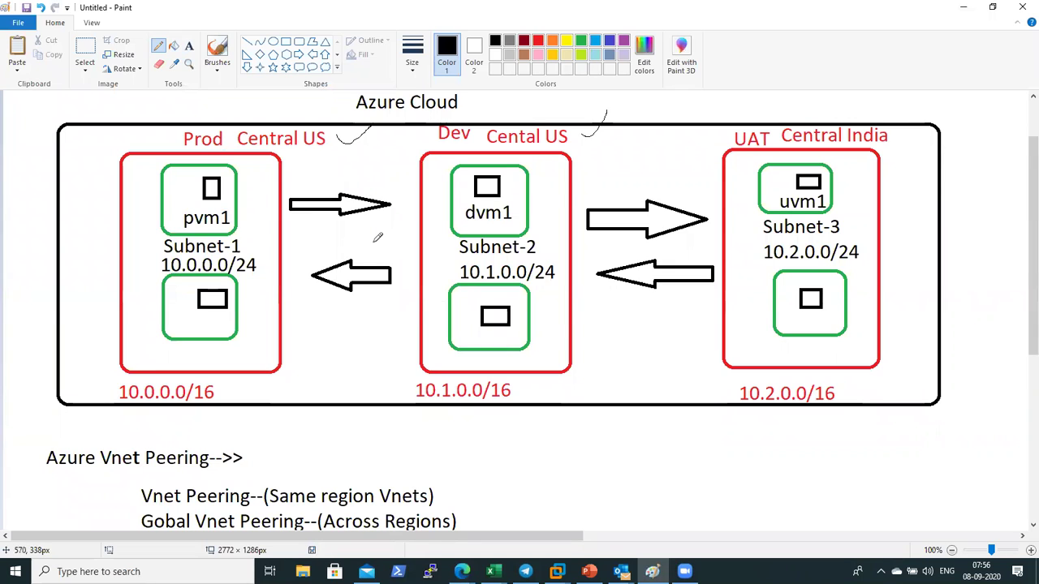
click(680, 467)
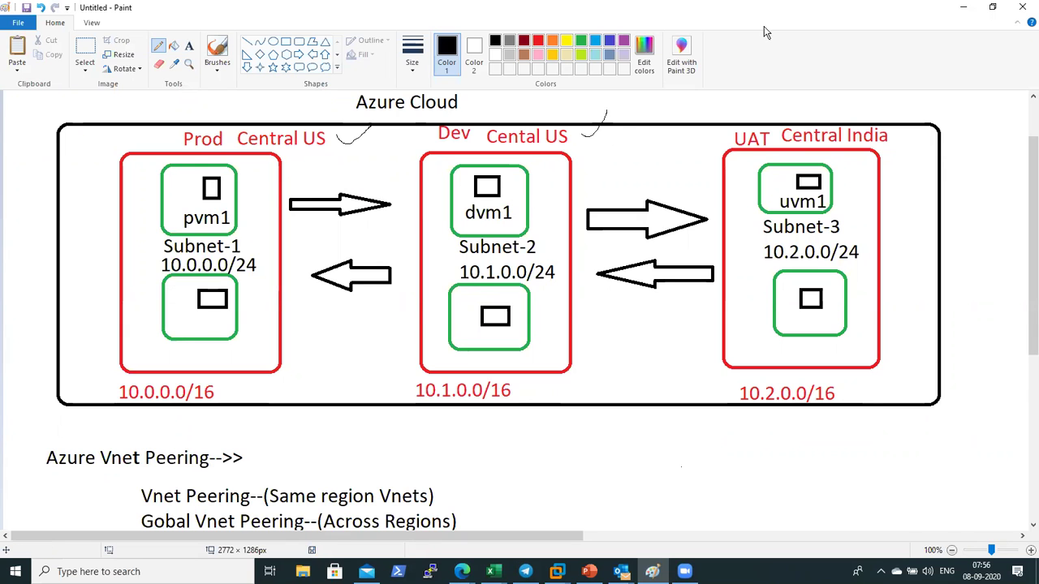
Return to the Azure portal and open the pvm1 virtual machine
key(alt+Tab)
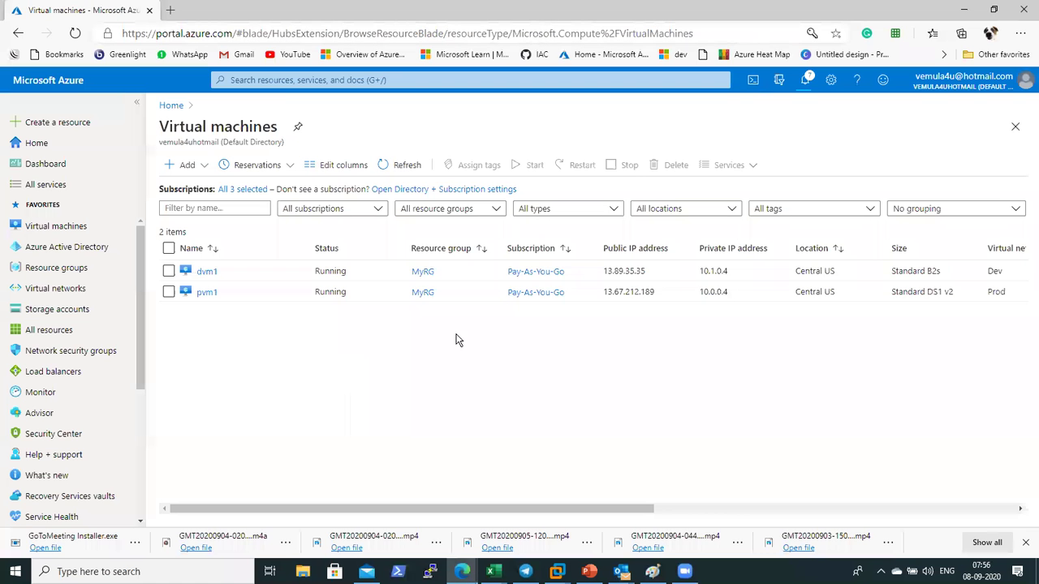
click(204, 293)
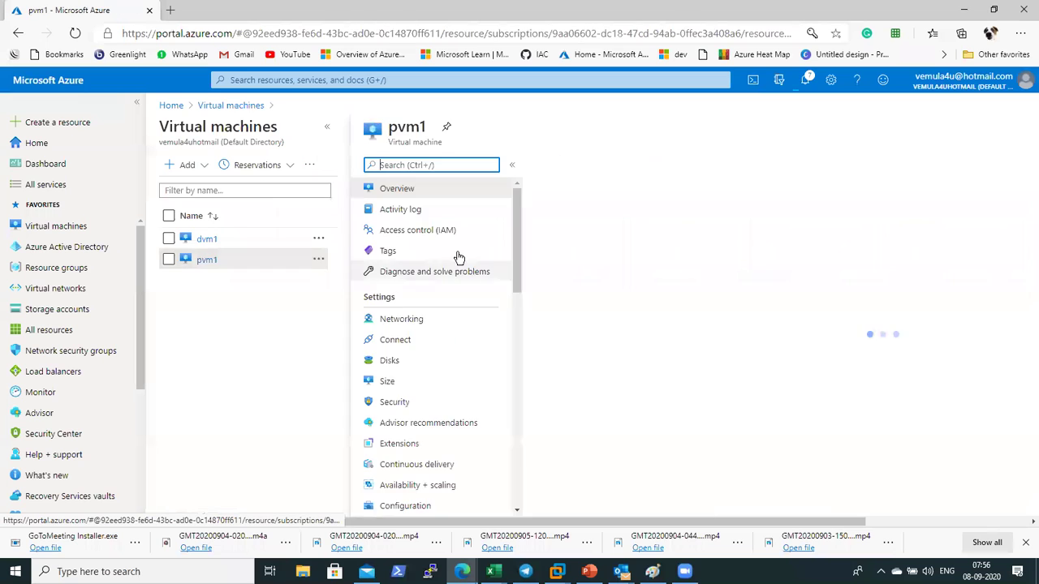
Download the RDP file for pvm1's public IP address on port 3389, open it and start the remote connection
click(366, 165)
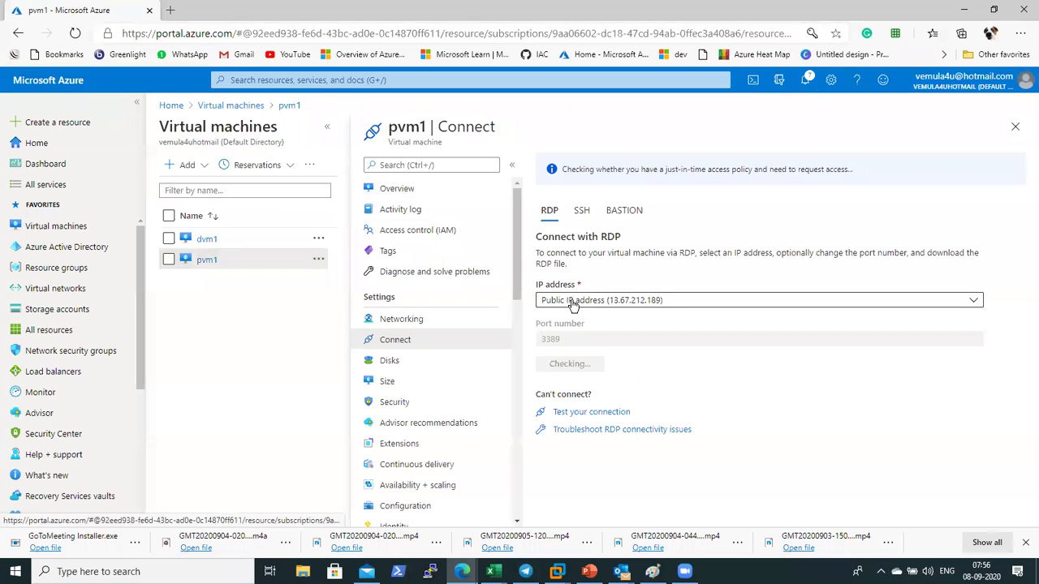
click(573, 365)
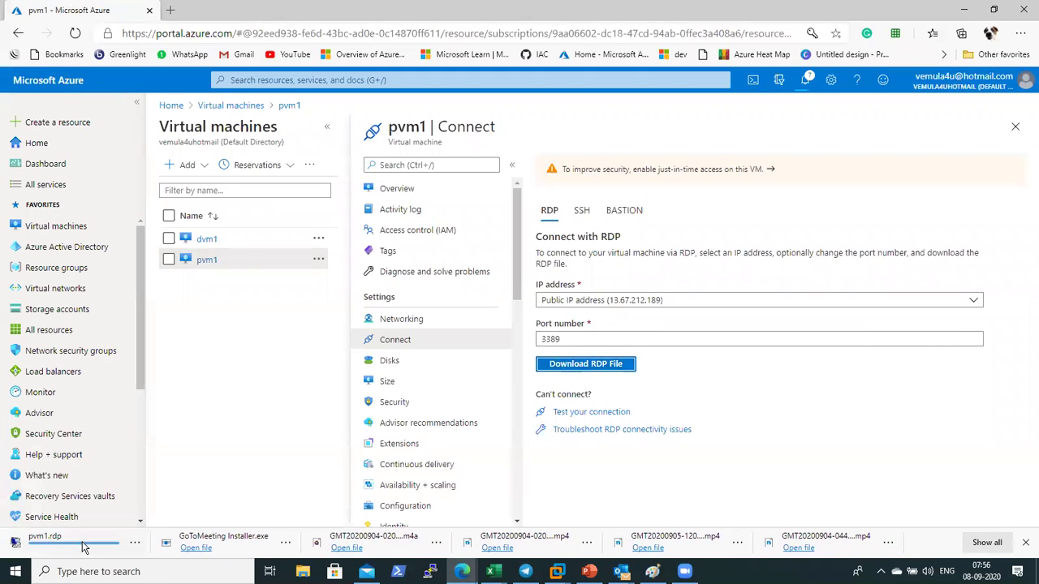
click(48, 540)
click(607, 356)
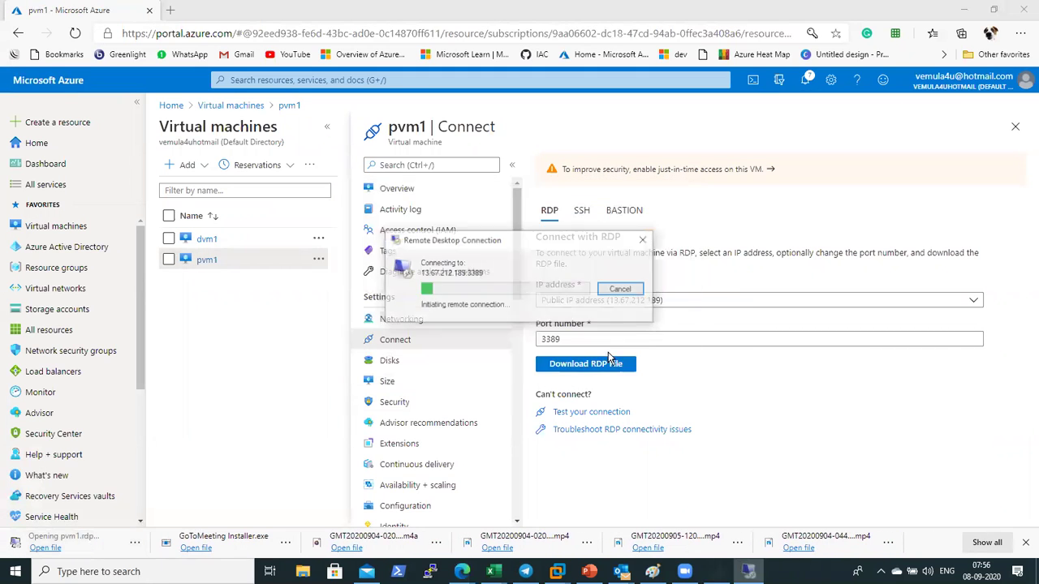
Sign in to pvm1 with the administrator user name and password, accept the certificate and reduce the full-screen session to a window
text(vijay)
key(Tab)
text(*)
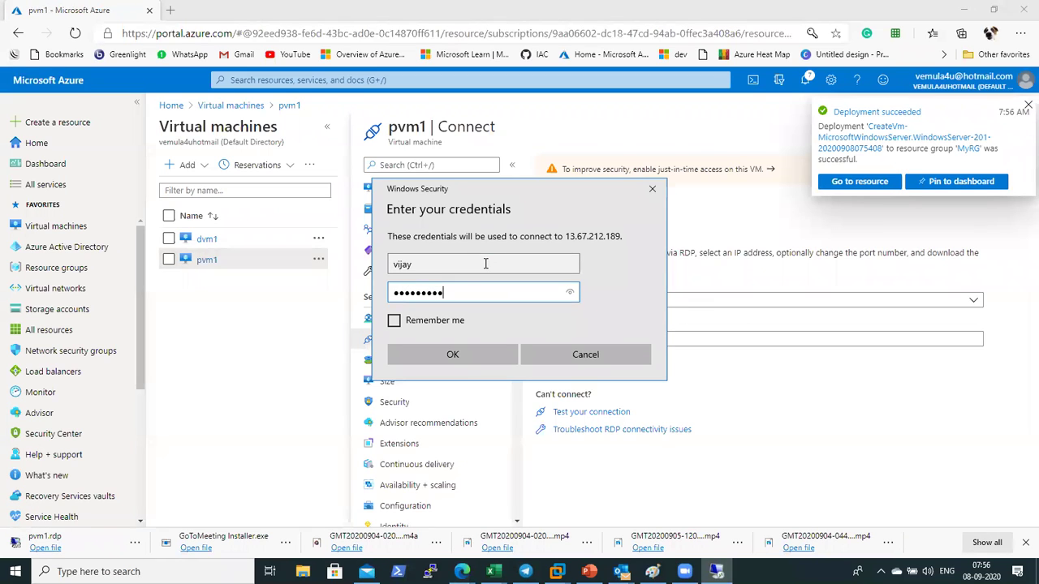
key(Return)
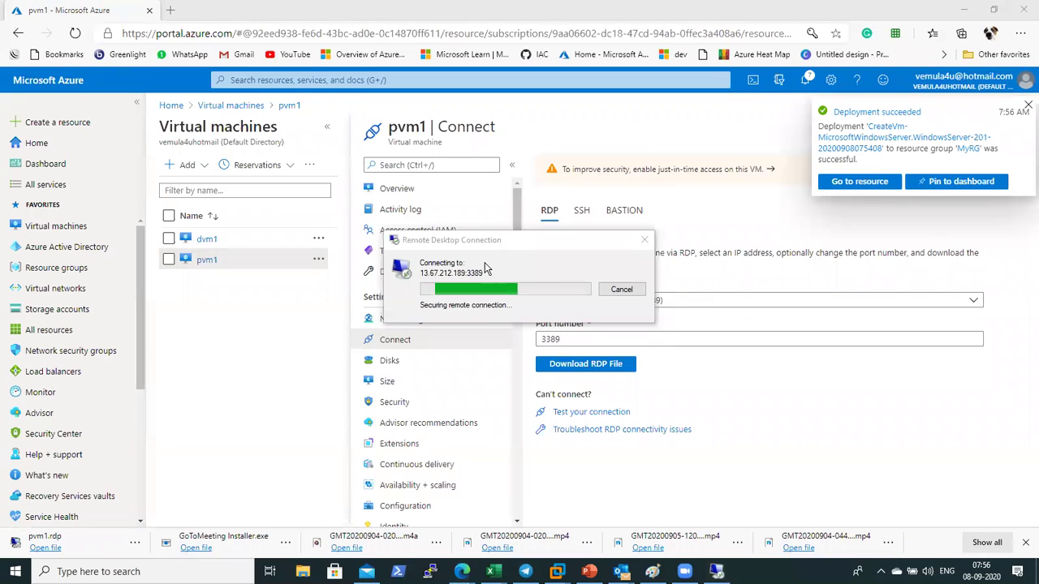
key(Left)
key(Return)
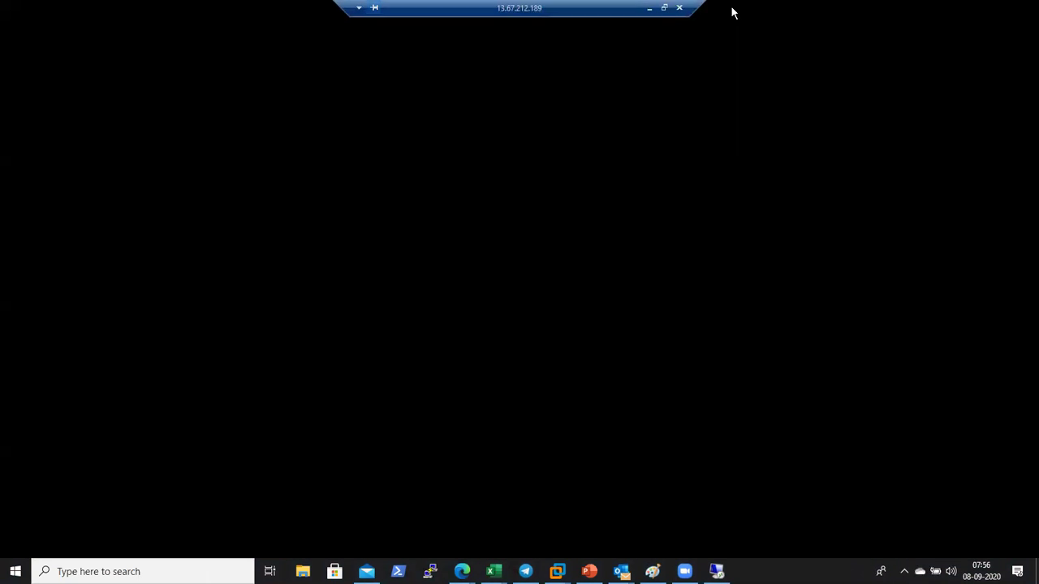
click(664, 8)
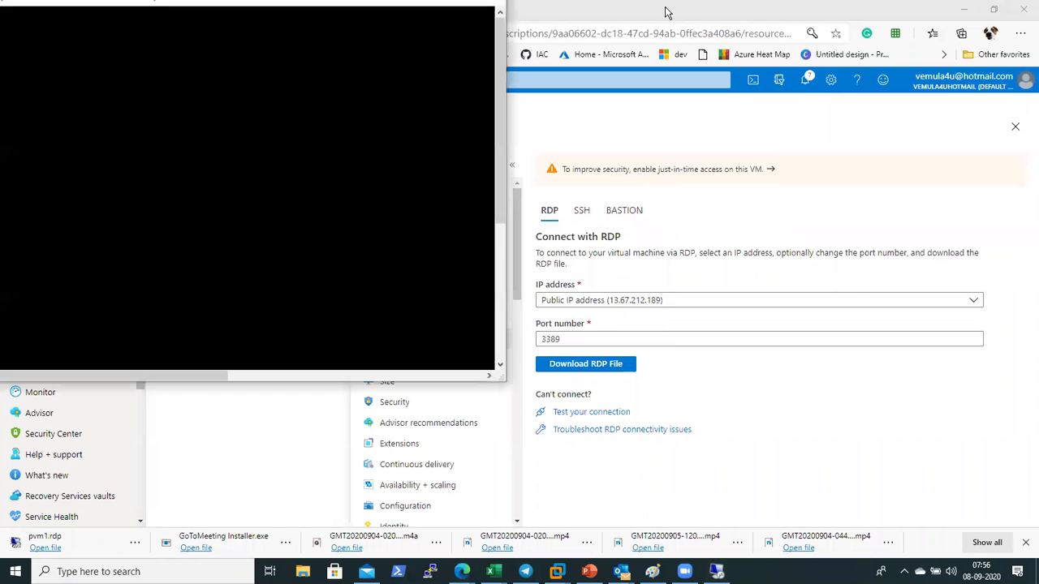
Return to the Azure portal, download the RDP file for dvm1 and start its remote connection
click(705, 118)
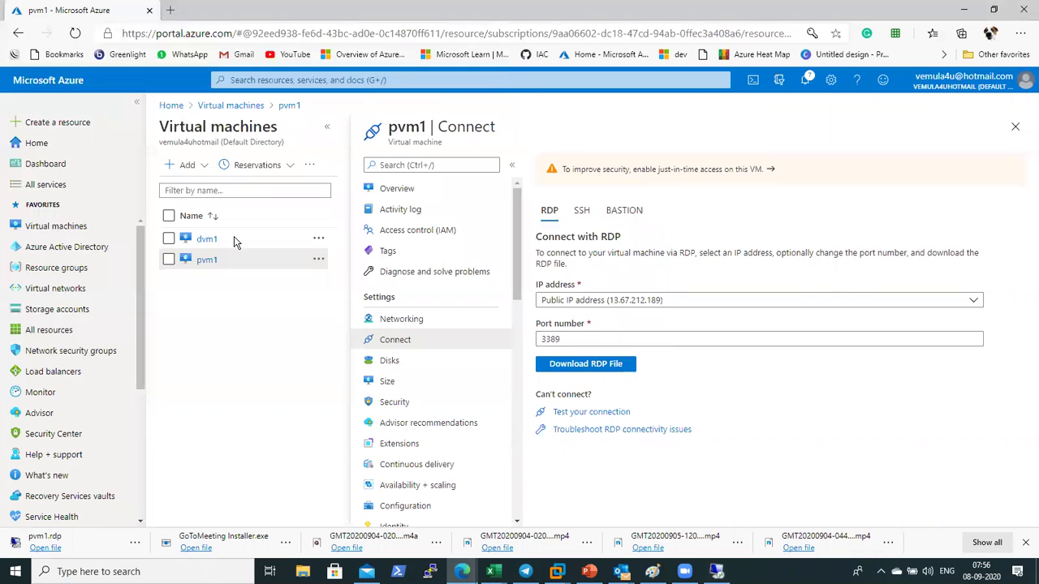
click(206, 240)
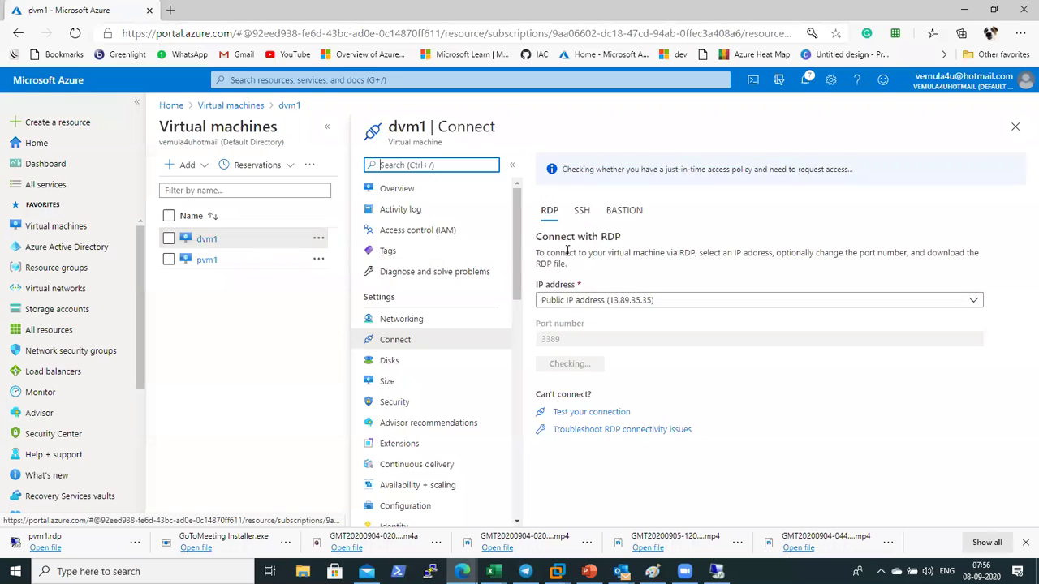
click(587, 366)
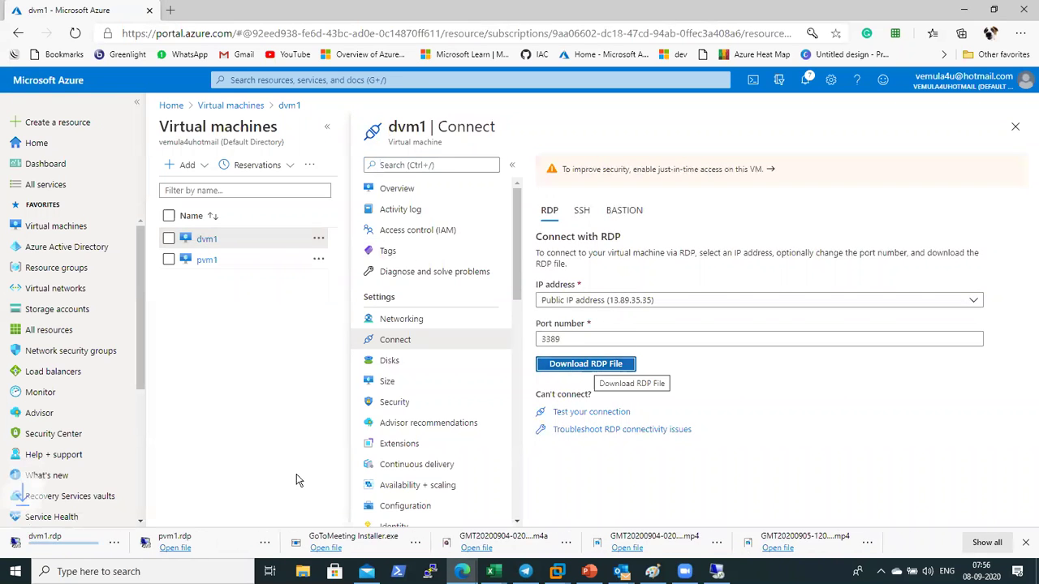
click(81, 543)
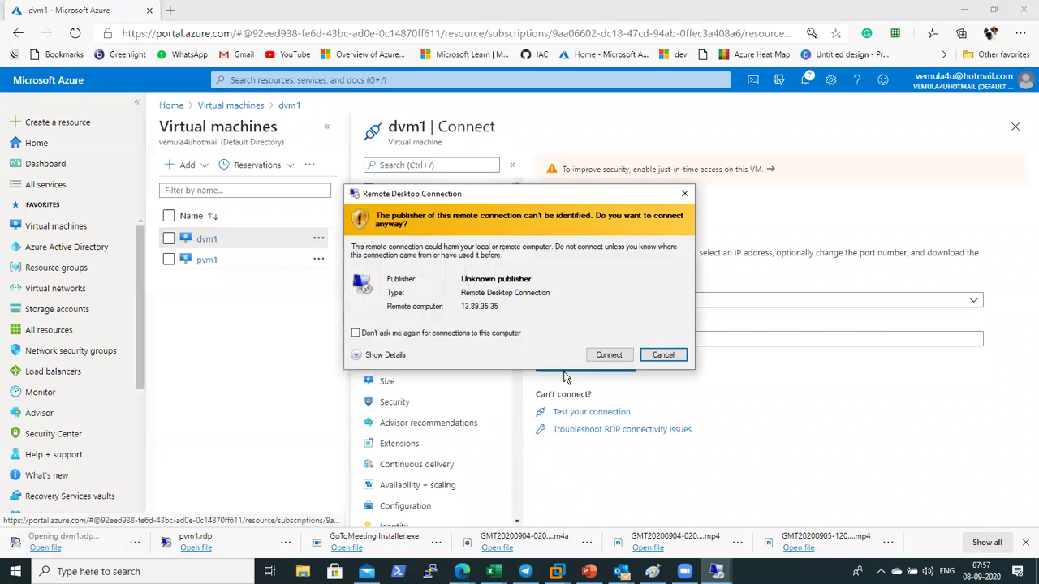
click(606, 352)
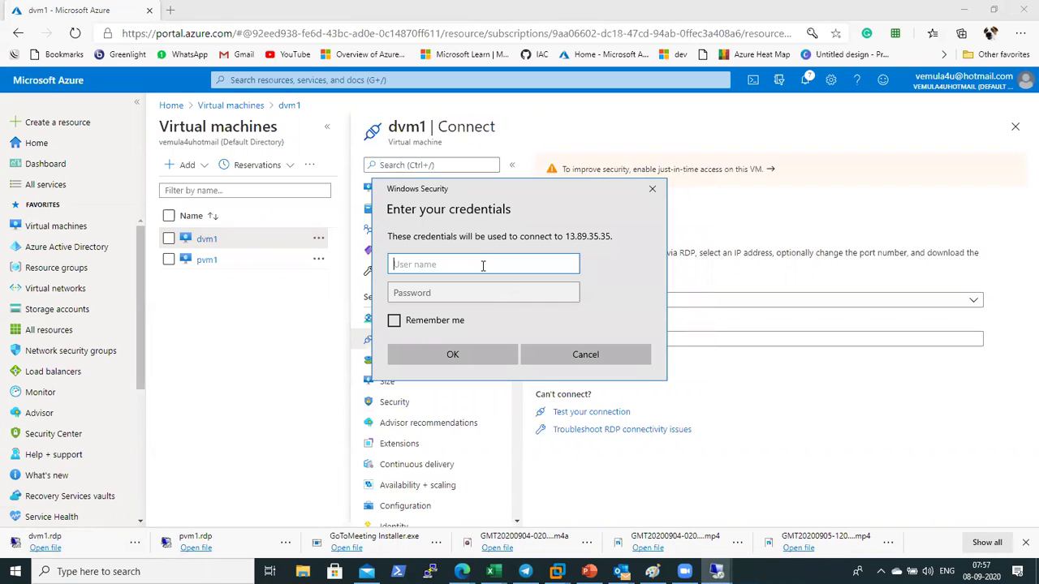
Sign in to the dvm1 remote session with the administrator user name and password and accept its certificate
text(vijay)
key(Tab)
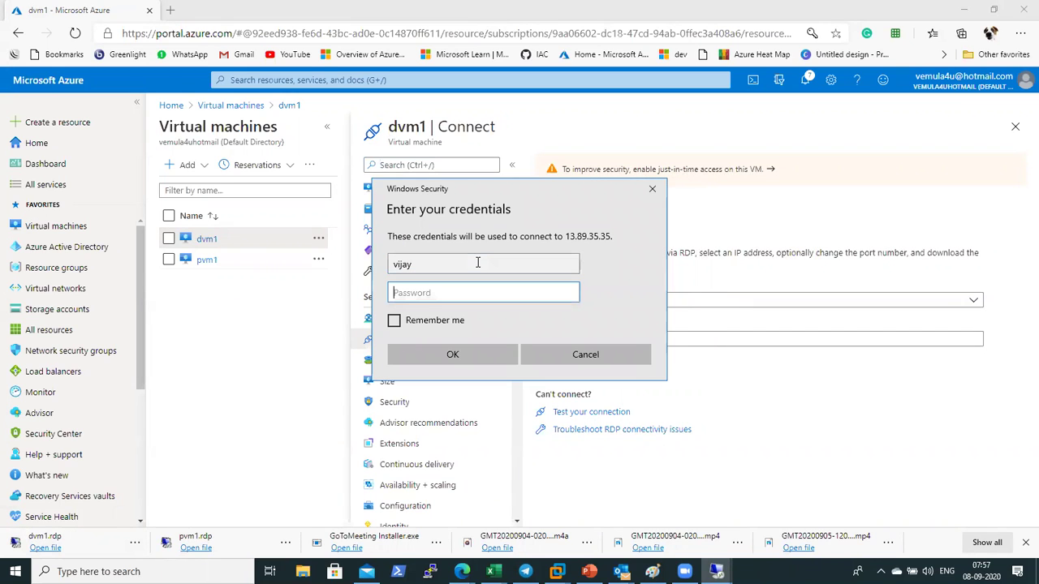
text(***)
key(Return)
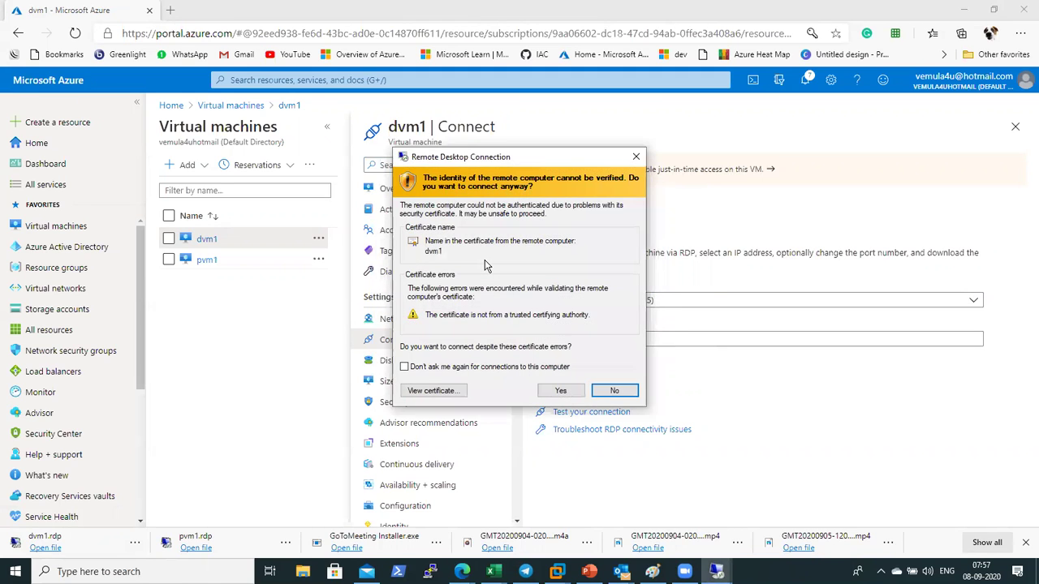
key(Left)
key(Return)
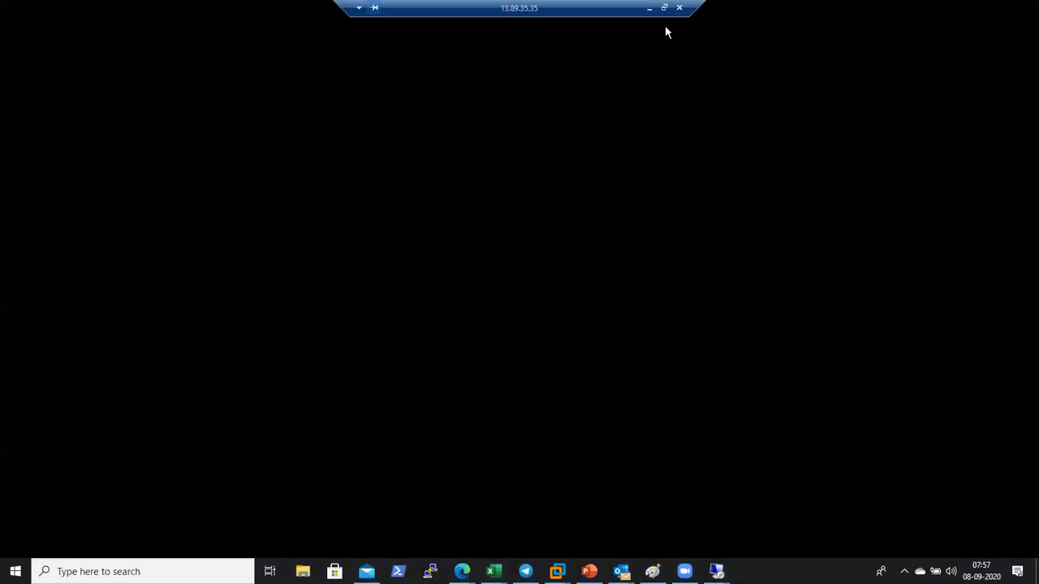
Arrange the dvm1 and pvm1 remote sessions as windows side by side and open Windows PowerShell in pvm1
click(663, 8)
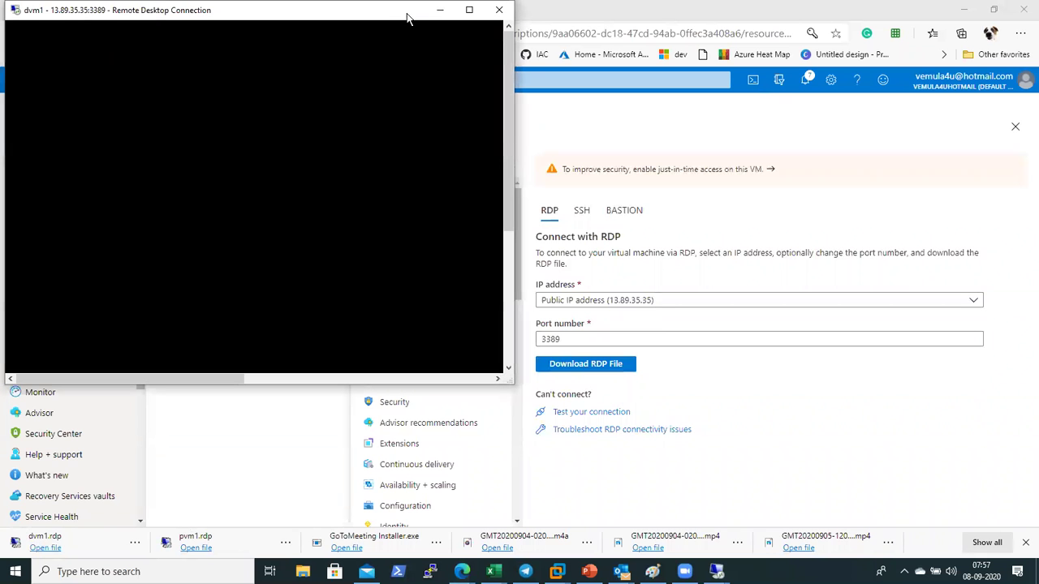
drag(408, 18, 934, 17)
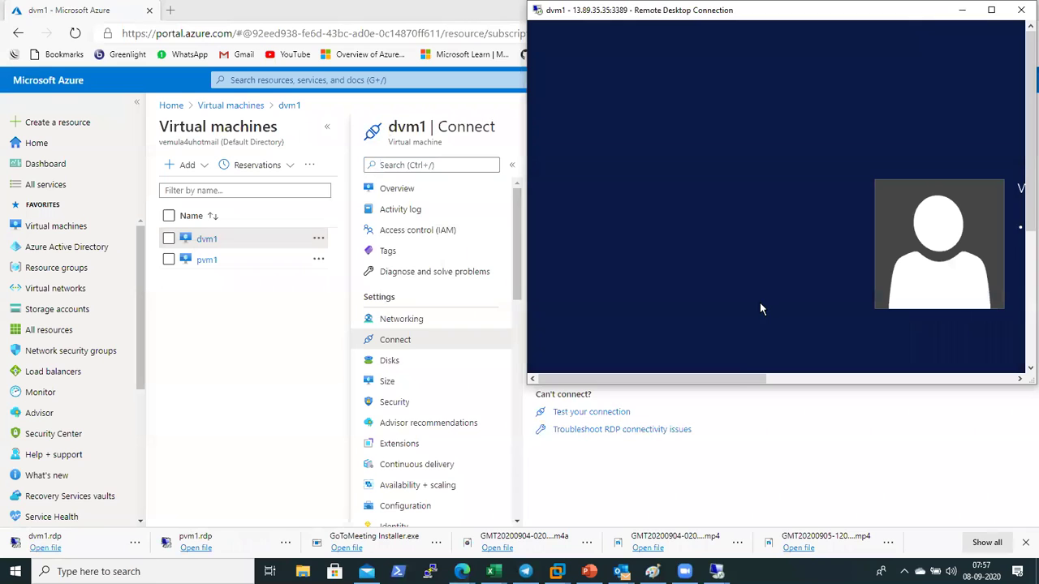
mouse_move(713, 568)
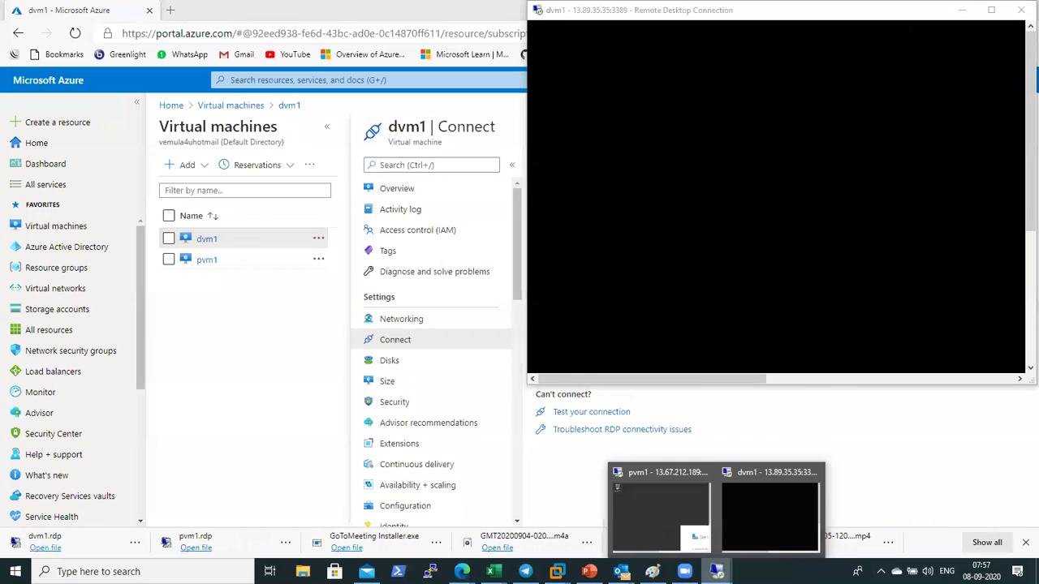
click(648, 511)
drag(509, 215, 497, 379)
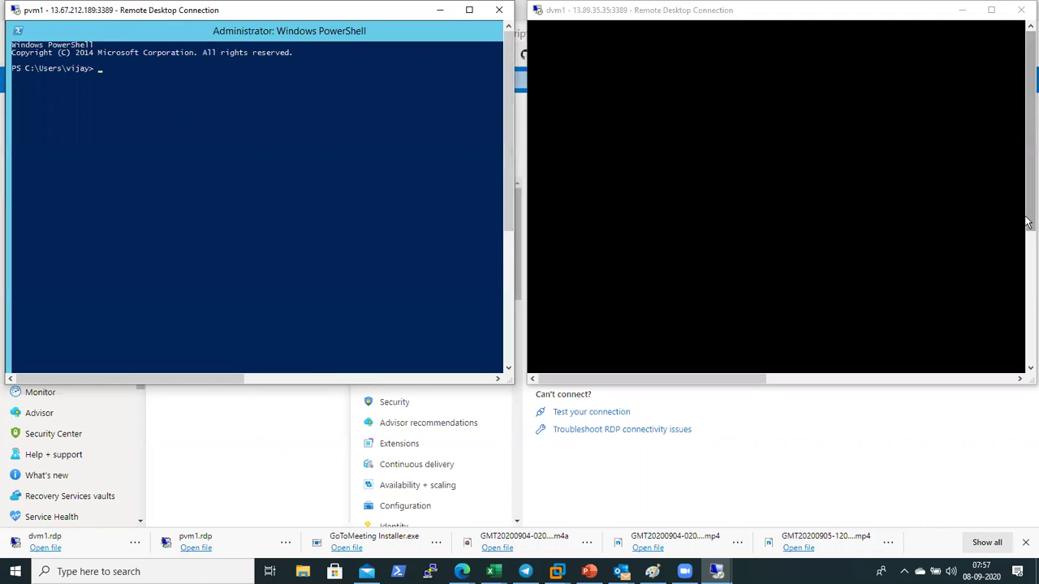
Open Windows PowerShell in the dvm1 remote session and show its command prompt
click(946, 226)
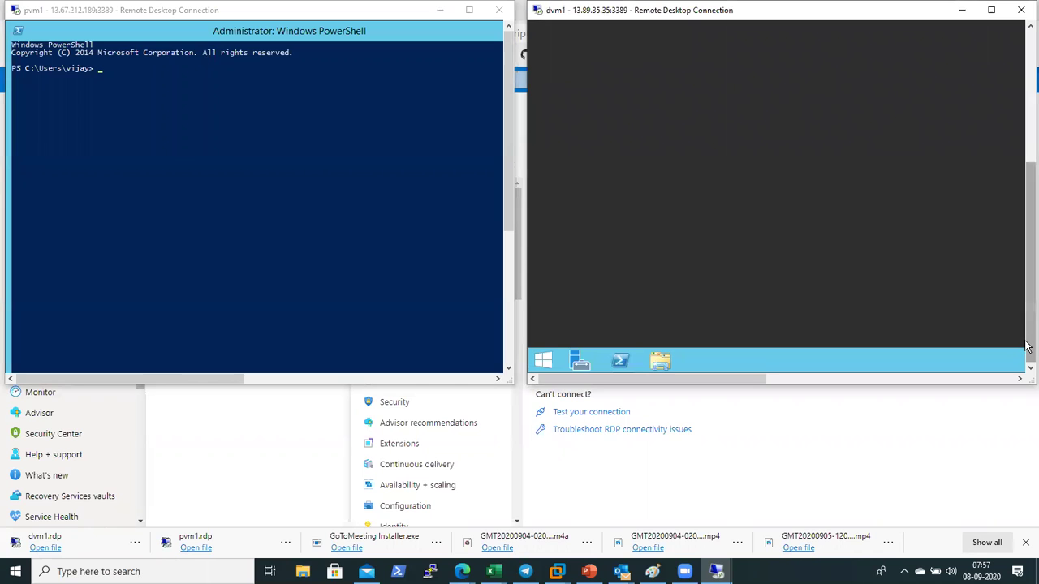
mouse_move(1028, 345)
mouse_down()
mouse_move(1027, 293)
mouse_move(1028, 363)
mouse_up()
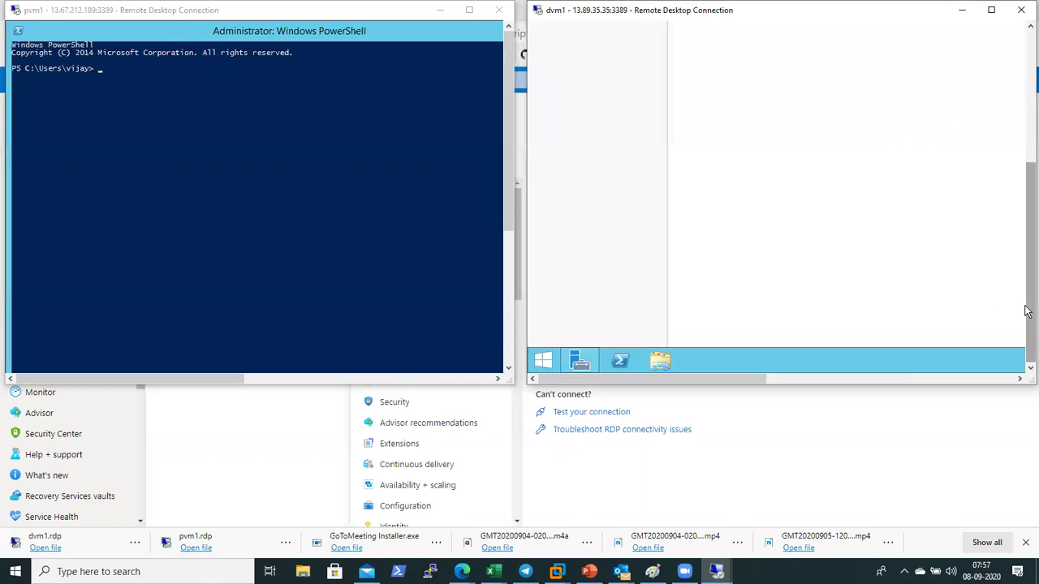
click(618, 364)
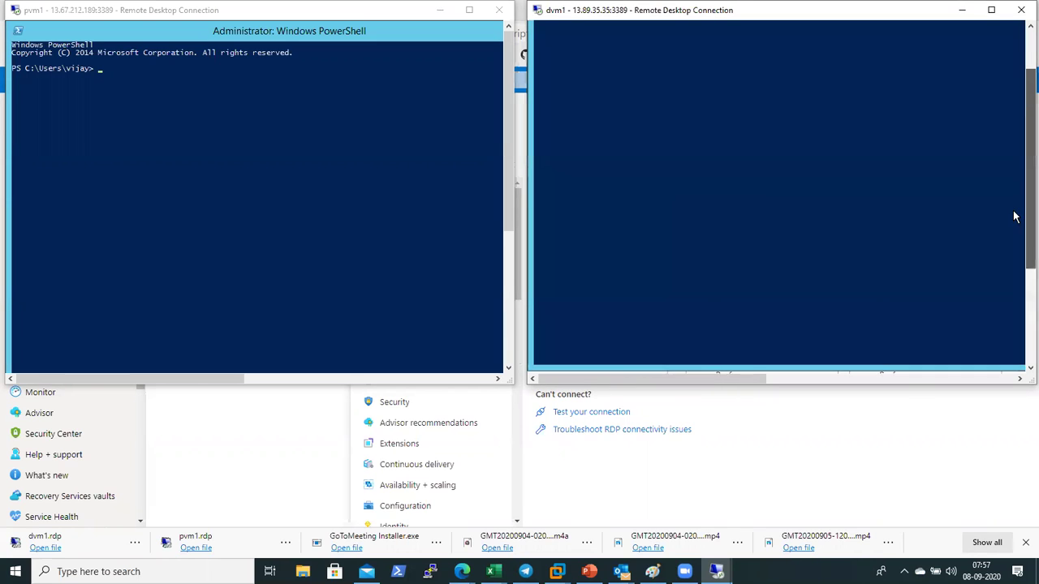
click(774, 154)
Run ipconfig in PowerShell on both dvm1 and pvm1 to read their private IP addresses
text(ip)
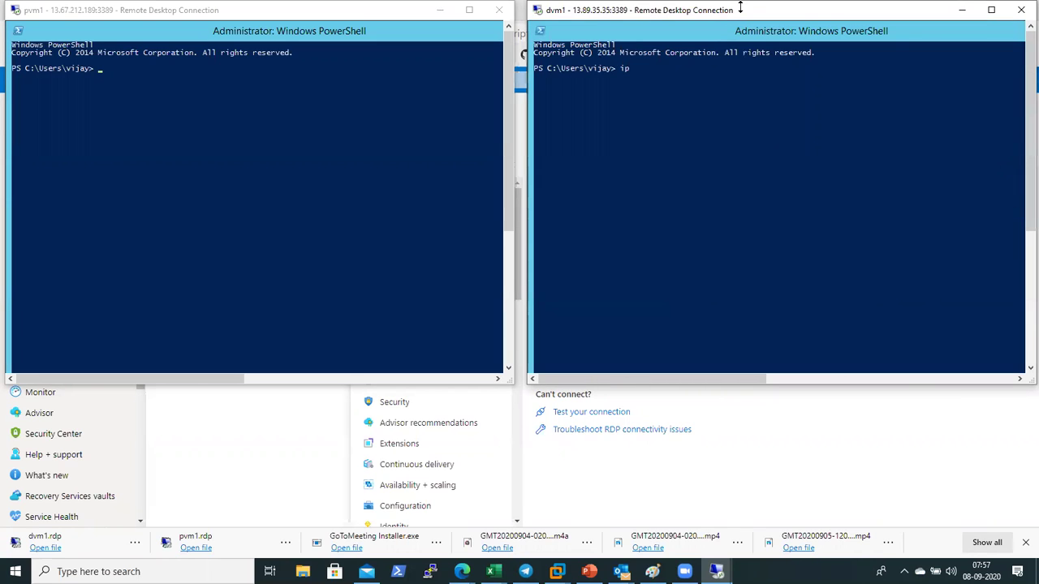
text(config)
key(Return)
click(296, 123)
click(296, 127)
text(ipcon)
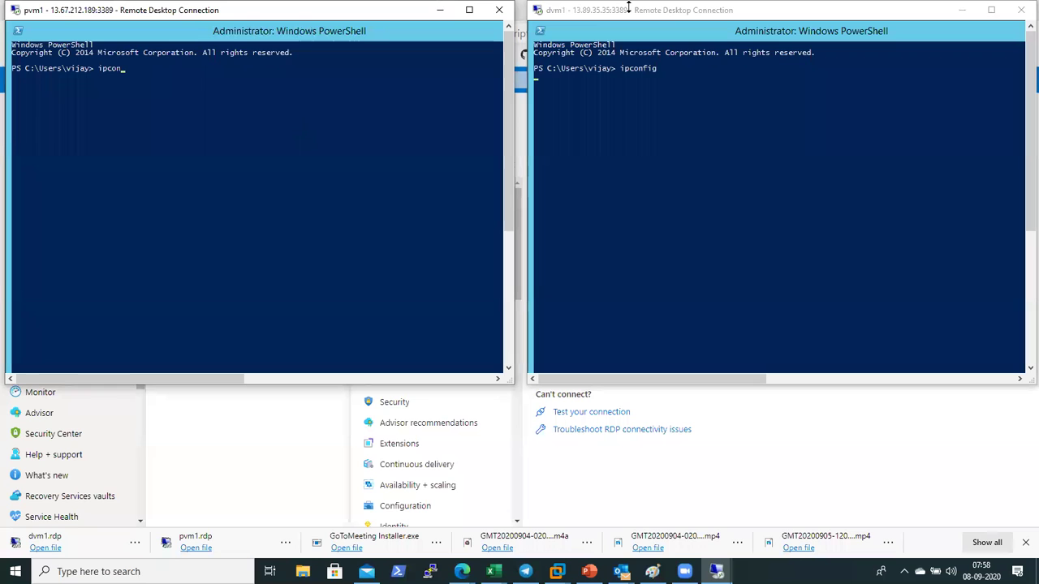
text(fig)
key(Return)
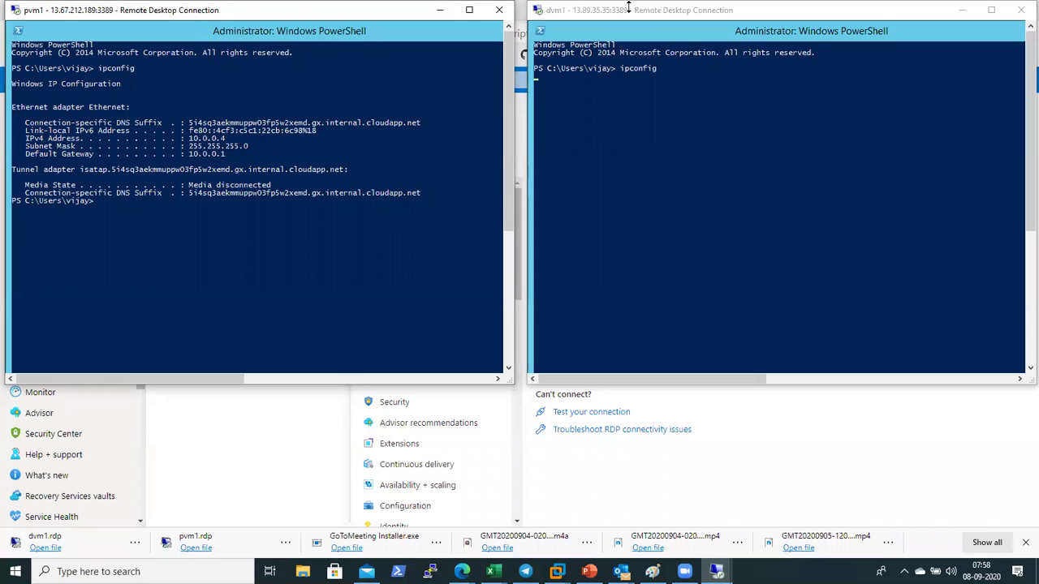
click(654, 166)
key(Return)
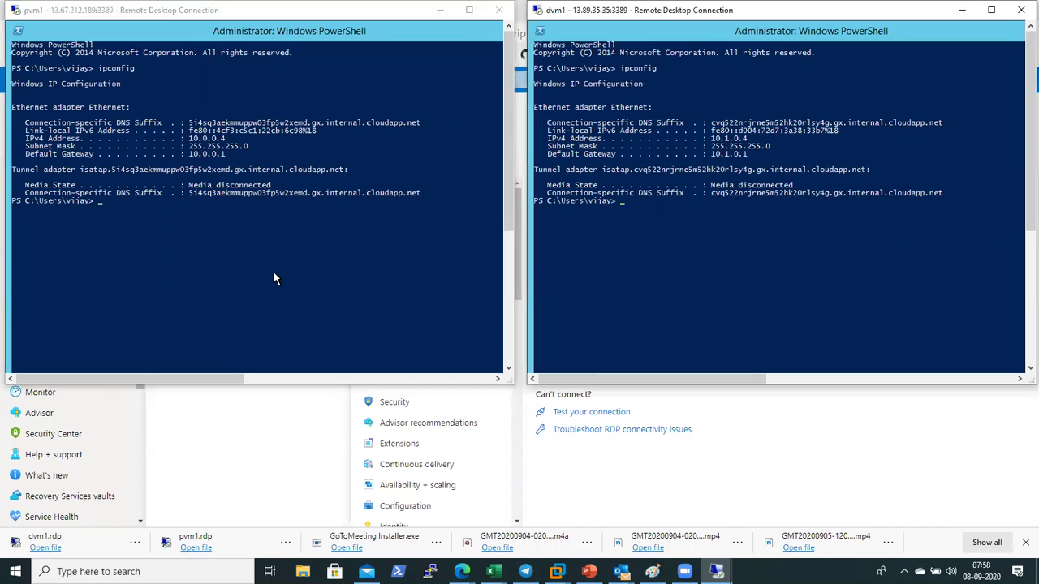
Start a continuous ping from pvm1 to dvm1 with ping 10.1.0.4 -t
click(272, 271)
text(ping)
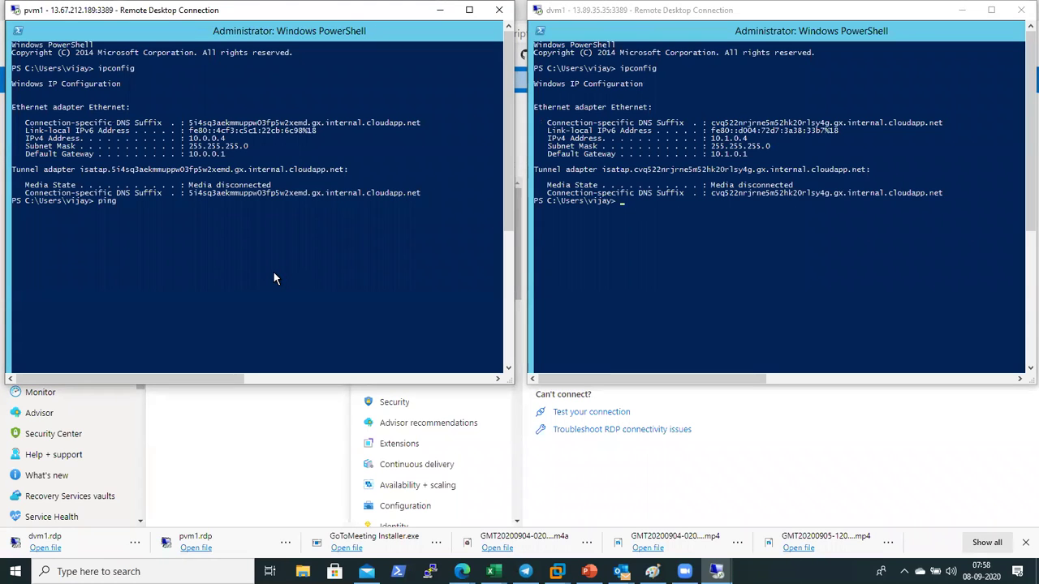
text( 10.1.0.4 -t)
key(Return)
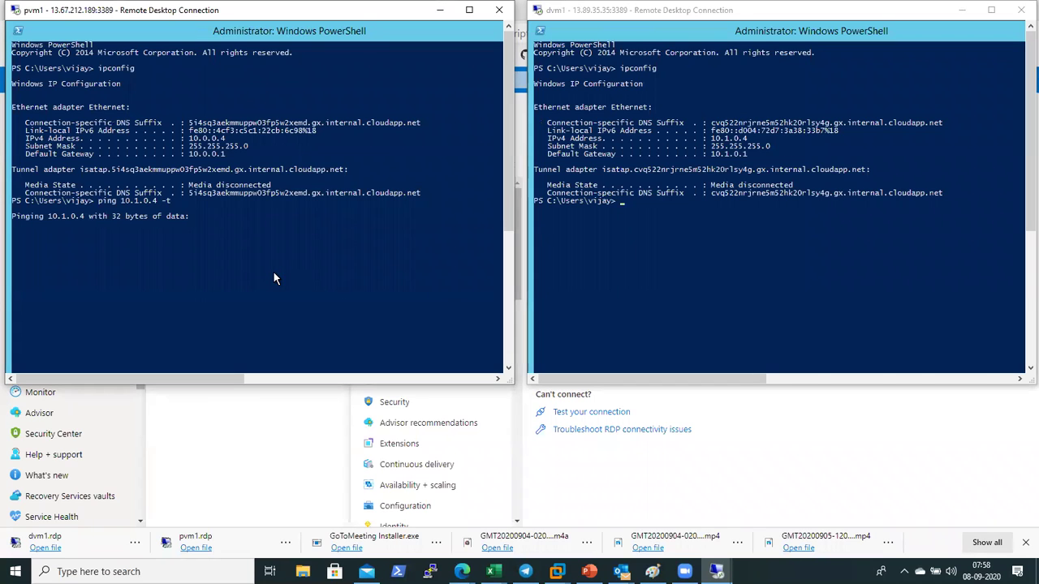
Ping pvm1 at 10.0.0.4 from dvm1, stop it, and restart it as a continuous ping with the -t option
click(719, 235)
key(Escape)
text(ping )
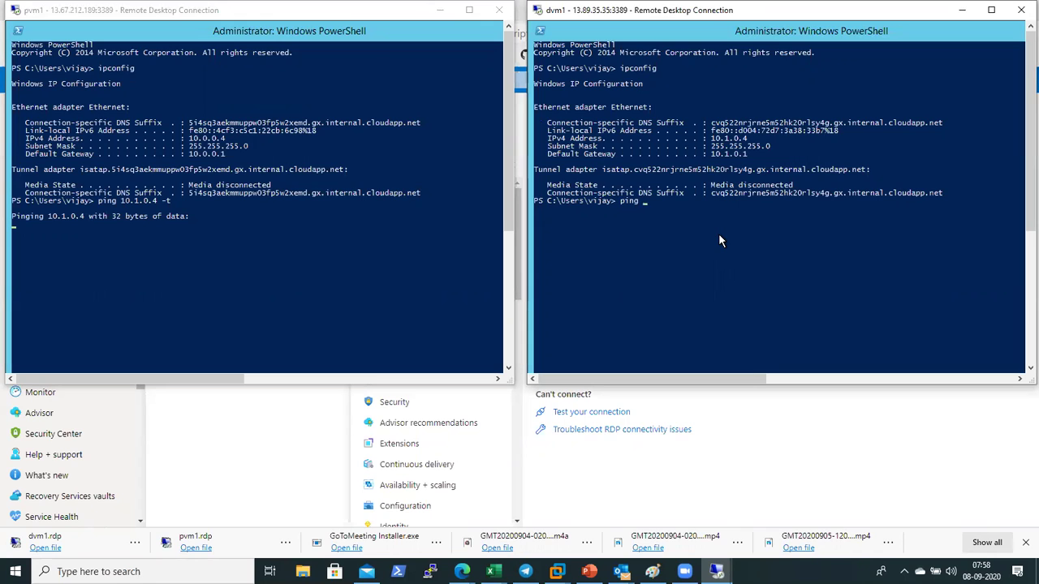
text(10.0.0.0.4)
key(Return)
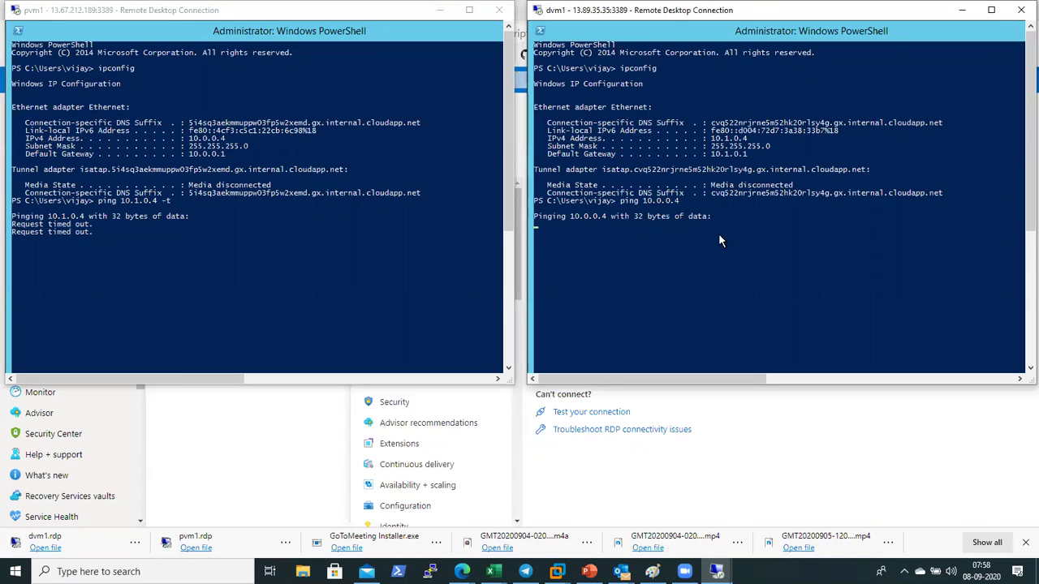
key(ctrl+c)
key(Up)
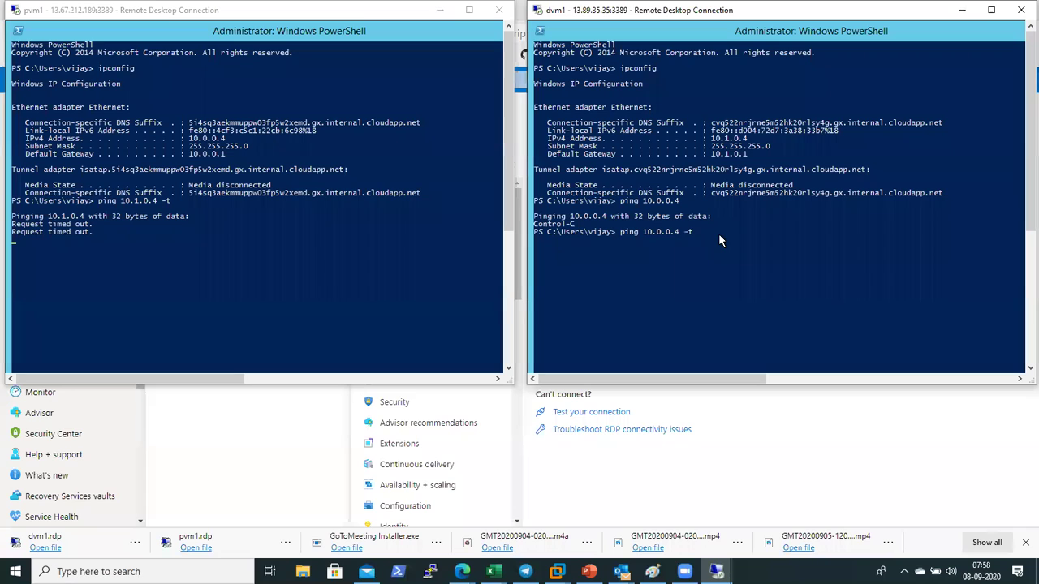
key(Return)
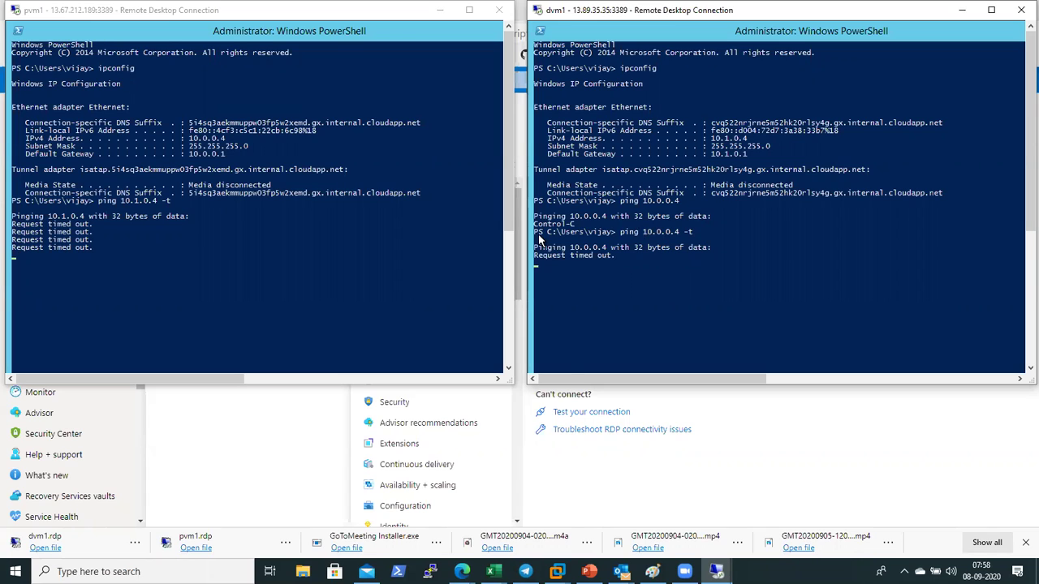
Review the Prod and Dev networks in the Paint diagram, then return to the Azure portal window showing dvm1
click(652, 571)
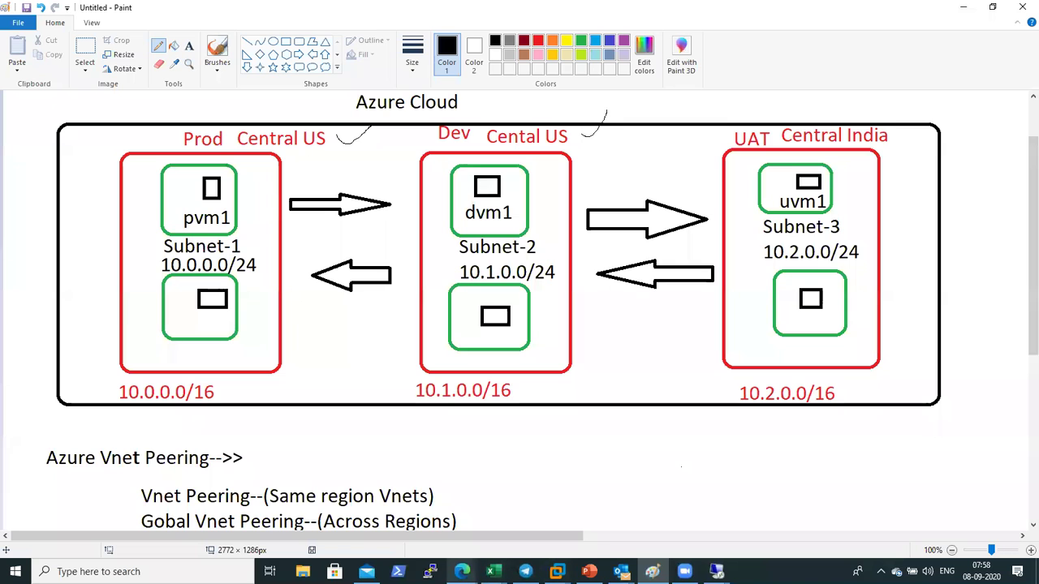
click(462, 572)
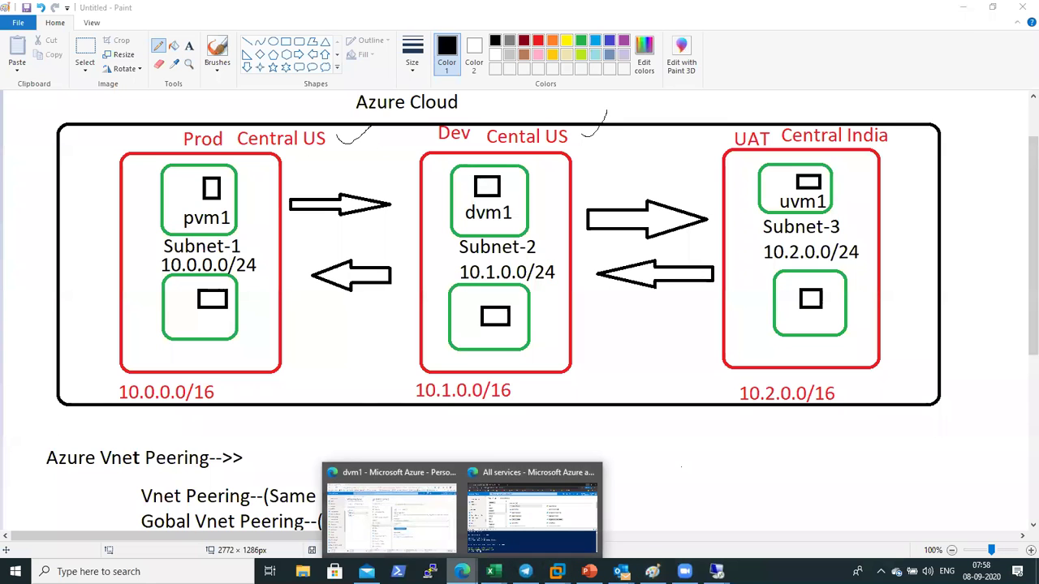
click(420, 534)
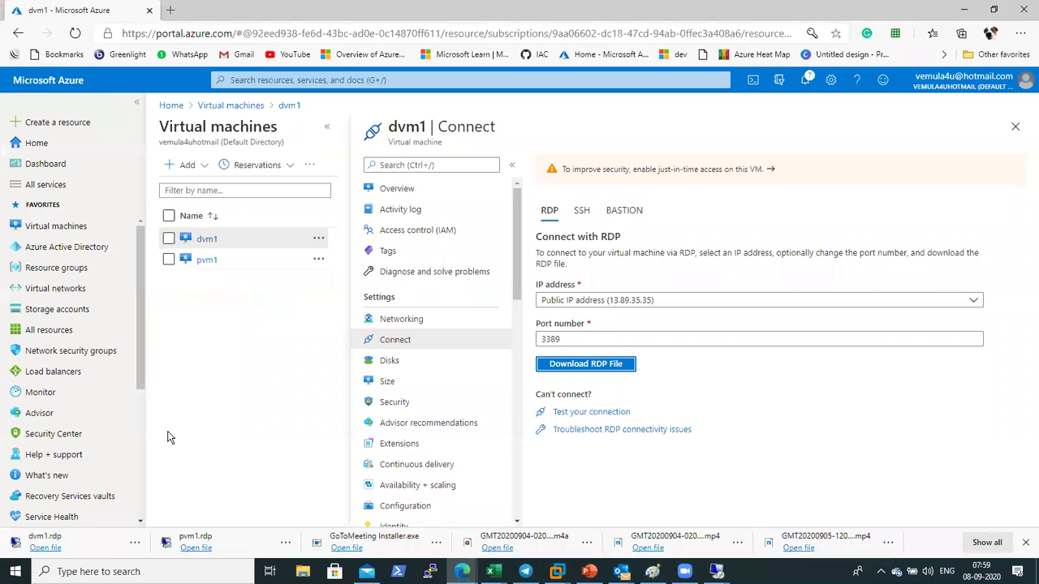
Open the list of virtual networks, consult the network layout in the Paint diagram, and return to the Azure portal
click(39, 290)
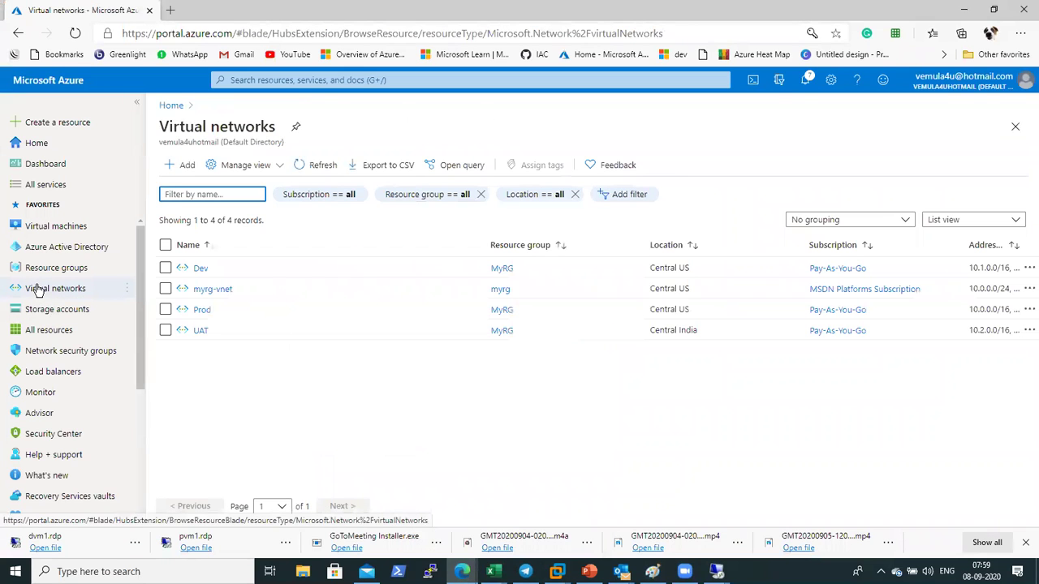
click(245, 392)
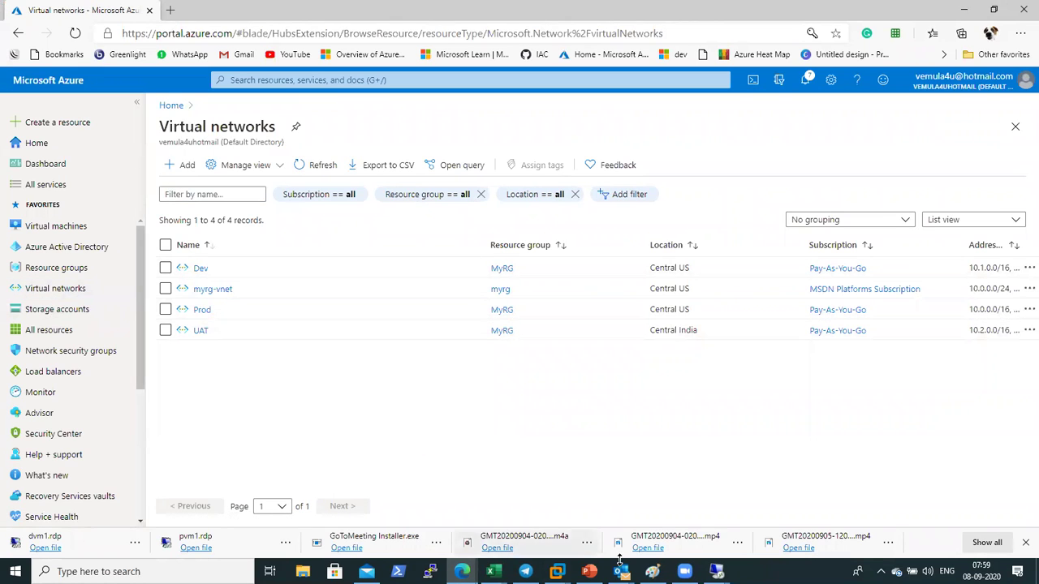
click(652, 571)
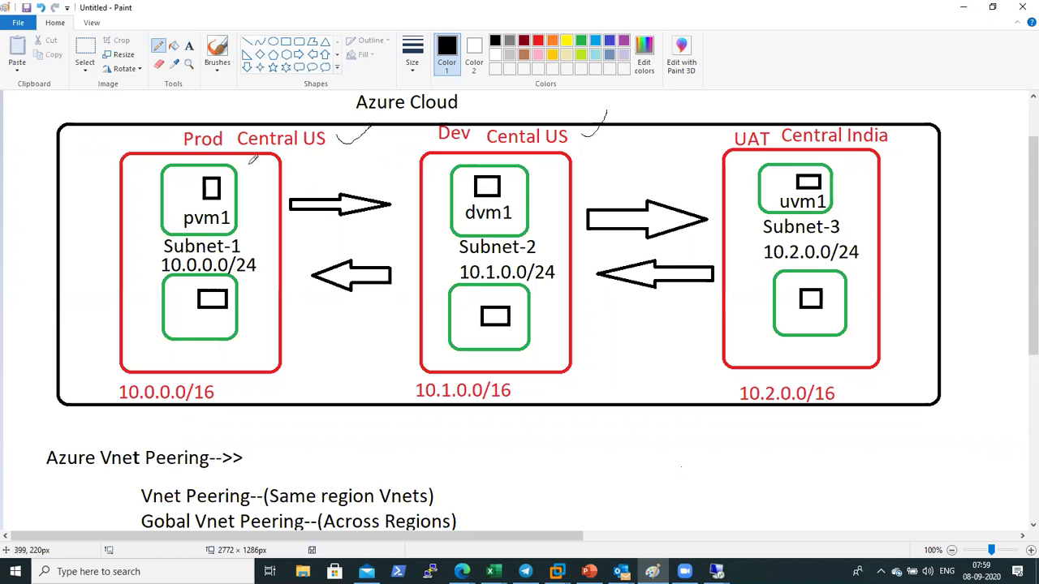
click(963, 7)
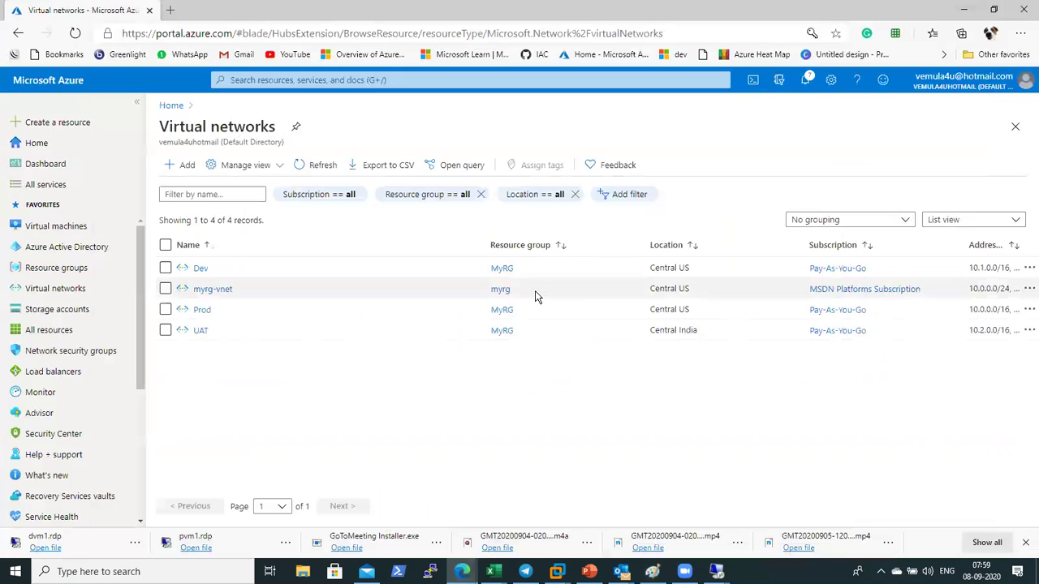
Open the Prod virtual network's peerings and start adding a new peering
click(203, 309)
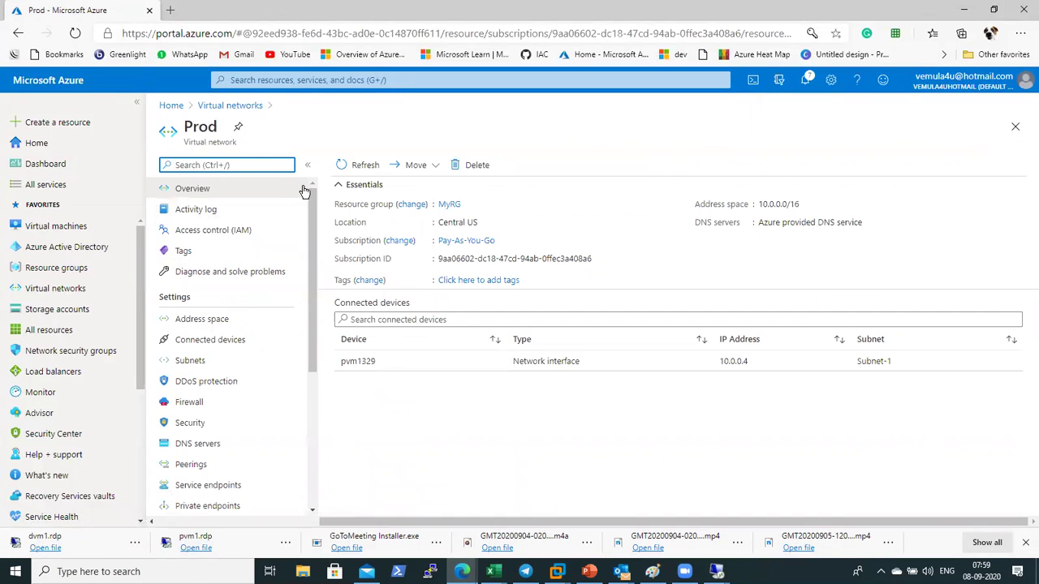
double_click(191, 130)
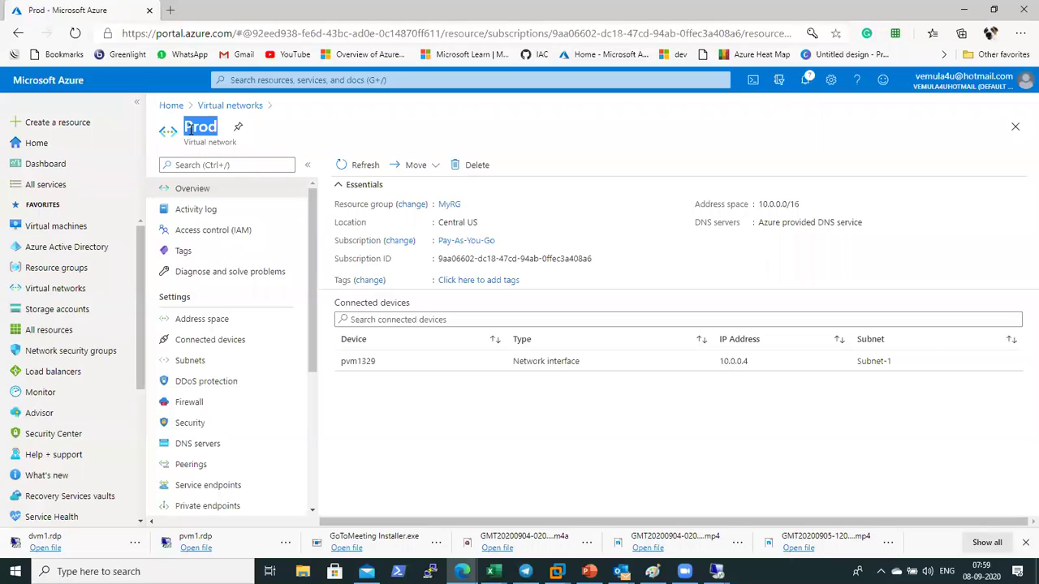
drag(310, 225, 314, 293)
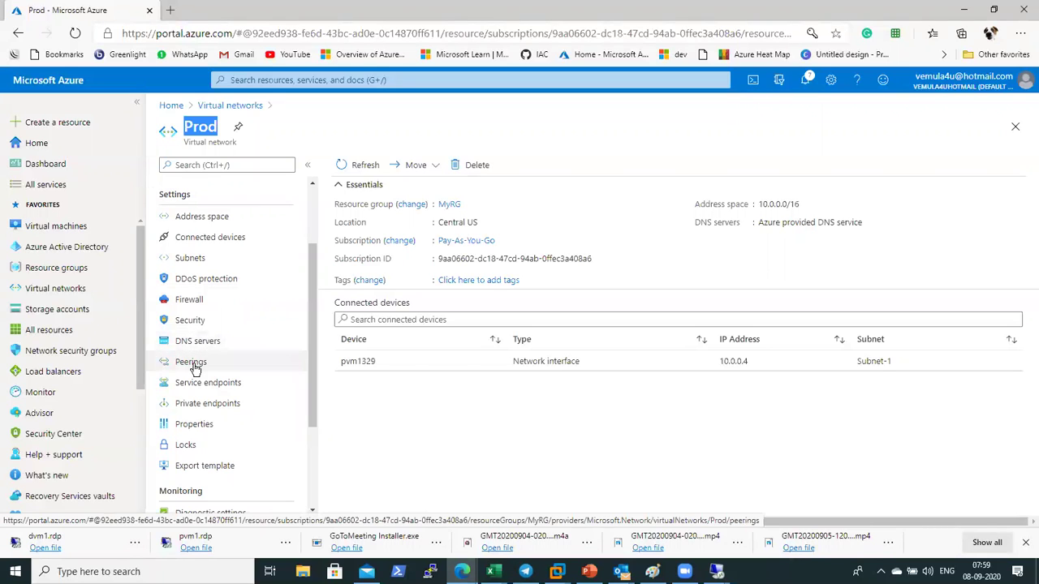
click(195, 364)
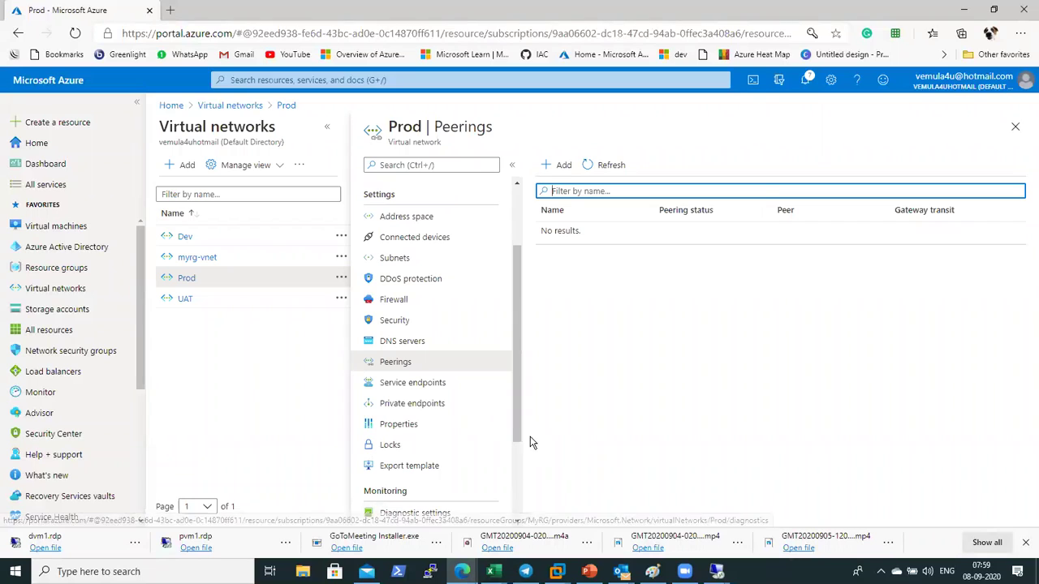
click(558, 168)
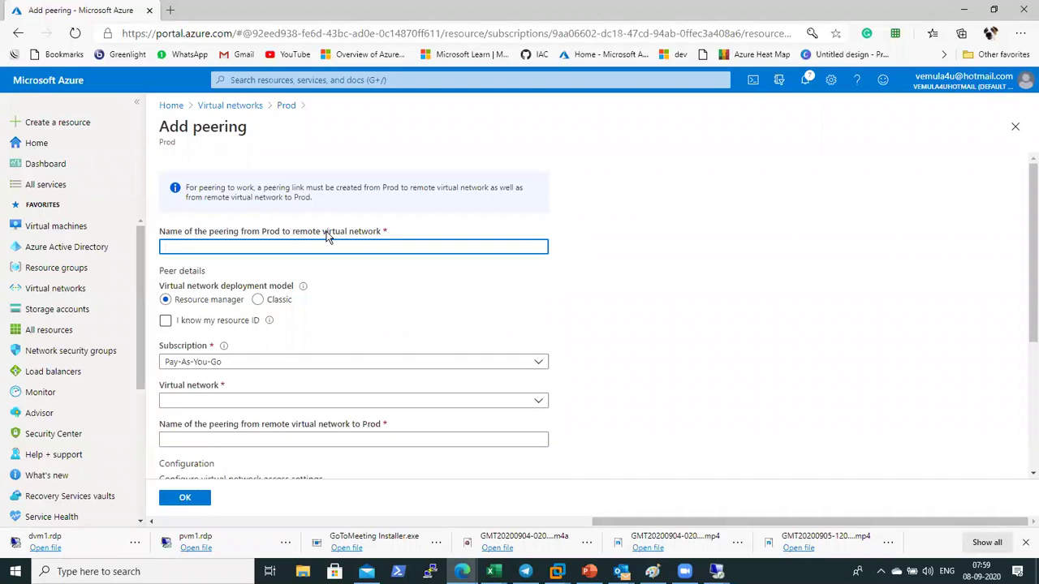
Circle the Dev label in the Paint network diagram, then return to the Add peering form in the Azure portal
key(alt+Tab)
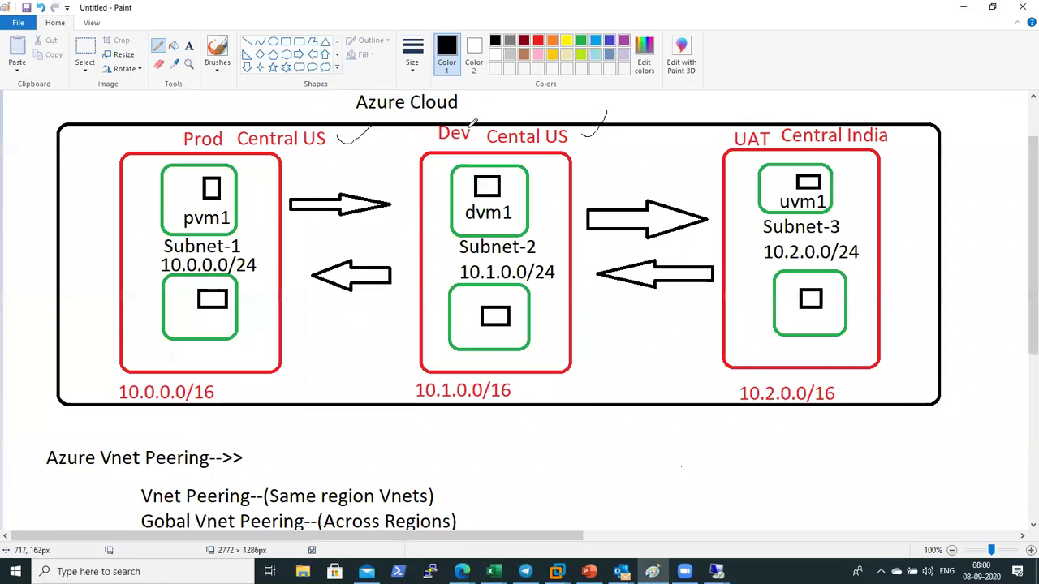
mouse_move(449, 122)
mouse_down()
mouse_move(435, 146)
mouse_move(474, 124)
mouse_move(461, 113)
mouse_move(456, 122)
mouse_up()
key(alt+Tab)
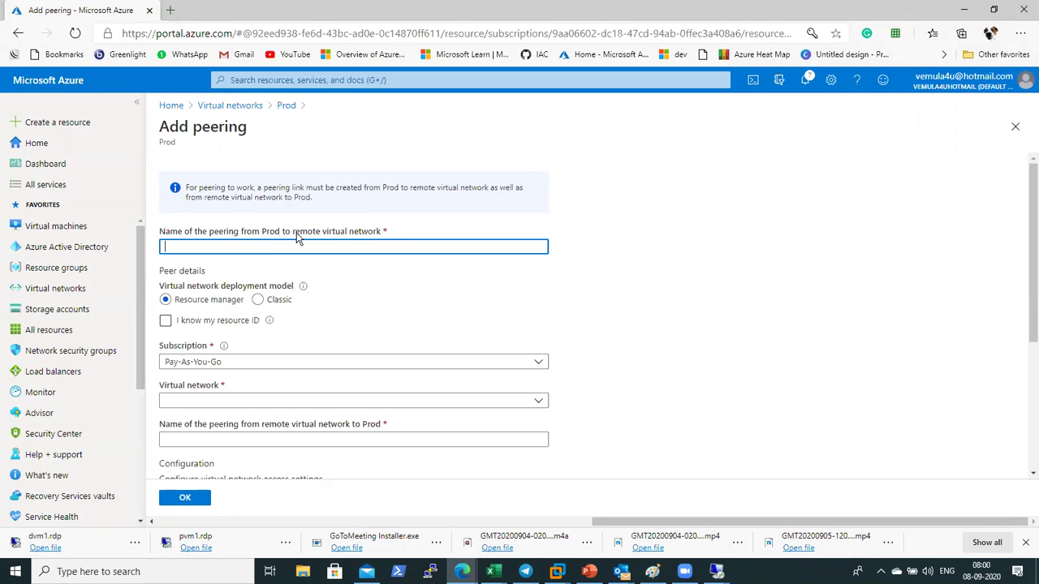
Name the peering from Prod to the remote network prodtodev and choose Dev (MyRG) as the virtual network to peer with
click(357, 244)
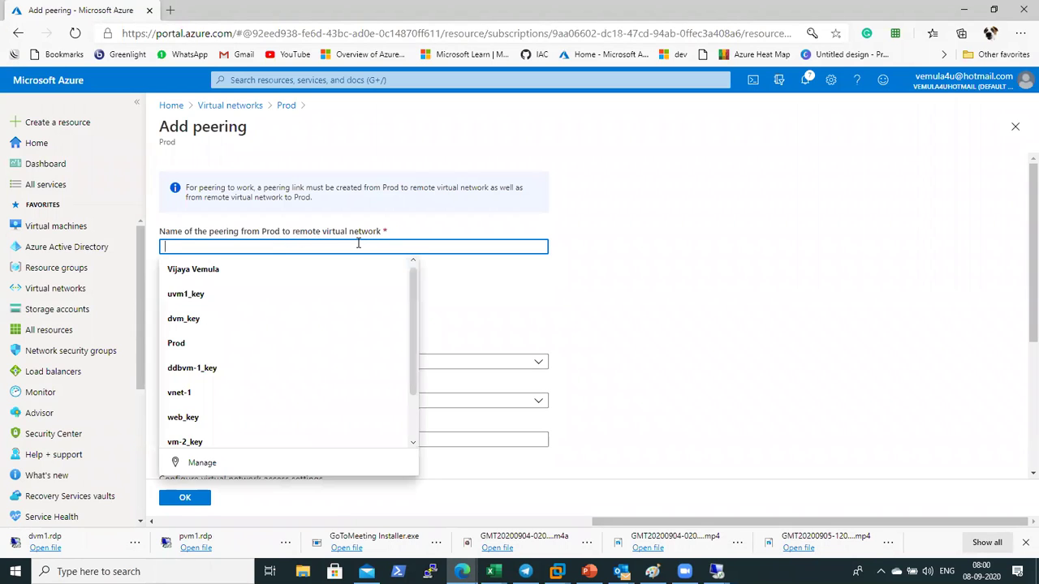
text(prodtov)
key(BackSpace)
text(dev)
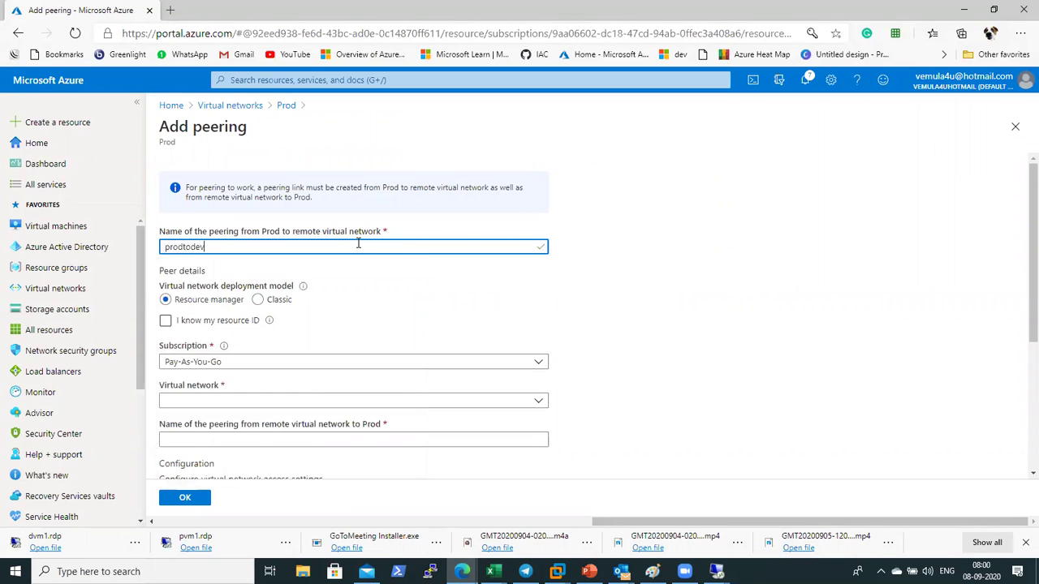
click(434, 298)
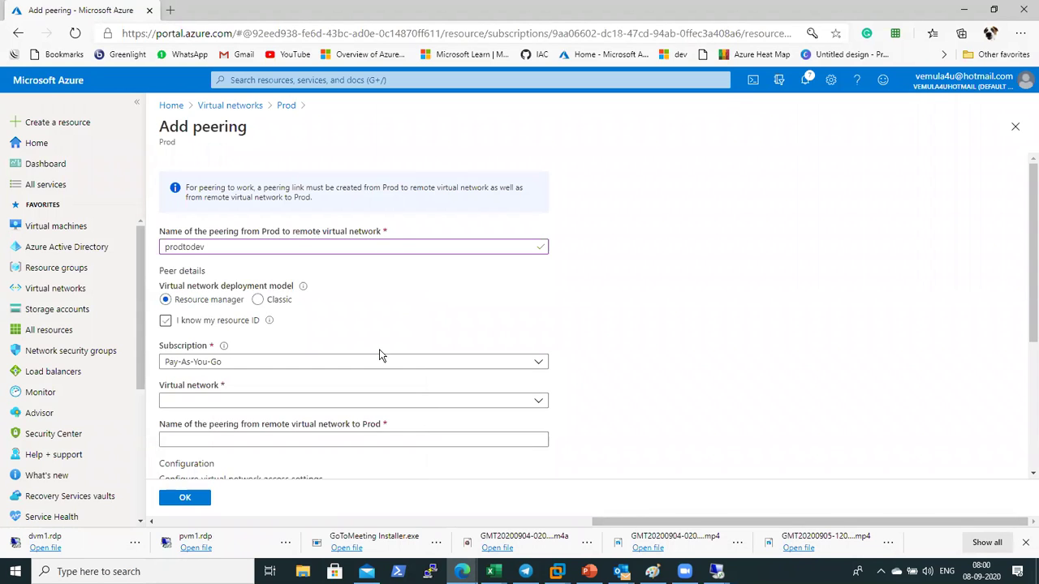
click(337, 401)
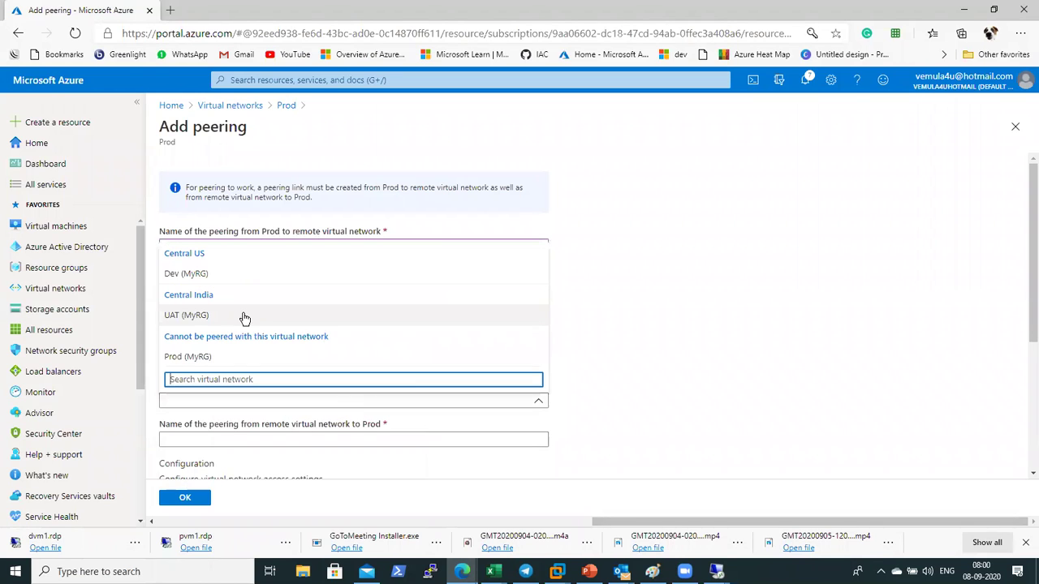
click(202, 277)
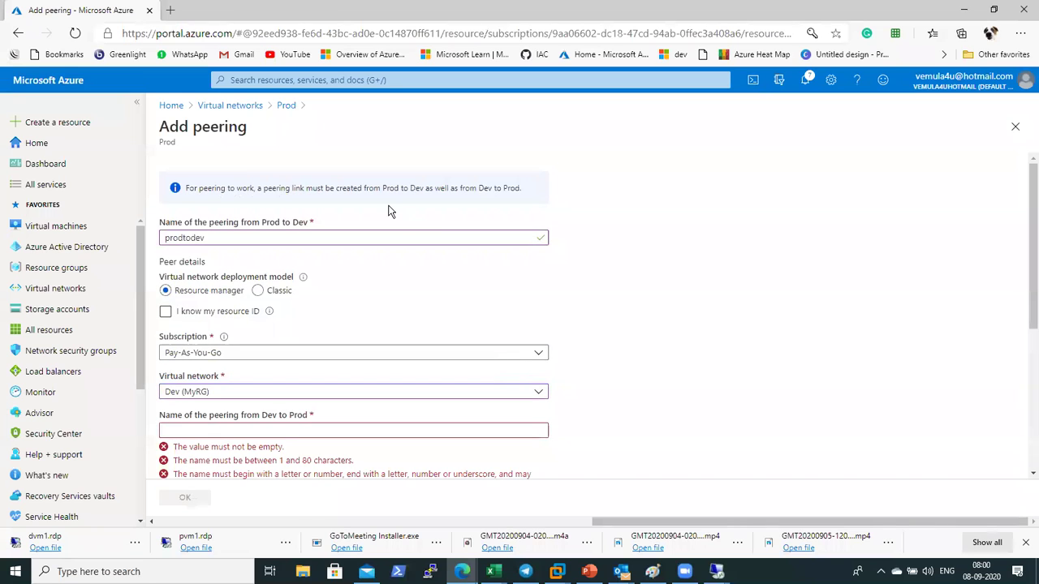
Examine the Prod to Dev peering name label and the note on required peering links, comparing them with the arrows in the Paint diagram
drag(160, 225, 308, 227)
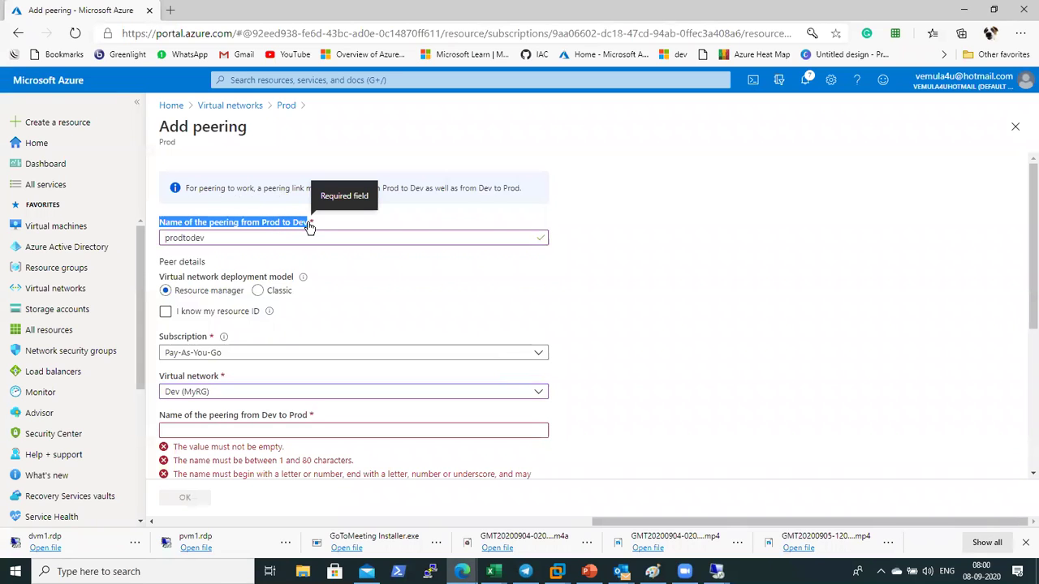
click(367, 224)
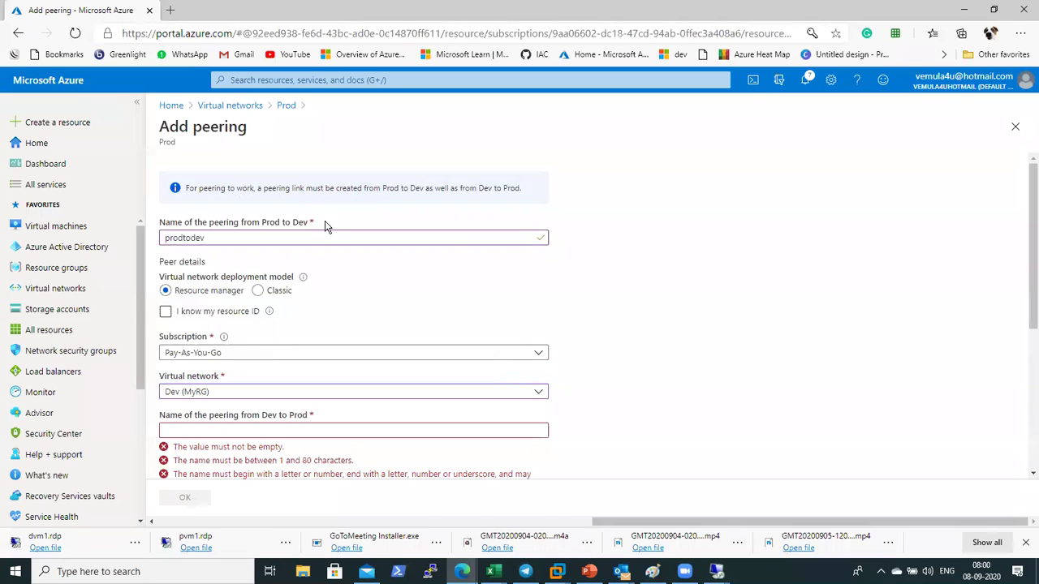
drag(307, 223, 266, 221)
click(357, 276)
drag(186, 188, 525, 178)
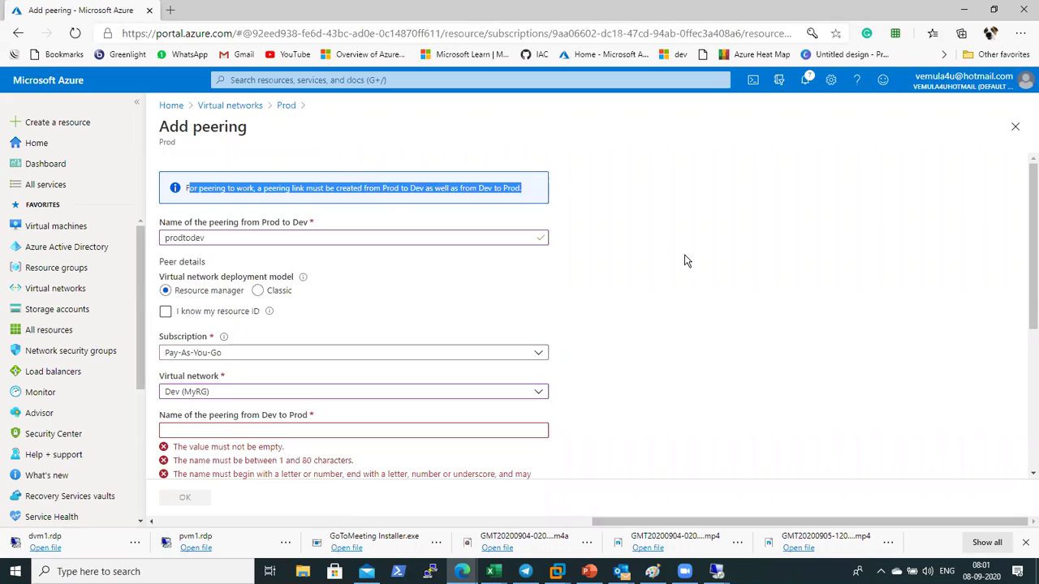
click(706, 288)
drag(230, 191, 531, 195)
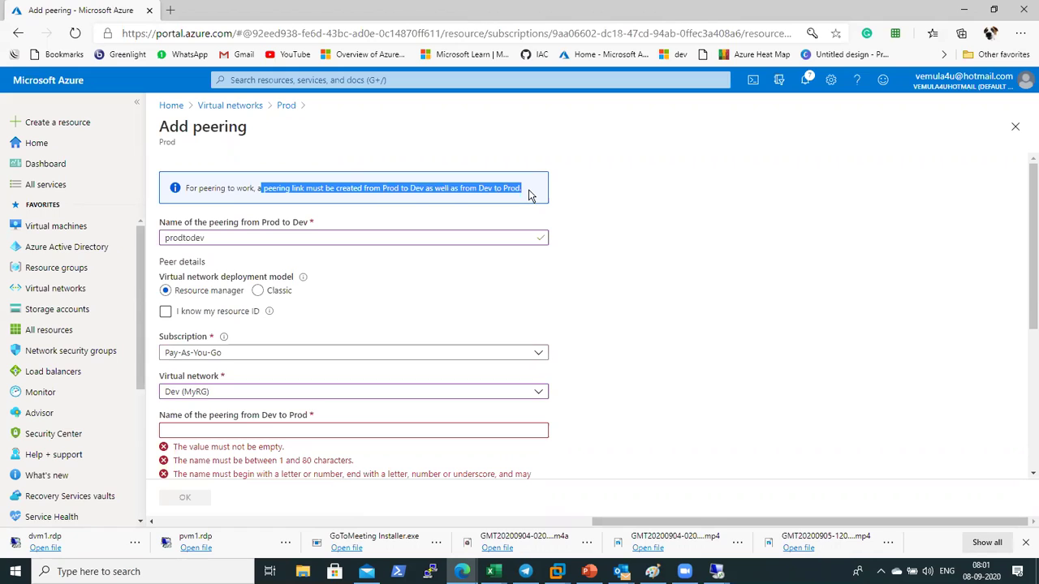
click(643, 259)
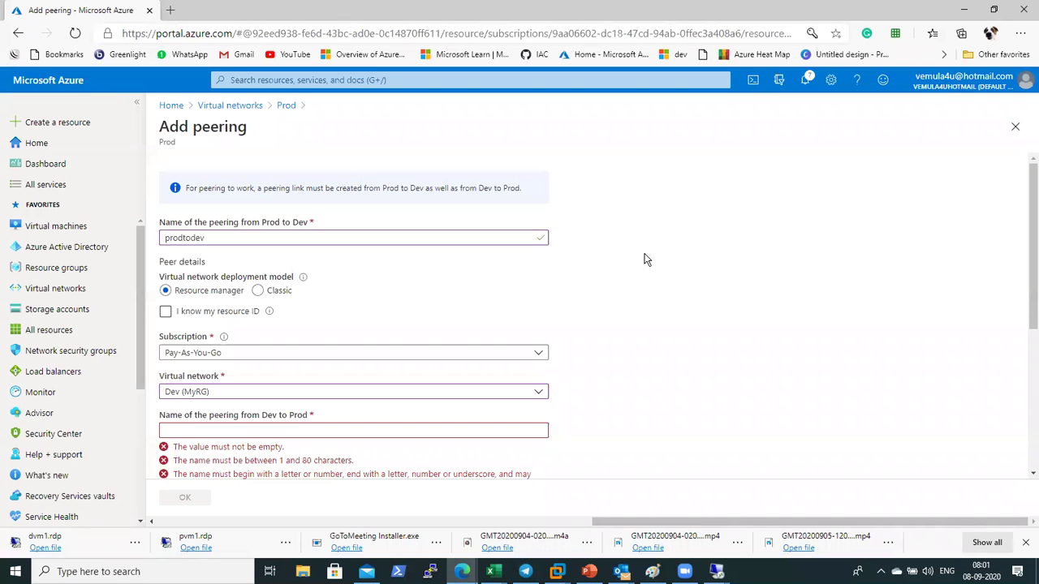
key(alt+Tab)
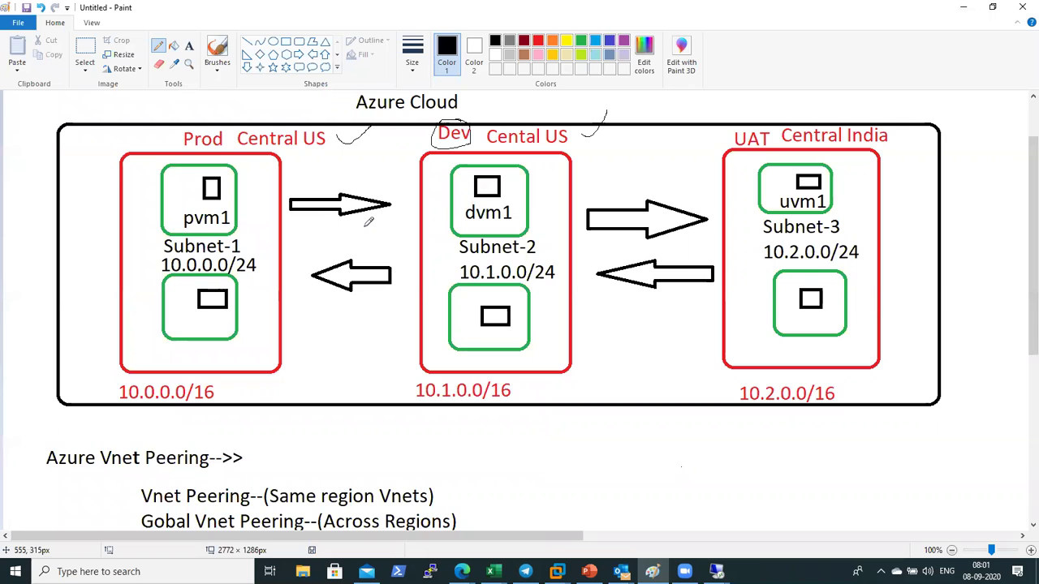
key(alt+Tab)
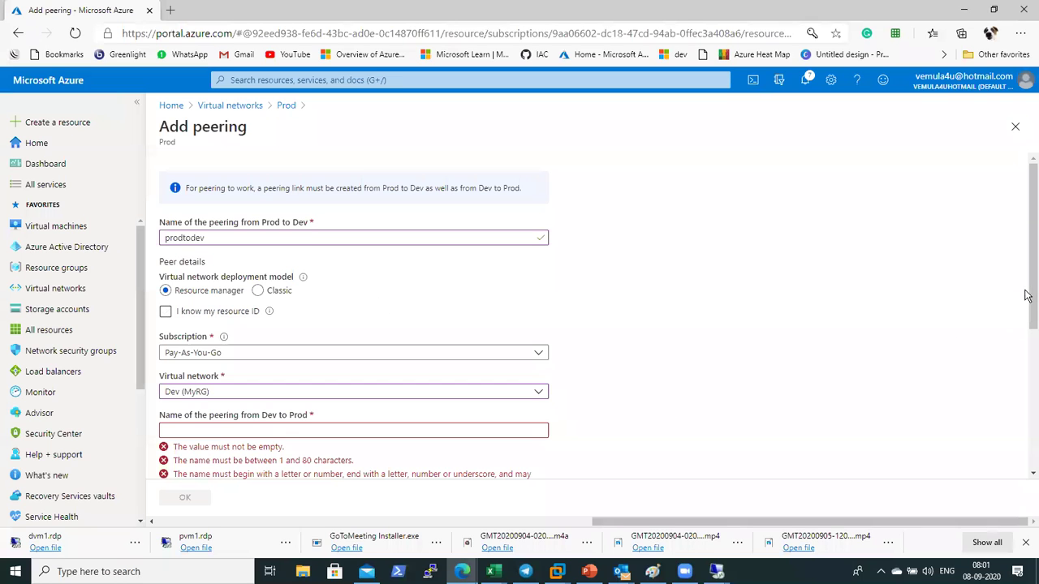
scroll(1024, 302, down, 3)
scroll(1021, 296, up, 3)
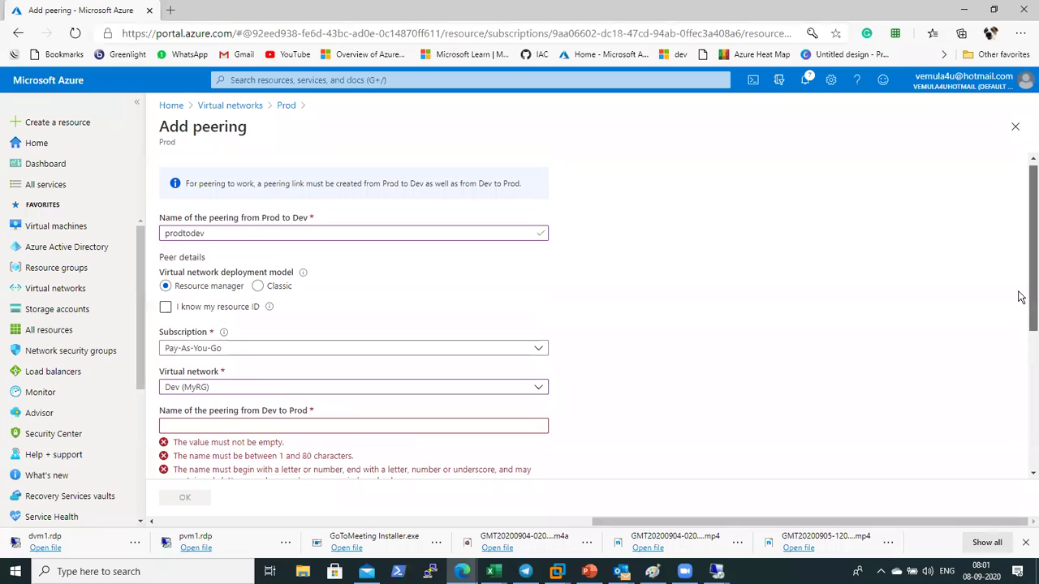
scroll(1027, 311, up, 1)
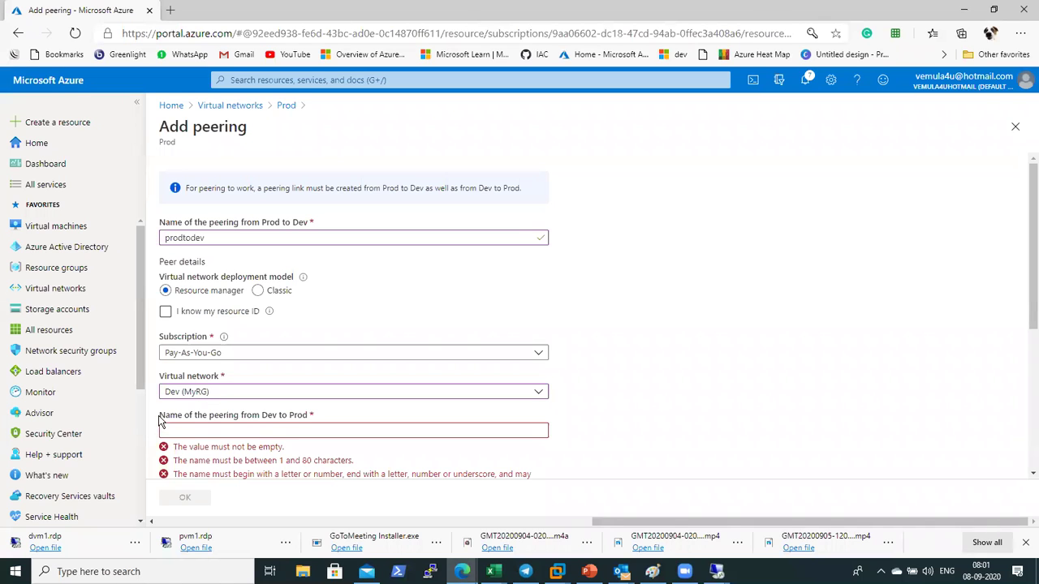
Name the peering from Dev to Prod devtoprod
drag(159, 420, 301, 415)
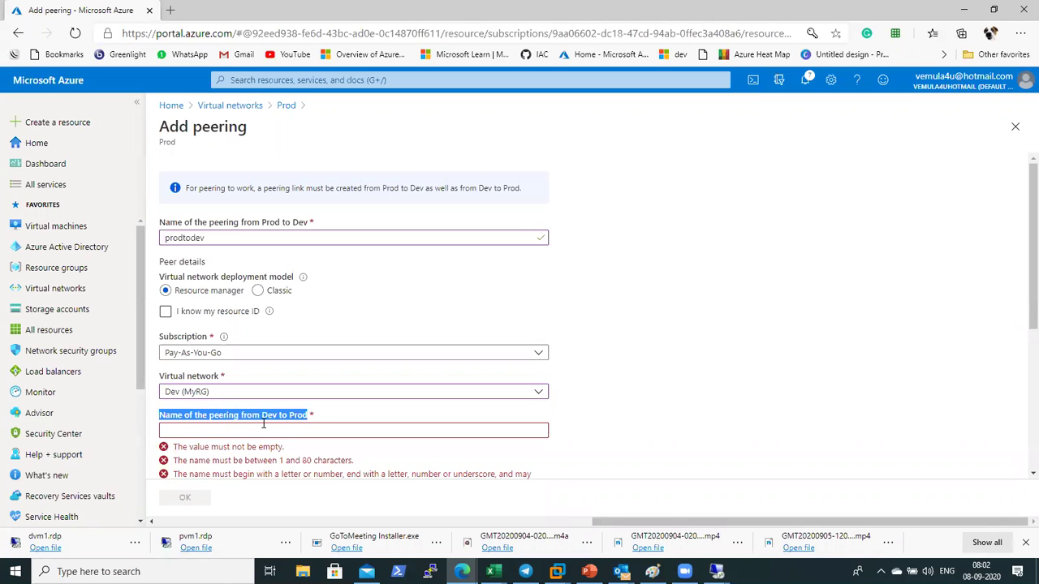
click(321, 415)
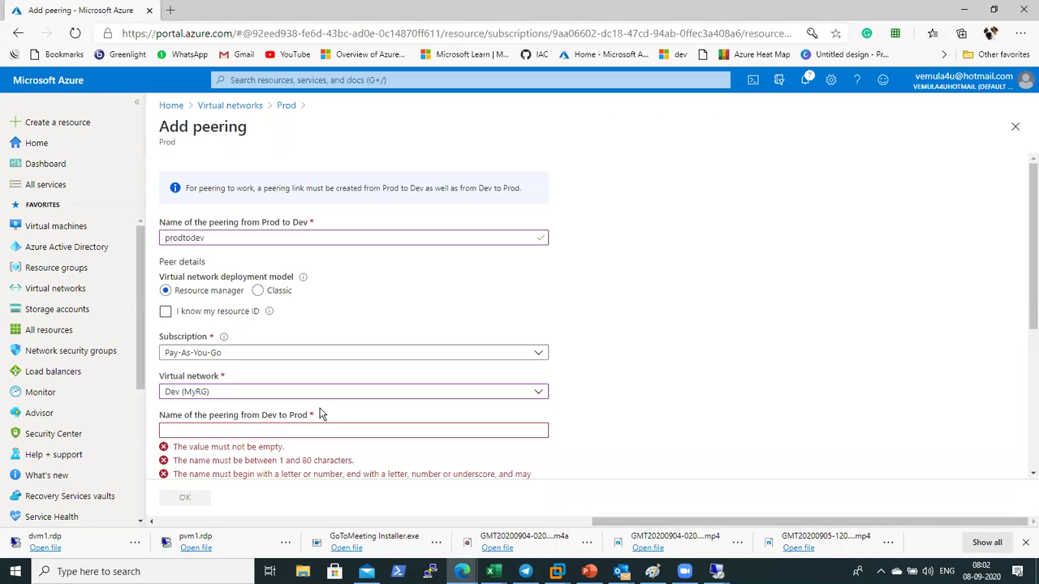
drag(261, 221, 279, 222)
click(282, 430)
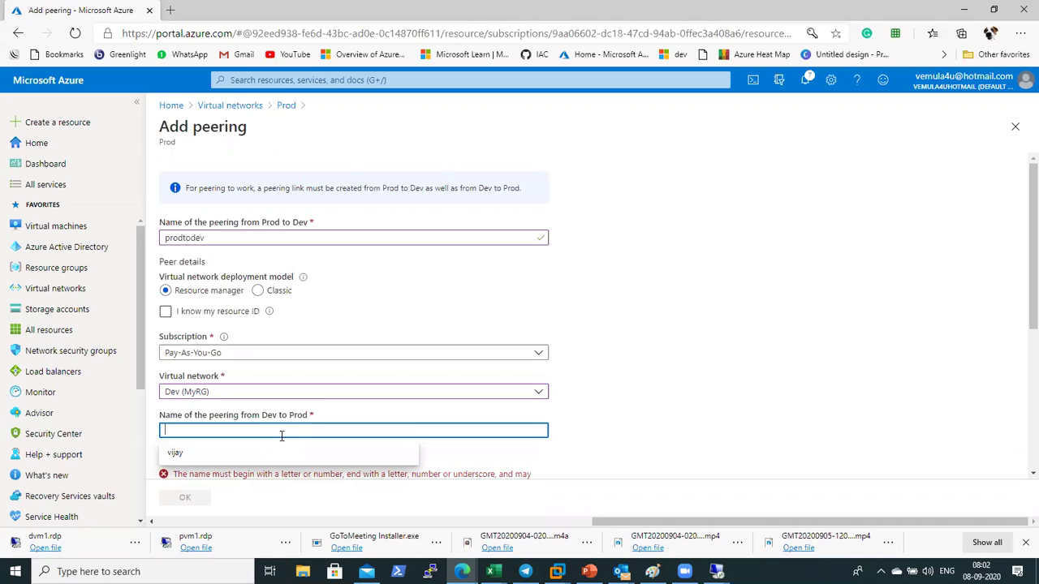
text(dev)
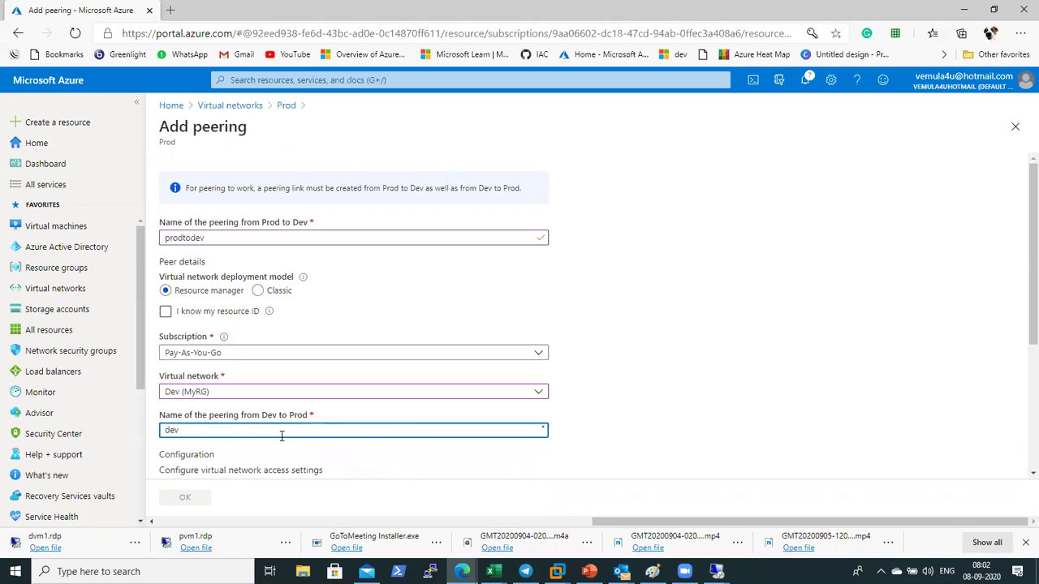
text(toprod)
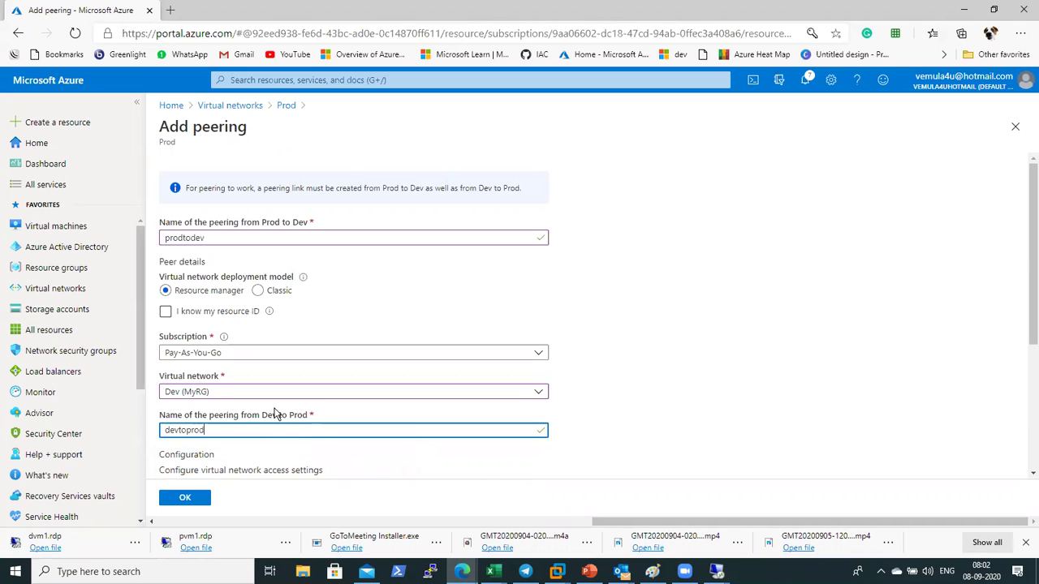
click(756, 396)
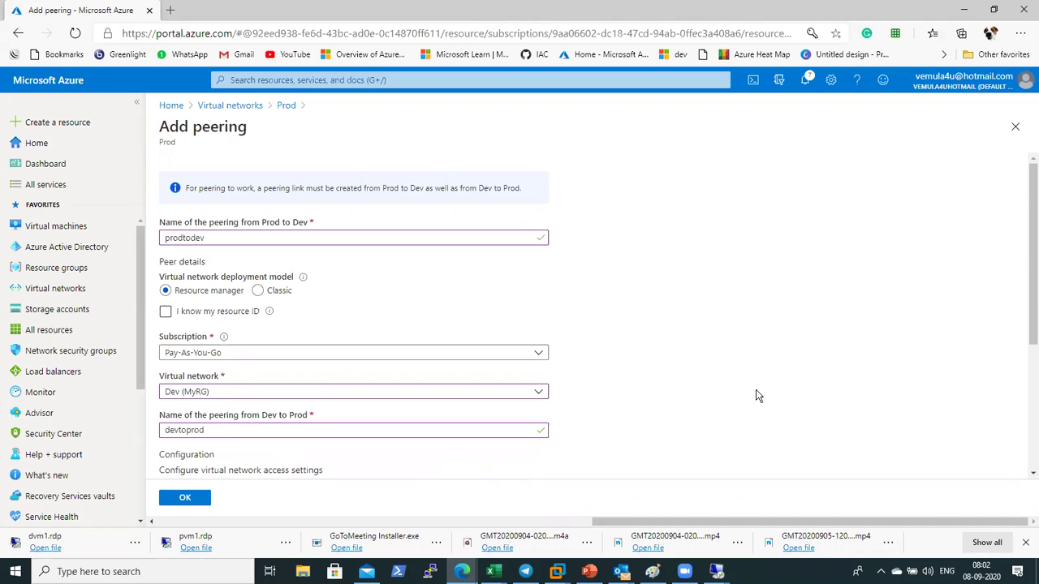
Review the network access, forwarded traffic and gateway transit settings, then submit the peering between Prod and Dev with the default configuration
scroll(1029, 294, down, 1)
scroll(1031, 294, down, 2)
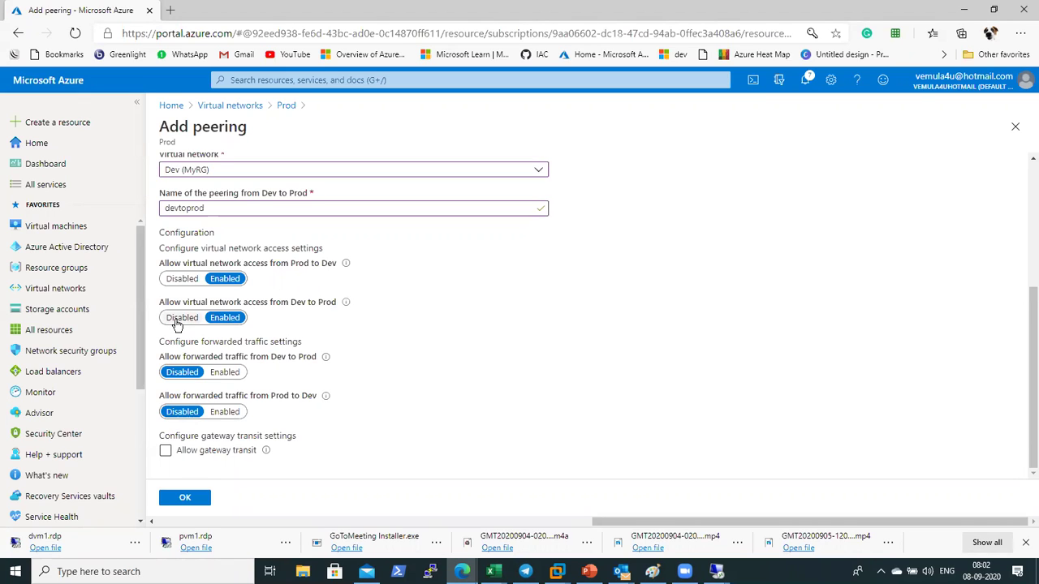
drag(1025, 347, 1025, 254)
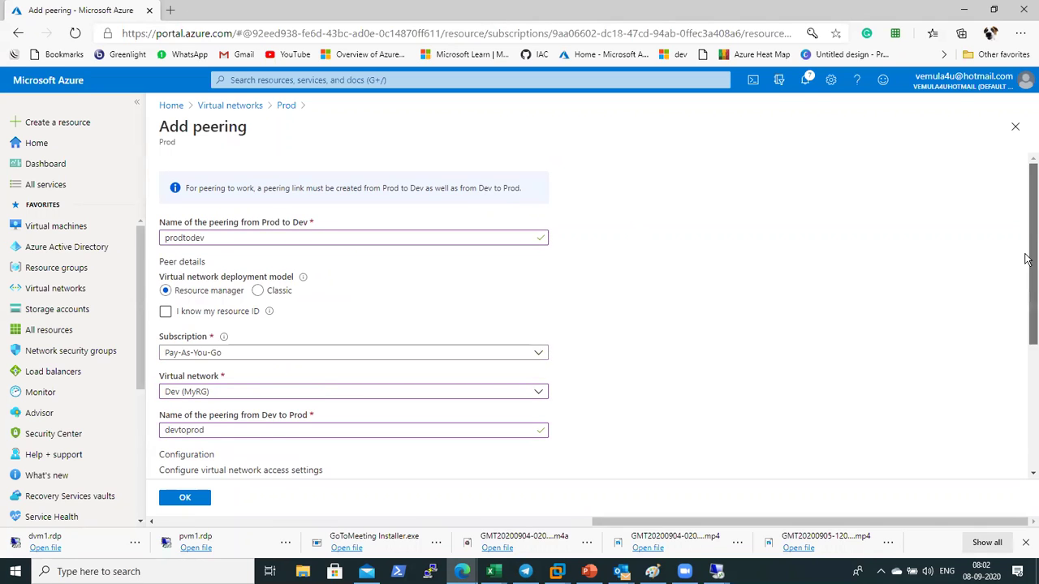
scroll(1026, 258, down, 3)
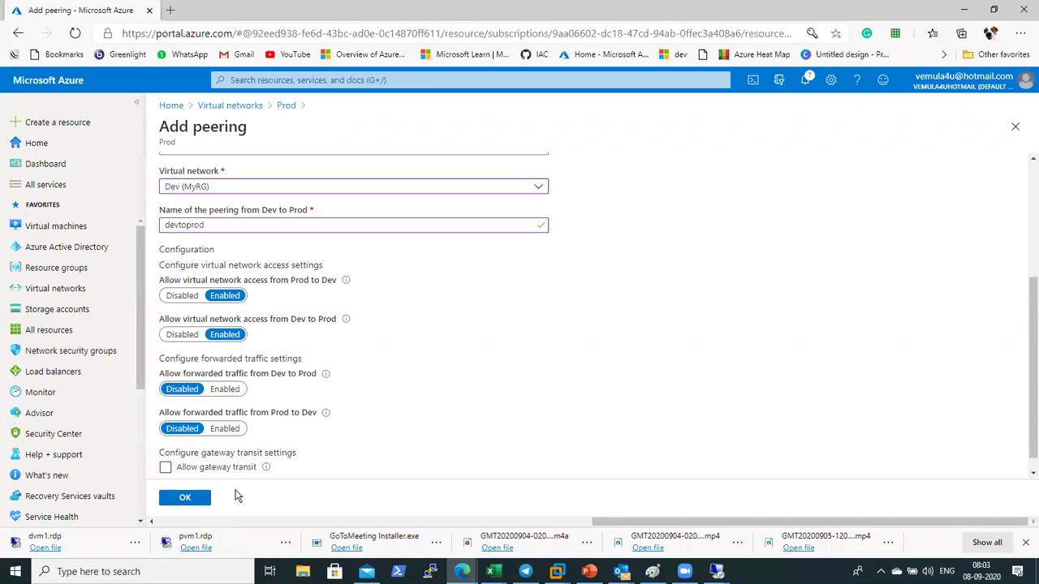
drag(1027, 416, 1008, 425)
click(197, 498)
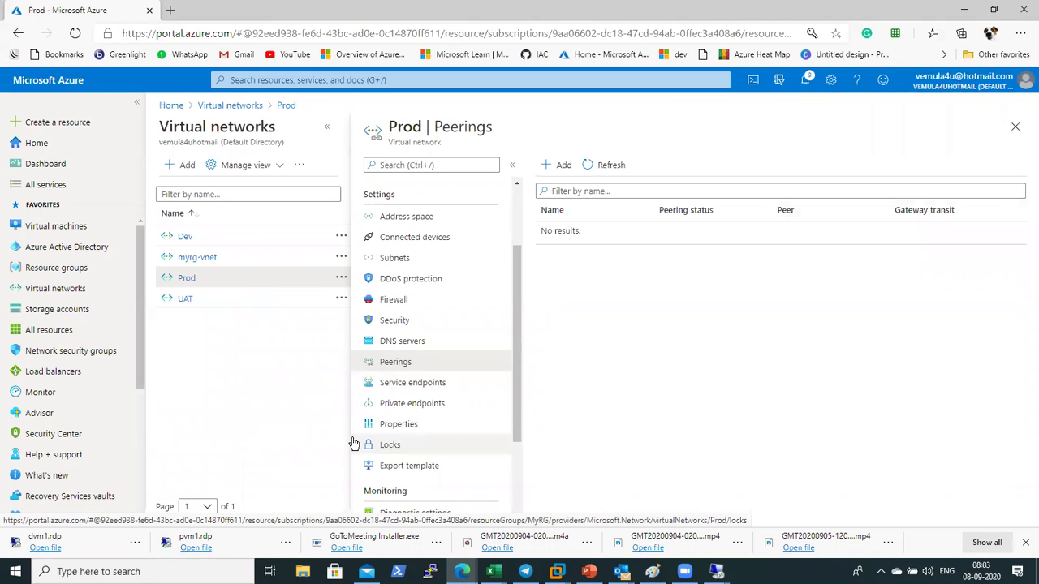
Refresh the Prod network's peerings list and dismiss both peering notifications
click(596, 171)
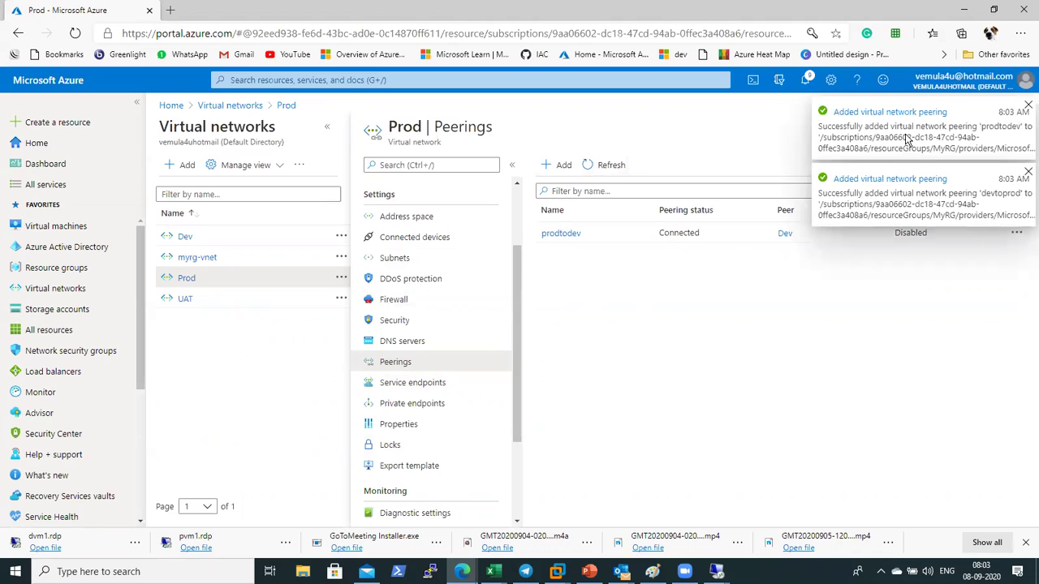
click(1028, 106)
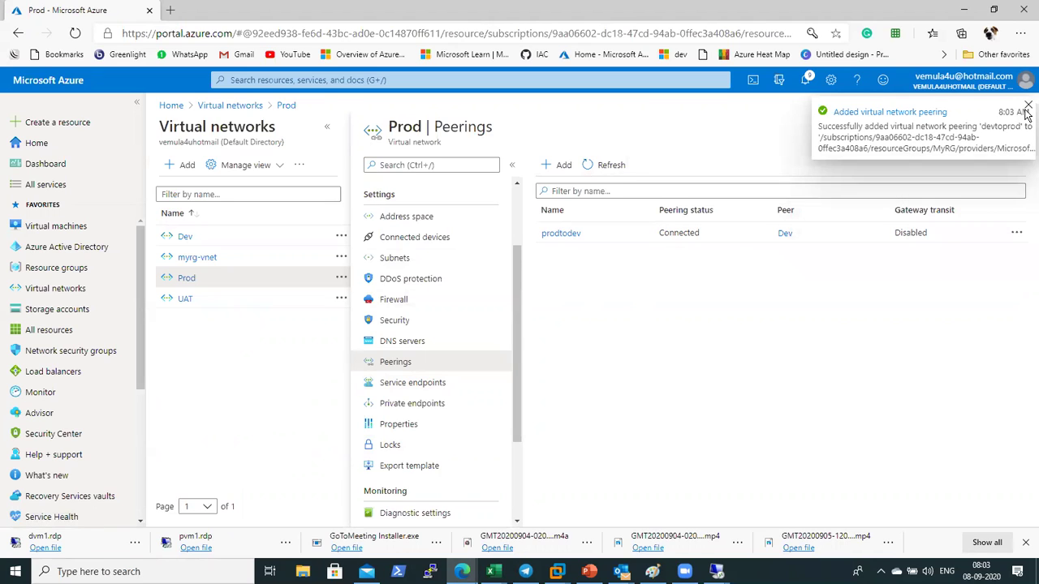
click(1027, 108)
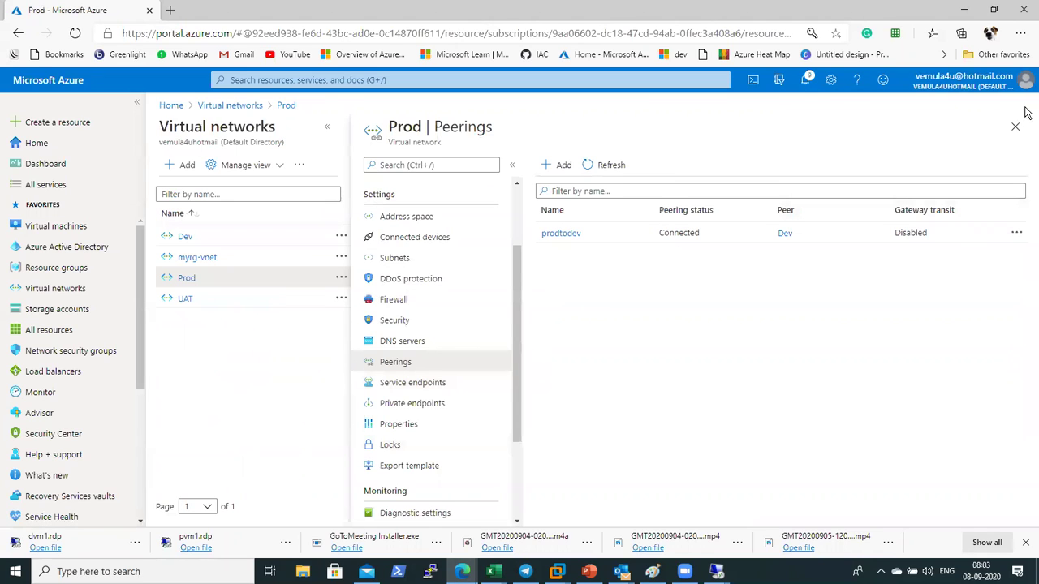
Examine the prodtodev peering on the Prod network, including its peering status, peer network and available row actions
double_click(414, 122)
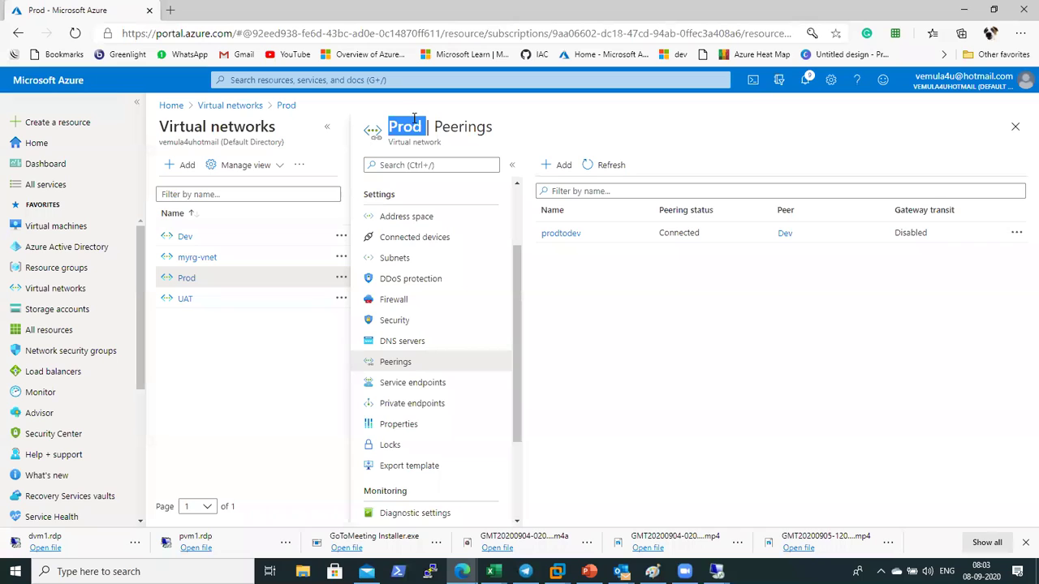
click(403, 341)
click(396, 369)
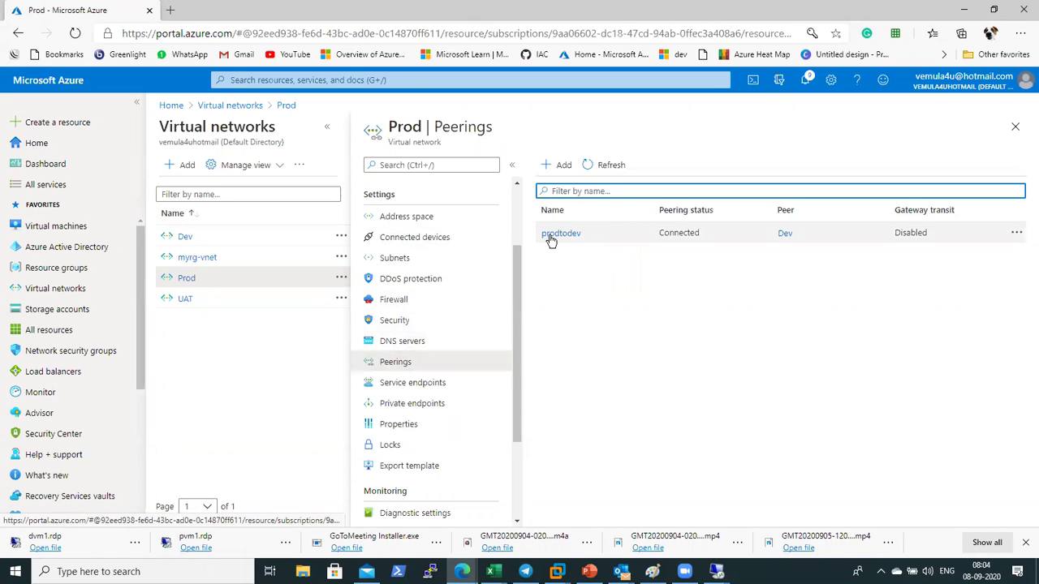
click(668, 231)
drag(668, 231, 690, 232)
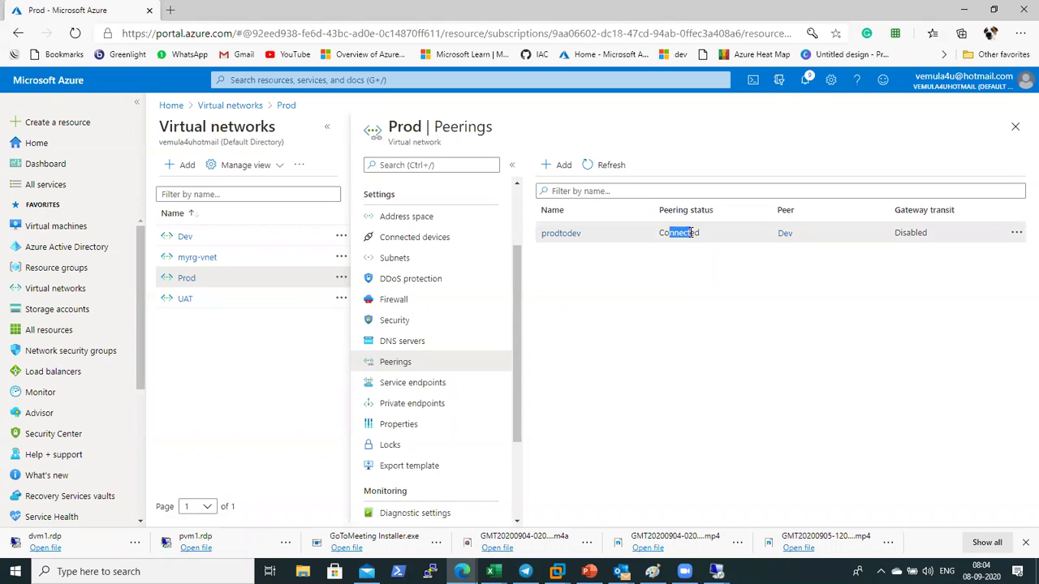
click(759, 317)
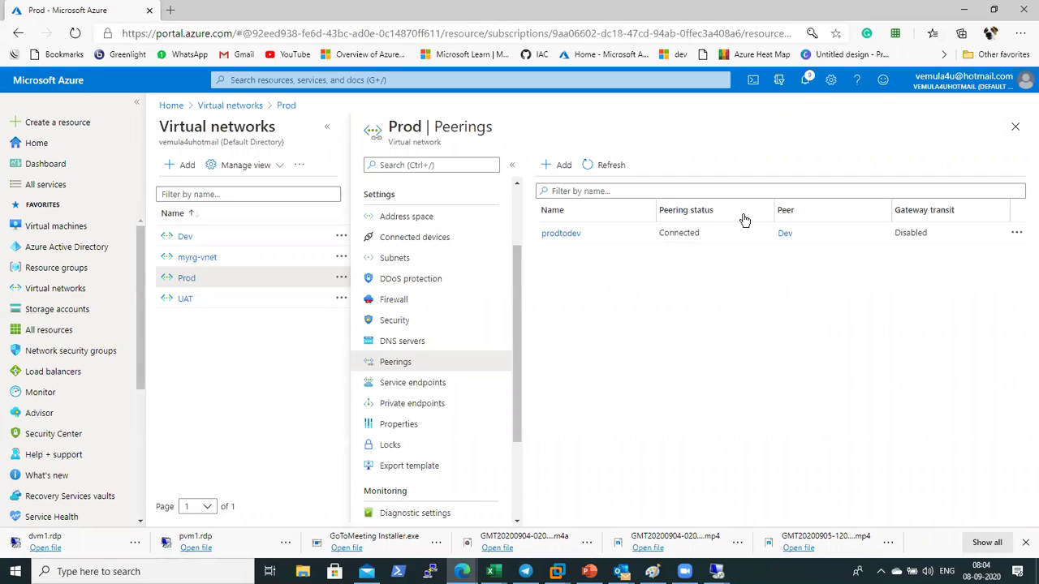
double_click(399, 127)
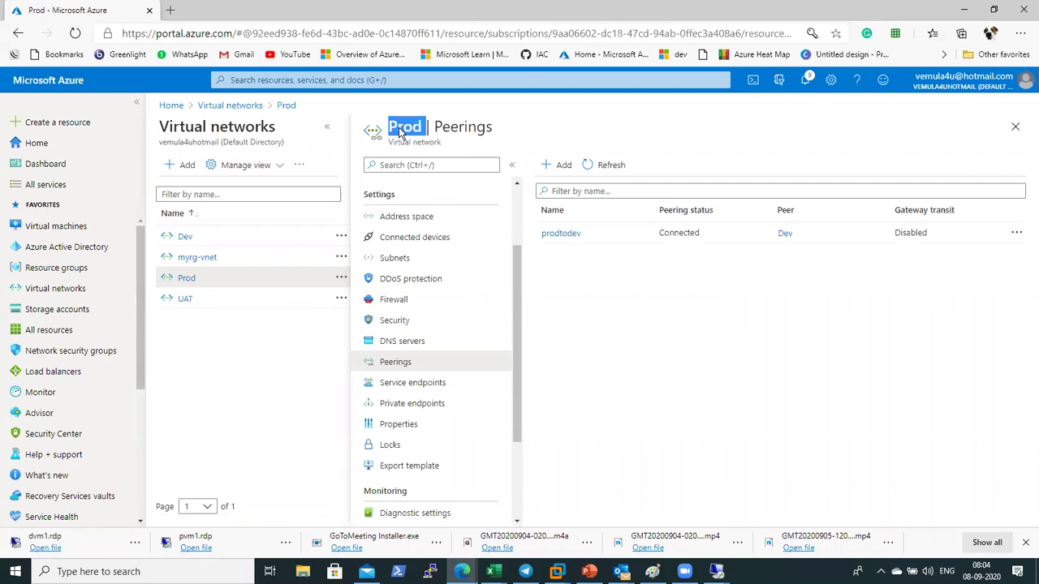
drag(792, 234, 763, 234)
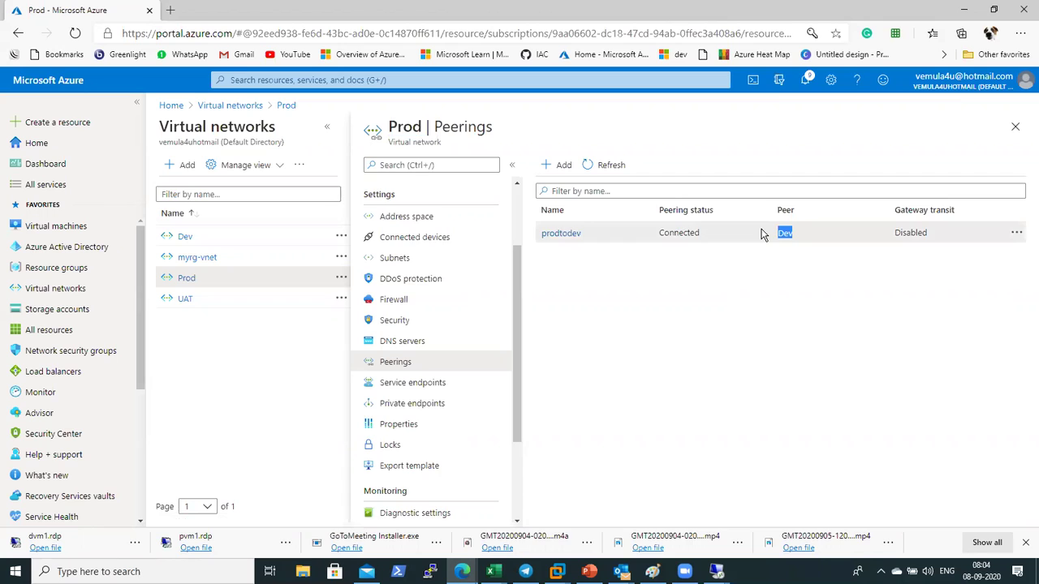
click(1016, 234)
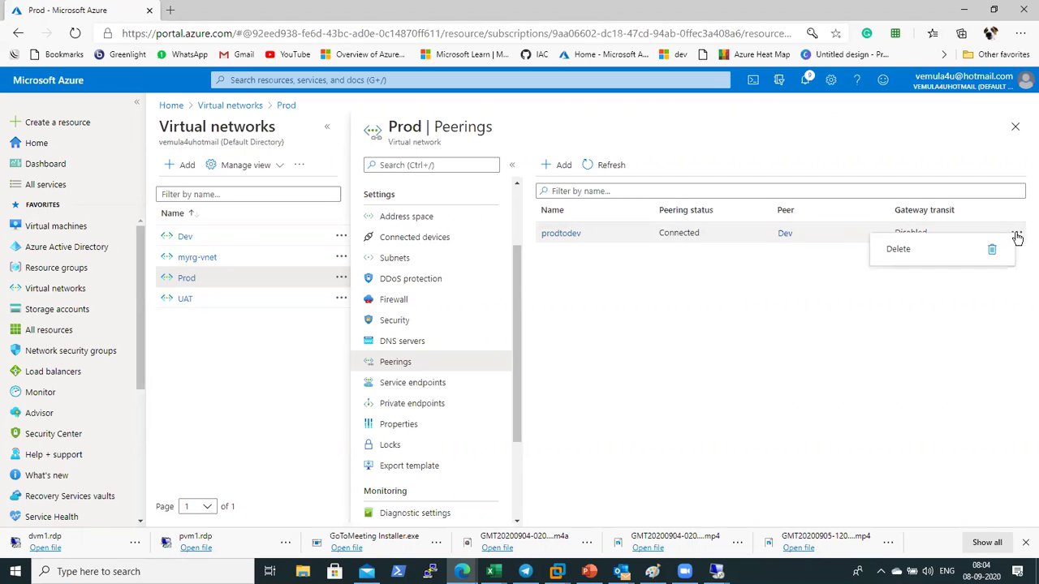
click(878, 325)
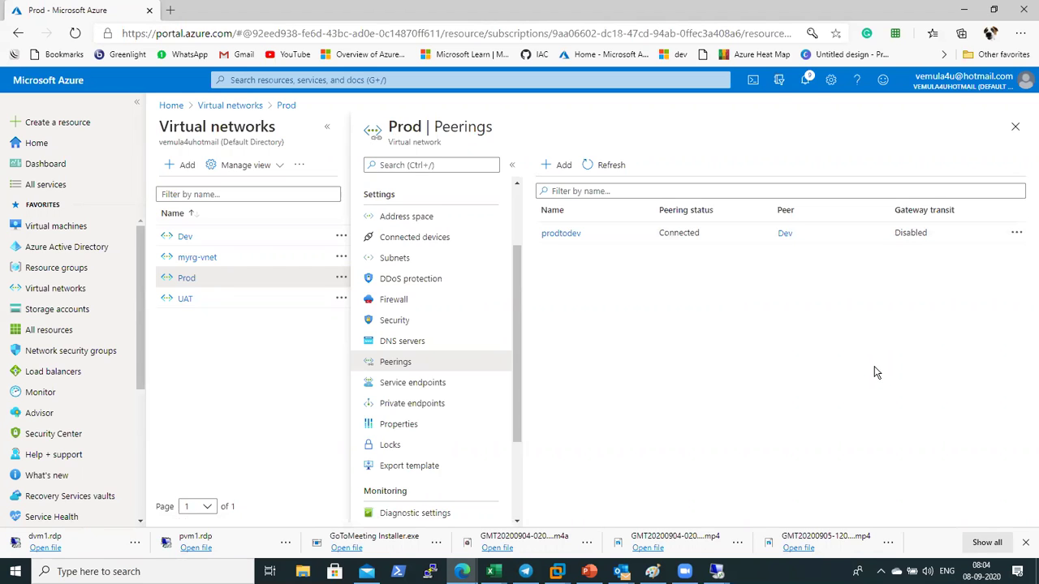
Open the Dev network's peerings and check the status and peer of devtoprod
click(182, 236)
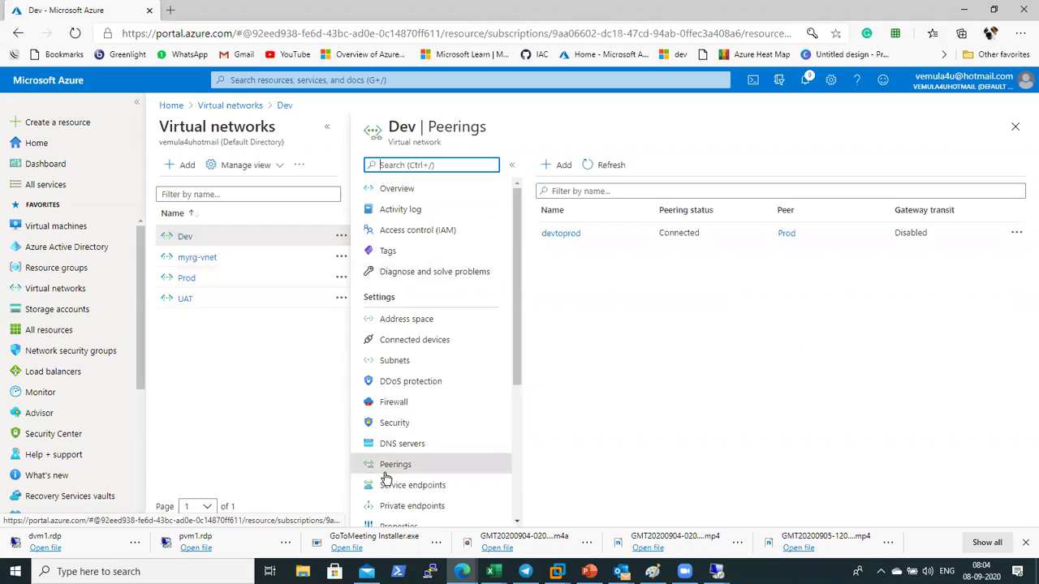
click(403, 443)
click(397, 464)
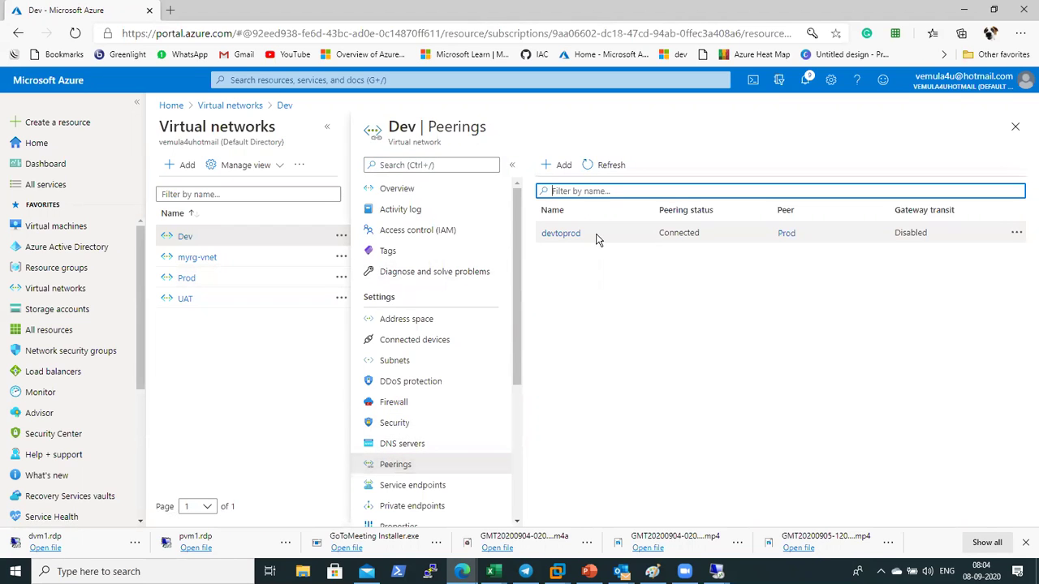
drag(677, 233, 696, 235)
double_click(403, 129)
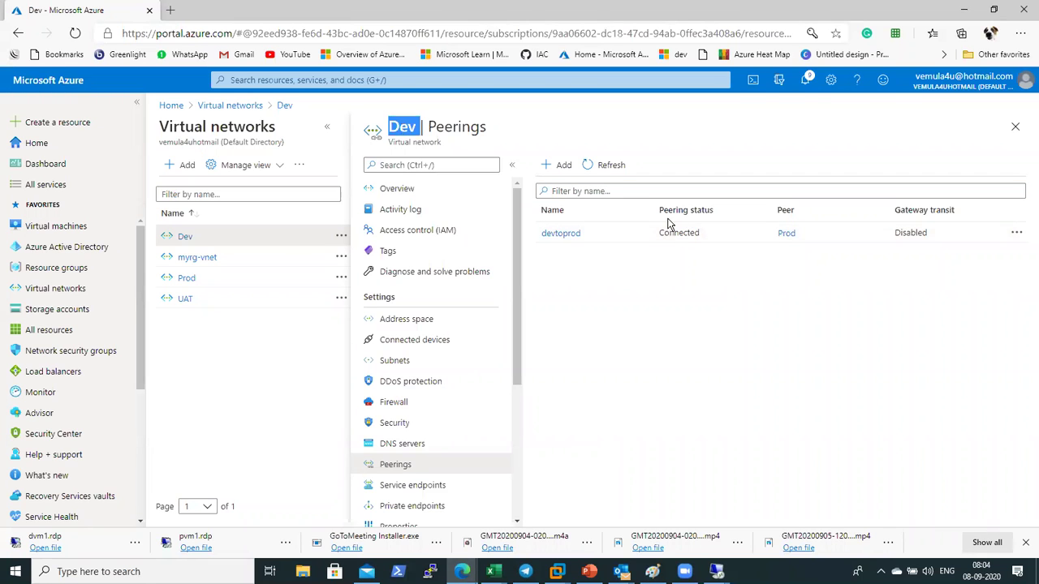
click(722, 467)
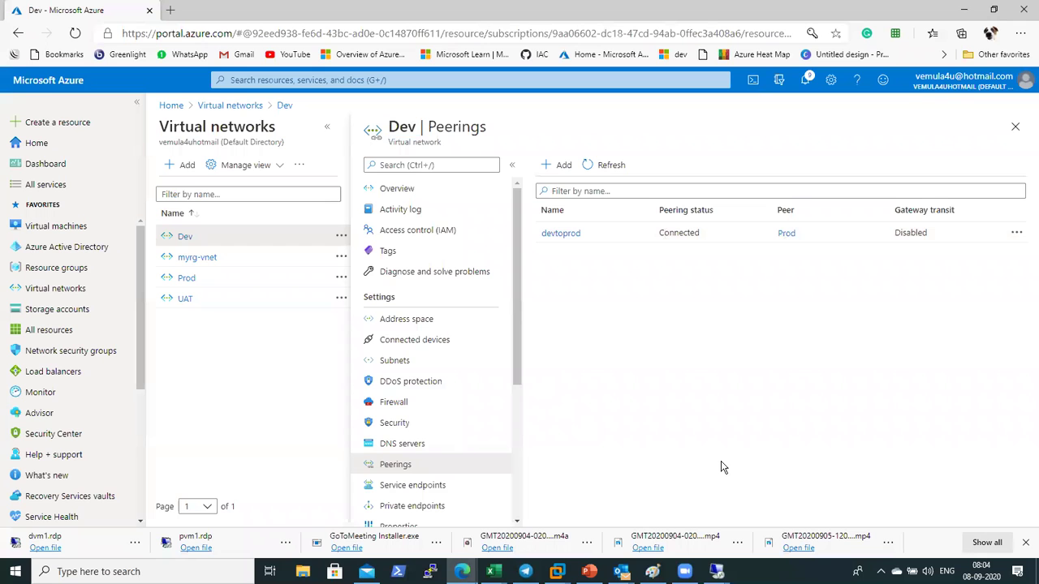
Switch to the dvm1 and pvm1 remote desktop sessions and check the running pings side by side
key(alt+Tab)
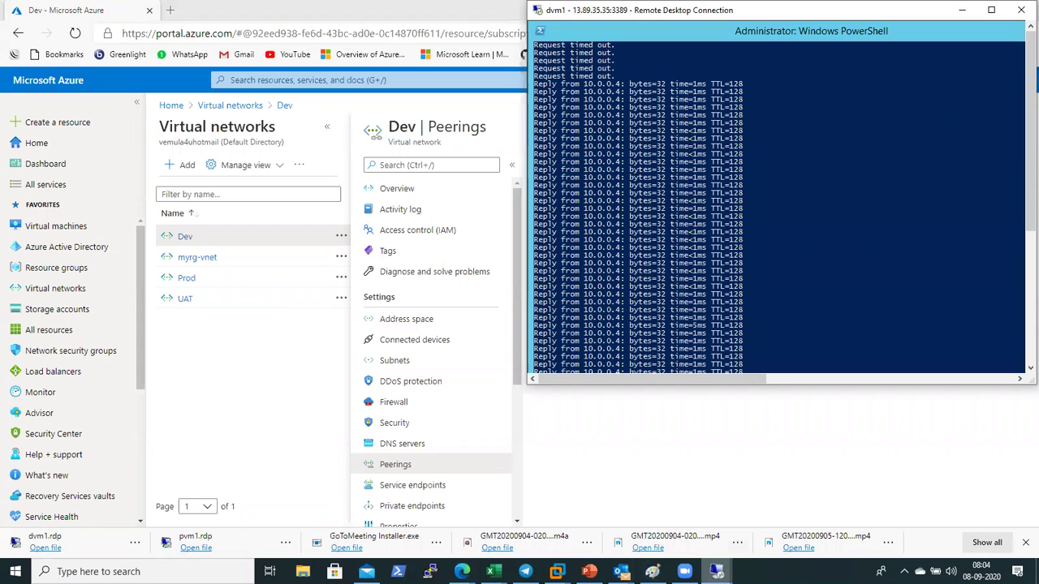
mouse_move(703, 552)
click(689, 531)
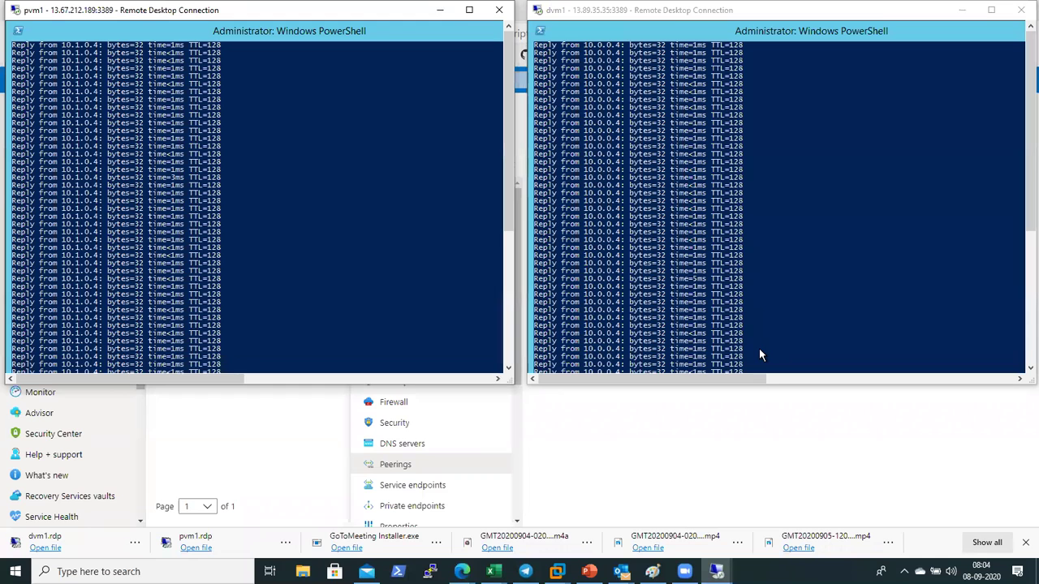
In the Paint diagram, label the Prod-to-Dev arrow prodtodev and the return arrow devtoprod
click(651, 572)
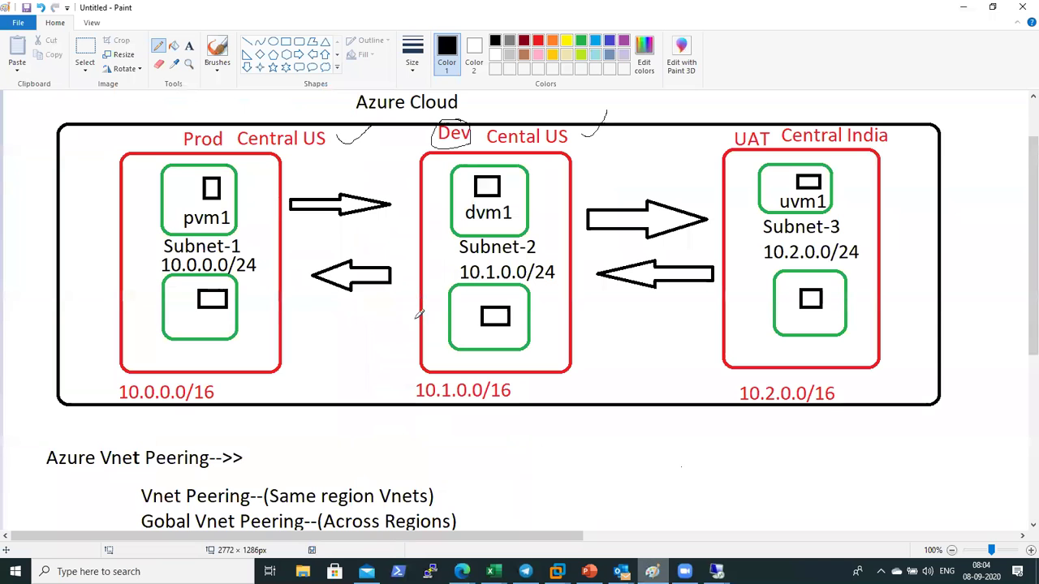
click(188, 46)
drag(297, 170, 522, 194)
text(prodtodev)
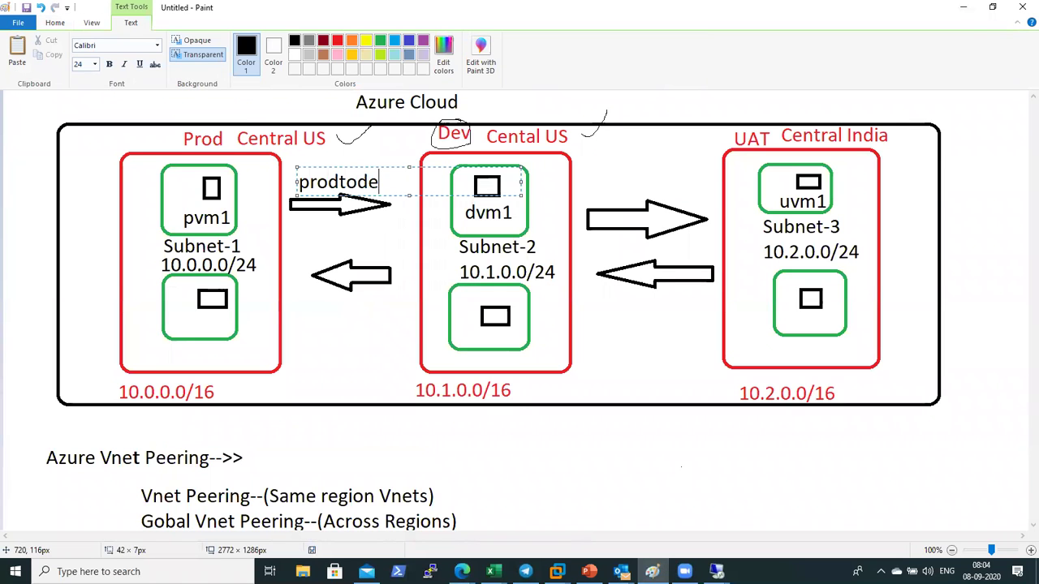
click(299, 302)
drag(299, 302, 523, 330)
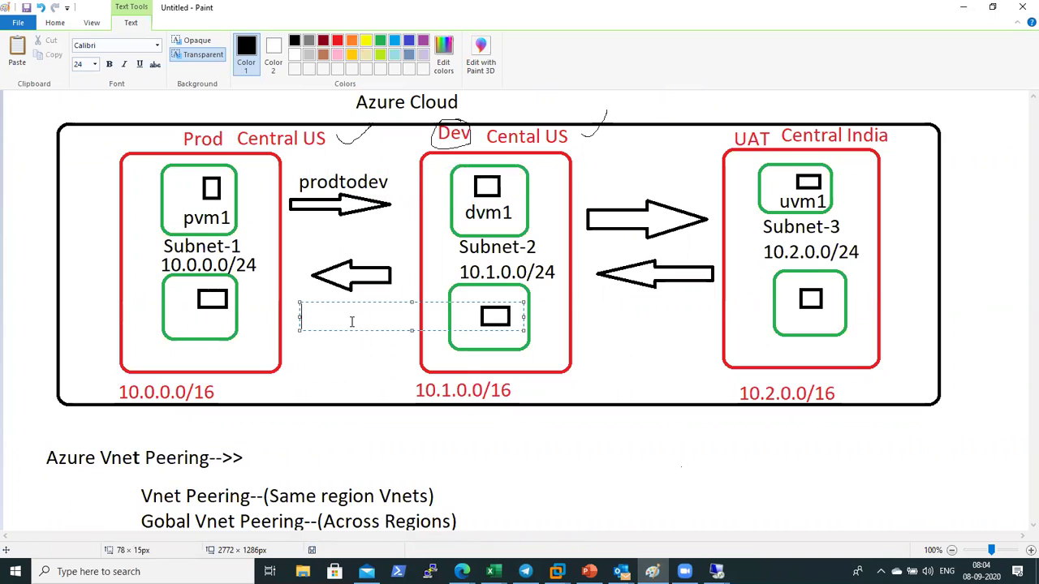
text(devtoprod)
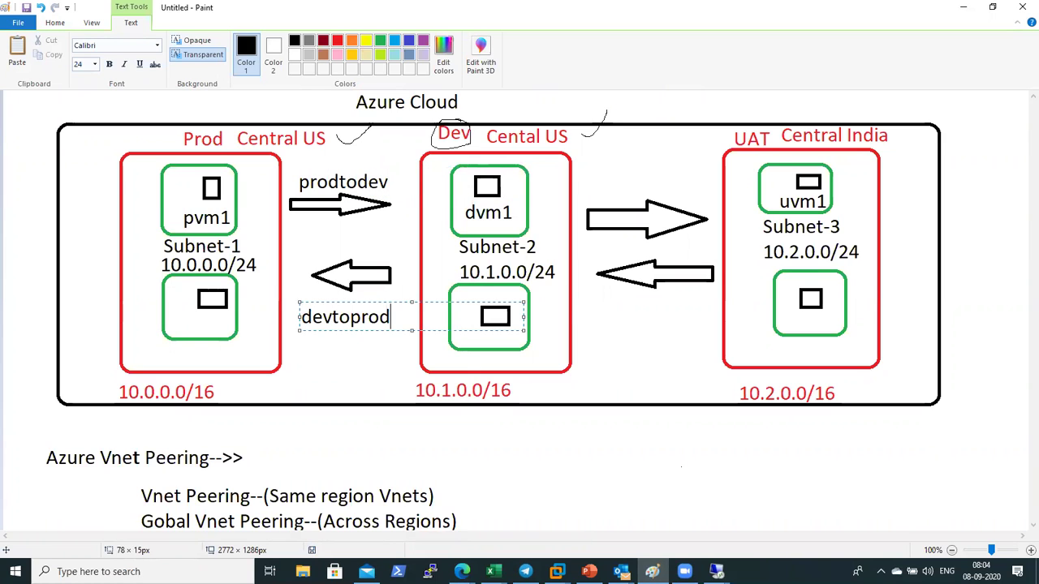
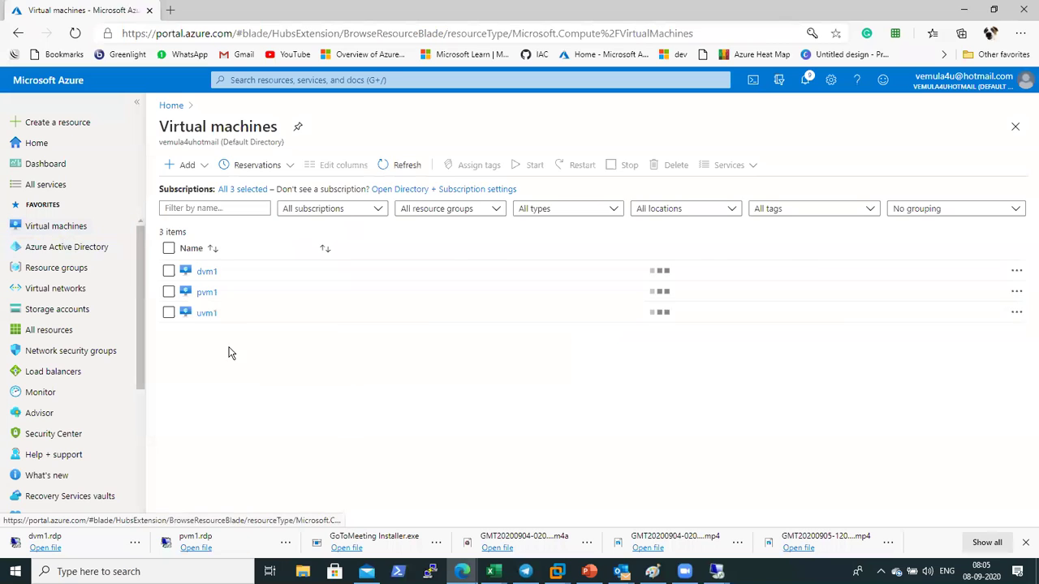
Download the RDP file for the uvm1 virtual machine in Azure and launch its remote desktop connection
click(205, 312)
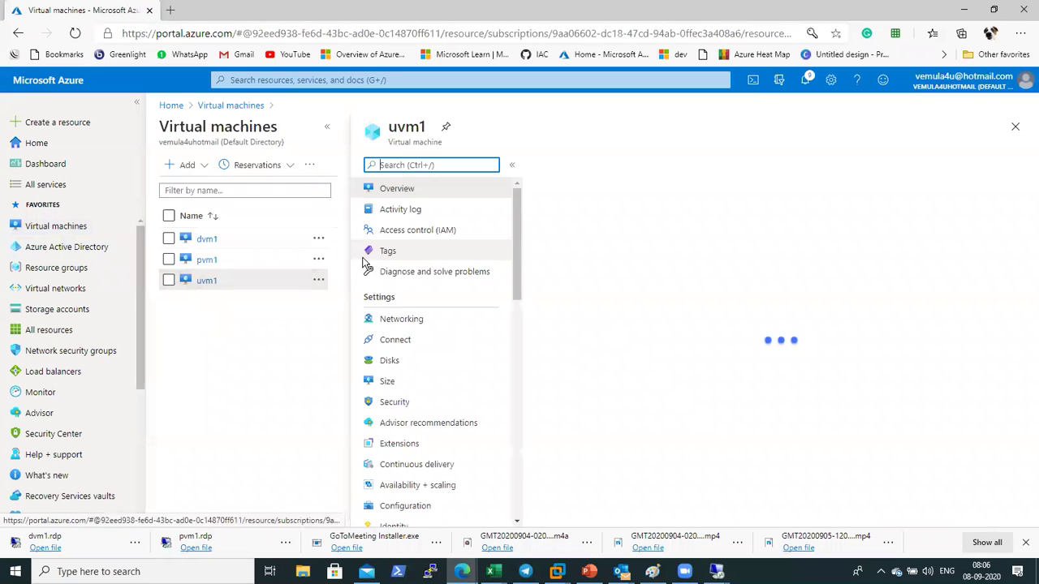
click(372, 169)
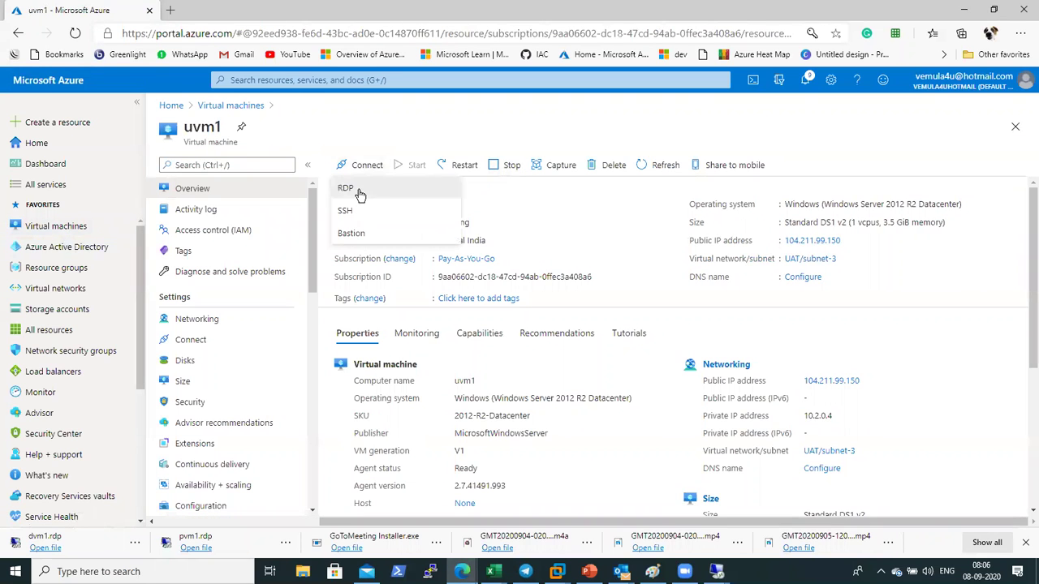
click(347, 188)
click(590, 367)
click(98, 540)
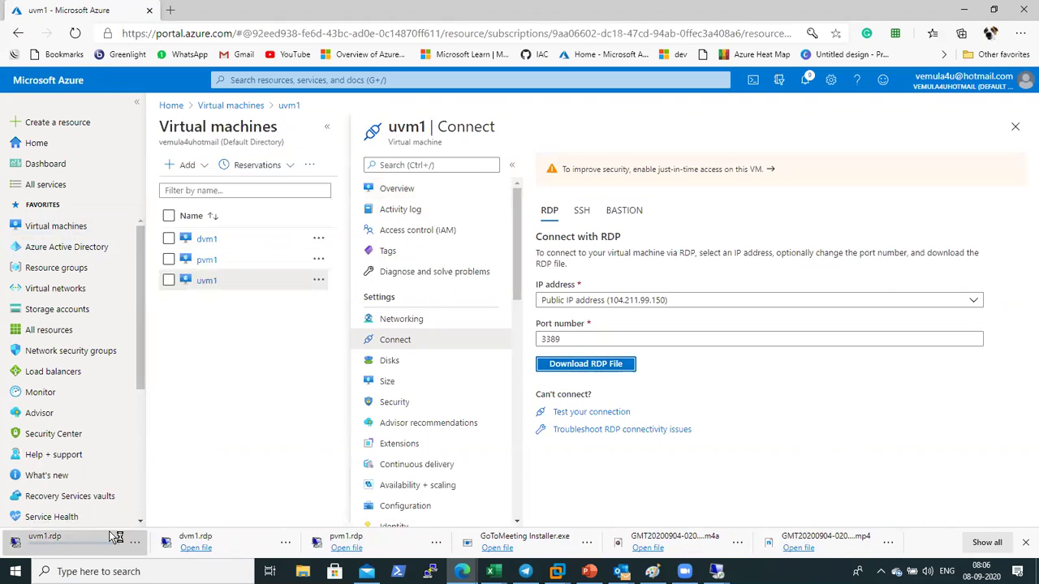
click(609, 357)
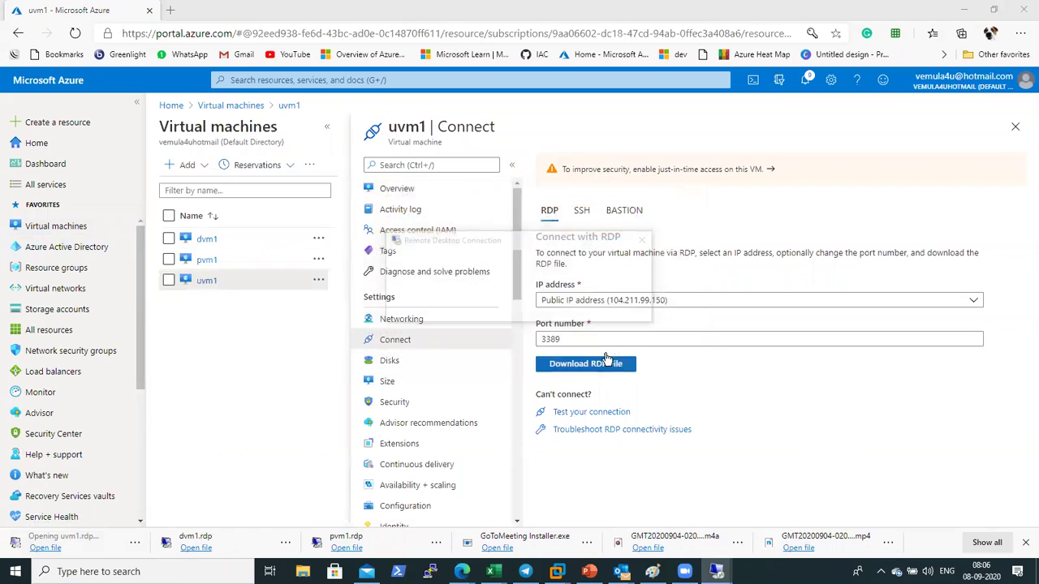
Sign in to uvm1 with the username and account password, choosing to connect despite the certificate errors
text(vijay)
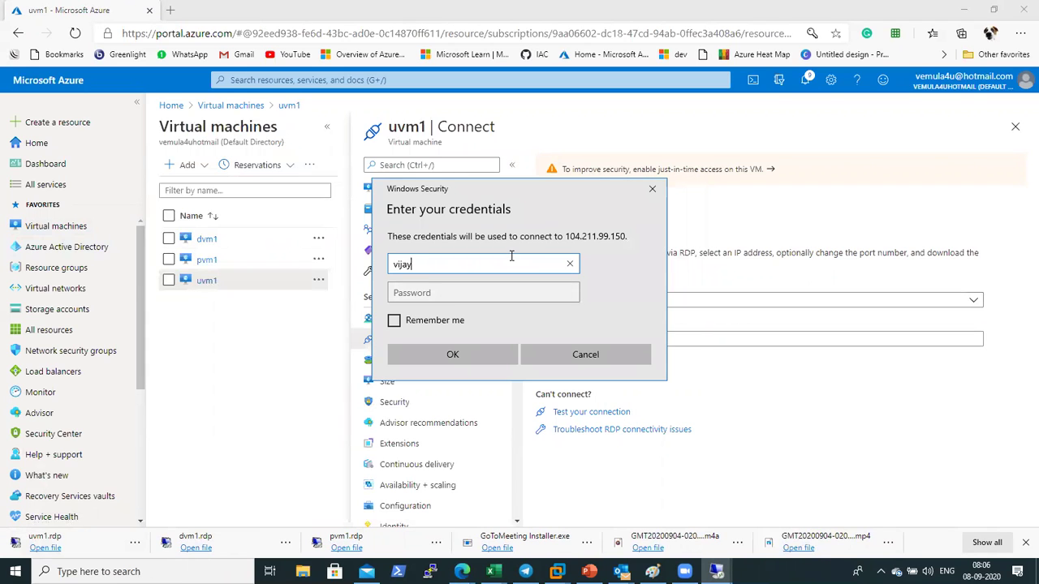
key(Tab)
text(**********)
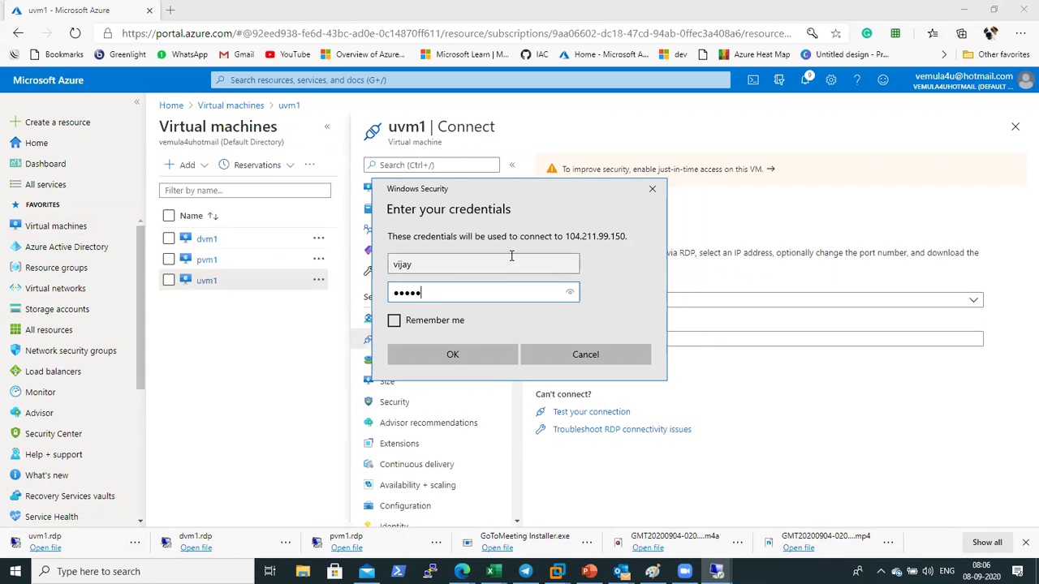
text(***)
key(Return)
key(Left)
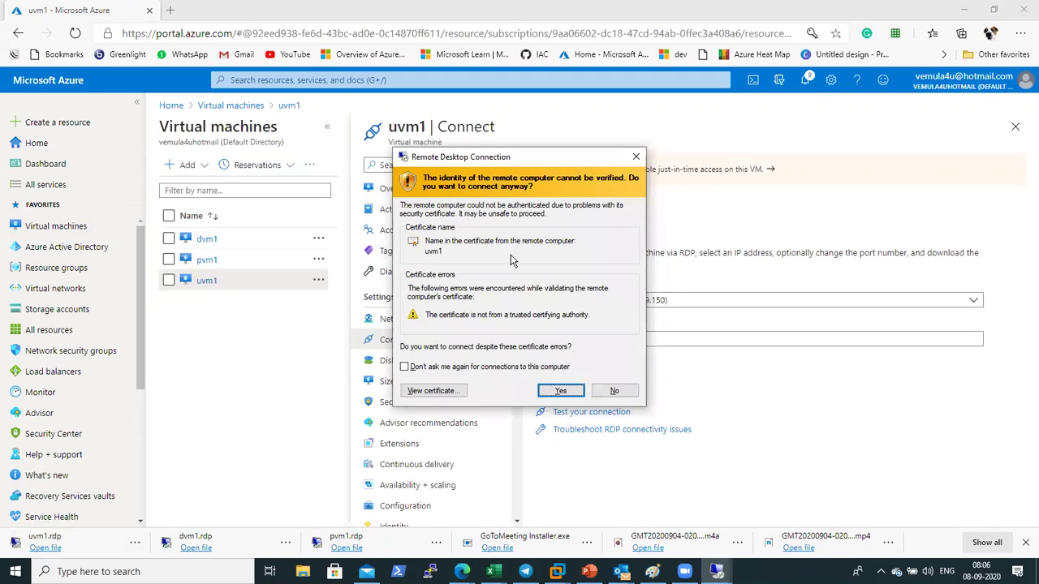
Connect to uvm1 despite the certificate errors and decline network discovery on the remote machine
key(Return)
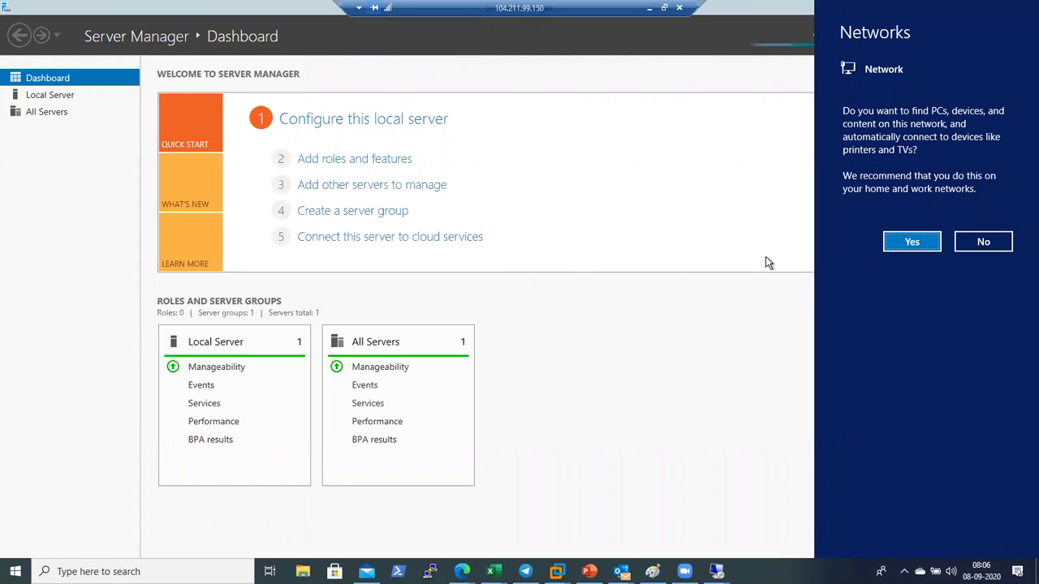
click(983, 241)
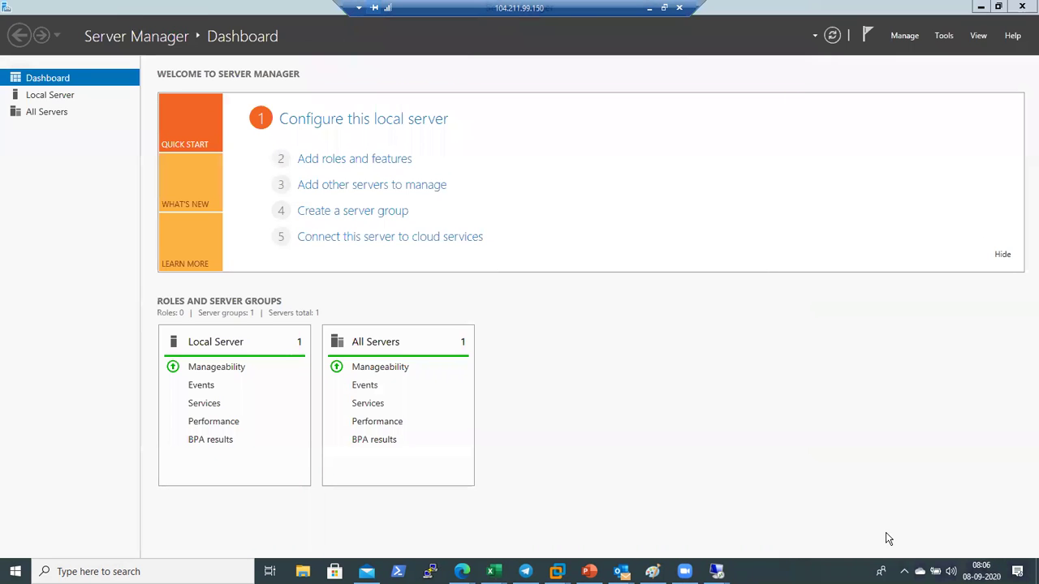
Shrink the full-screen uvm1 session to a window and open PowerShell in it
click(664, 7)
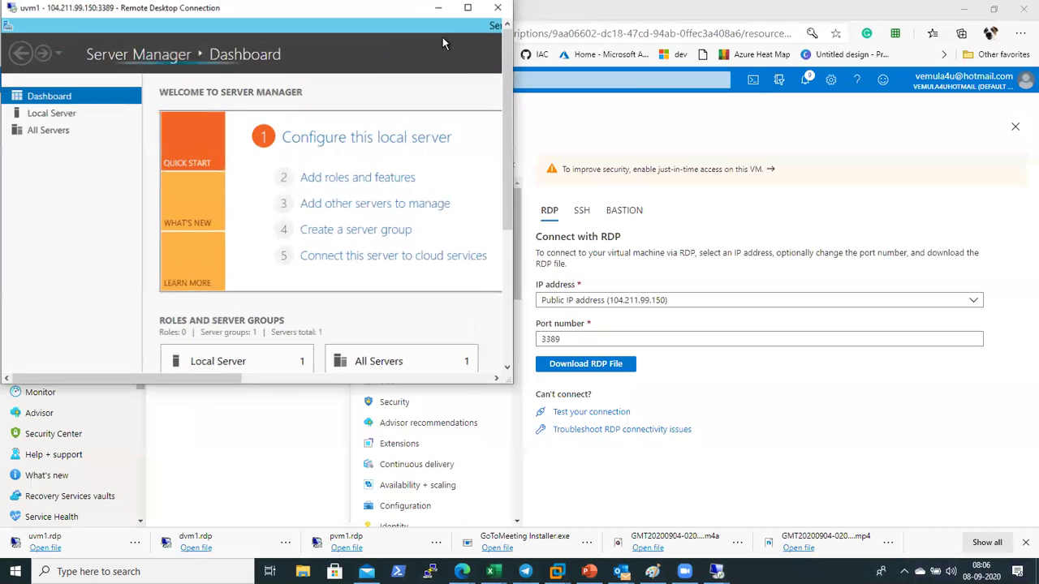
double_click(393, 13)
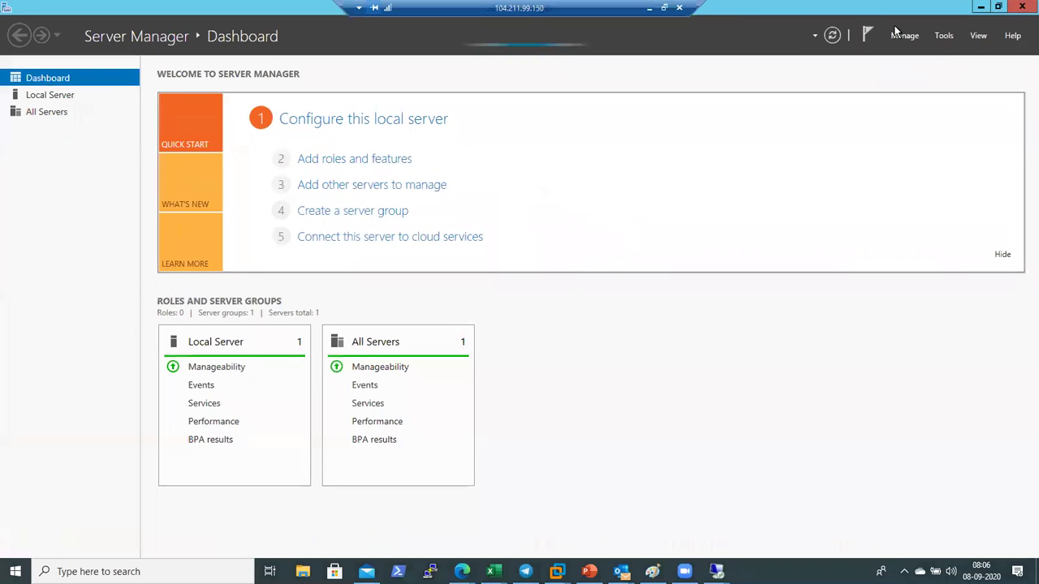
click(664, 7)
drag(506, 128, 509, 271)
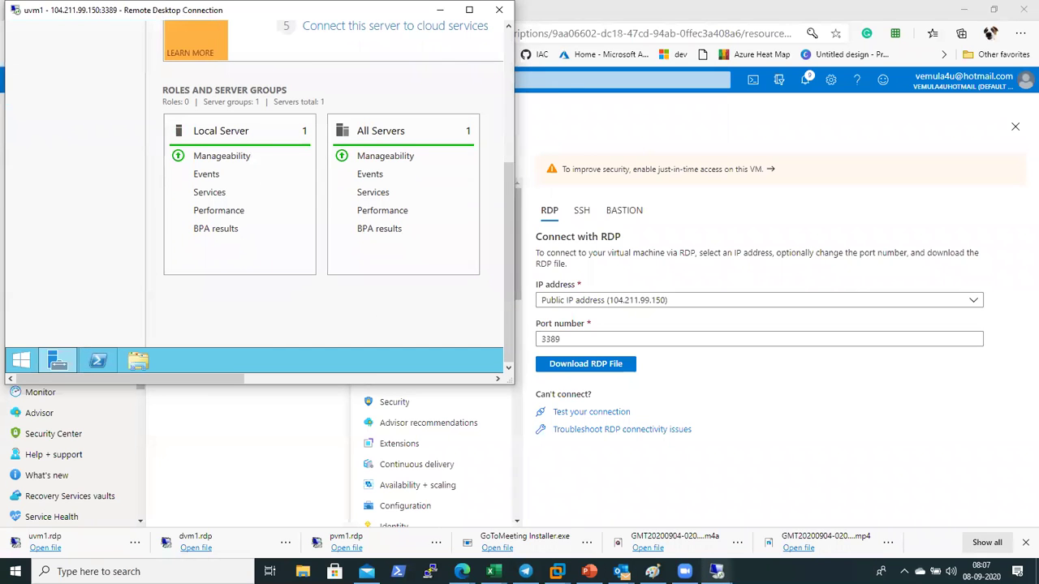
Bring up the dvm1 remote session and place its window beside the uvm1 session
mouse_move(717, 571)
click(699, 525)
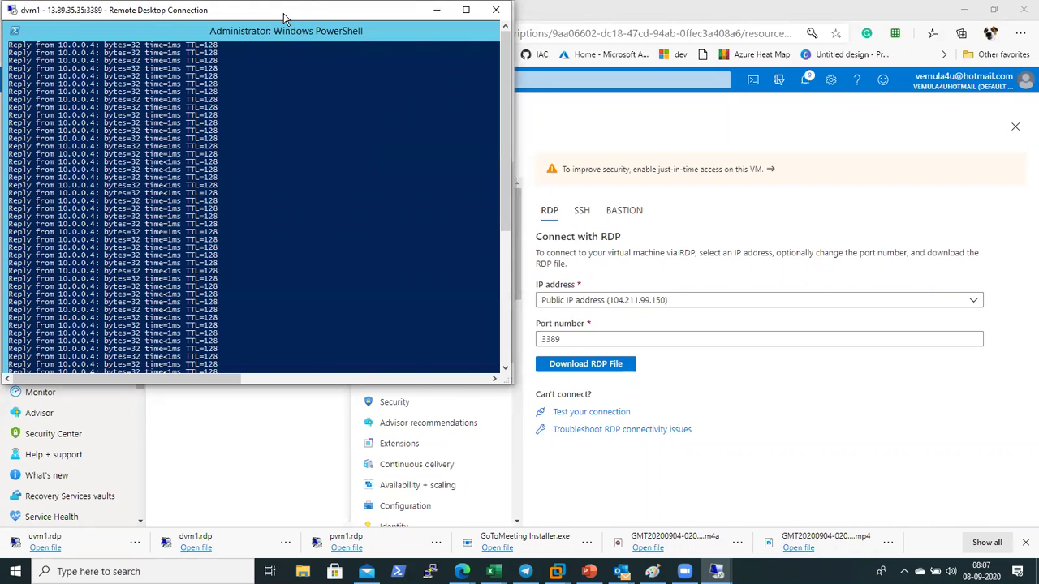
drag(284, 16, 802, 16)
Stop the running ping in dvm1's PowerShell and clear the console with cls
click(824, 124)
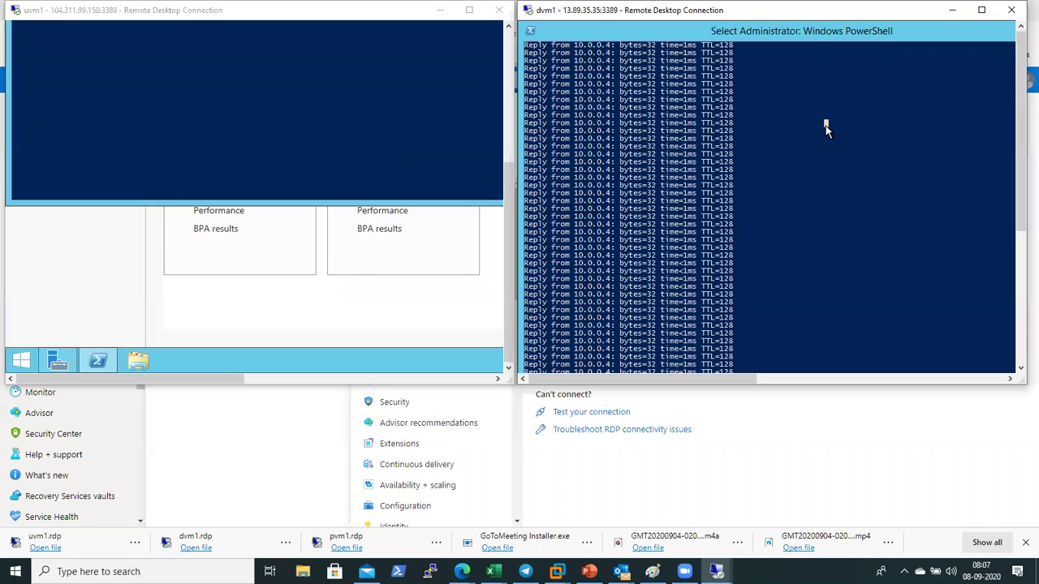
key(Escape)
click(814, 167)
right_click(814, 167)
click(840, 217)
right_click(840, 216)
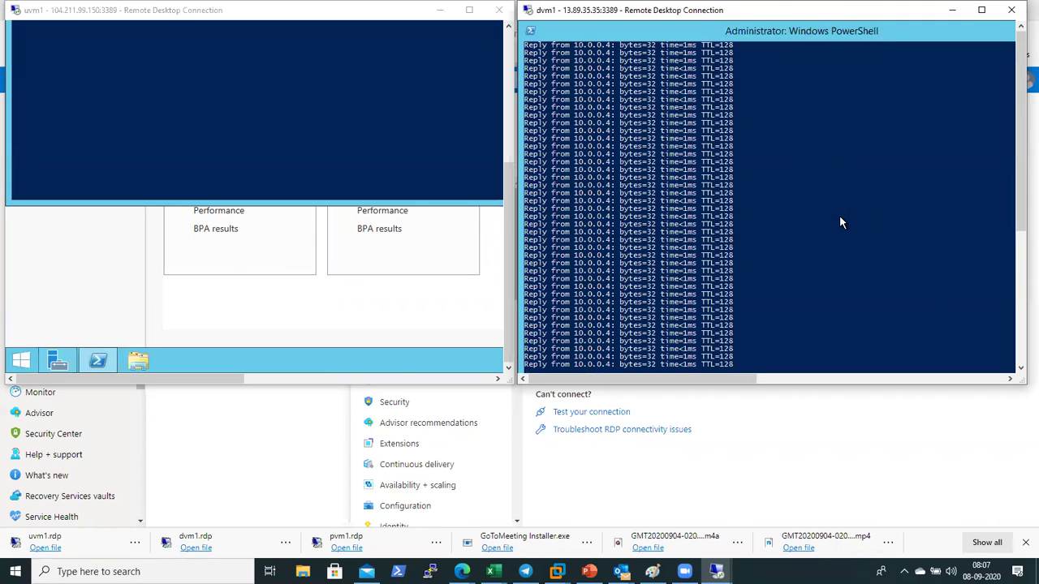
drag(1020, 206, 991, 288)
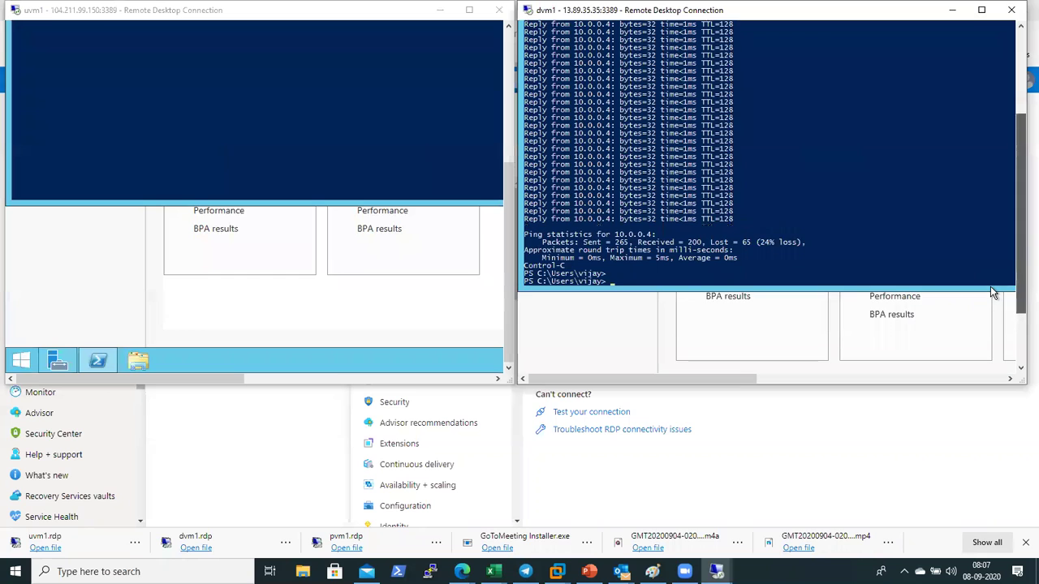
text(cls)
key(Return)
drag(1020, 204, 1020, 121)
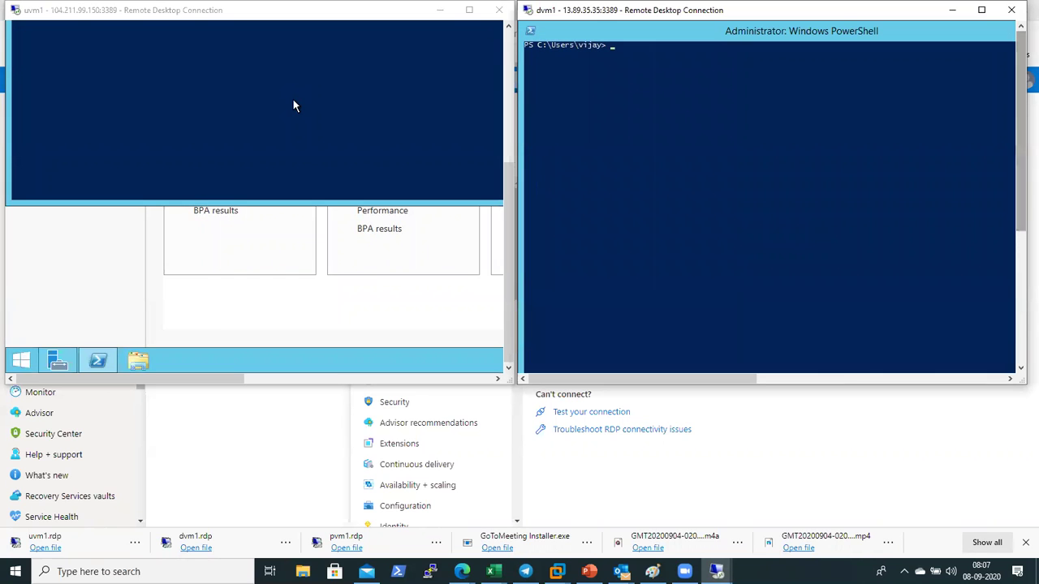
Run ipconfig in PowerShell on uvm1 and on dvm1 to read their IP addresses
click(294, 106)
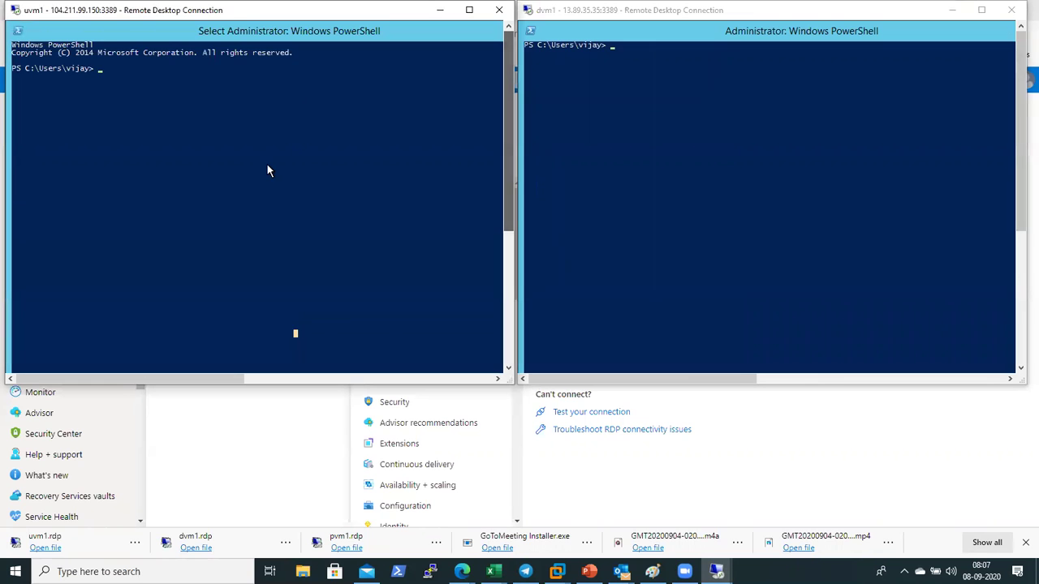
text(ipconfig)
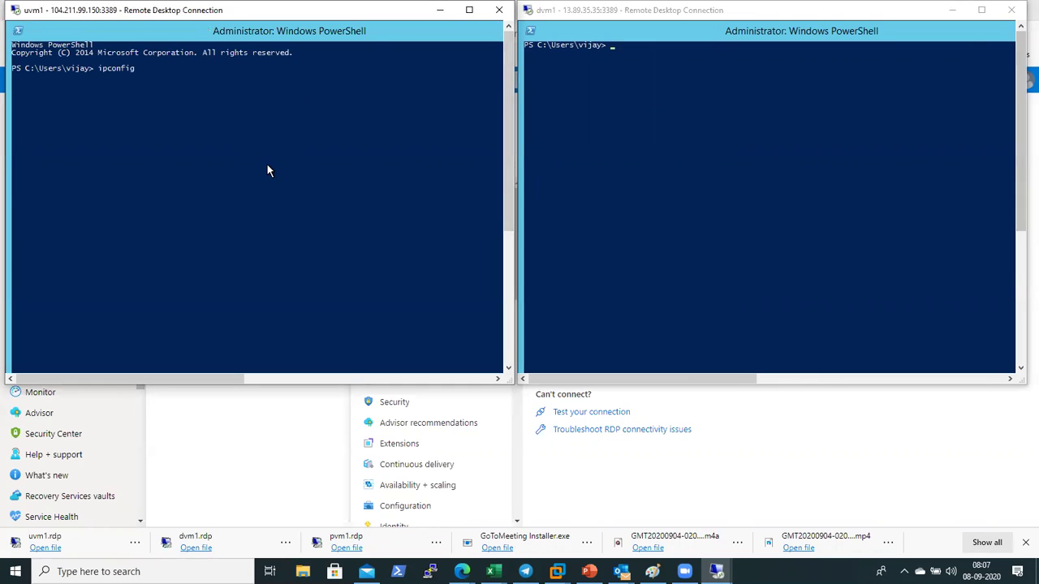
key(Return)
click(495, 171)
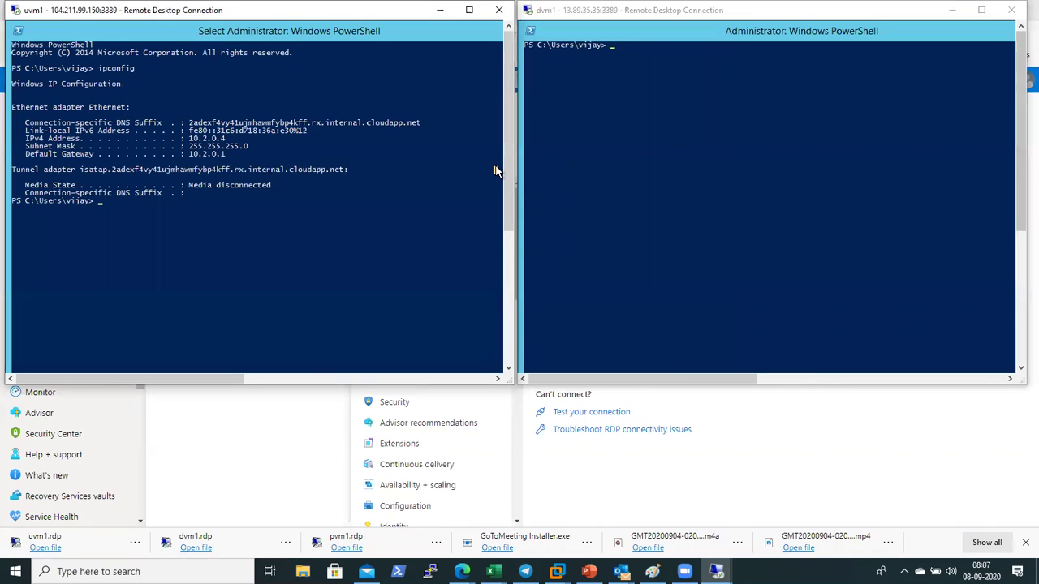
click(598, 162)
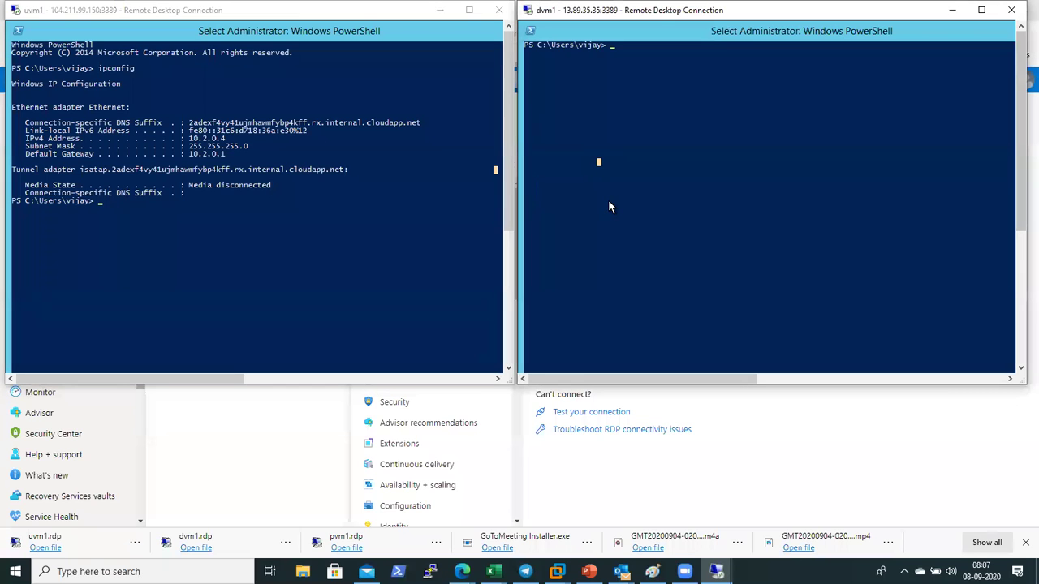
text(ipconfig)
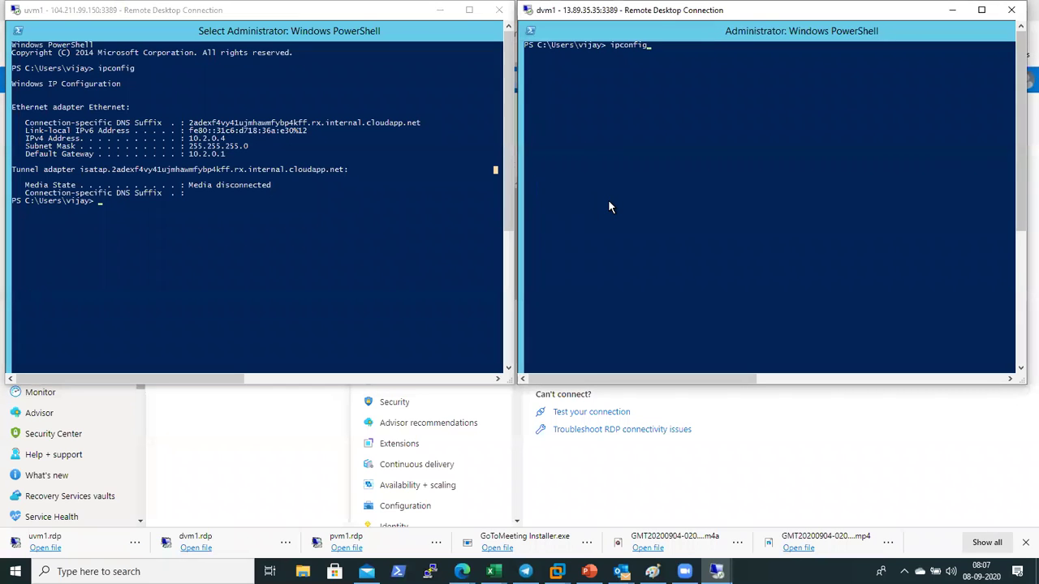
key(Return)
Ping 10.1.0.4 from uvm1's PowerShell to test its connection to dvm1
click(226, 313)
text(pin)
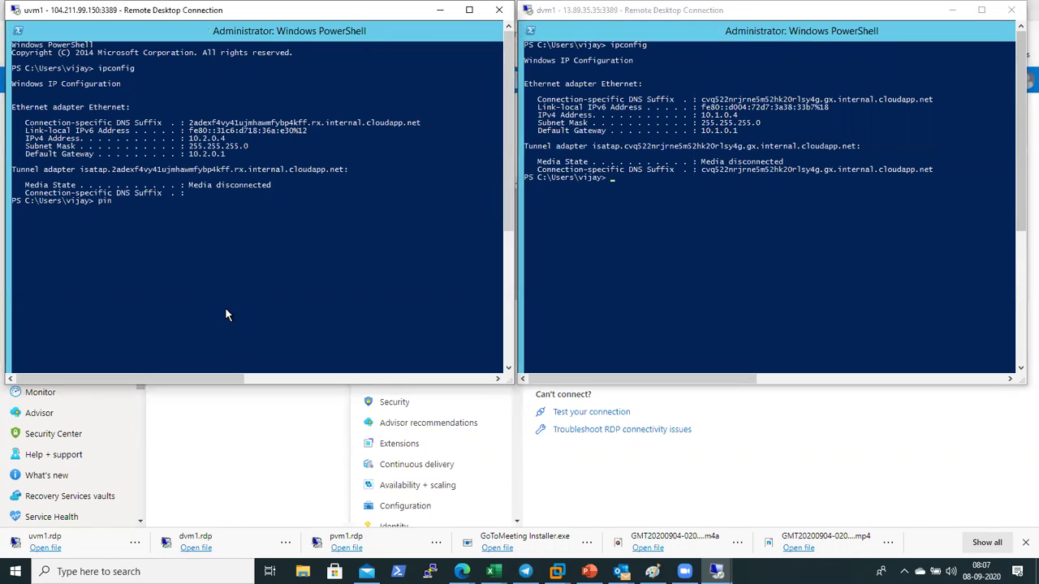
text(g 10.1.0.4)
click(250, 203)
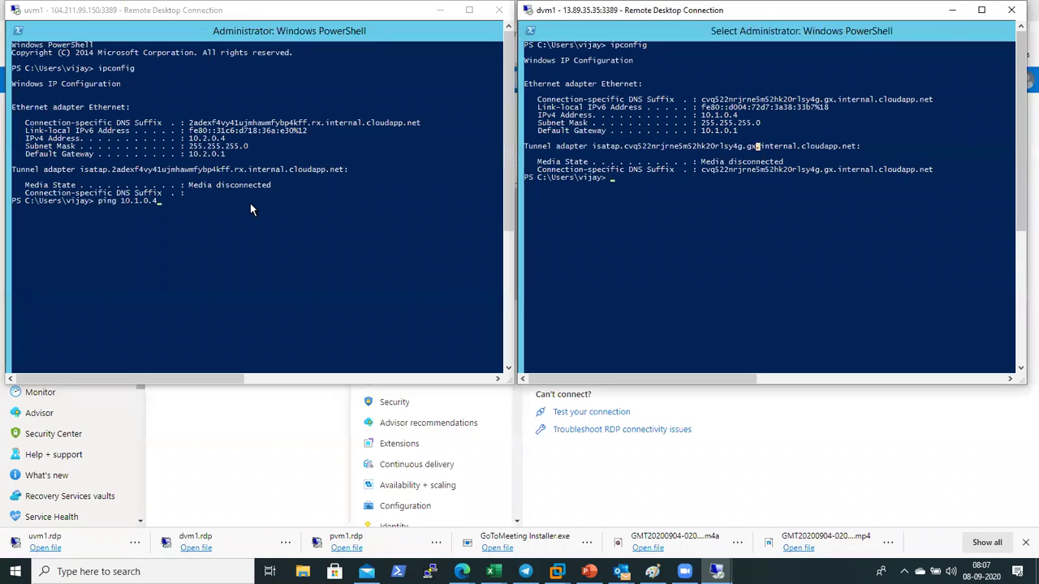
key(Escape)
click(250, 203)
key(Escape)
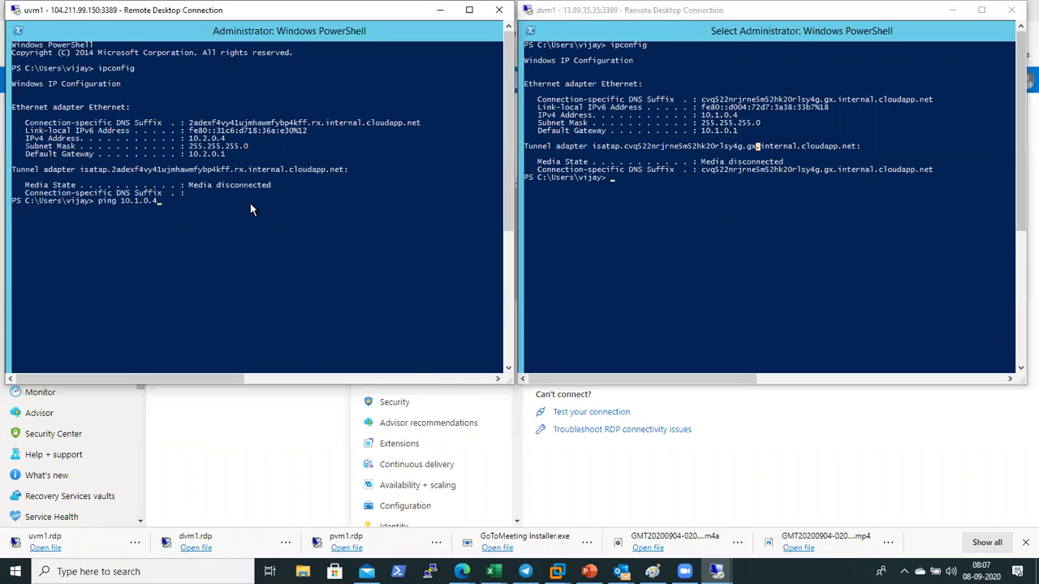
key(Return)
Ping 10.2.0.4 from dvm1's PowerShell to test its connection to uvm1
click(692, 282)
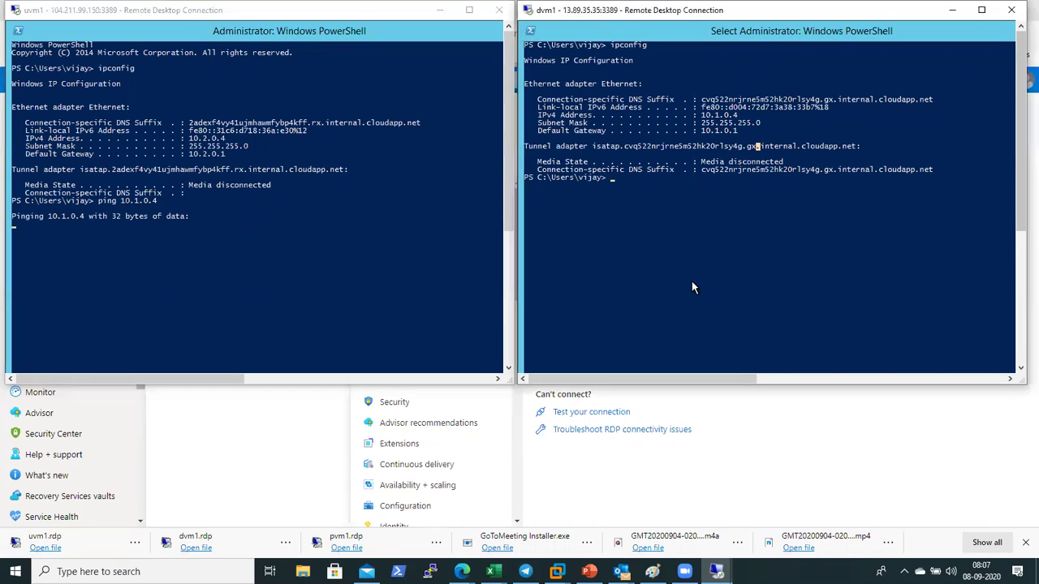
key(Escape)
text(ping 10.2.0.4)
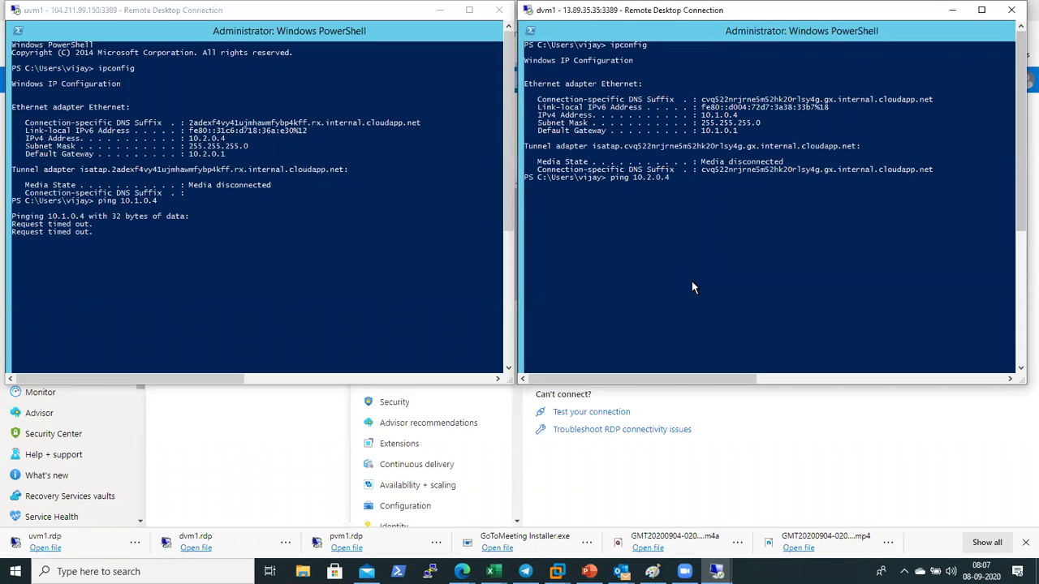
key(Return)
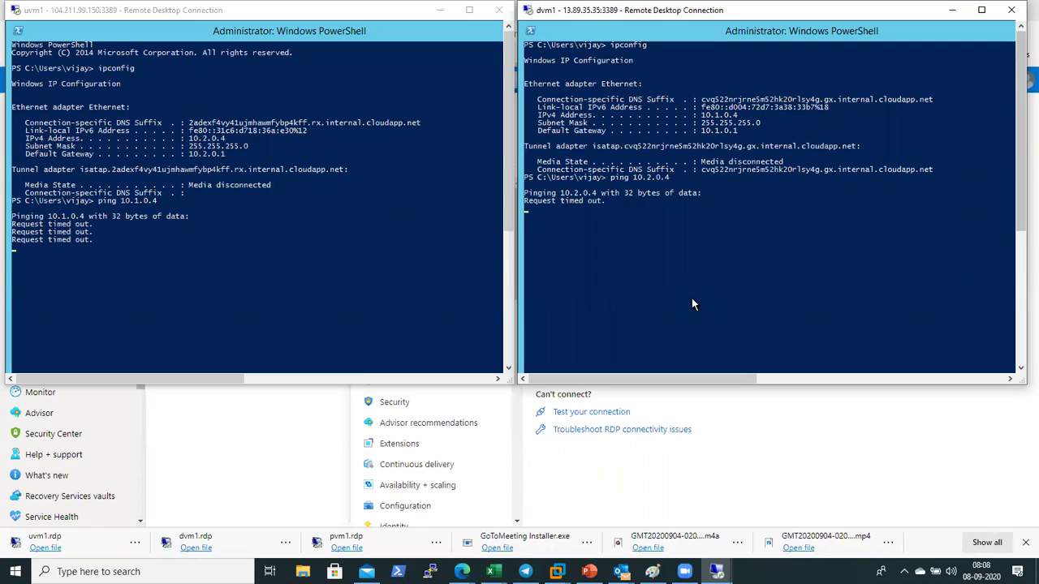
Start a continuous ping from uvm1 to dvm1 with ping 10.1.0.4 -t
click(400, 250)
key(ctrl+v)
key(Up)
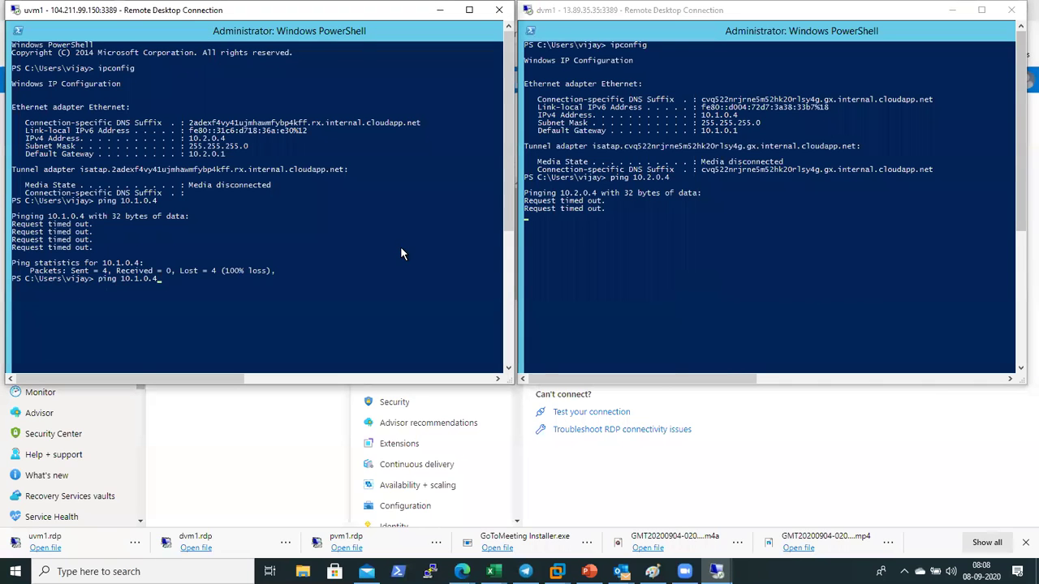
text(-t)
key(Return)
Stop the current ping on dvm1 and start a continuous one with ping 10.2.0.4 -t
click(766, 233)
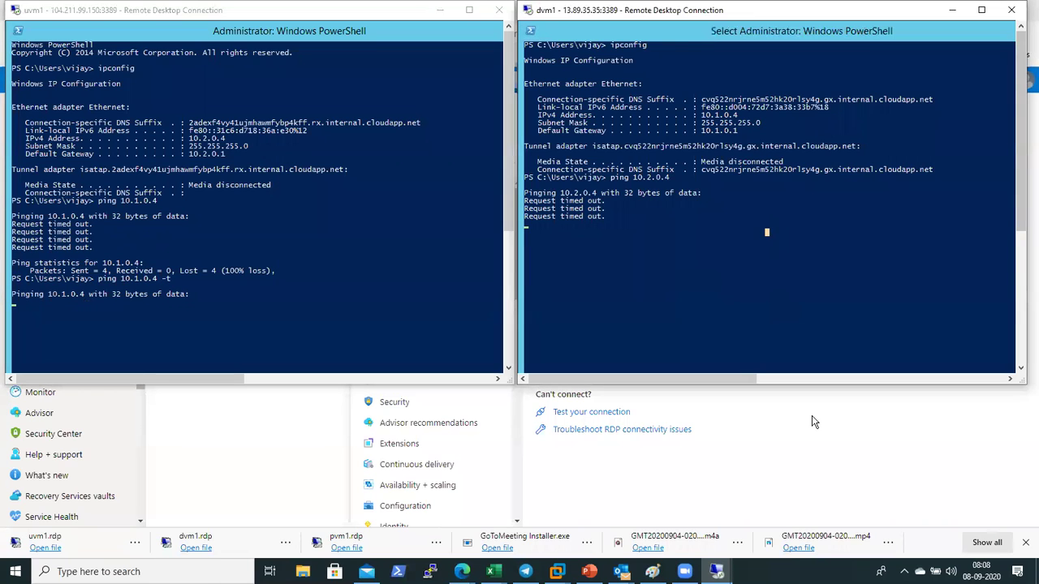
key(Escape)
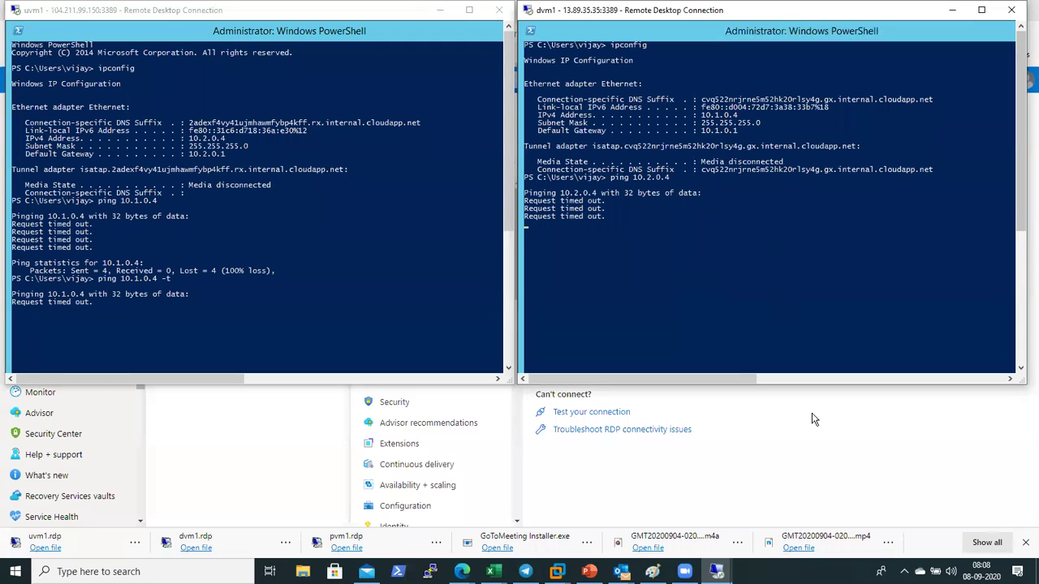
key(ctrl+c)
text(ping 10.2.0.4 -t)
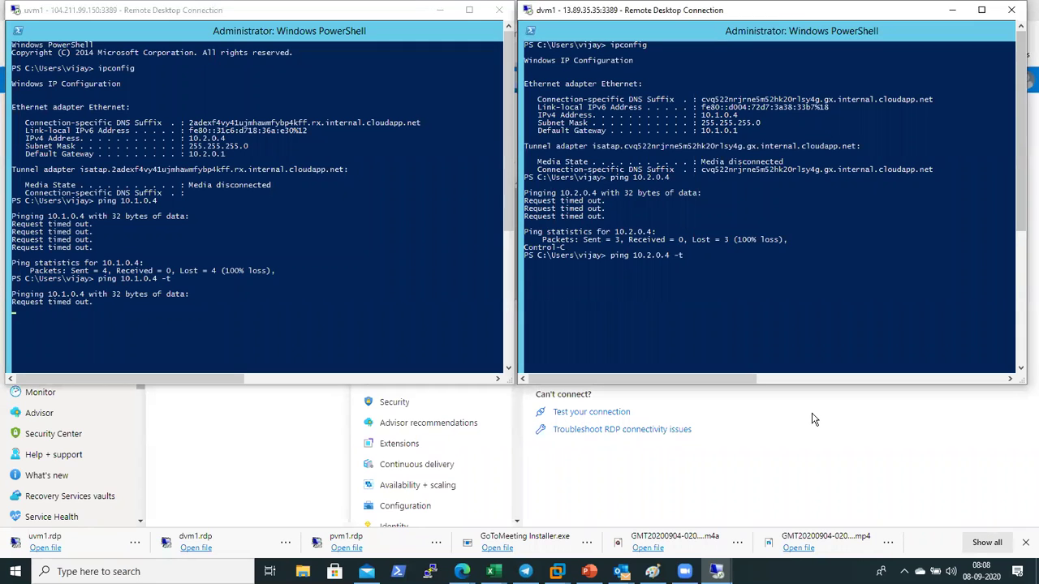
key(Return)
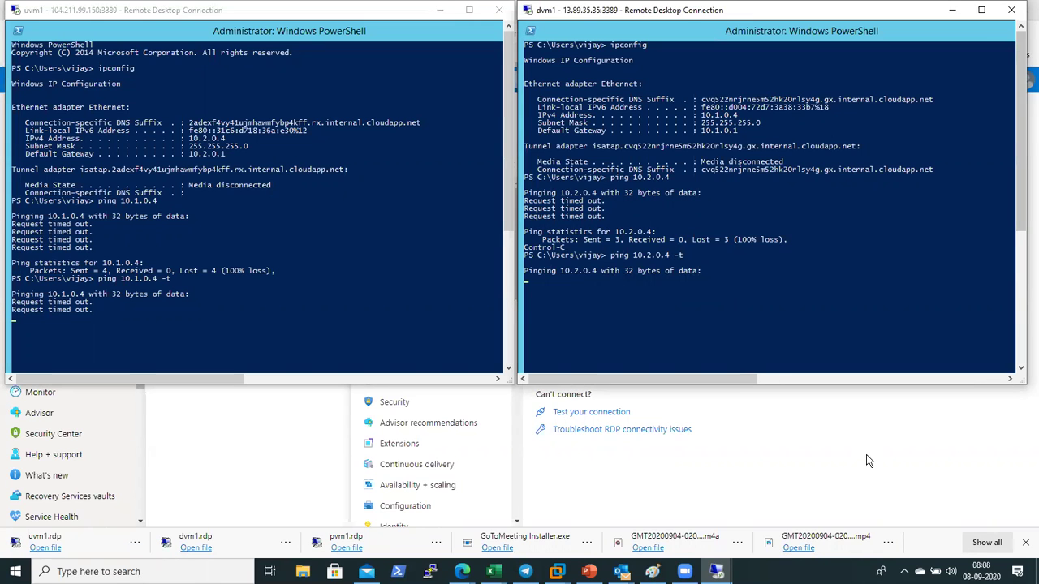
Switch to the Azure portal and start adding a new peering to the Dev virtual network
click(653, 572)
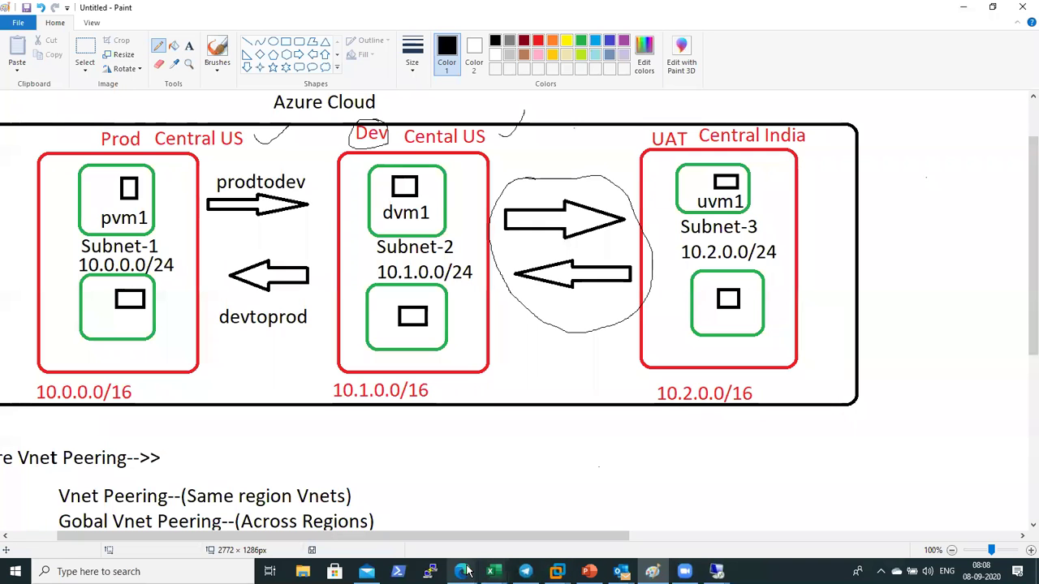
mouse_move(452, 573)
click(394, 519)
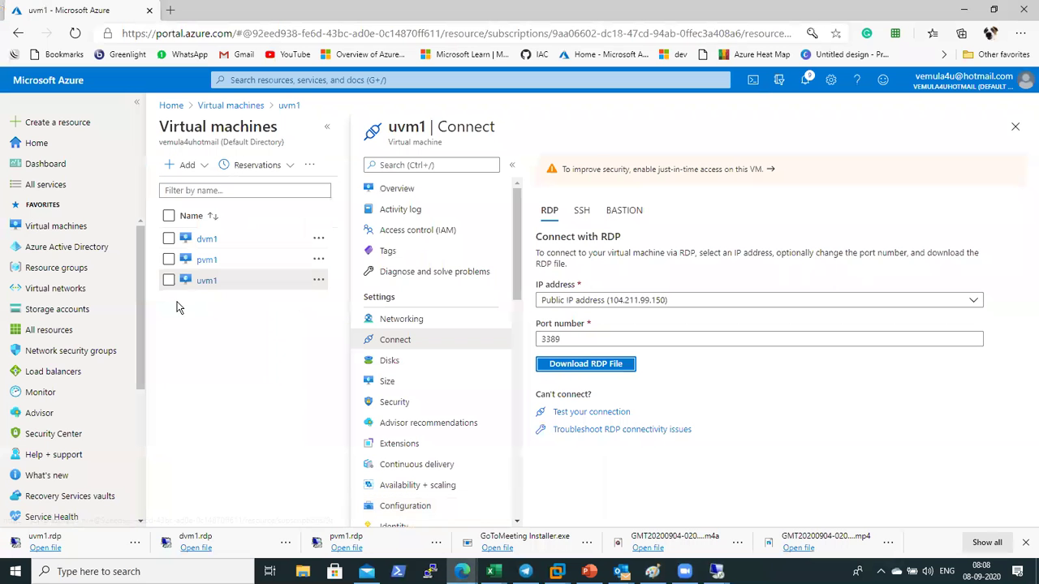
click(47, 290)
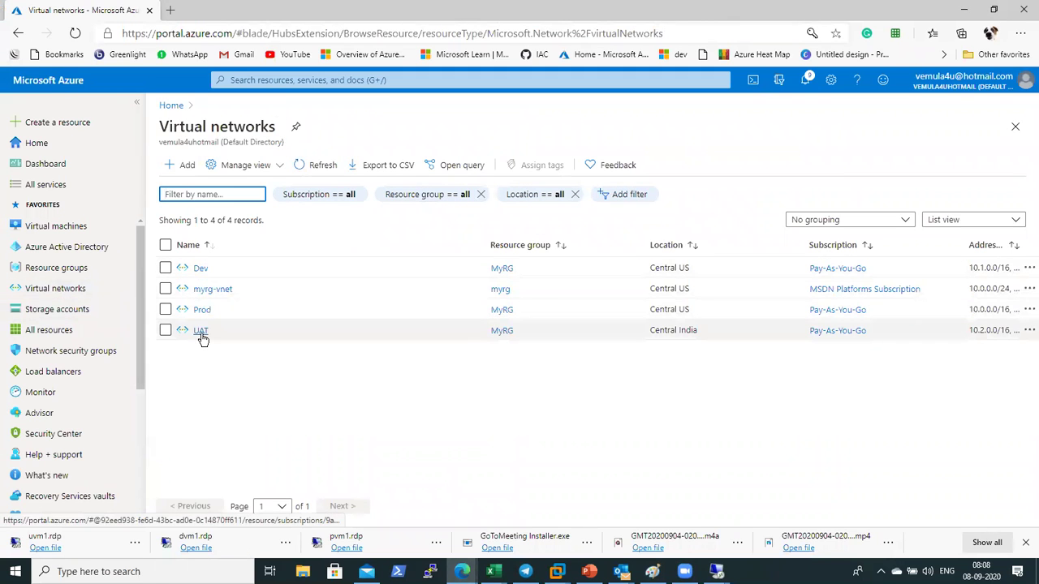
click(201, 270)
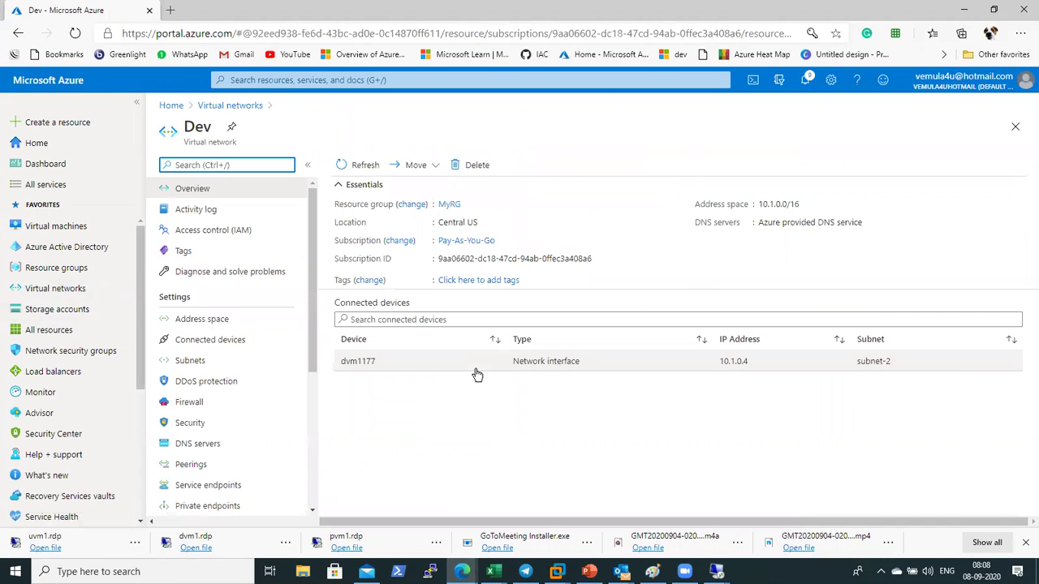
click(189, 464)
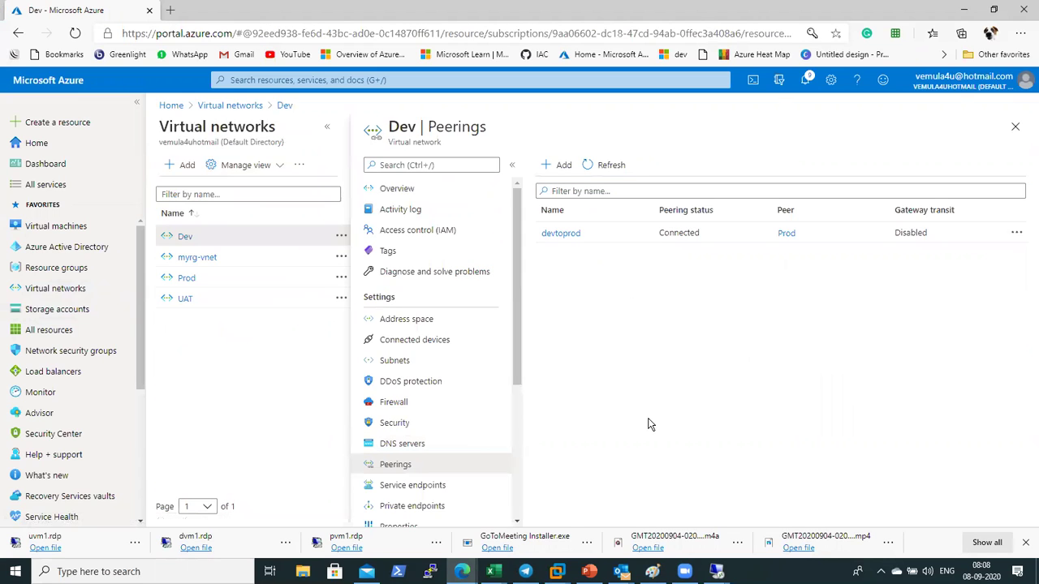
click(557, 165)
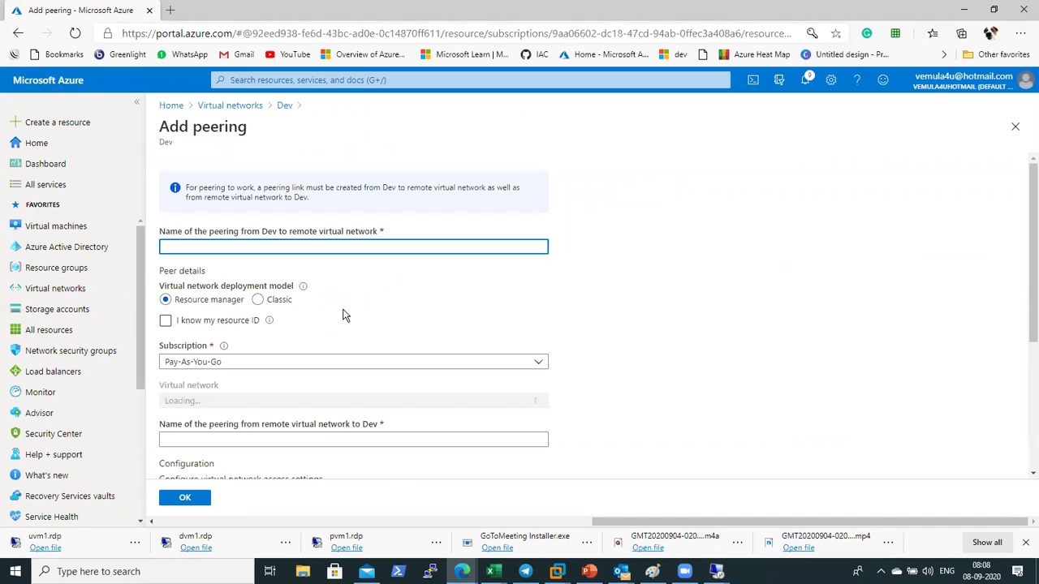
Name the peering from Dev to the remote virtual network devtouat
click(279, 243)
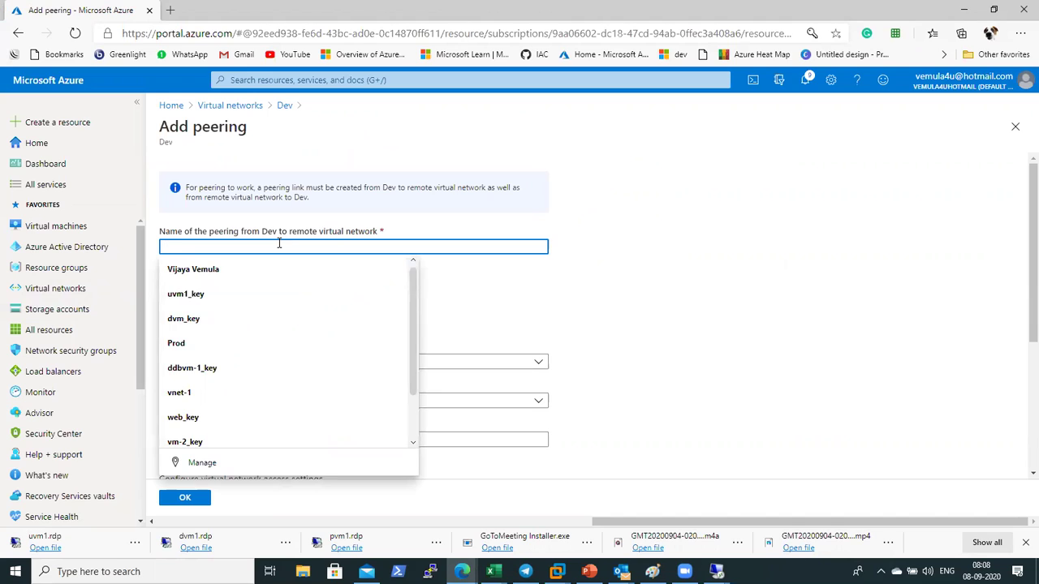
text(devt)
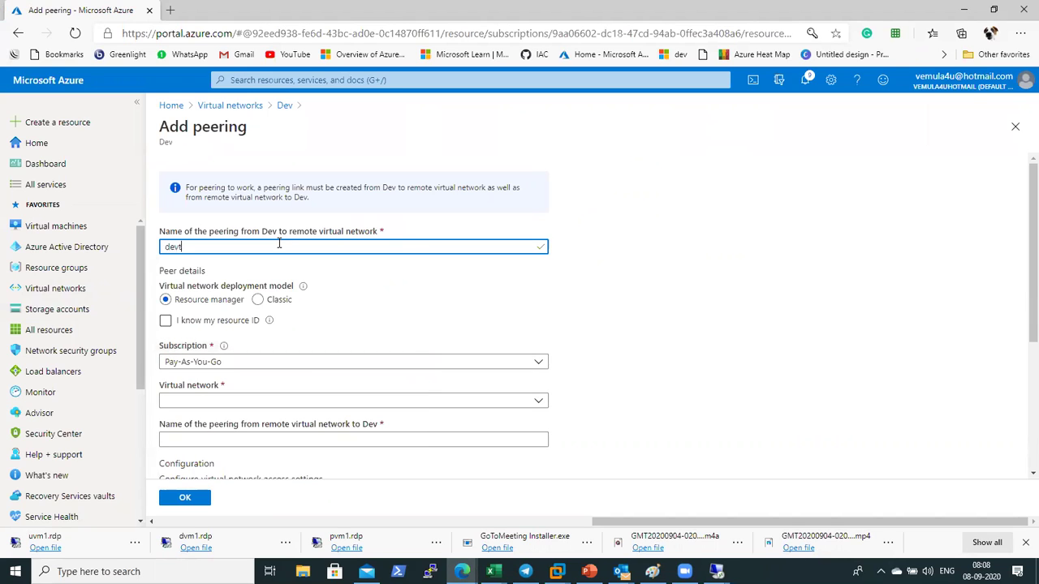
text(ouat)
click(382, 315)
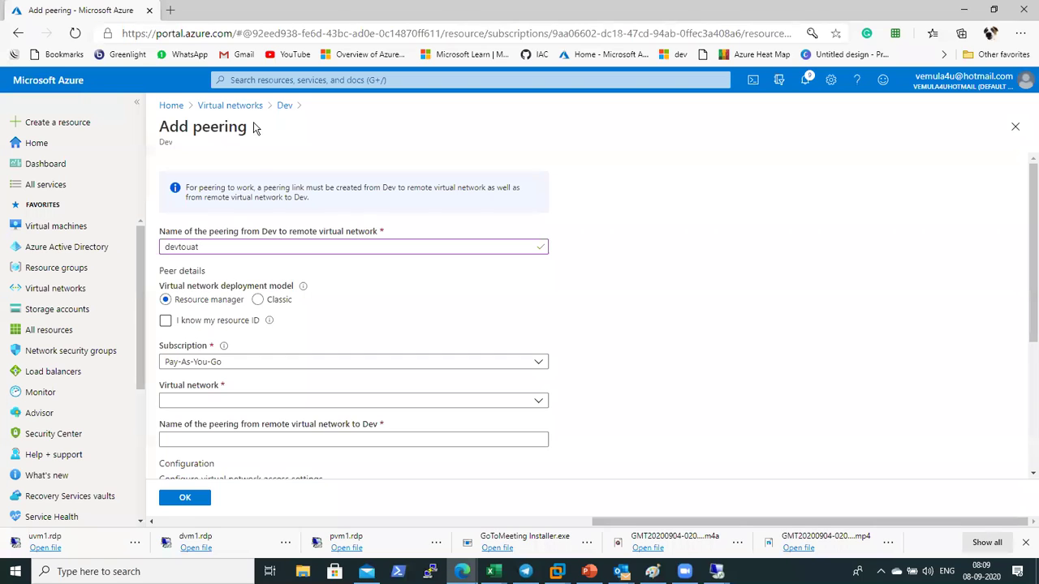
Select UAT (MyRG) as the remote virtual network and name the peering from UAT to Dev uattodev
click(293, 407)
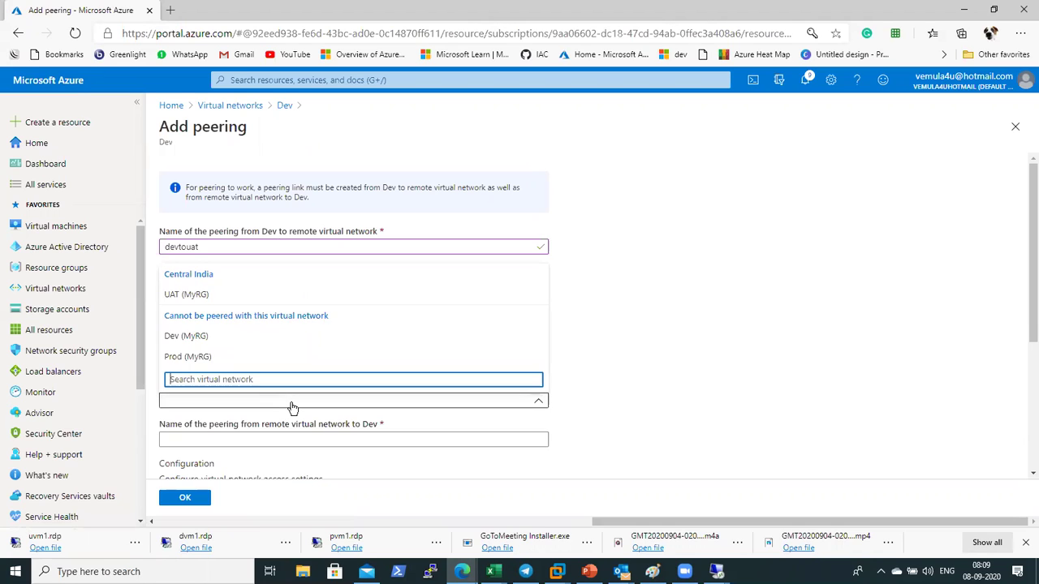
click(201, 298)
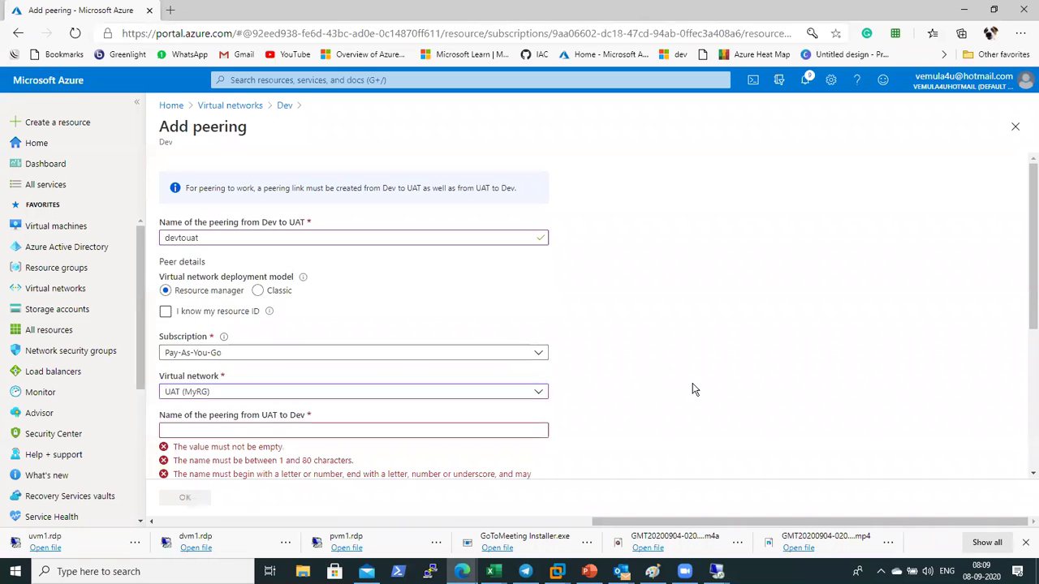
click(353, 429)
text(usat)
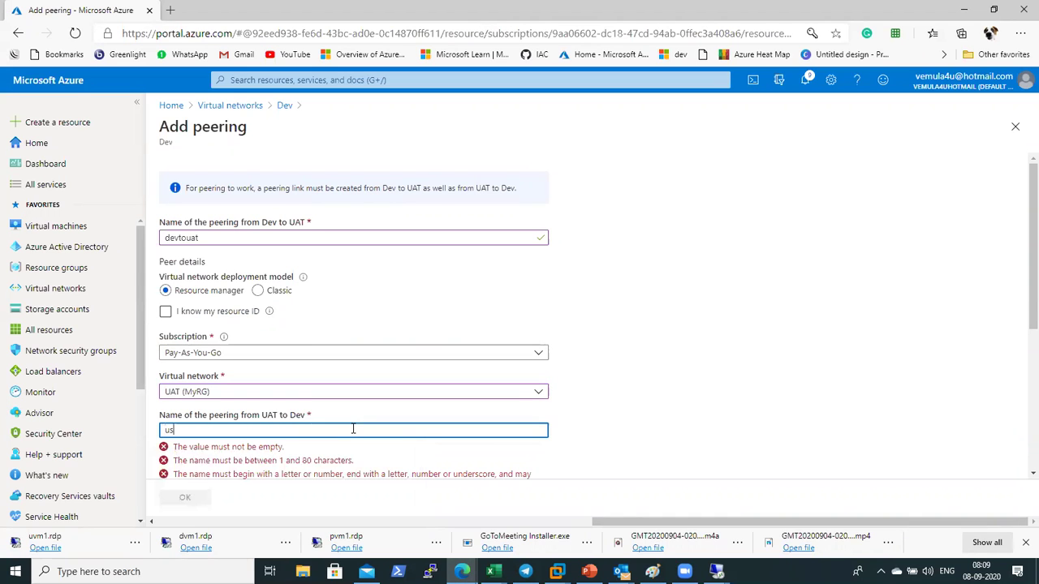
key(BackSpace)
key(BackSpace)
key(BackSpace)
text(atti)
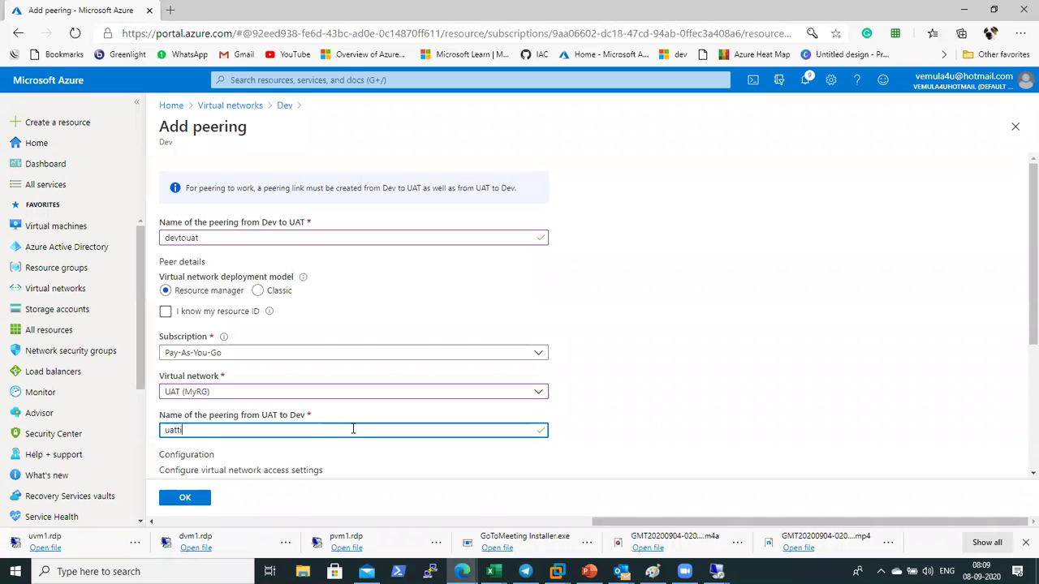
key(BackSpace)
text(d)
key(BackSpace)
text(odev)
click(799, 373)
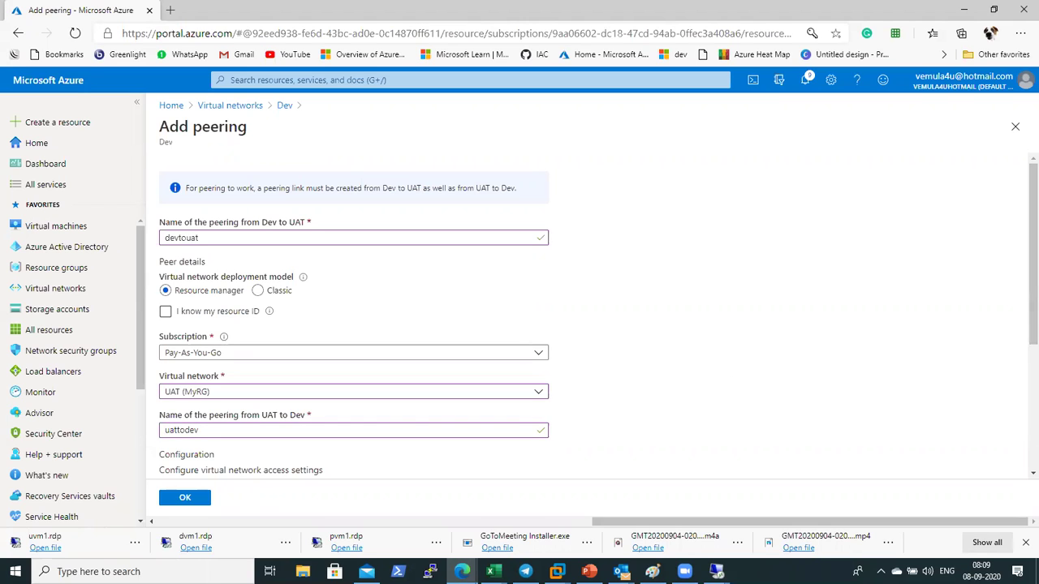
Create the Dev–UAT peering with the default access, forwarded traffic and gateway transit settings, and check the portal notifications
drag(1028, 324, 1027, 459)
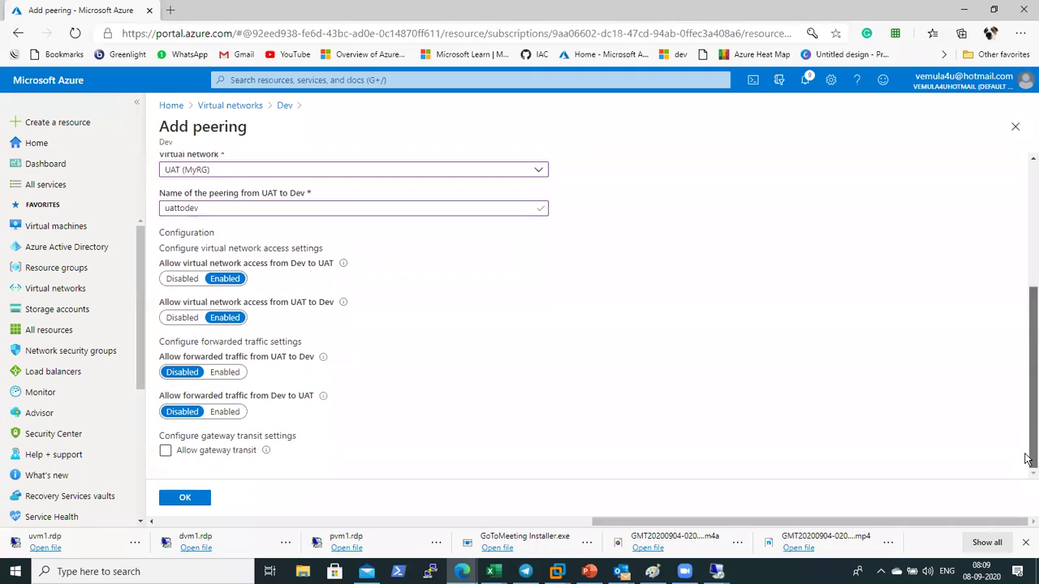
click(195, 498)
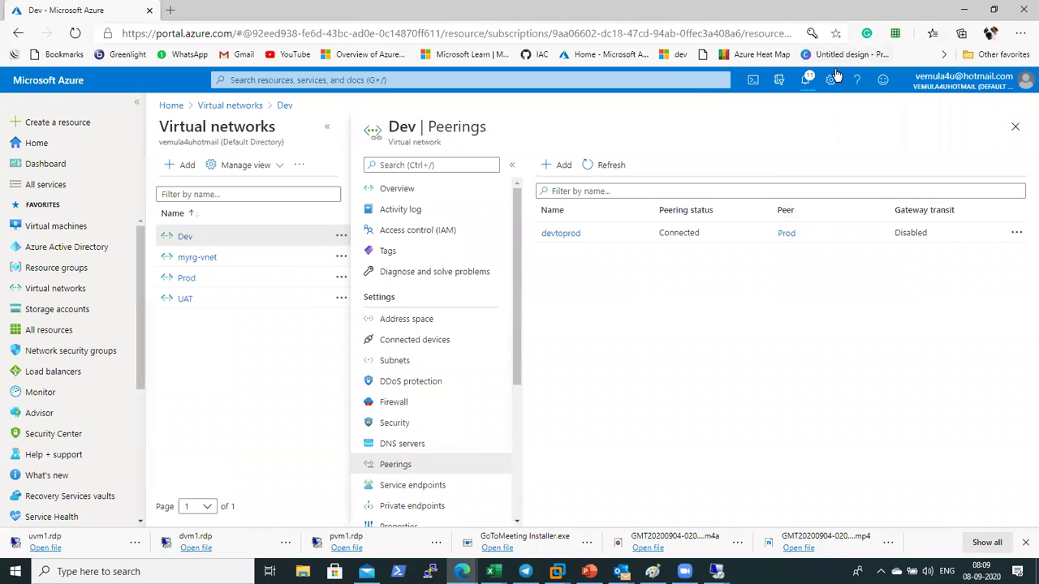
click(807, 81)
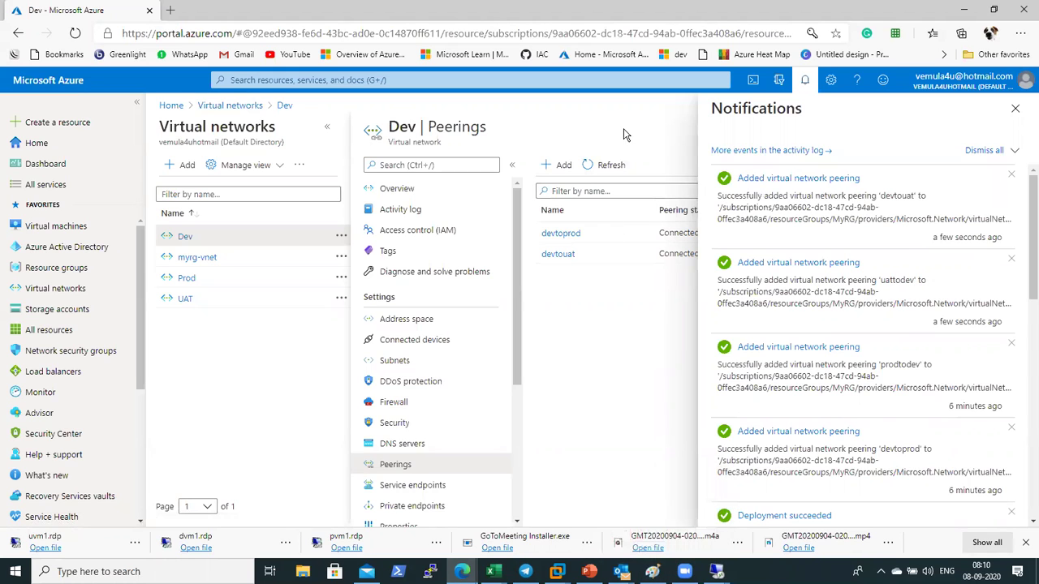
click(1015, 108)
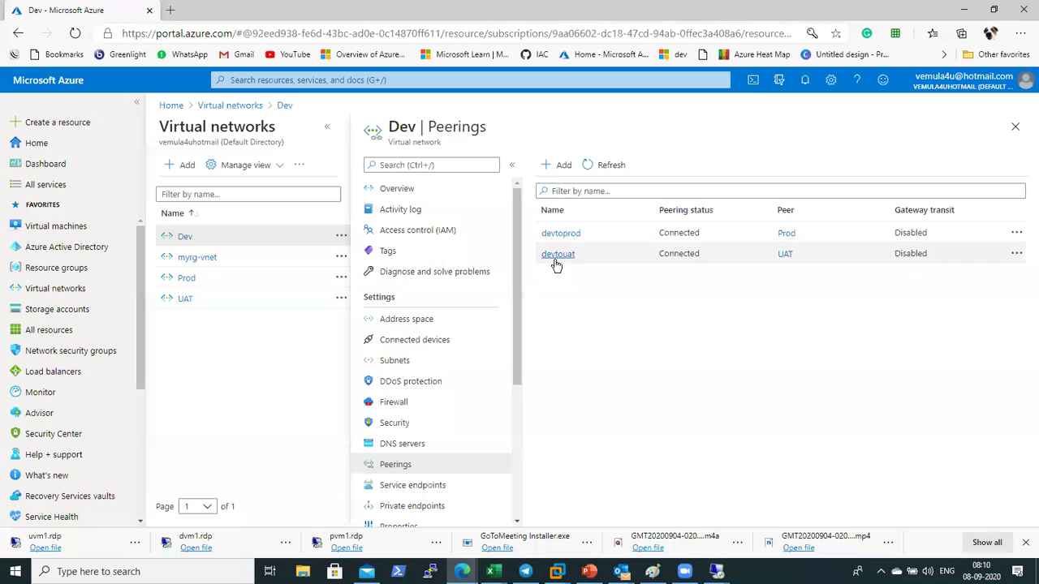
Check the UAT virtual network's peerings and the running pings in the dvm1 and uvm1 remote desktop sessions
click(185, 299)
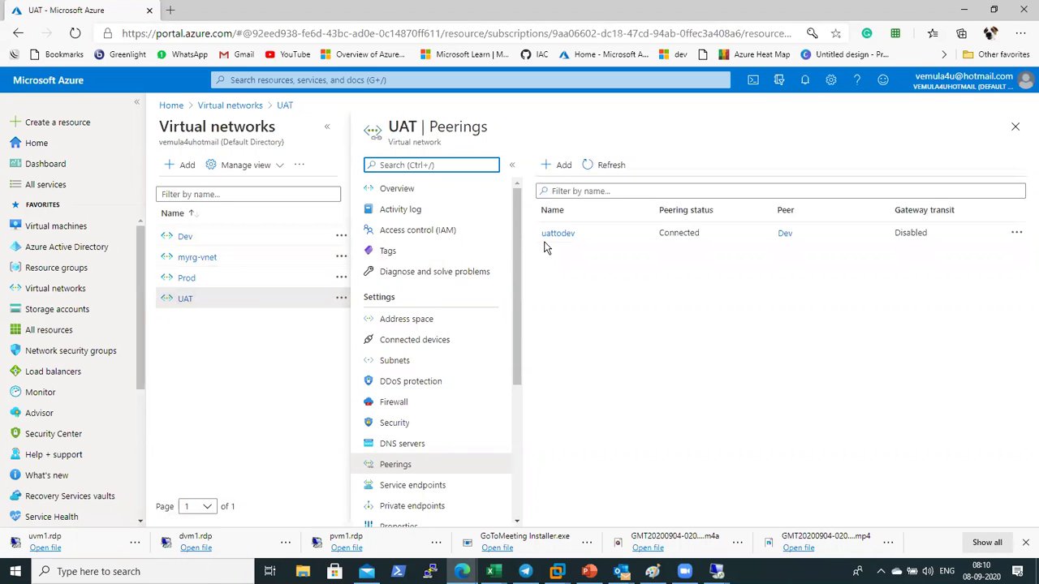
click(626, 280)
key(alt+Tab)
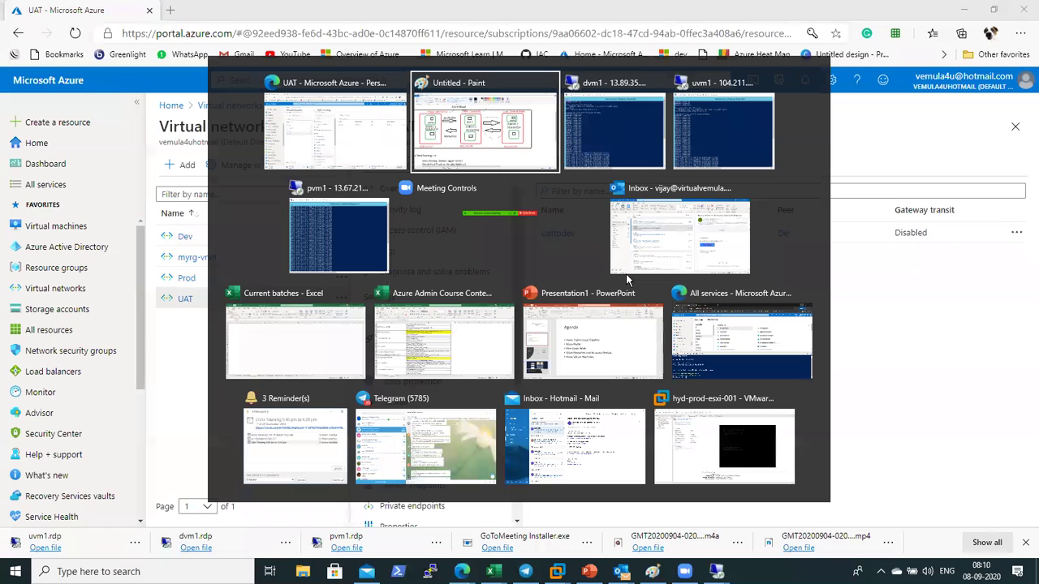
key(alt+Tab)
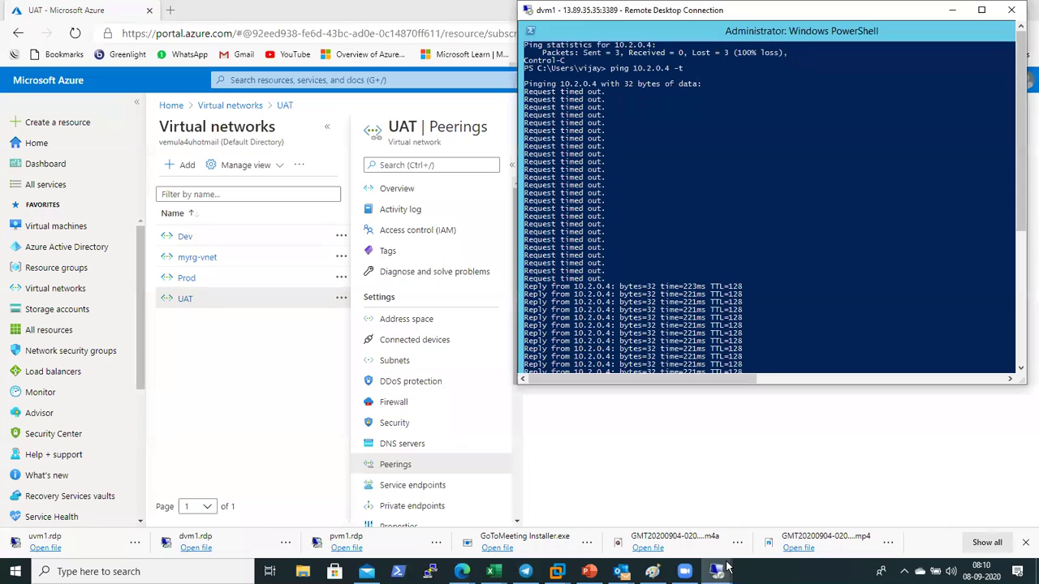
mouse_move(716, 571)
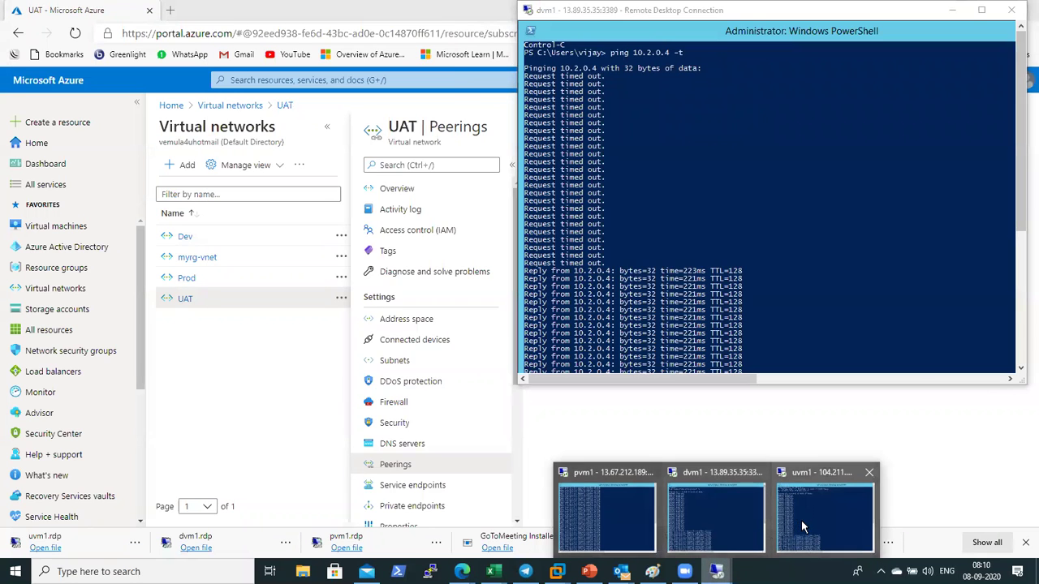
click(800, 522)
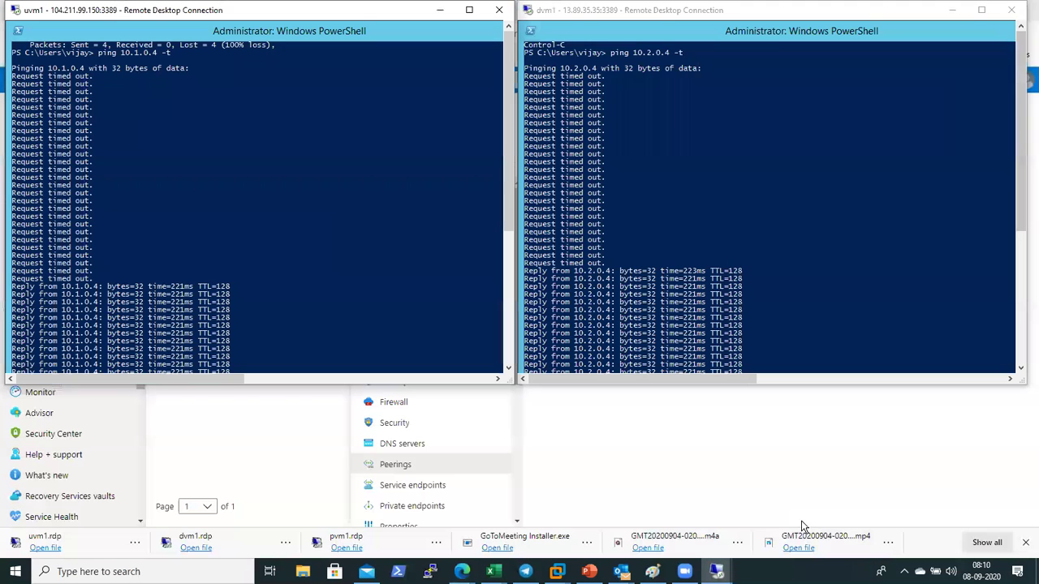
click(717, 320)
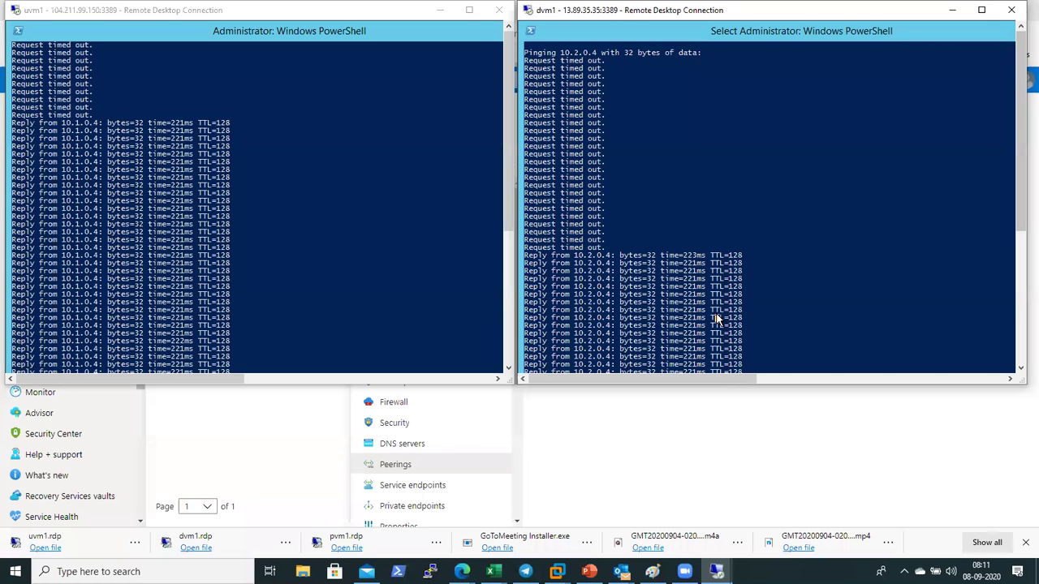
Switch to Paint and label the upper arrow between Dev and UAT devtouat and the lower arrow uattodev
key(alt+Tab)
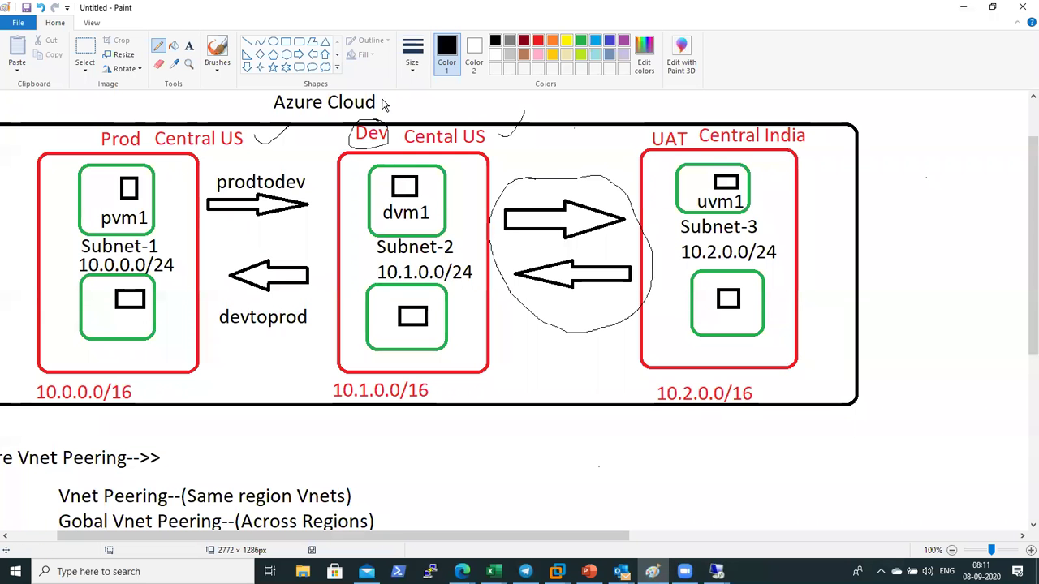
click(188, 45)
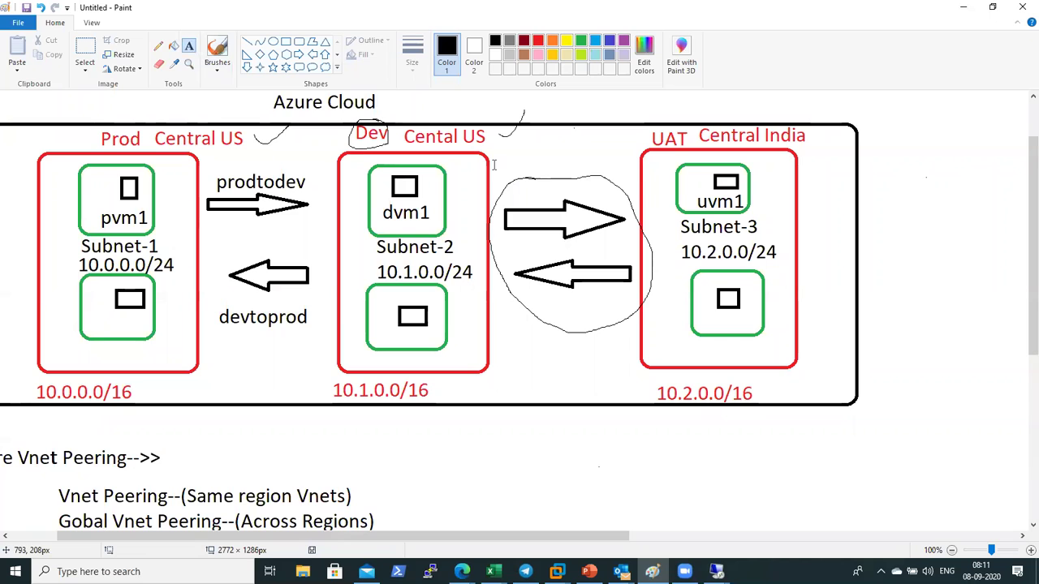
drag(499, 173, 610, 201)
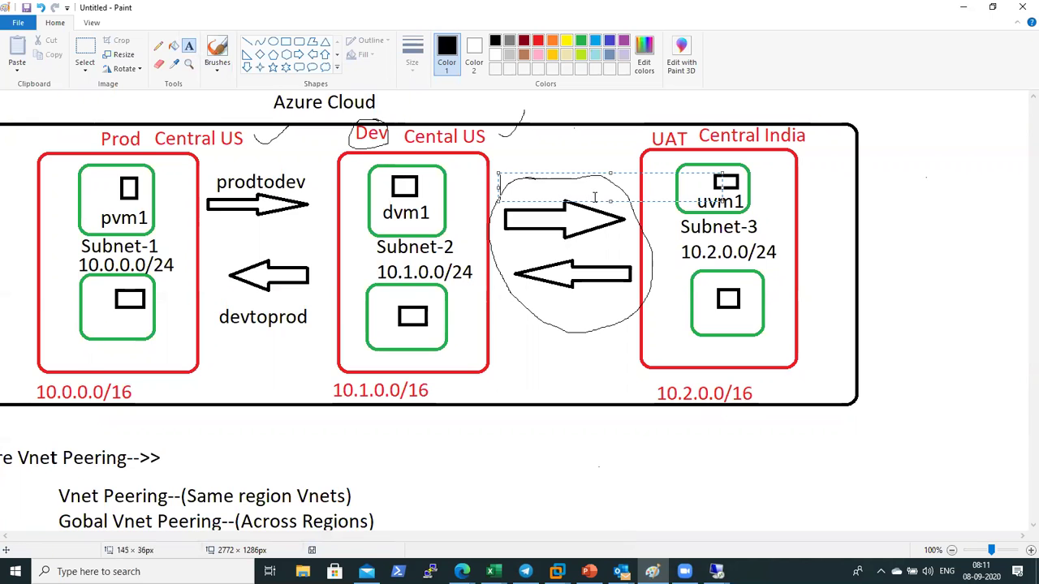
text(devi)
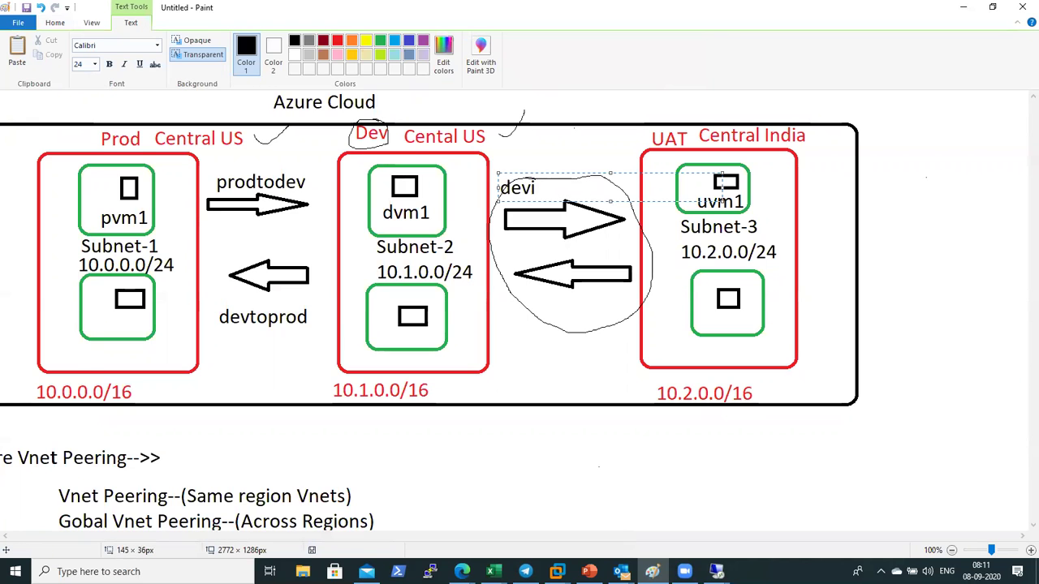
key(BackSpace)
text(touat)
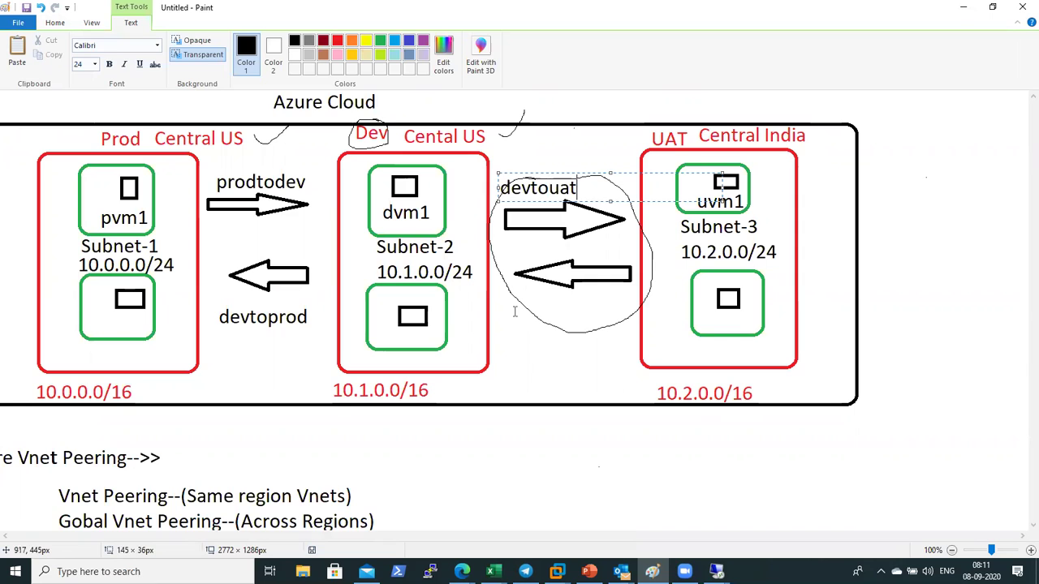
drag(513, 304, 581, 318)
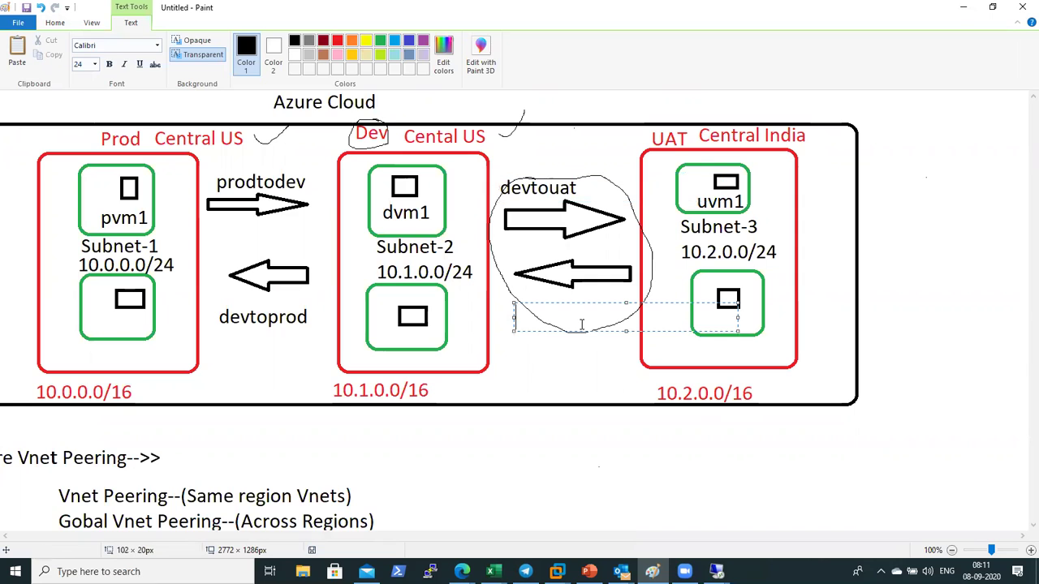
text(uattodev)
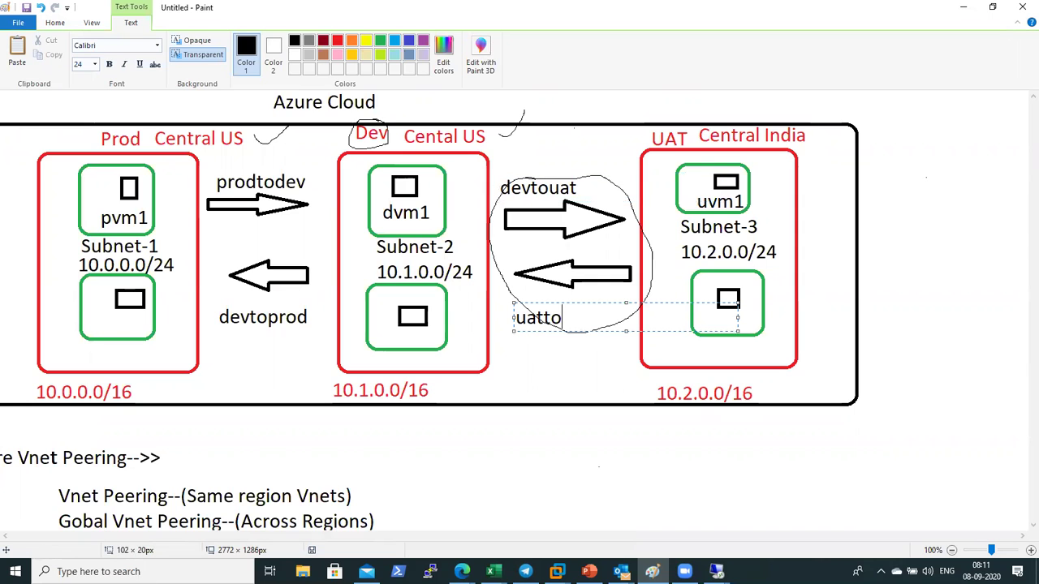
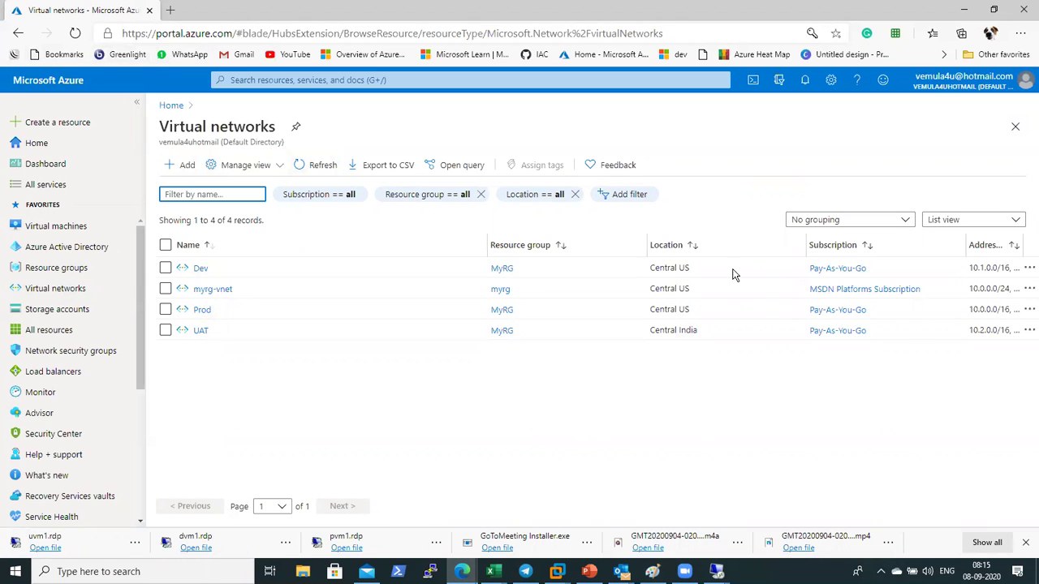
Sort the virtual networks list in the Azure portal by subscription
click(841, 245)
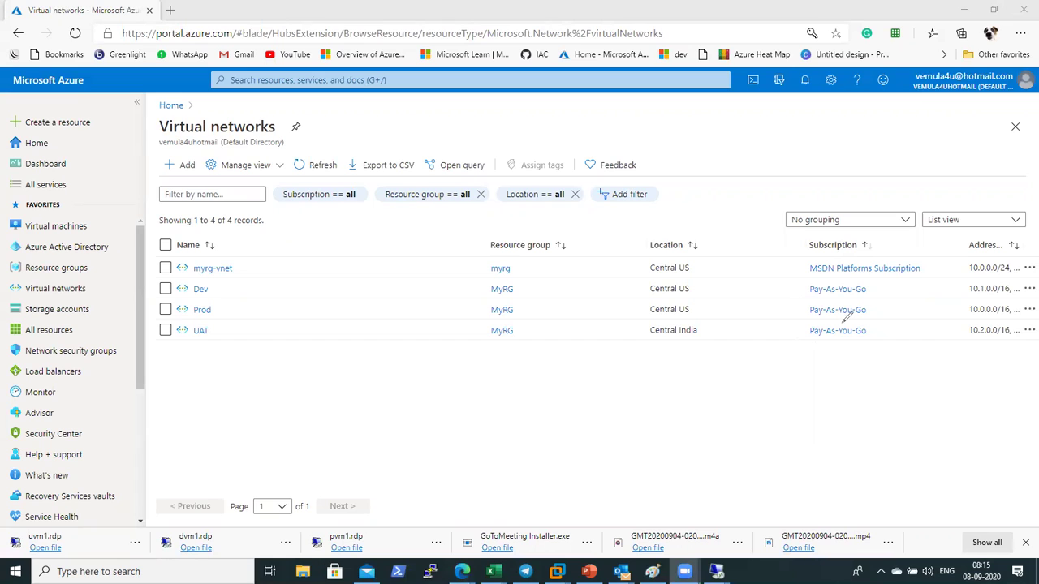
drag(796, 284, 792, 349)
mouse_move(848, 371)
mouse_down()
mouse_move(897, 284)
mouse_move(868, 267)
mouse_move(795, 273)
mouse_move(795, 301)
mouse_up()
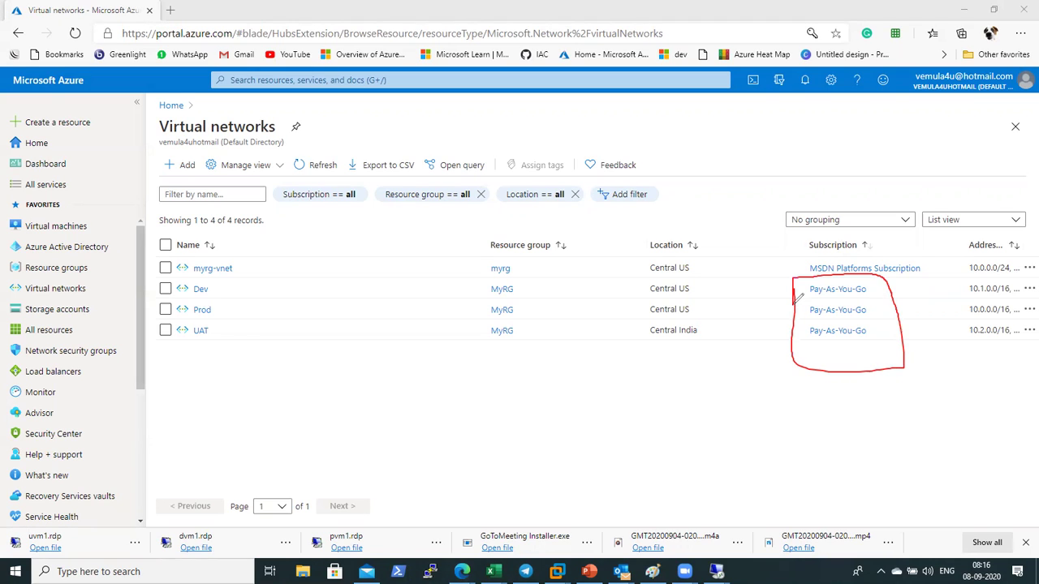
mouse_move(925, 102)
mouse_down()
mouse_move(1027, 67)
mouse_move(978, 51)
mouse_move(914, 54)
mouse_move(907, 91)
mouse_move(925, 98)
mouse_up()
mouse_move(914, 284)
mouse_down()
mouse_move(935, 357)
mouse_move(951, 328)
mouse_up()
mouse_move(909, 295)
mouse_down()
mouse_move(923, 282)
mouse_move(933, 291)
mouse_up()
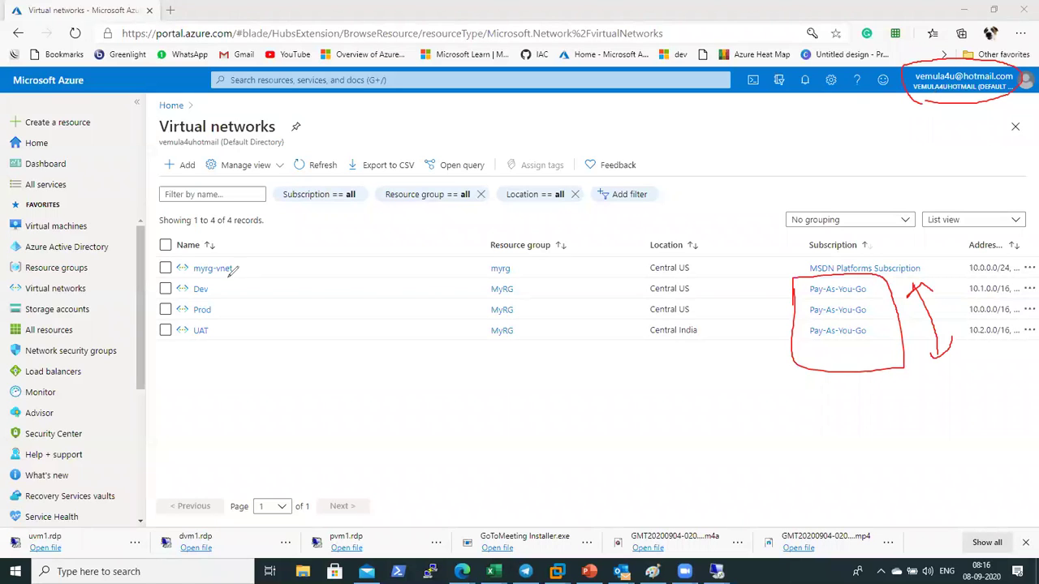
mouse_move(203, 280)
mouse_down()
mouse_move(175, 301)
mouse_move(186, 346)
mouse_move(237, 326)
mouse_move(219, 276)
mouse_up()
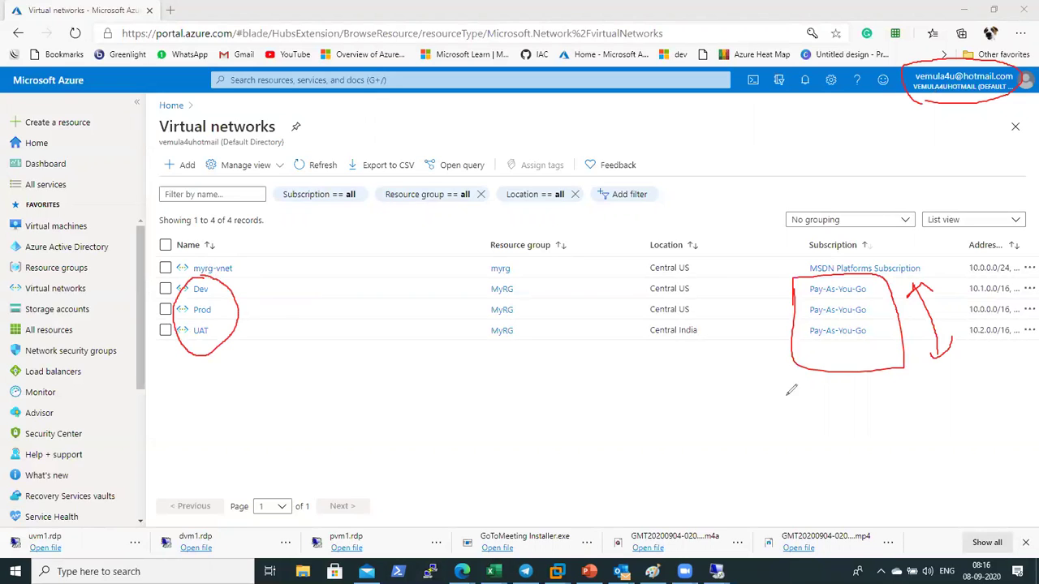
mouse_move(783, 307)
mouse_down()
mouse_move(779, 329)
mouse_move(803, 285)
mouse_up()
mouse_move(815, 387)
mouse_down()
mouse_move(864, 396)
mouse_move(862, 423)
mouse_up()
drag(882, 388, 914, 403)
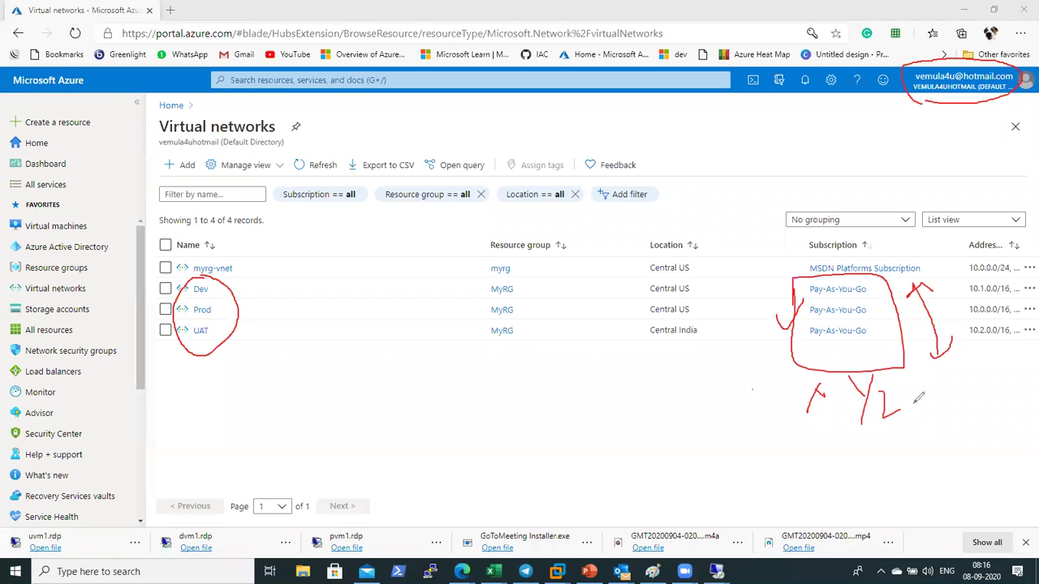
drag(812, 378, 824, 391)
mouse_move(221, 276)
mouse_down()
mouse_move(187, 302)
mouse_move(206, 348)
mouse_move(229, 299)
mouse_move(220, 276)
mouse_up()
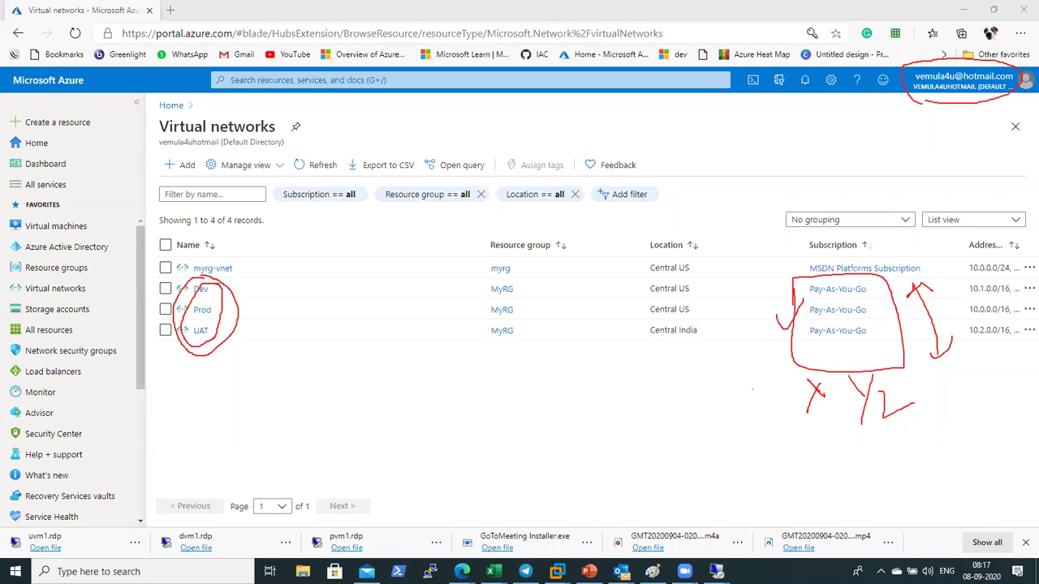
click(752, 390)
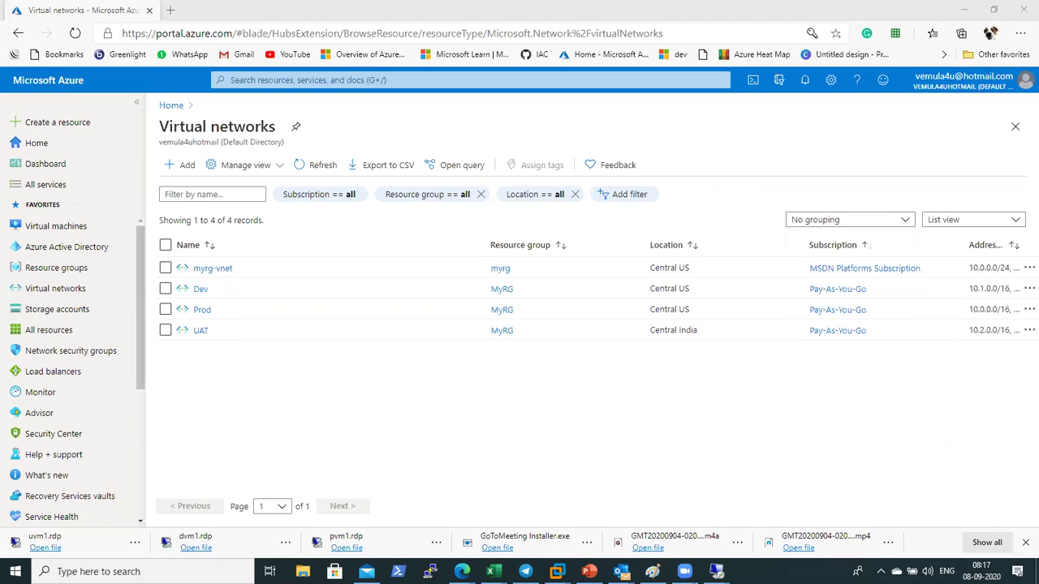
Start a new virtual network named training in the Personal subscription and the existing MyRG resource group
click(180, 166)
click(180, 166)
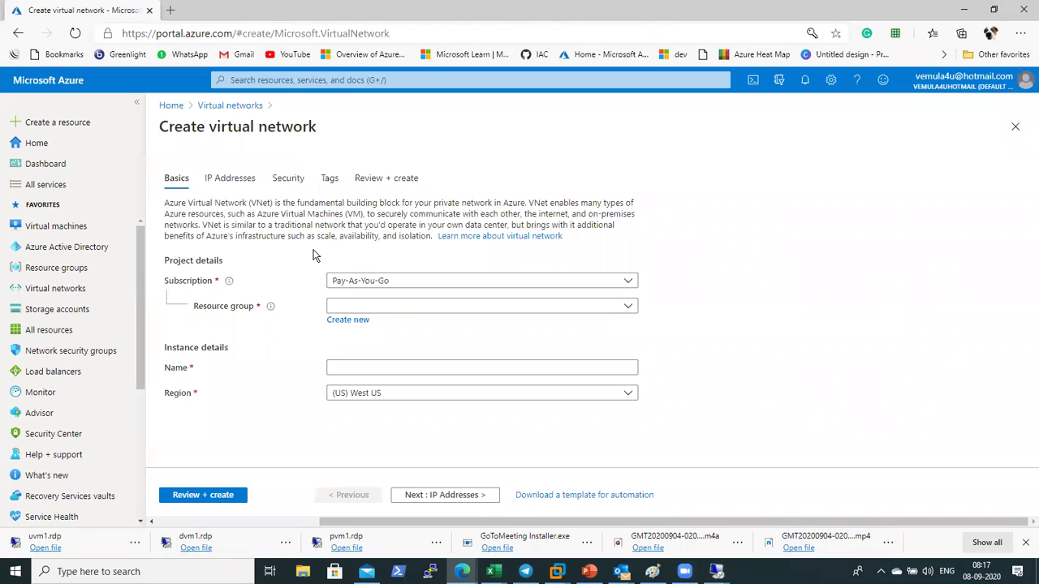
click(399, 282)
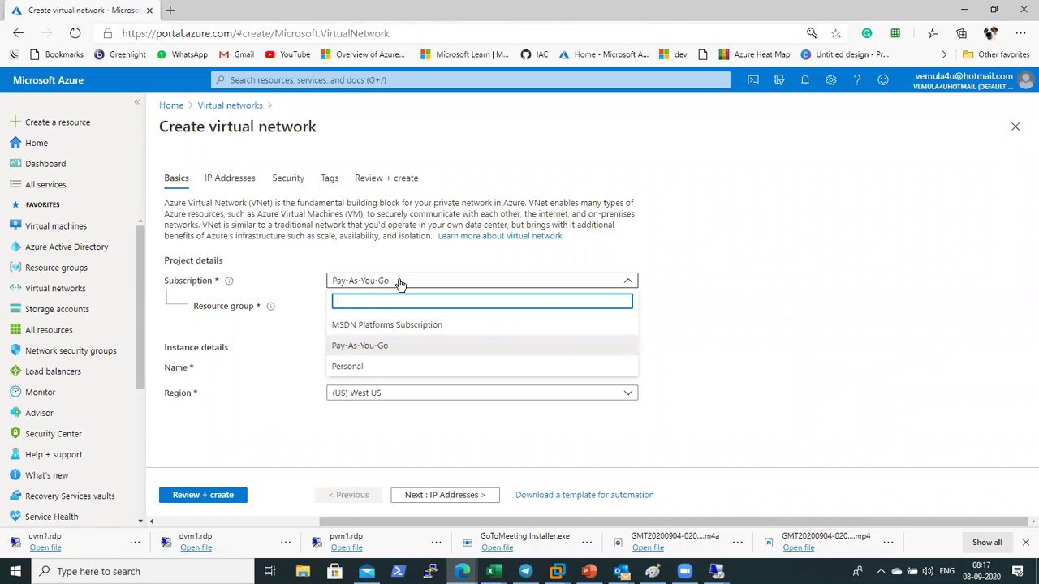
click(359, 368)
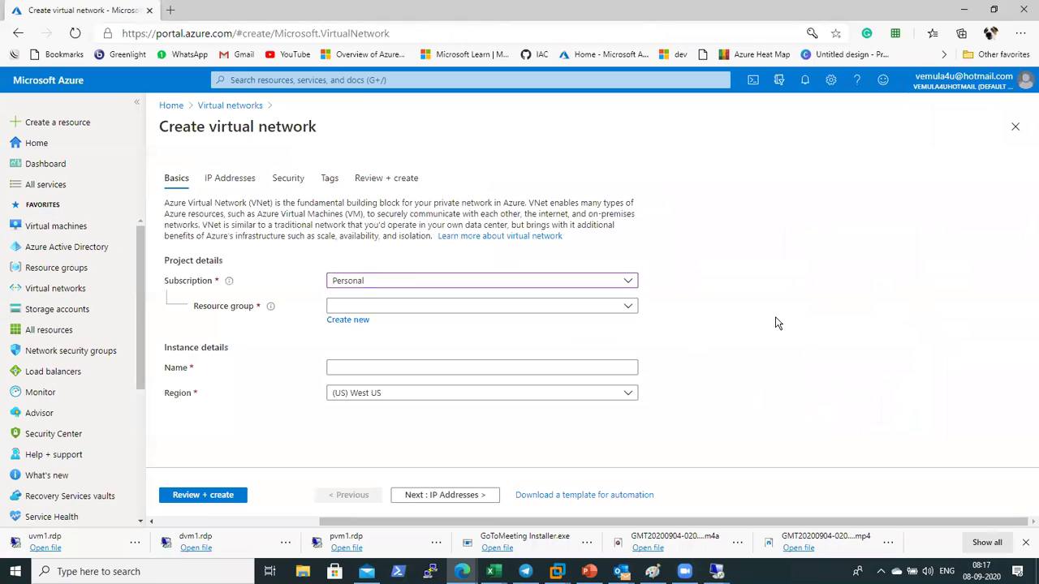
click(572, 309)
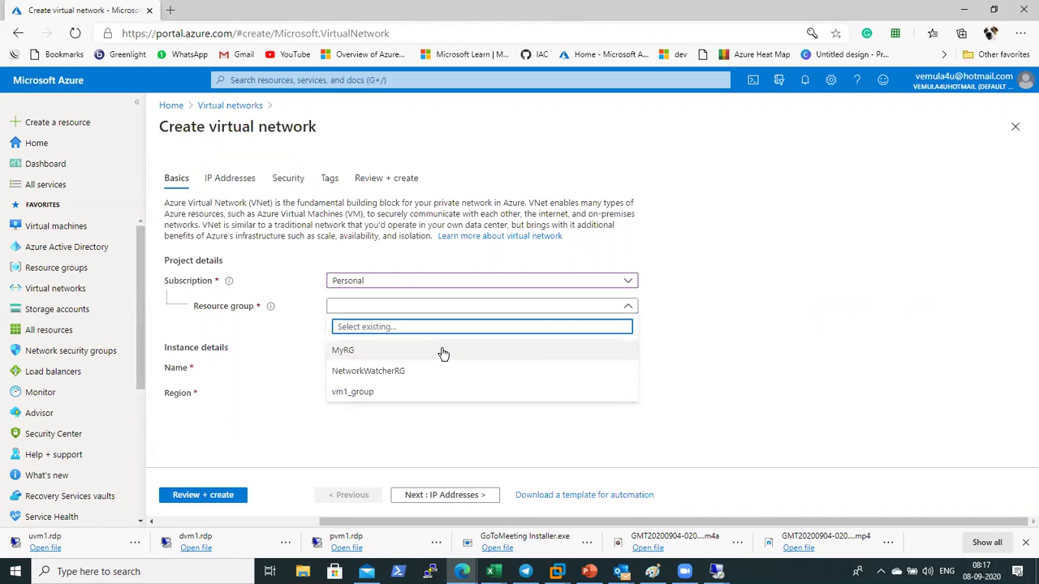
click(443, 352)
click(593, 362)
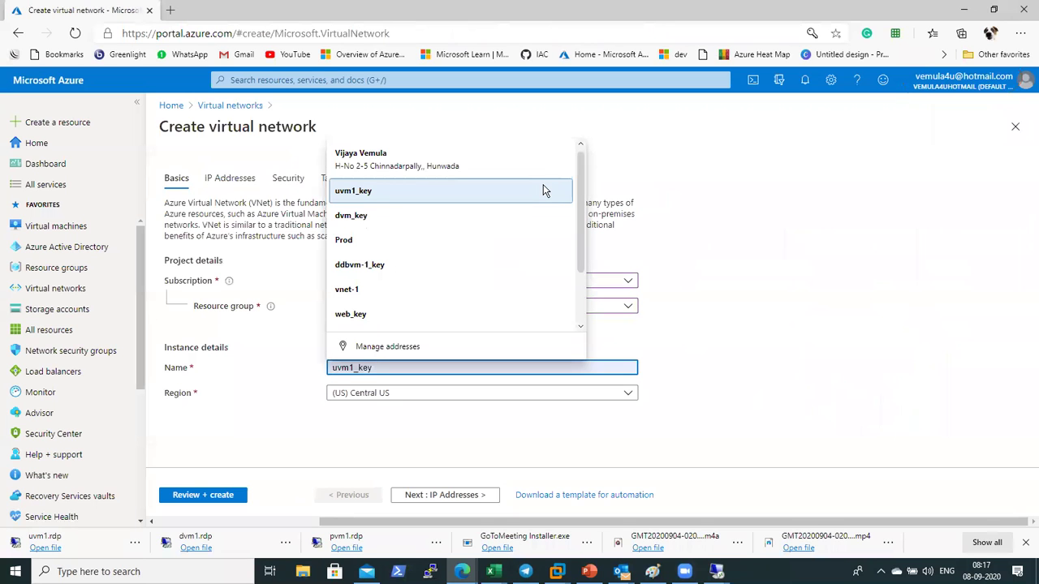
text(training)
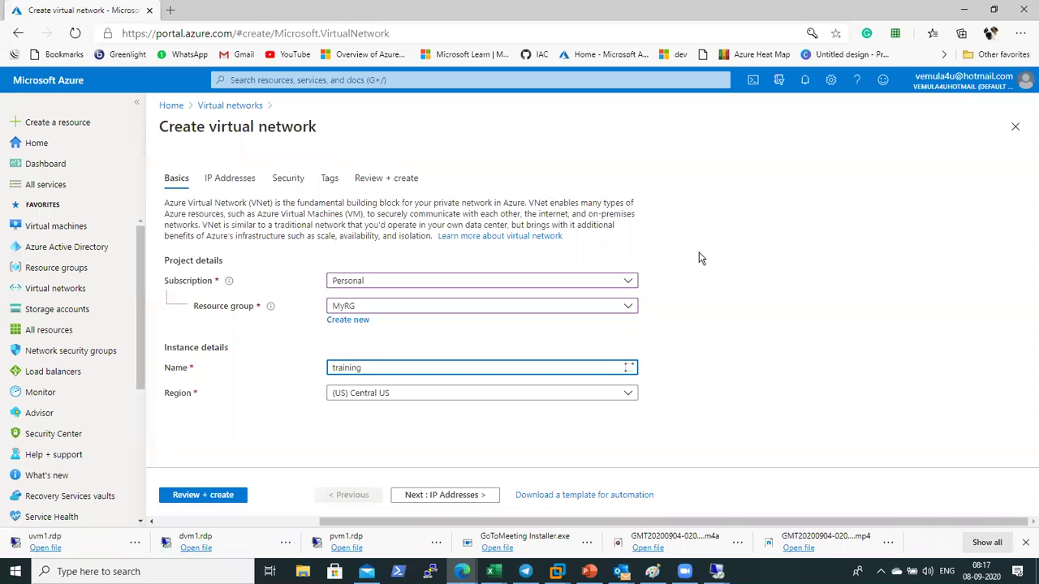
click(838, 335)
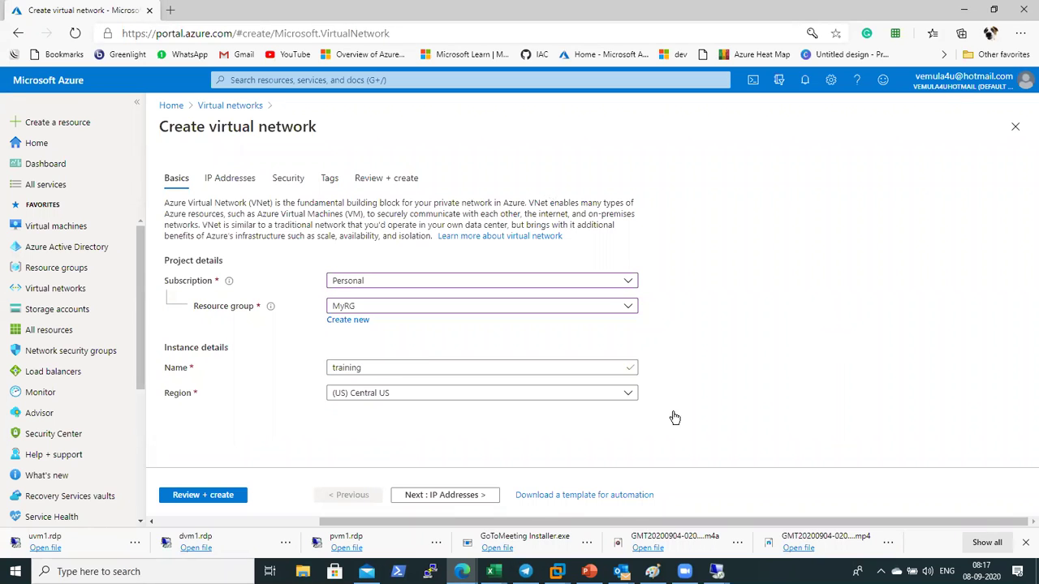
Set the virtual network's IPv4 address space to 192.168.0.0/16
click(461, 495)
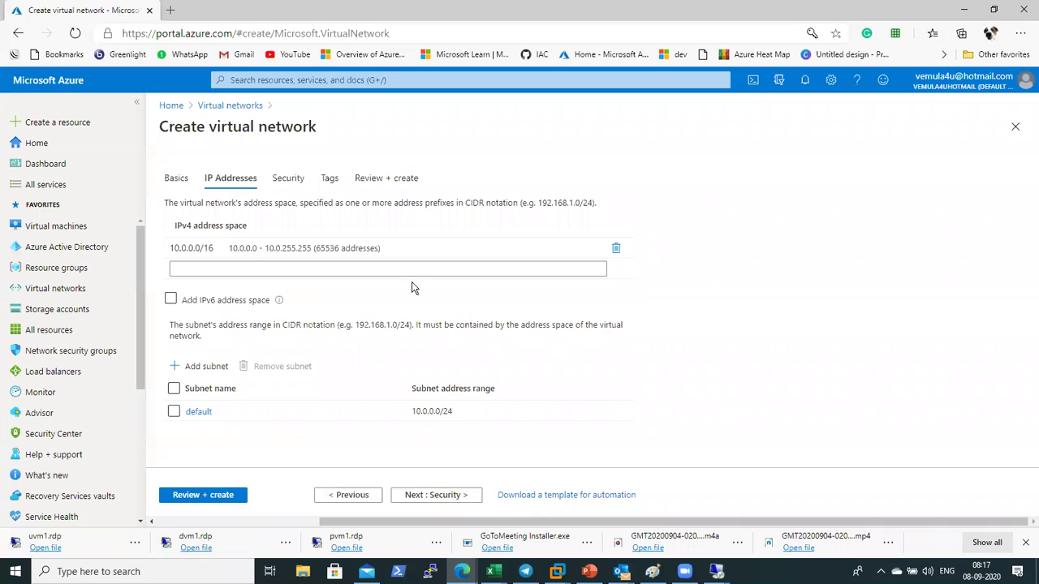
click(551, 249)
key(BackSpace)
key(BackSpace)
key(BackSpace)
key(BackSpace)
key(BackSpace)
key(BackSpace)
key(BackSpace)
key(BackSpace)
key(BackSpace)
key(BackSpace)
key(BackSpace)
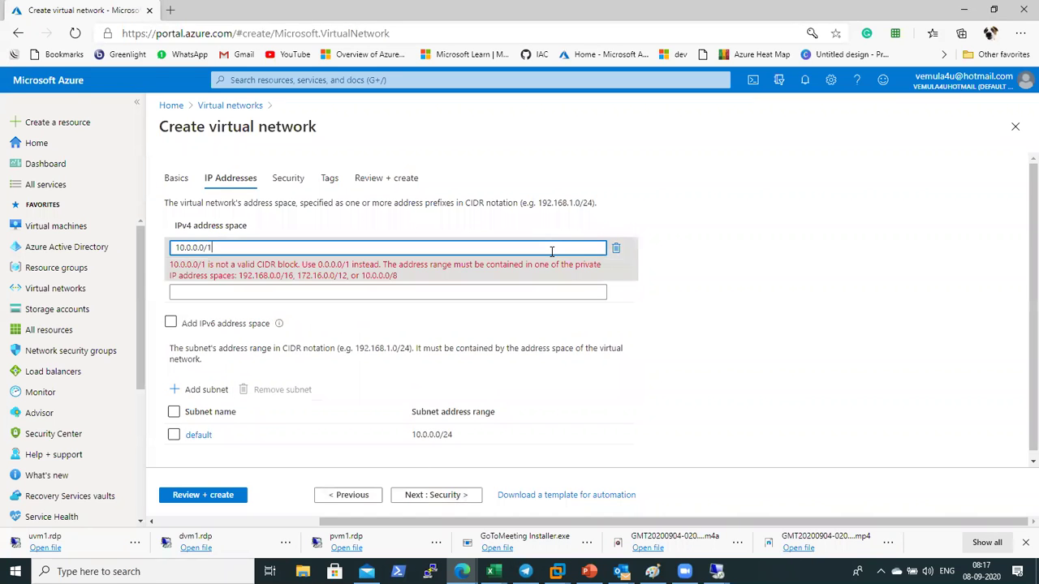
text(192.168.0)
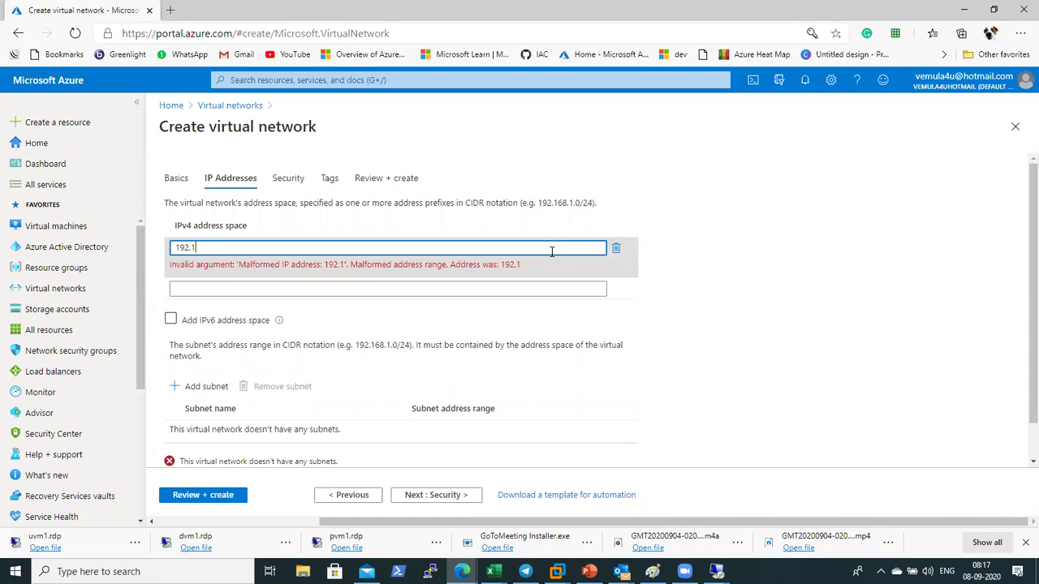
text(.0.)
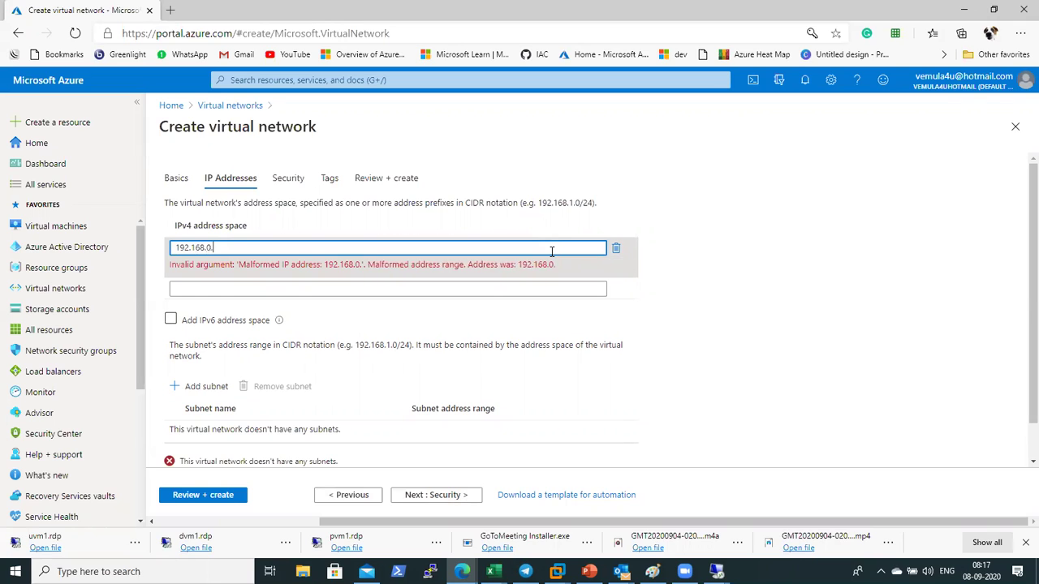
text(/16)
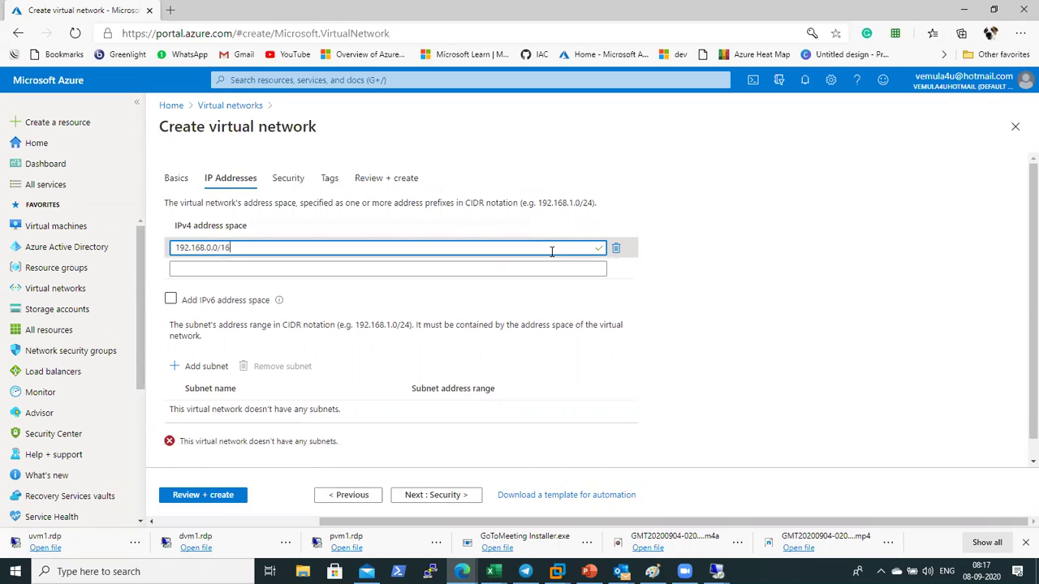
click(622, 360)
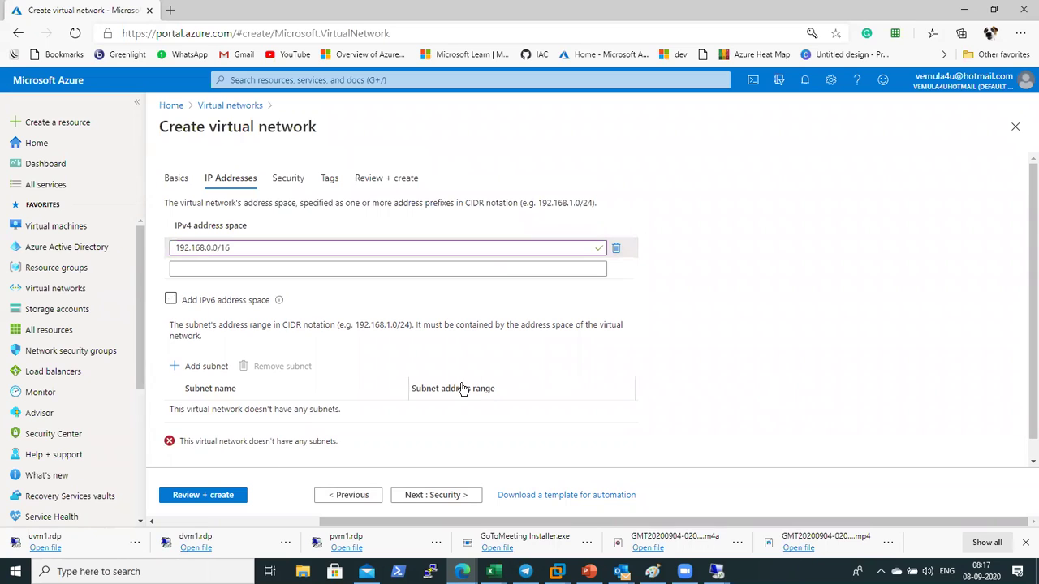
Add a subnet named inttrain with the address range 192.168.0.0/16
click(206, 366)
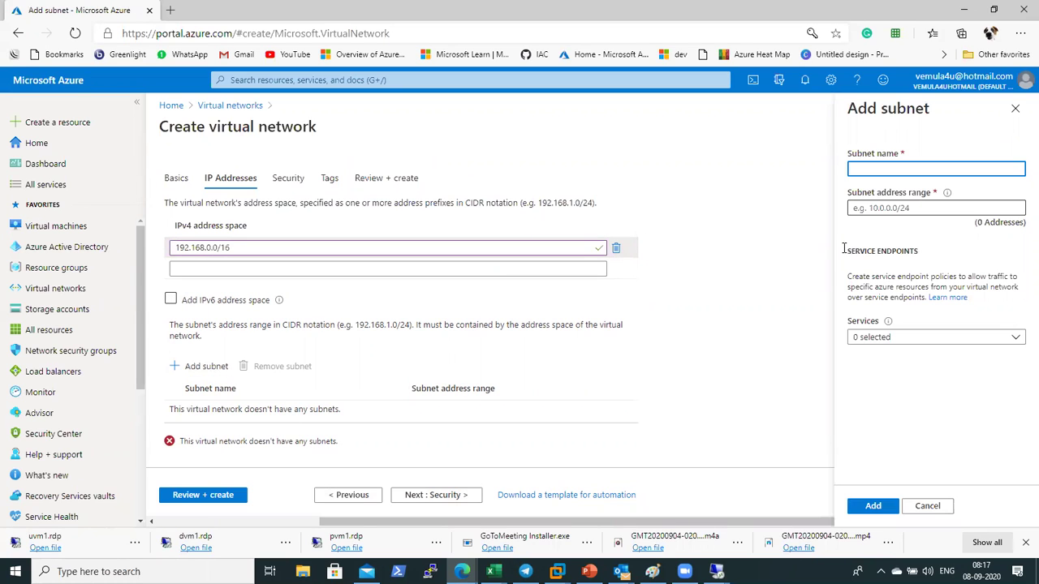
text(inttrain)
click(1005, 210)
text(10)
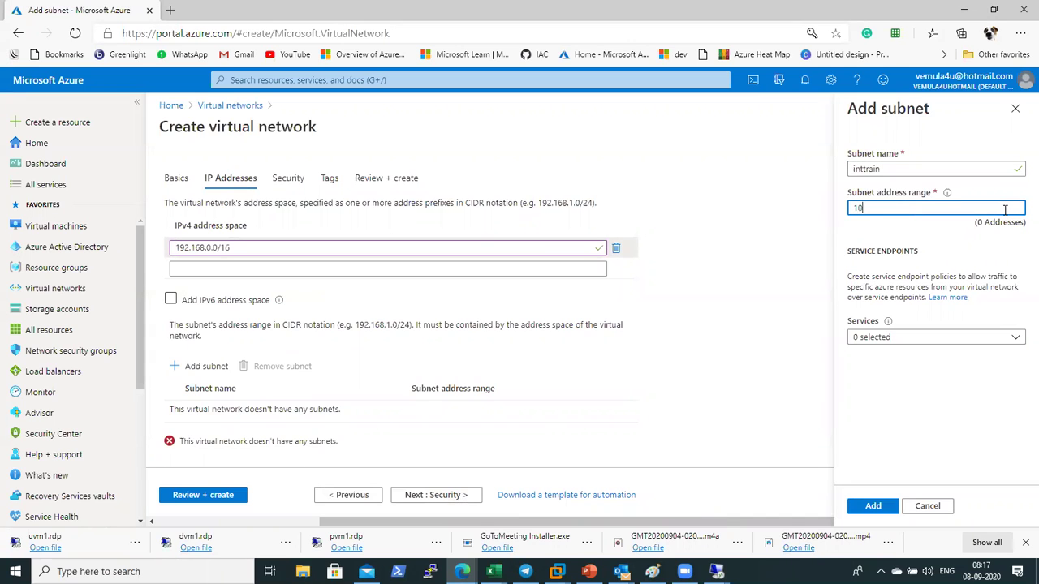
text(92.1)
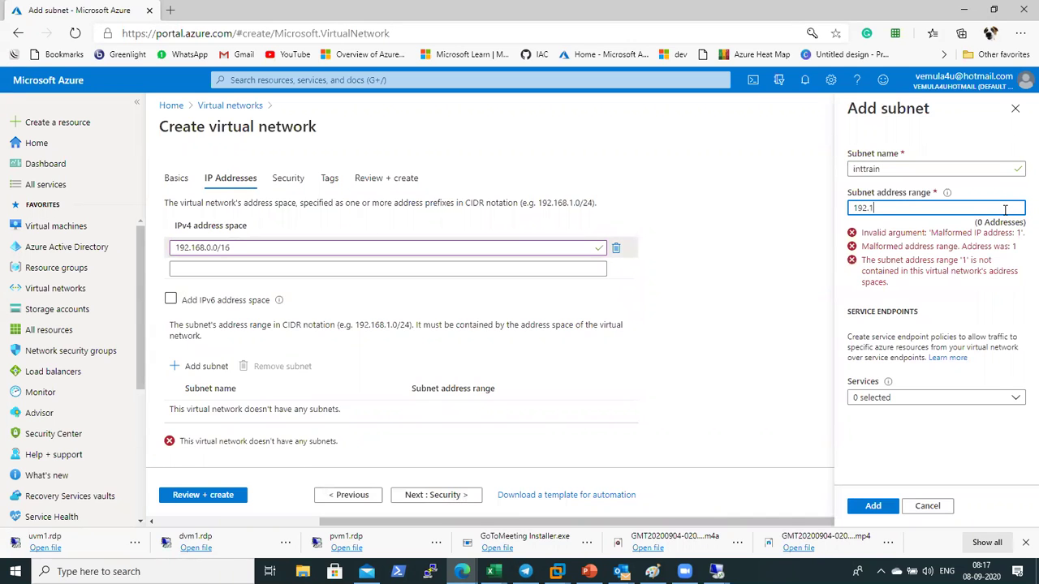
text(6)
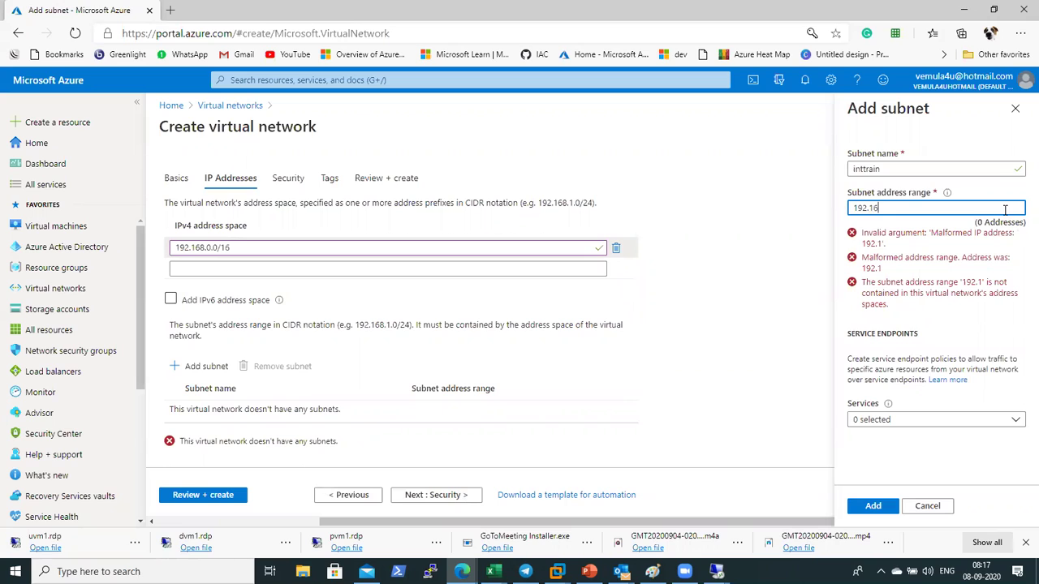
text(8.0.0)
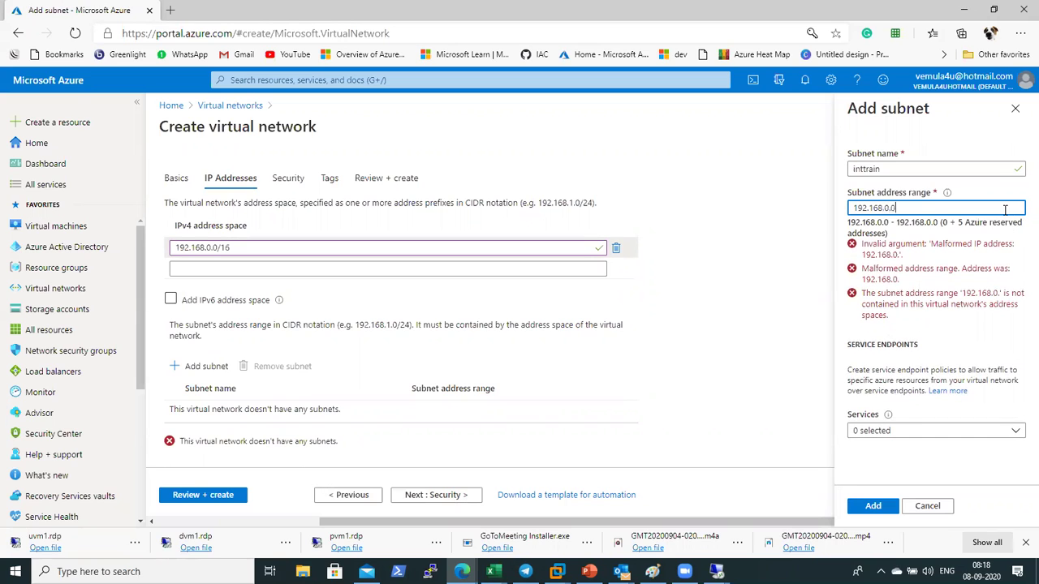
text(/16)
click(920, 415)
click(872, 506)
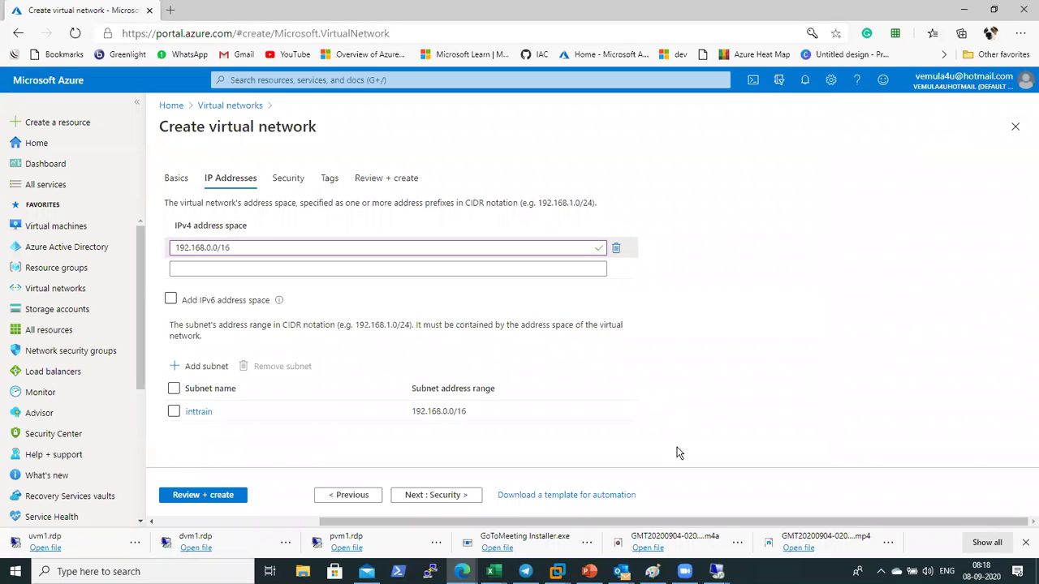
Validate and create the training virtual network, and return to the virtual networks list
click(195, 497)
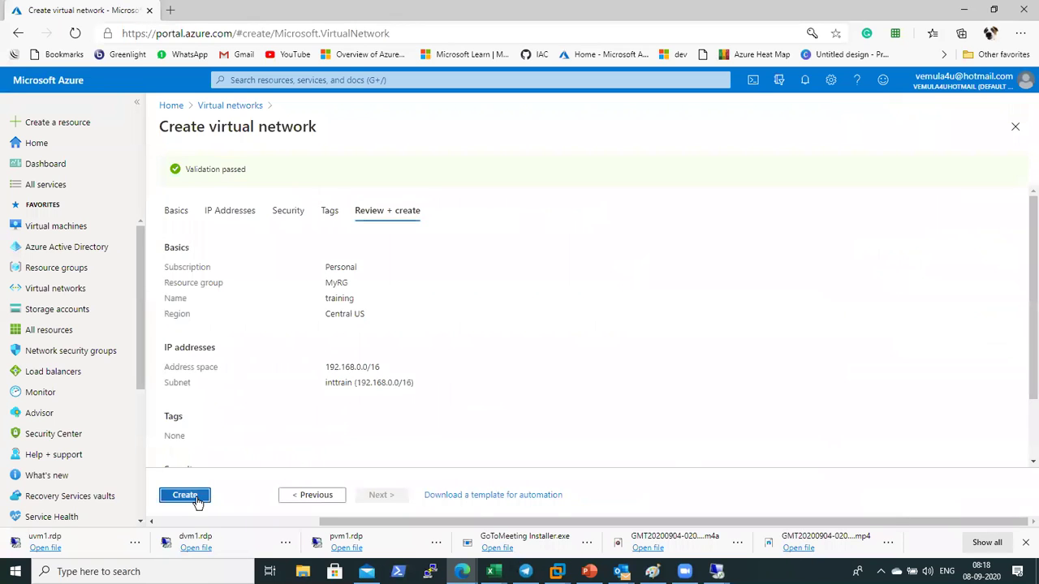
click(185, 495)
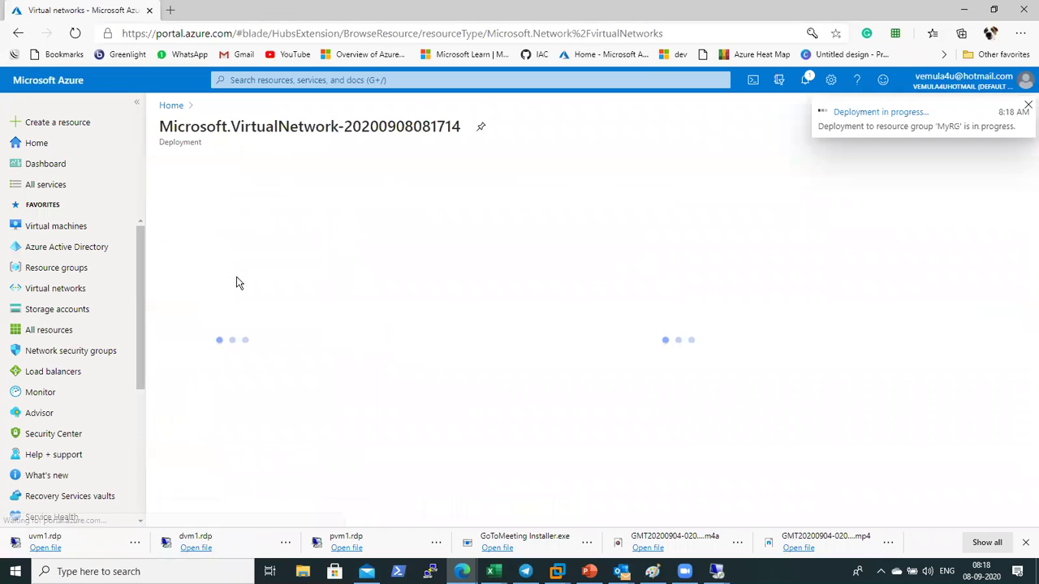
click(77, 228)
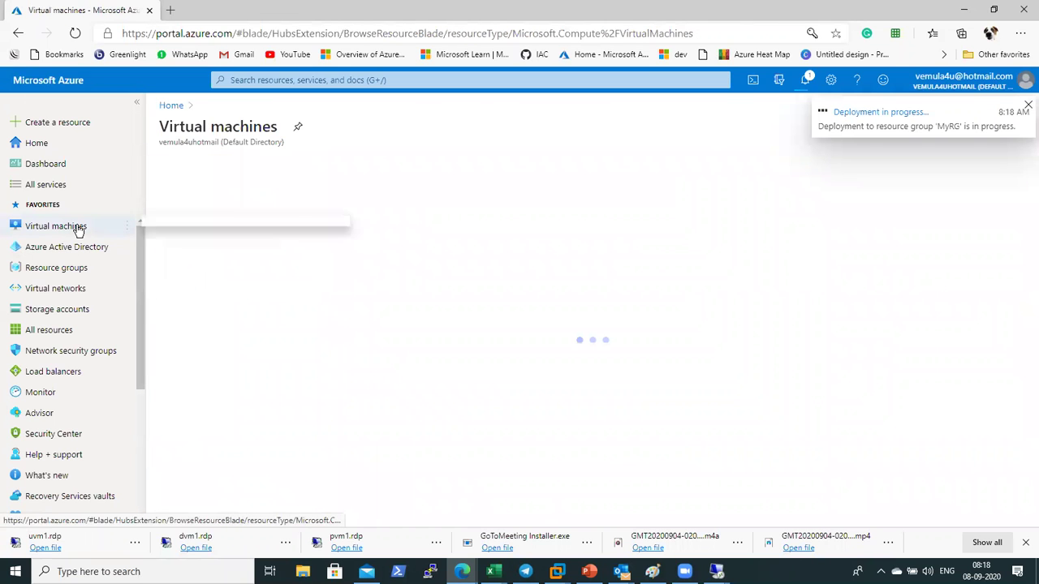
click(53, 289)
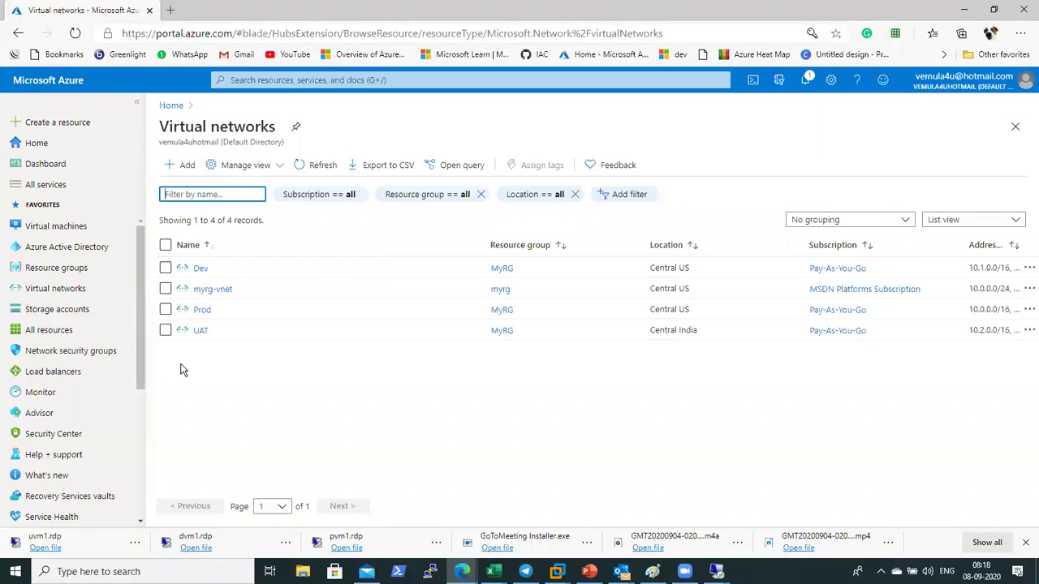
Switch to Paint and try a red rounded rectangle of about 635 × 230 px below the NO label
click(652, 571)
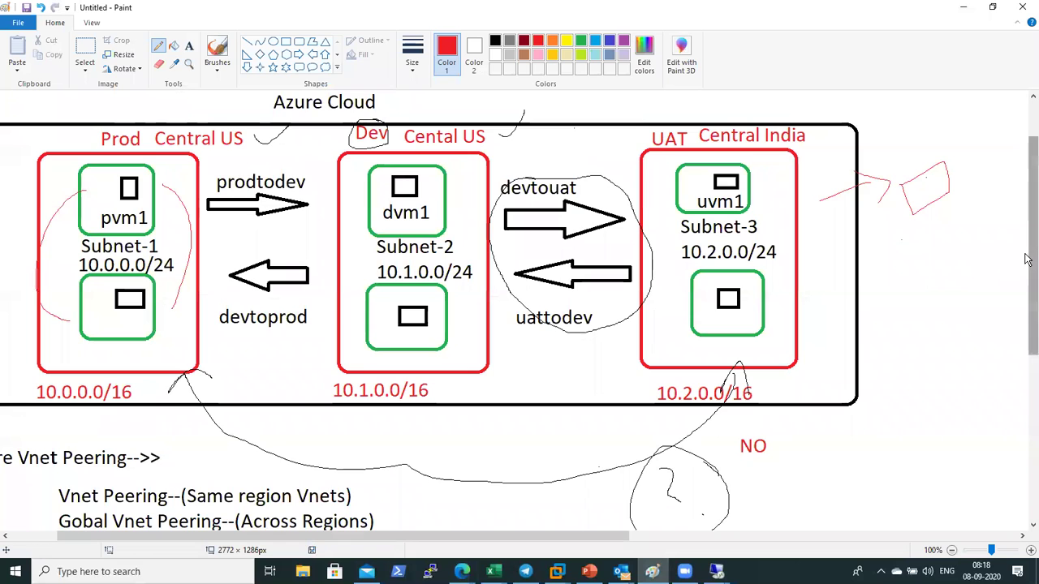
scroll(478, 132, down, 3)
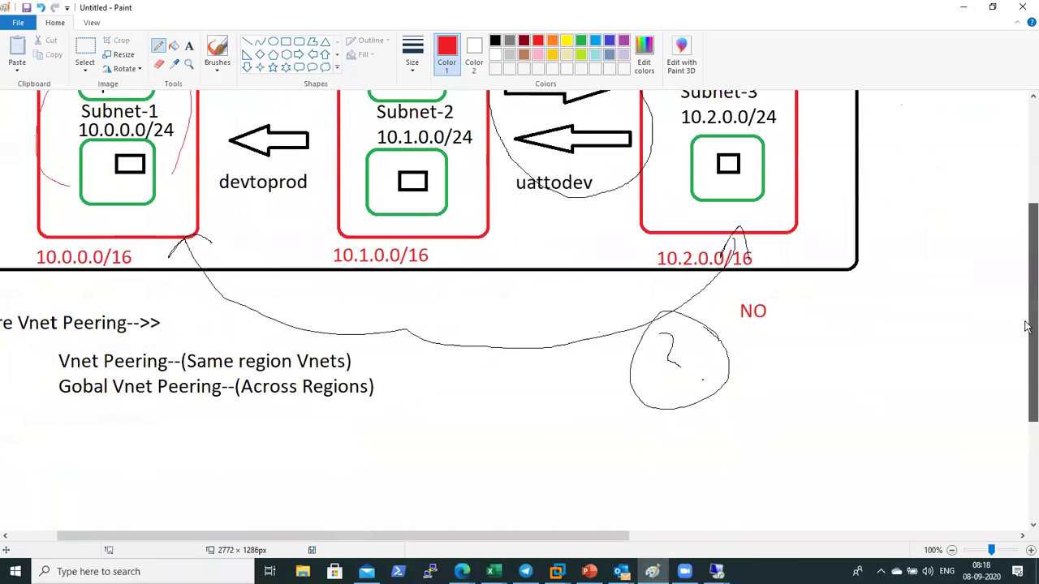
click(299, 40)
drag(554, 360, 965, 508)
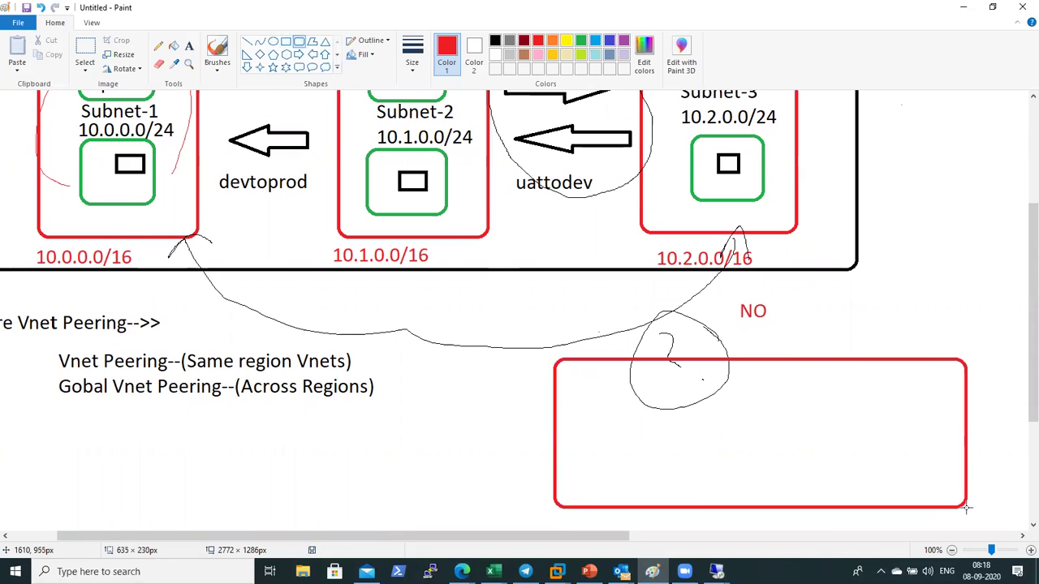
scroll(958, 389, down, 1)
drag(913, 357, 910, 357)
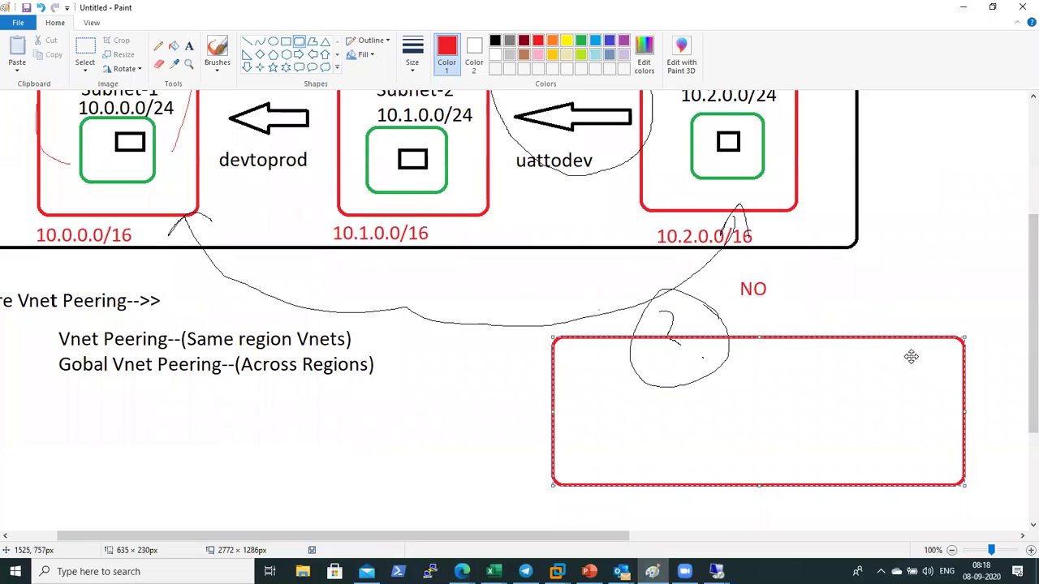
key(Delete)
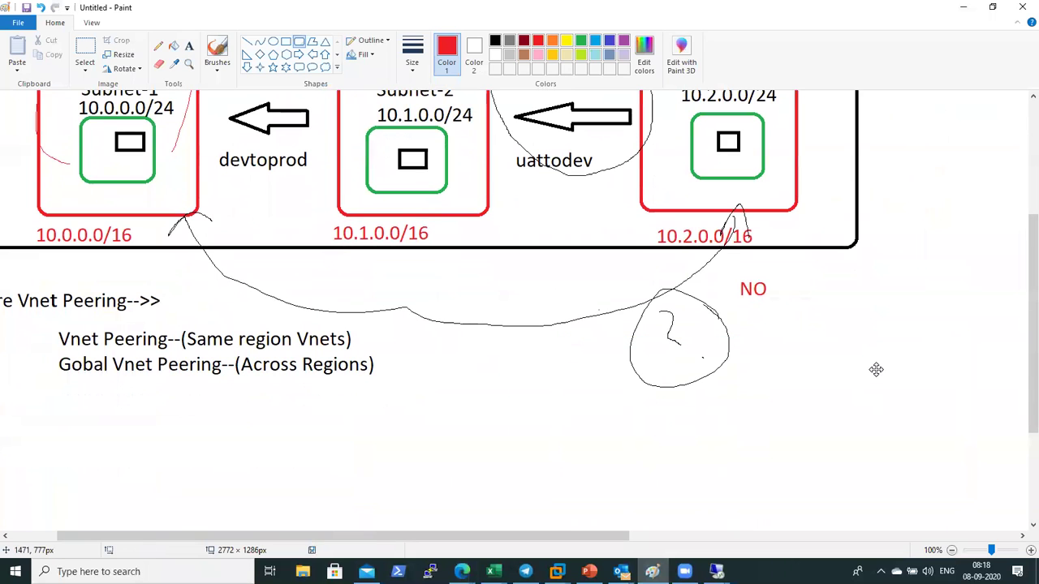
Get the Eraser ready at the upper-right corner of the black Azure Cloud frame
drag(1029, 382, 1027, 273)
click(159, 65)
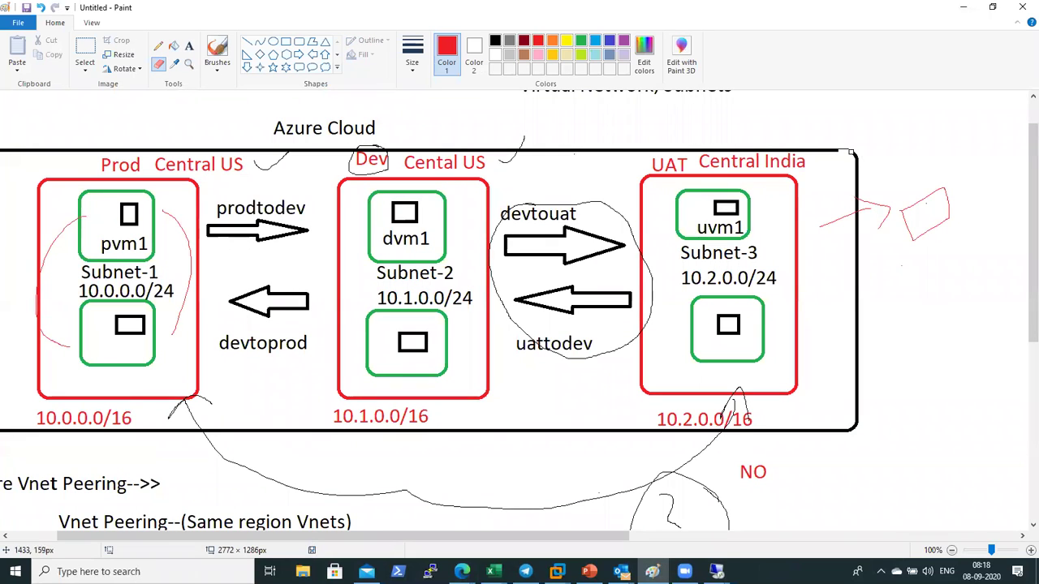
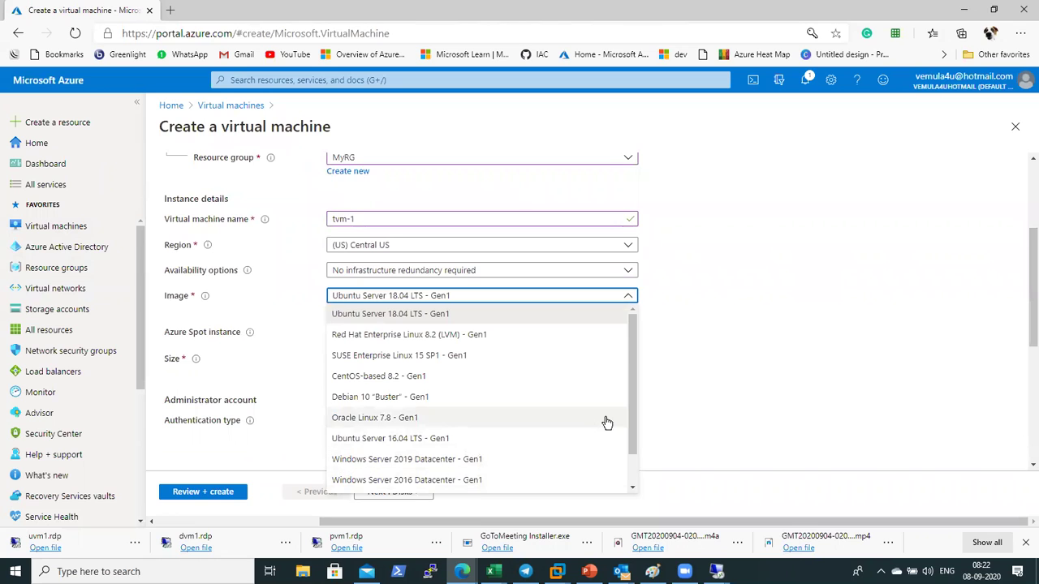
Set the tvm-1 virtual machine's image to Windows Server 2012 R2 Datacenter - Gen1 and its size to Standard_B2s
drag(632, 418, 631, 472)
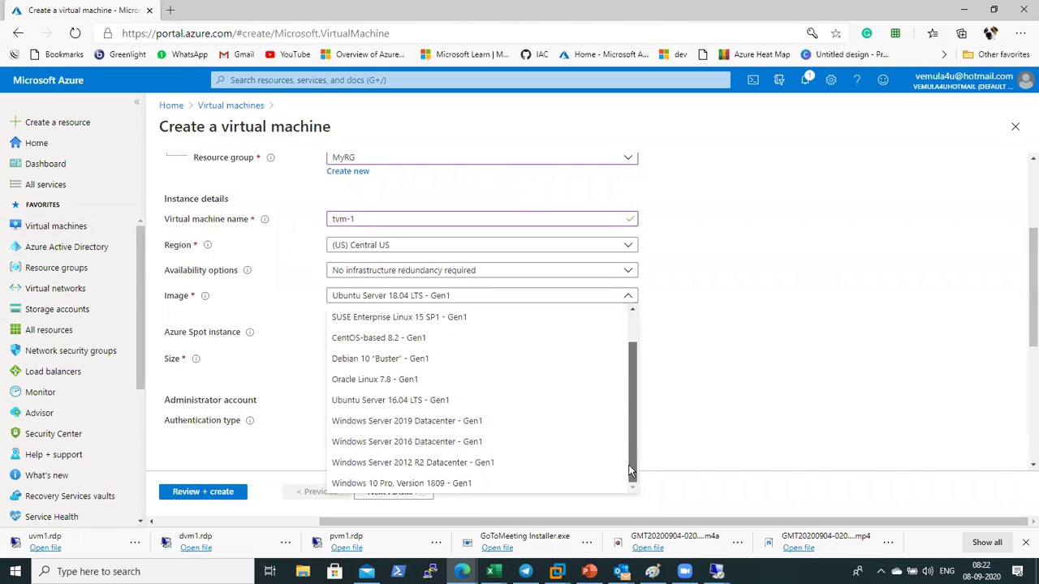
click(450, 464)
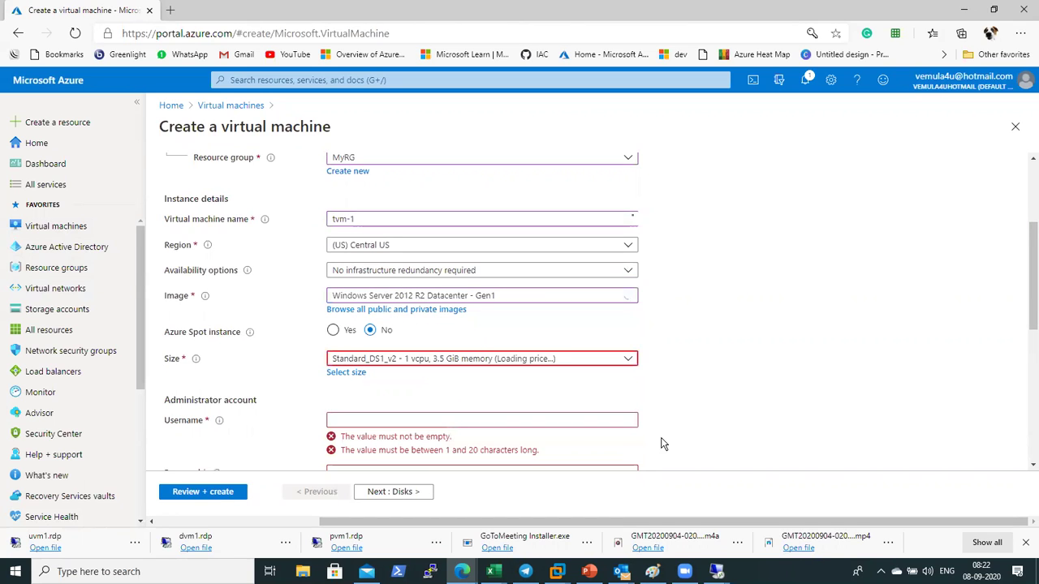
click(562, 361)
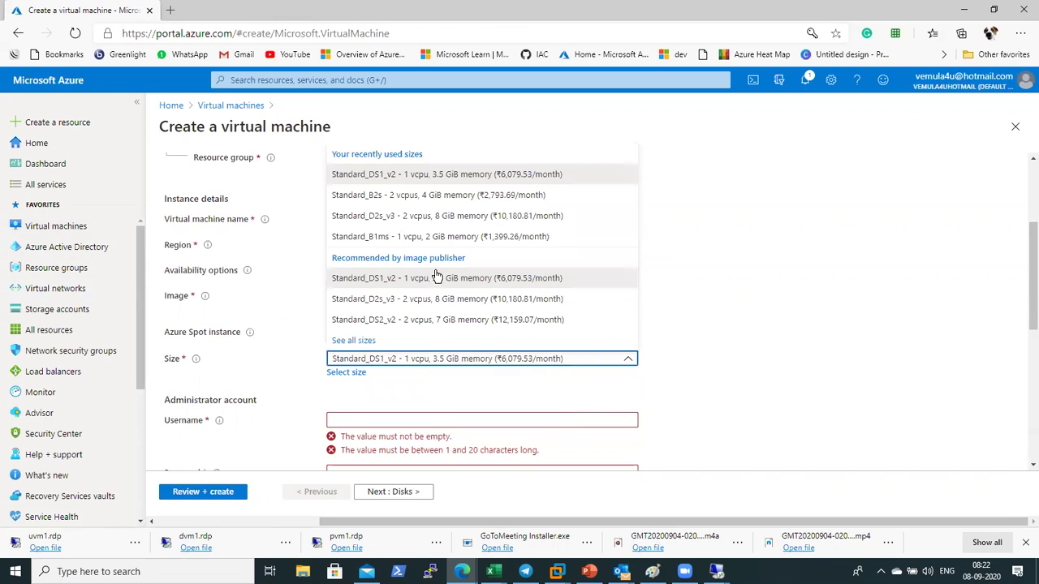
click(423, 199)
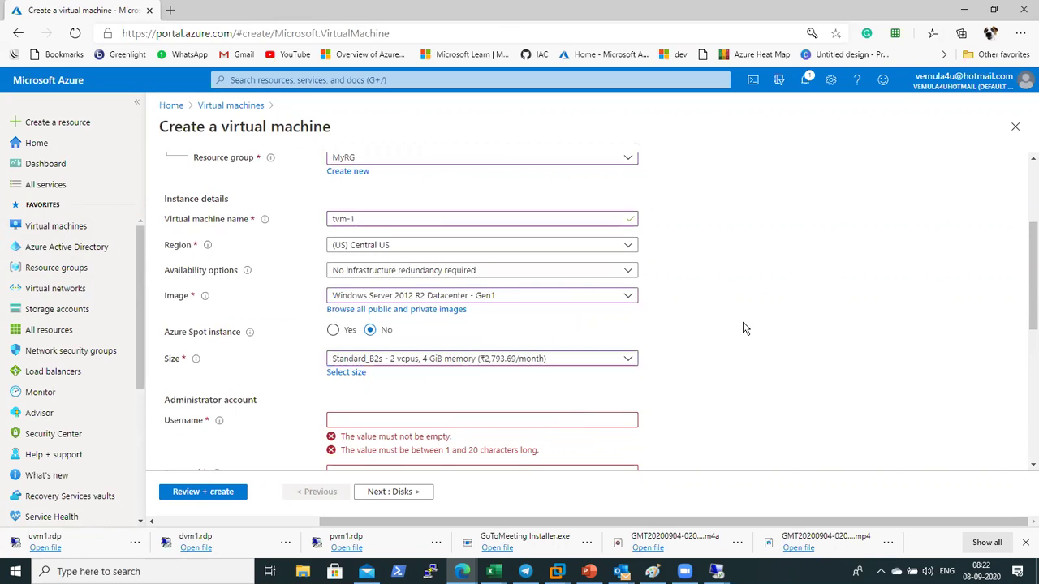
Fill in the administrator account's username, password and password confirmation for the tvm-1 virtual machine
click(539, 421)
text(v)
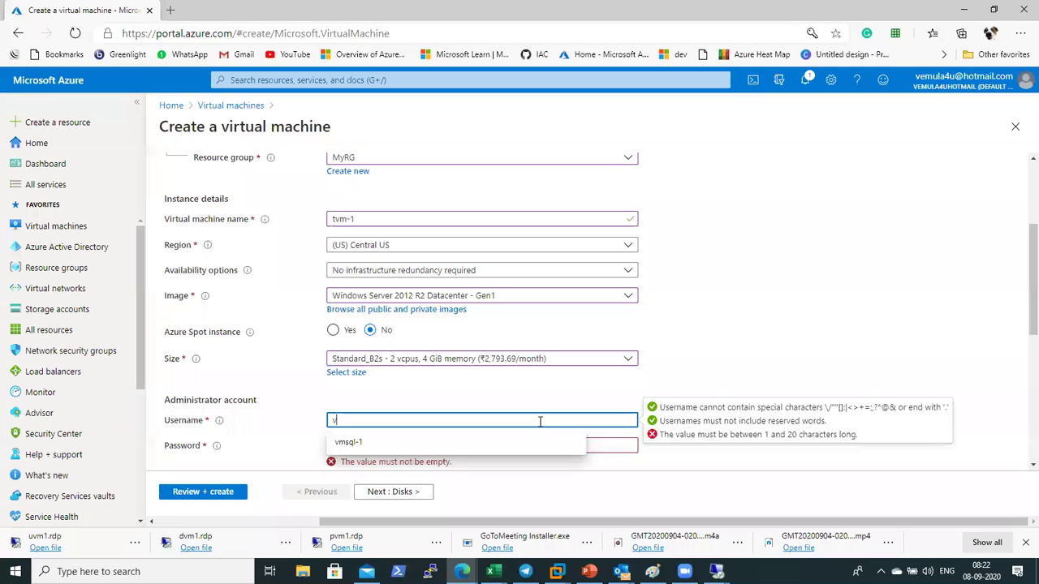
text(ijay)
key(Tab)
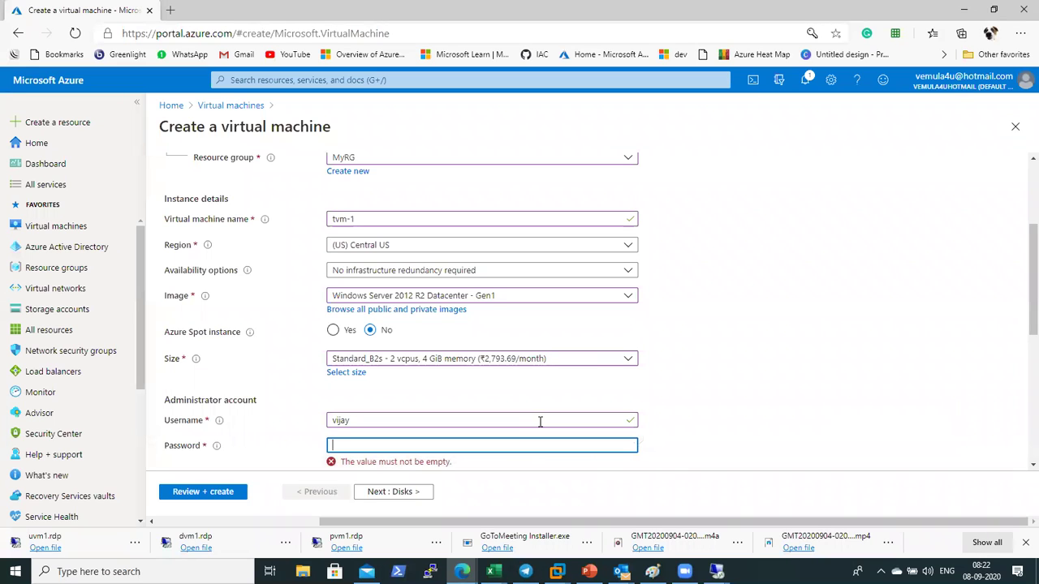
text(••••••)
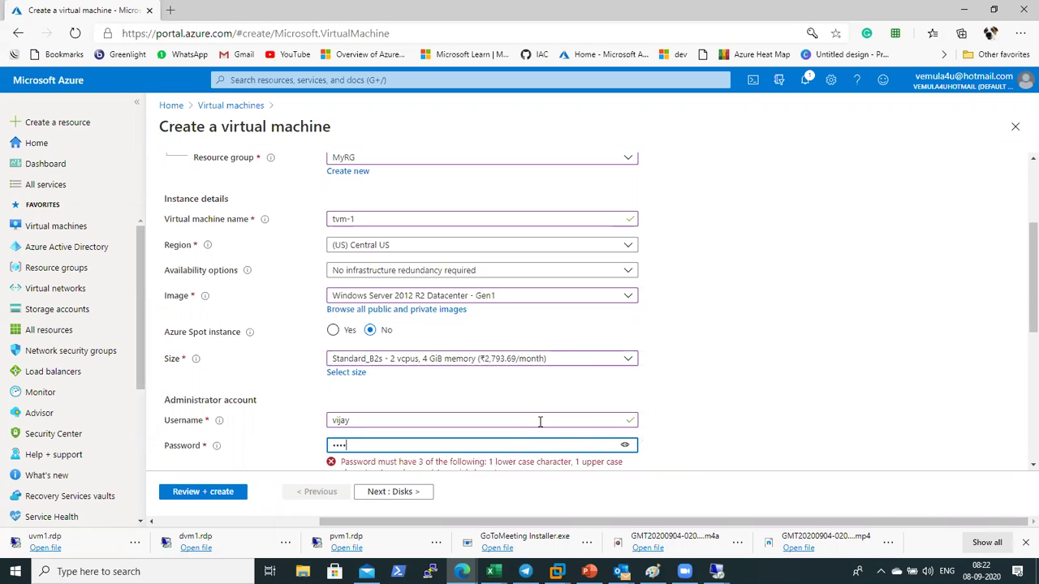
text(•)
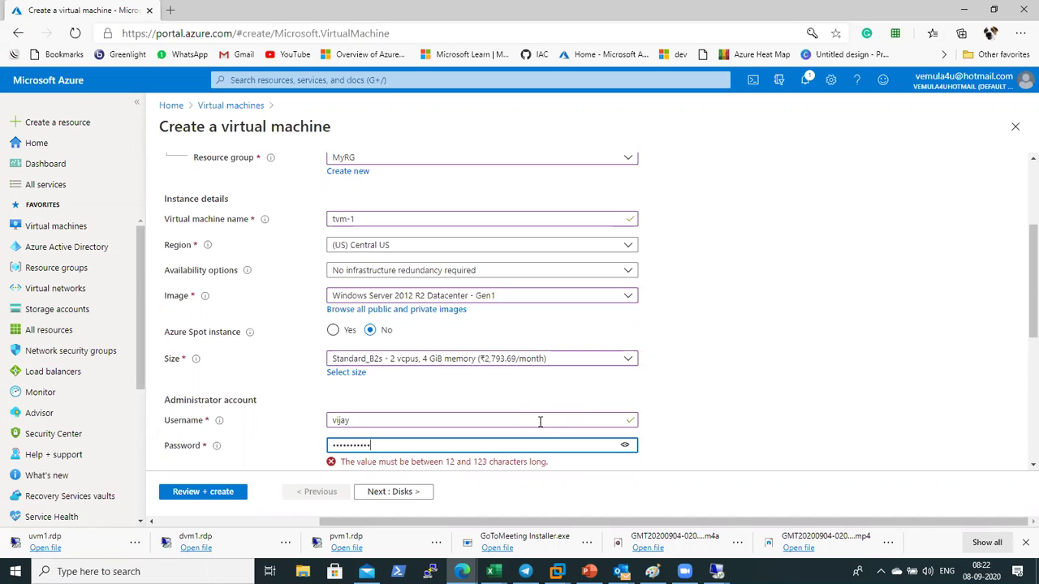
text(•)
key(Tab)
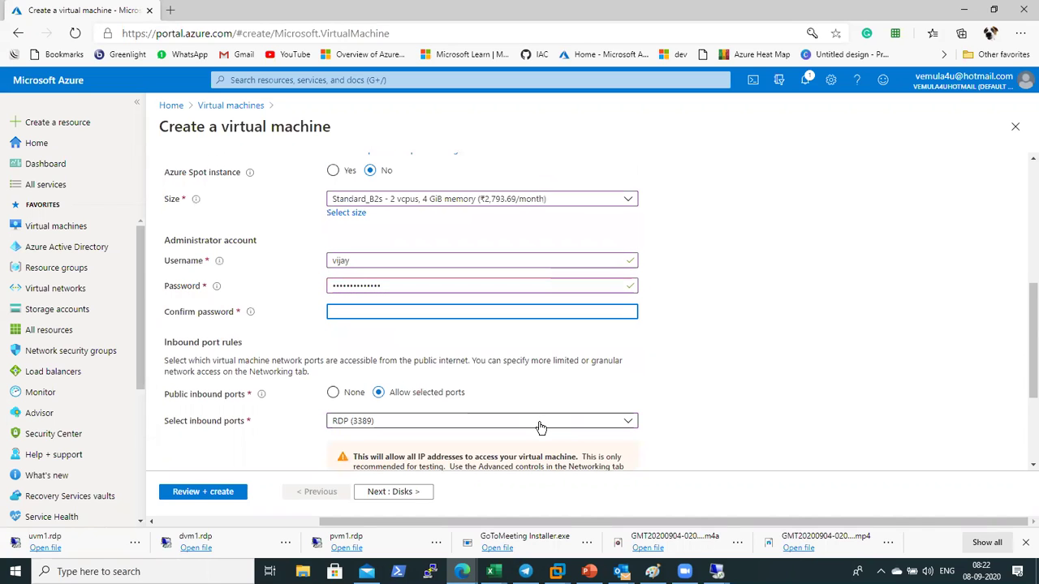
text(••••)
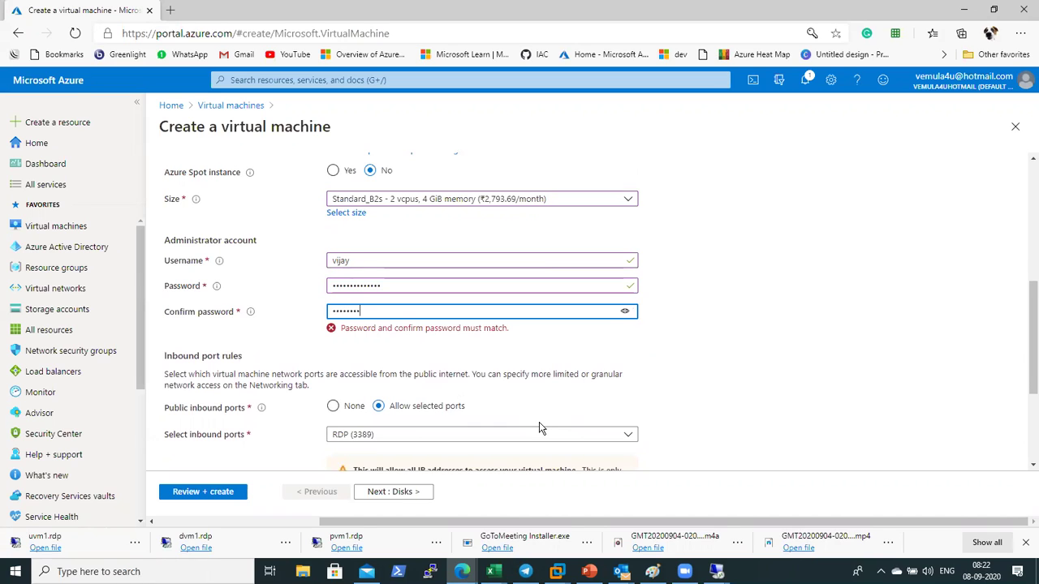
text(•)
click(913, 311)
Go to tvm-1's networking settings and examine which virtual networks can be chosen
drag(1031, 338, 982, 193)
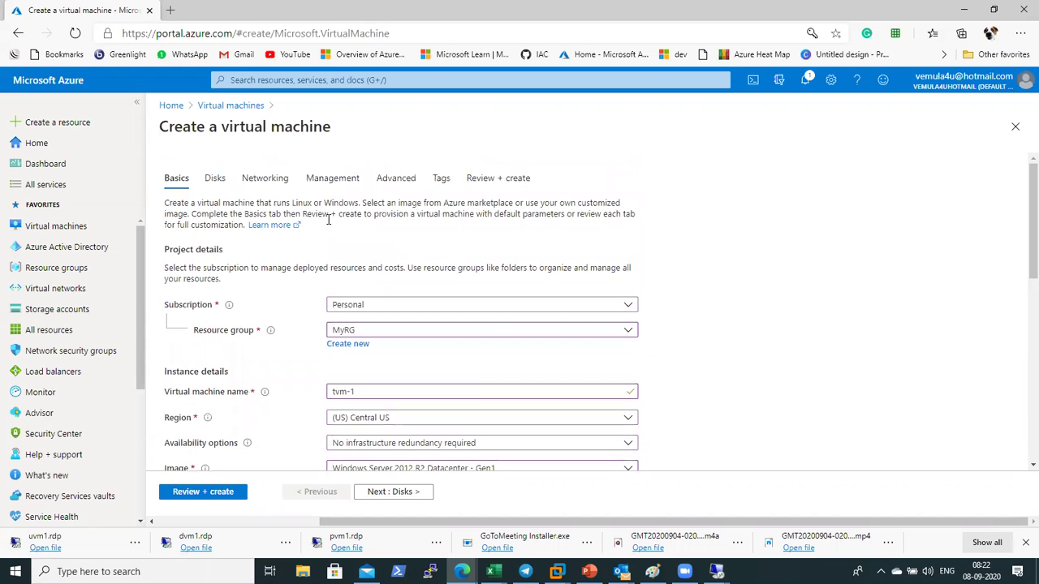
click(275, 178)
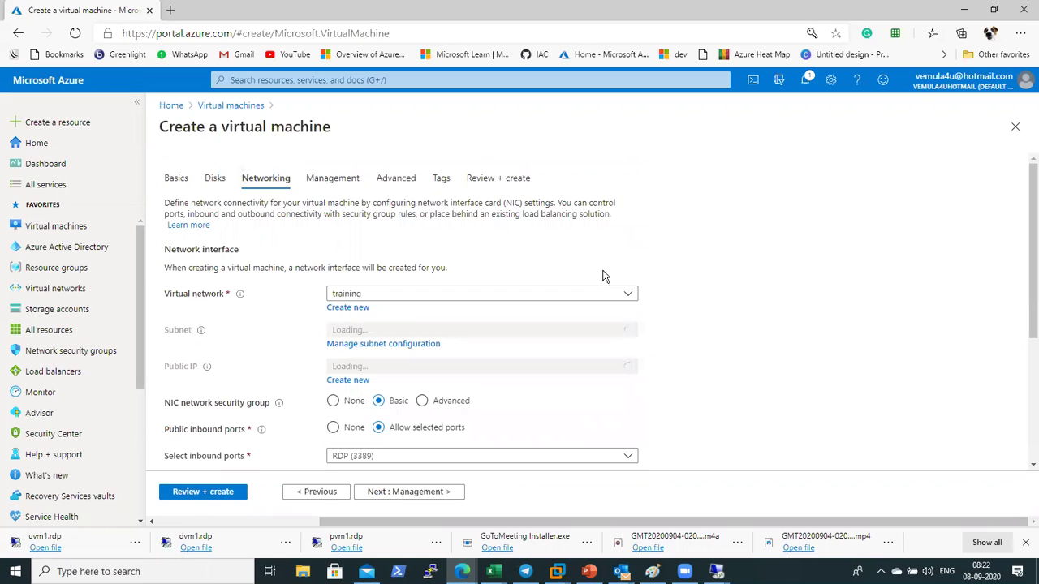
click(590, 297)
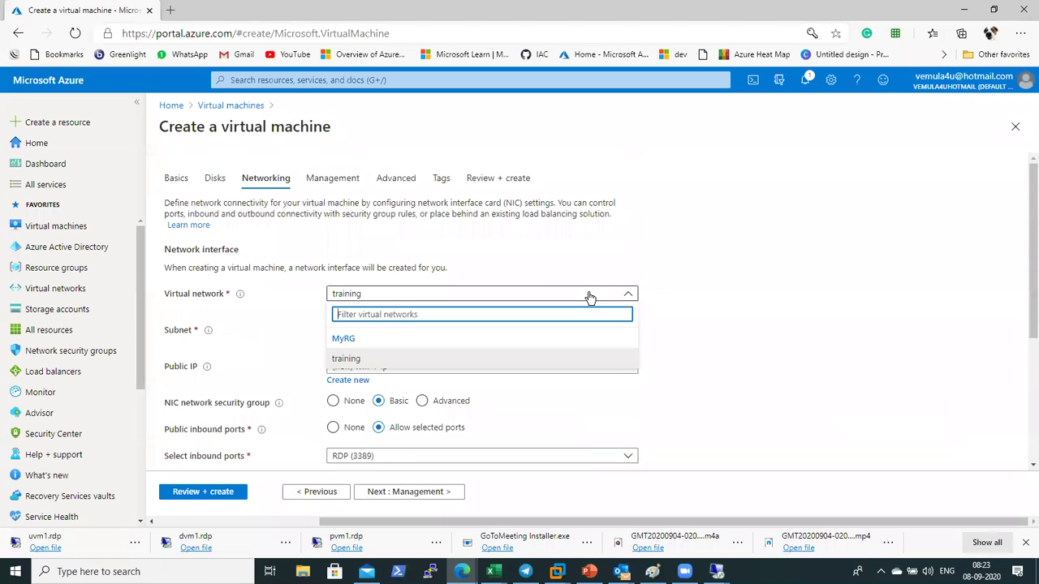
Switch to Paint, circle the Central US label above Training in green, and draw green check marks above Prod and Dev
key(alt+Tab)
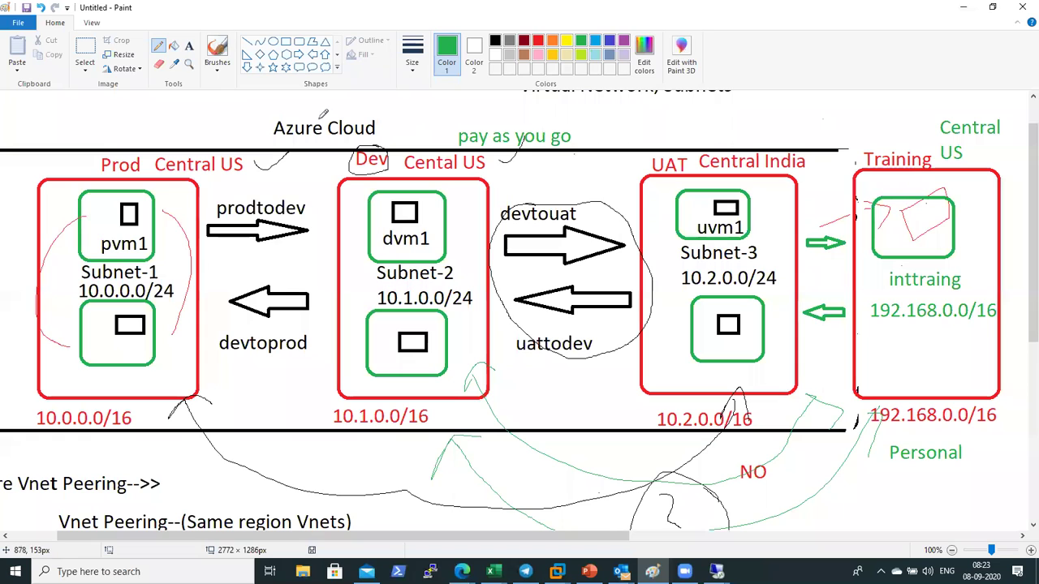
mouse_move(975, 103)
mouse_down()
mouse_move(942, 109)
mouse_move(923, 149)
mouse_move(1010, 135)
mouse_move(973, 104)
mouse_up()
drag(138, 158, 170, 115)
drag(396, 147, 432, 93)
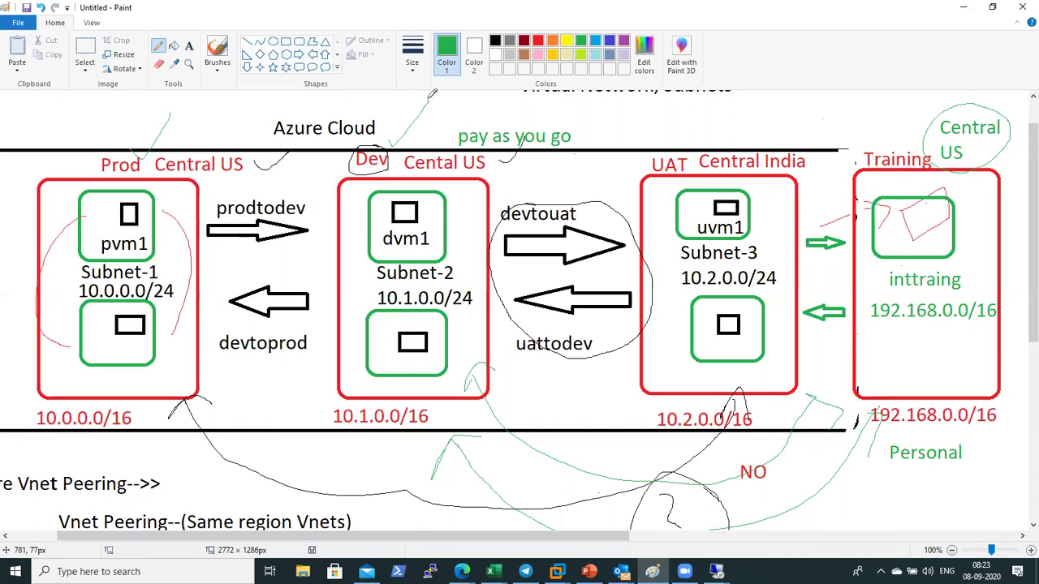
Switch back to the Azure portal and review tvm-1's network settings, subscription and resource group
key(alt+Tab)
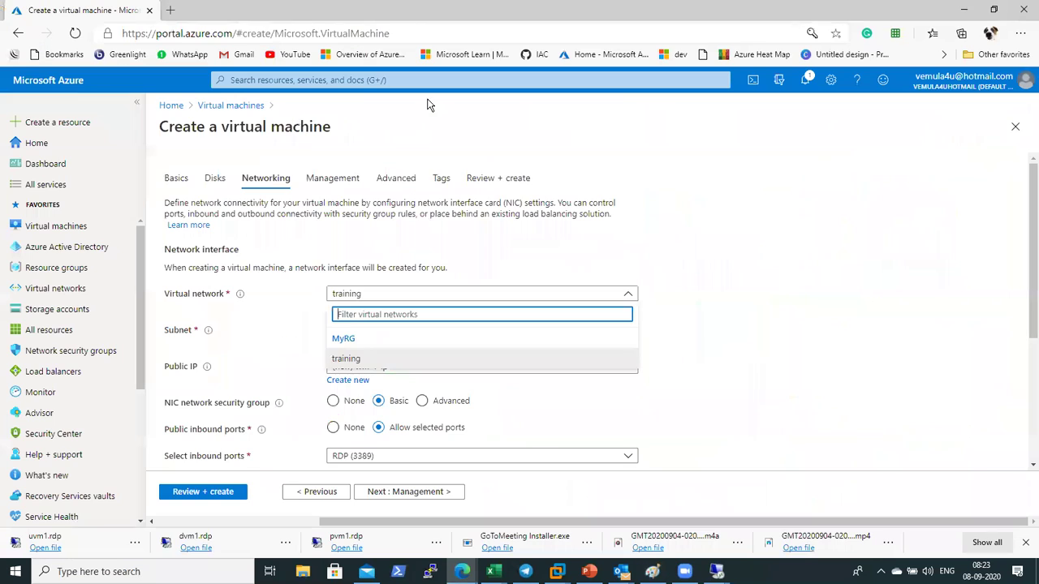
click(832, 405)
key(alt+Tab)
key(alt+Tab)
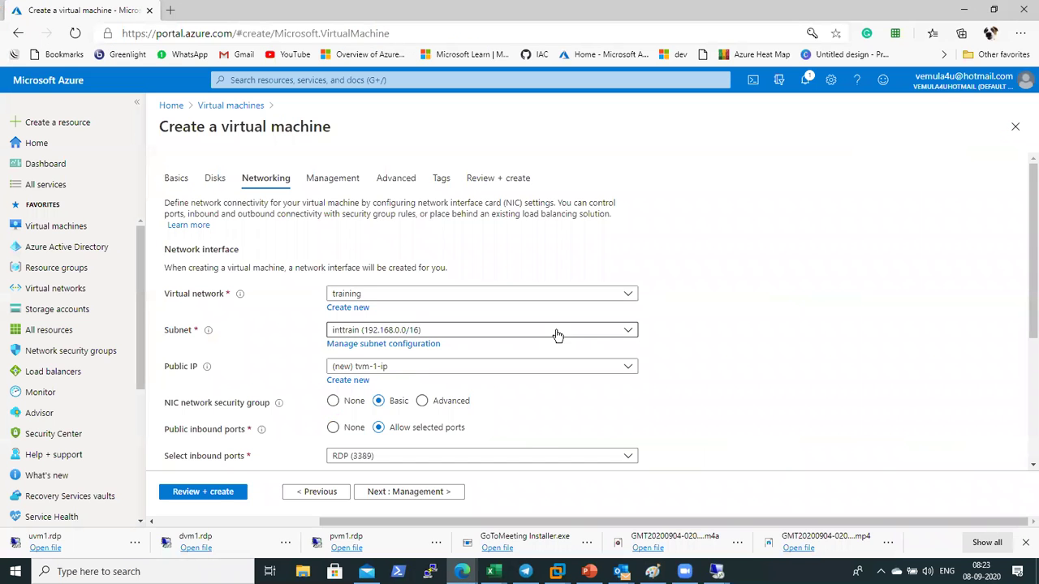
click(175, 177)
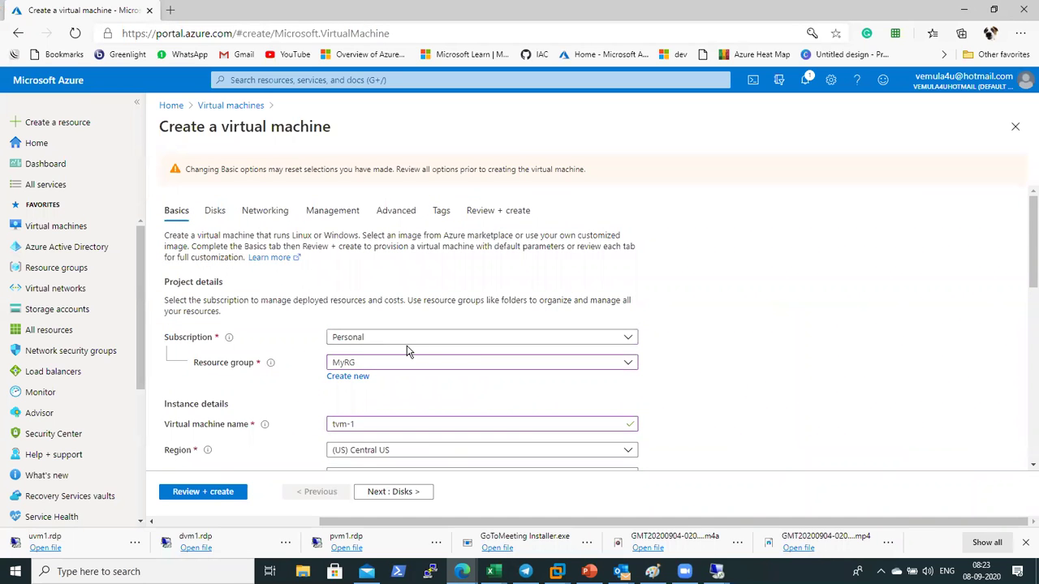
Switch to Paint, draw a green check mark above the Training label, and return to the Azure portal
key(alt+Tab)
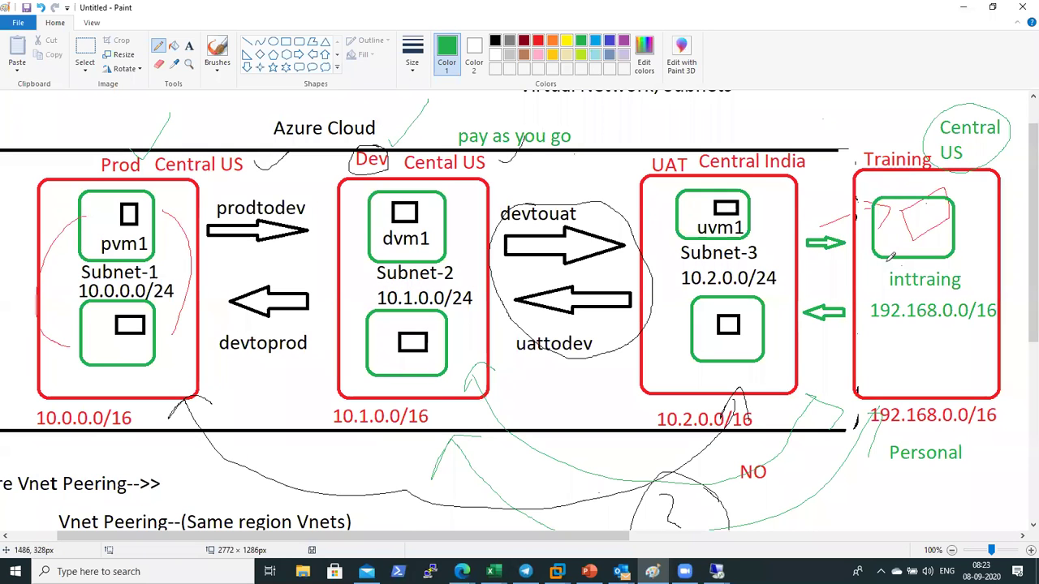
drag(889, 133, 919, 99)
key(alt+Tab)
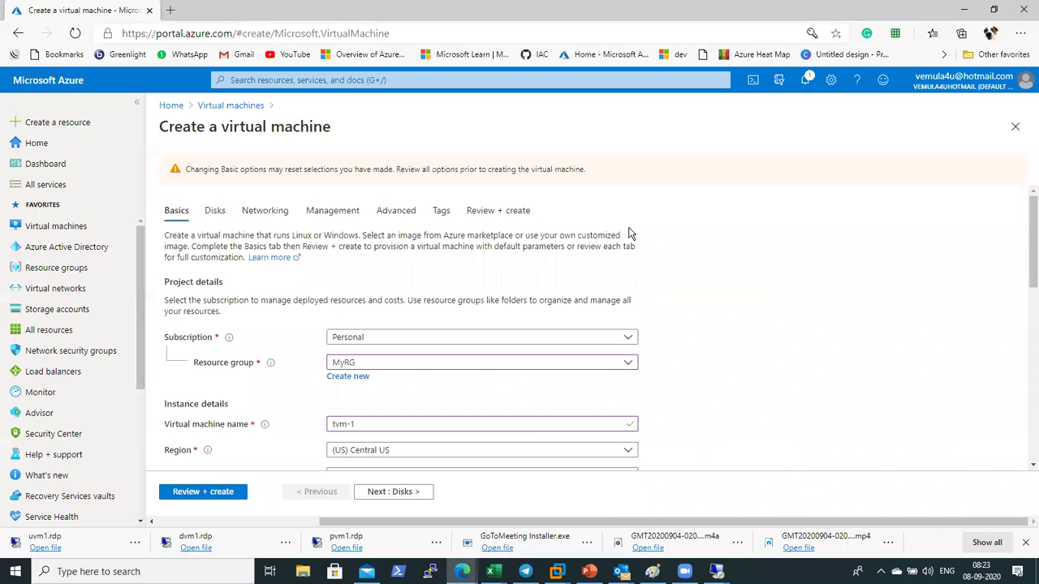
Keep the training virtual network with the inttrain subnet for tvm-1, and validate and create the virtual machine
click(267, 210)
click(386, 298)
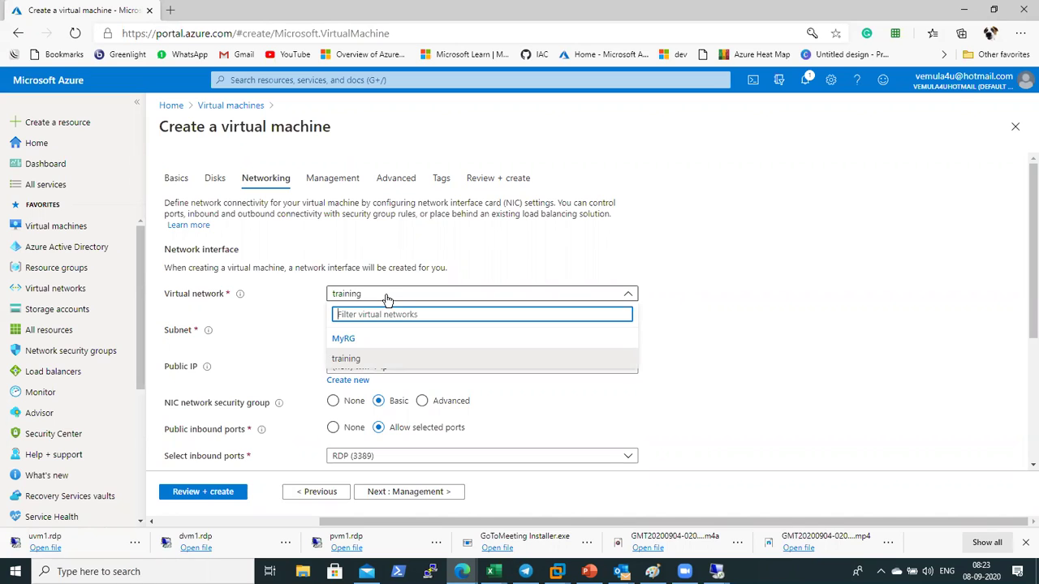
click(755, 320)
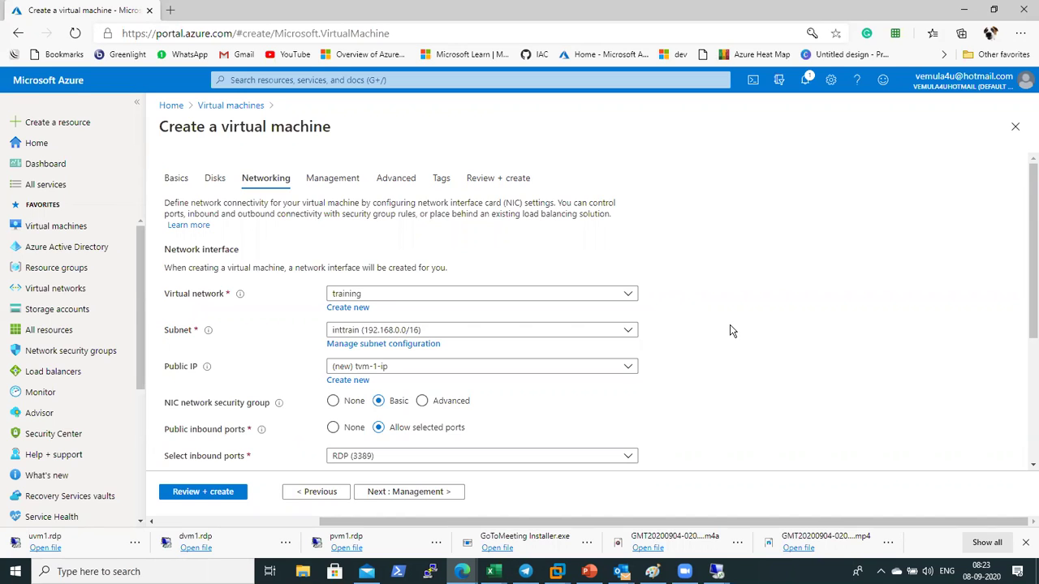
click(219, 498)
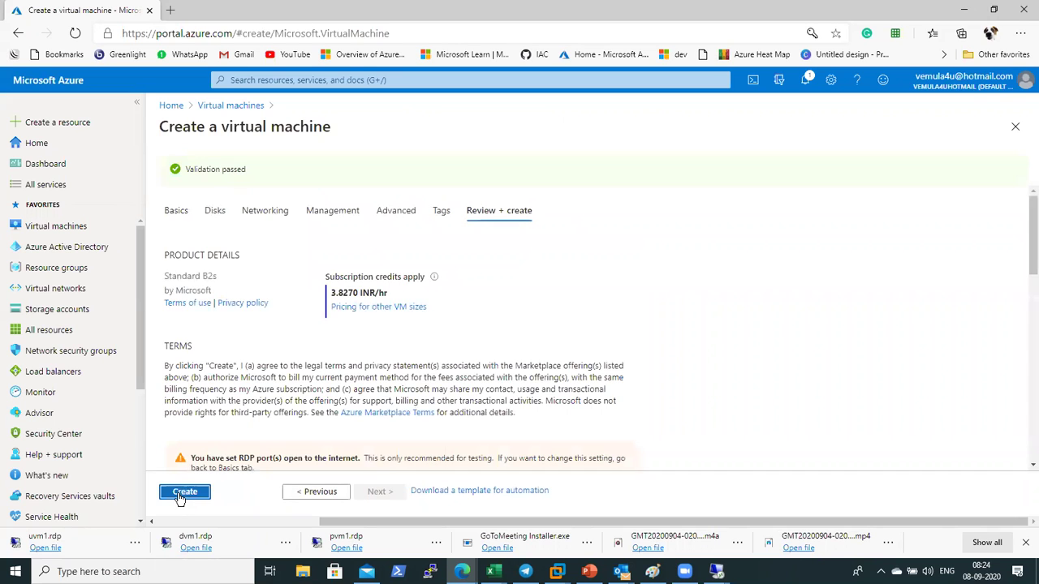
click(183, 493)
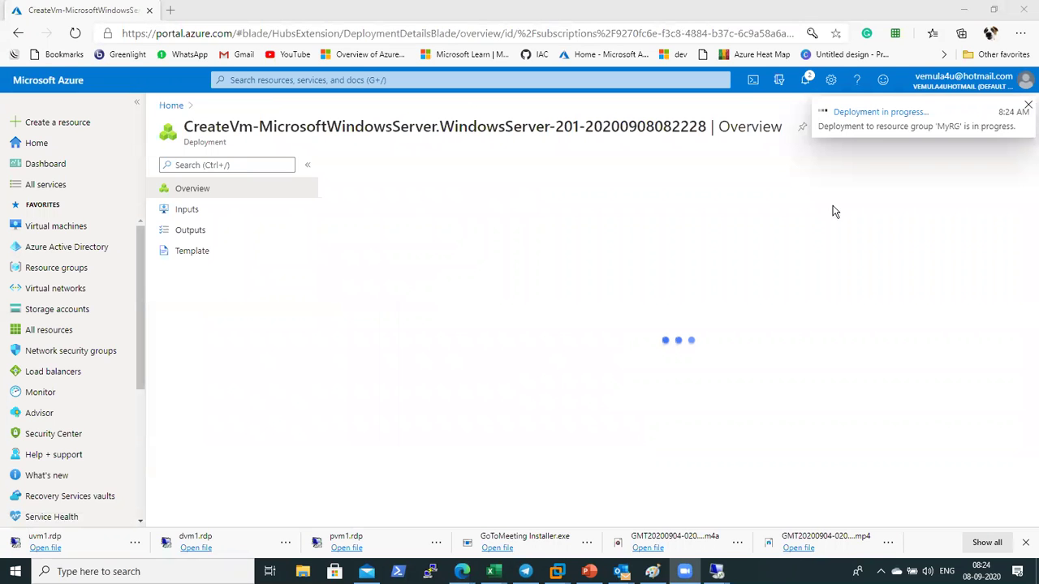
Show the virtual machines list and refresh it repeatedly to check for tvm-1, reloading the page as well
click(56, 226)
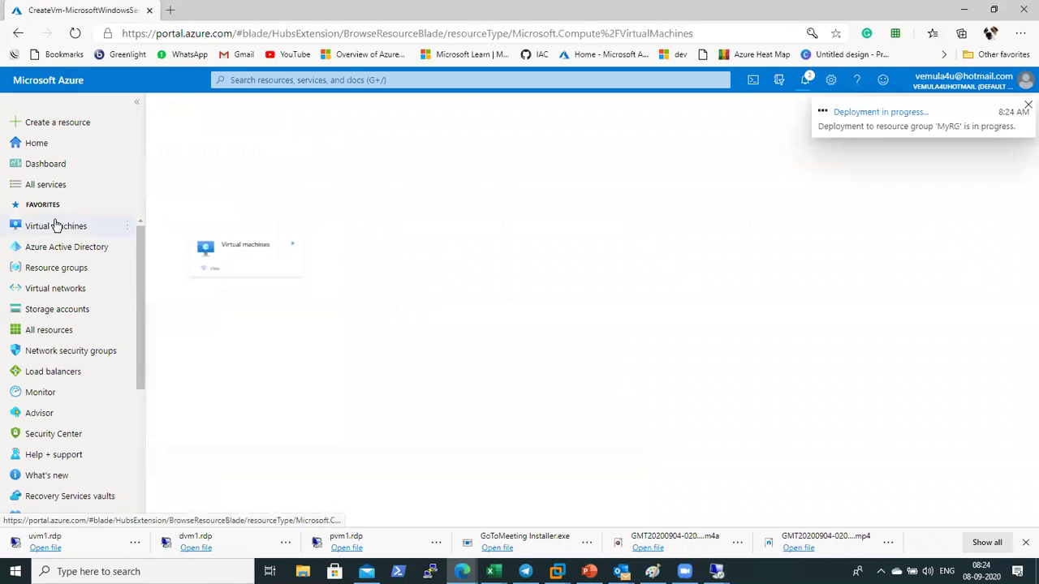
click(383, 165)
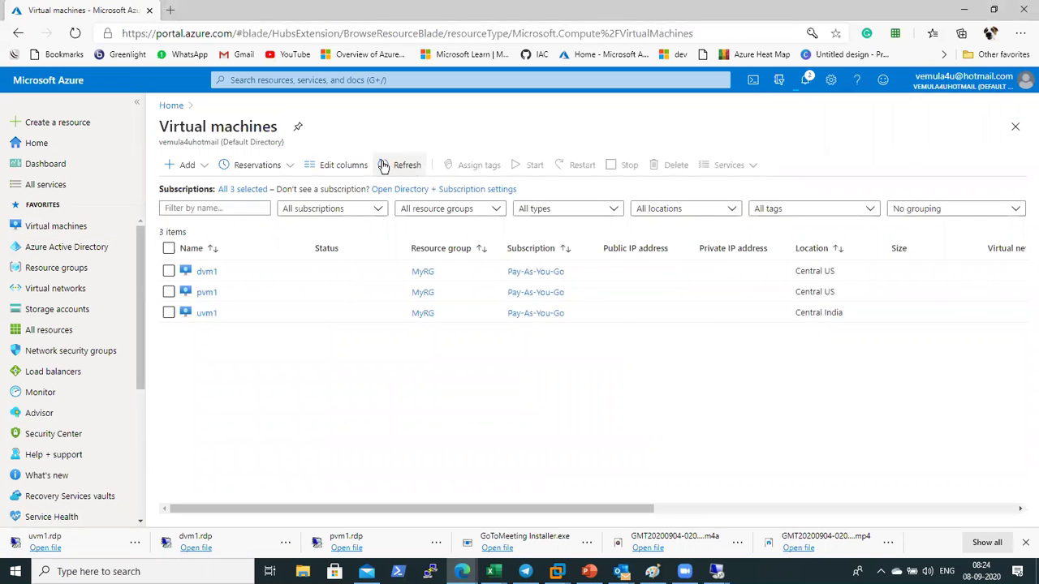
click(383, 165)
click(383, 165)
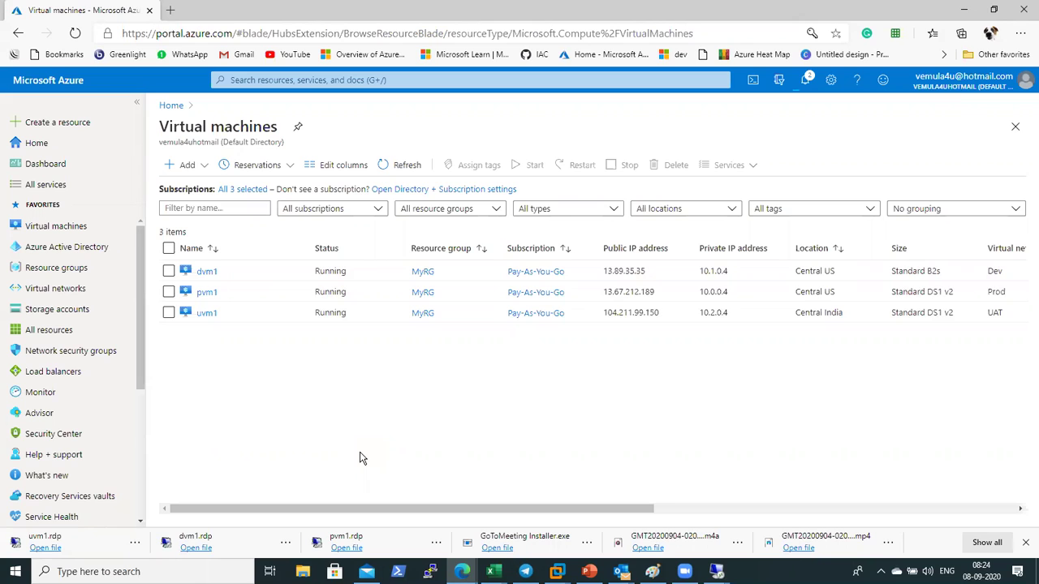
click(386, 166)
click(75, 36)
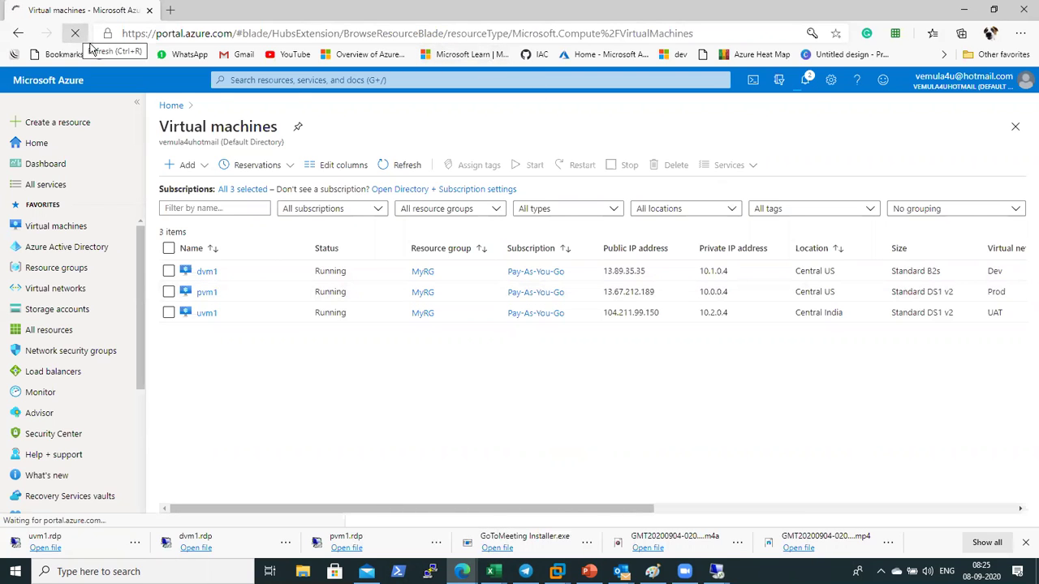
click(401, 165)
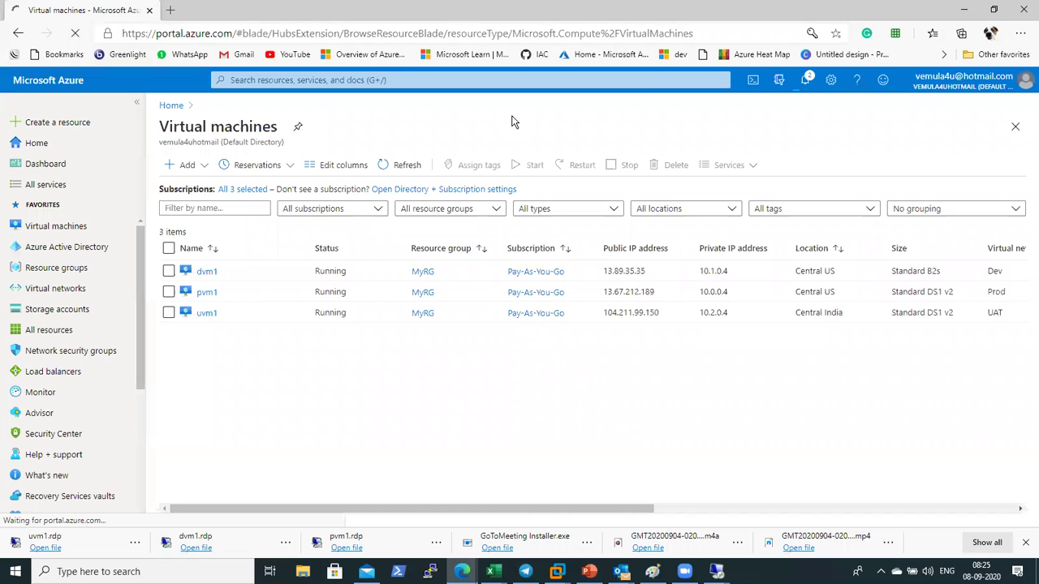
Open the details of the running MyRG deployment from the portal's notifications
click(804, 81)
click(758, 179)
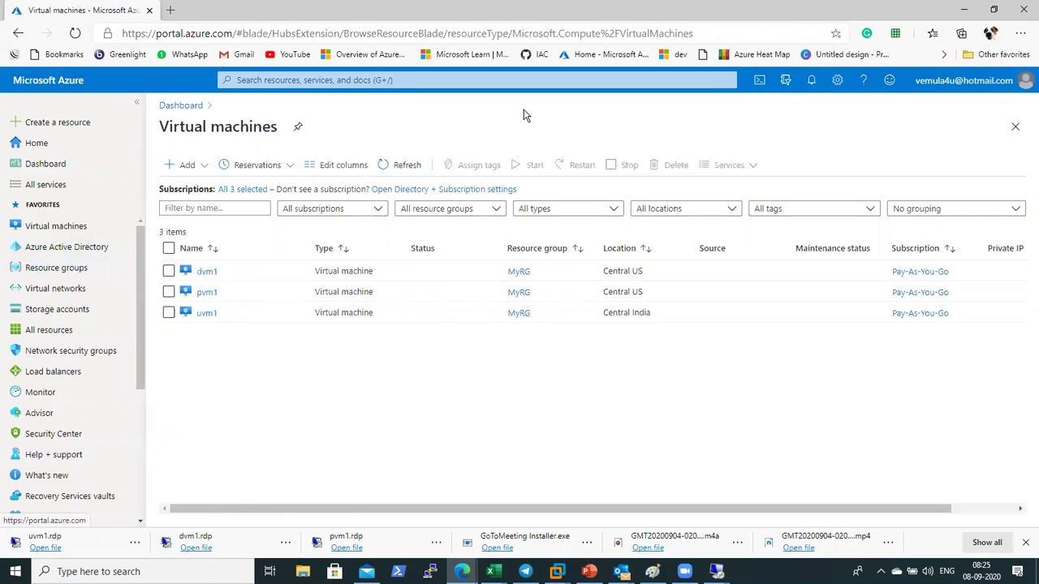
click(811, 81)
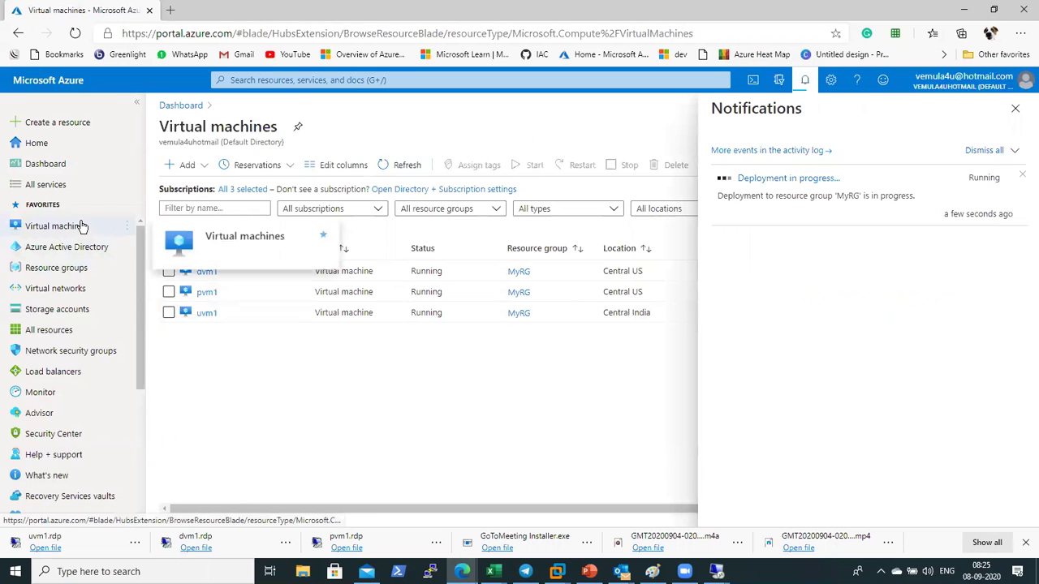
click(755, 179)
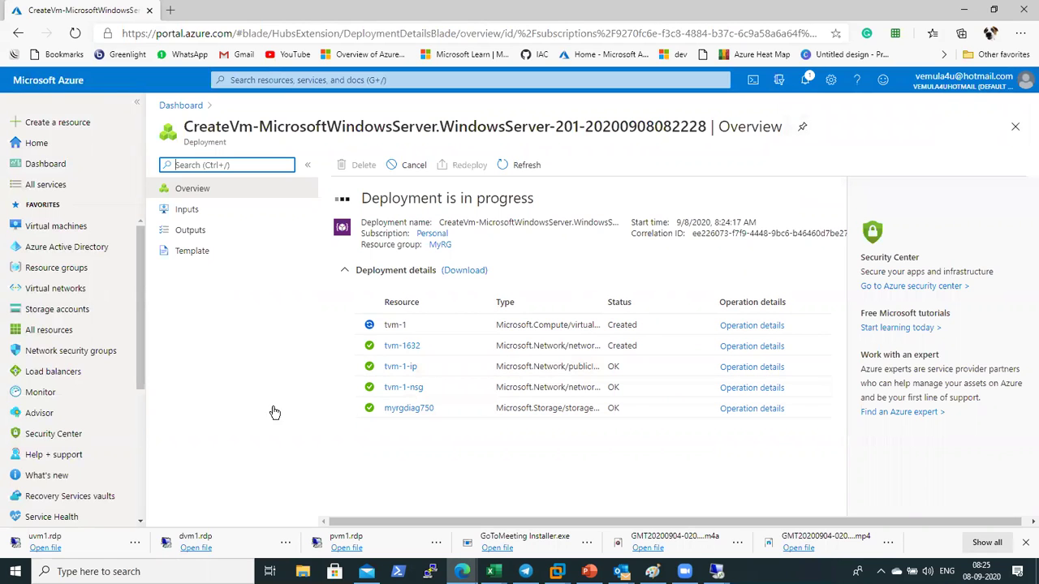
Return to the virtual machines list, refresh it to check tvm-1's status, and open tvm-1's overview
click(54, 230)
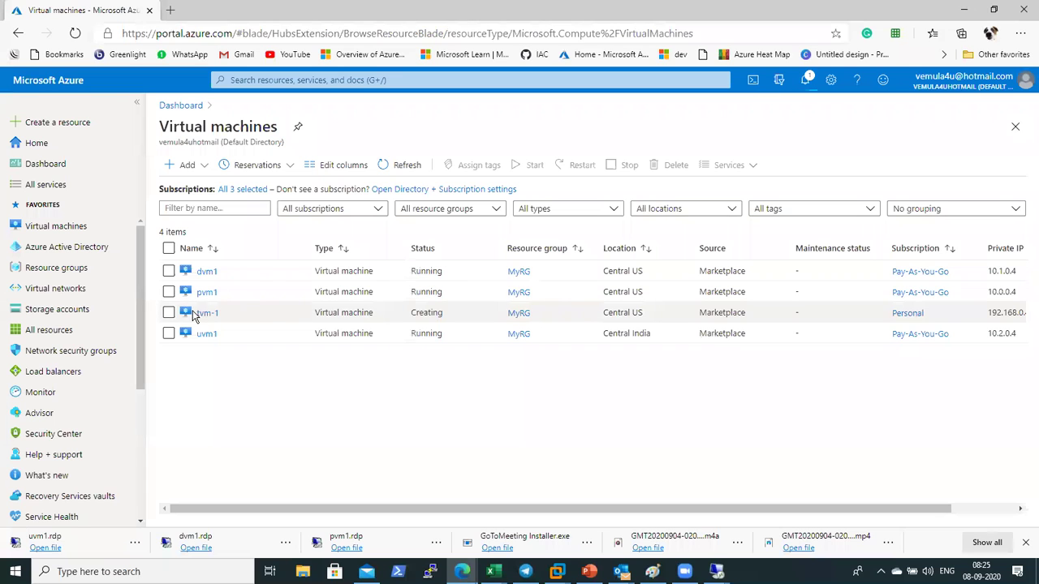
click(405, 165)
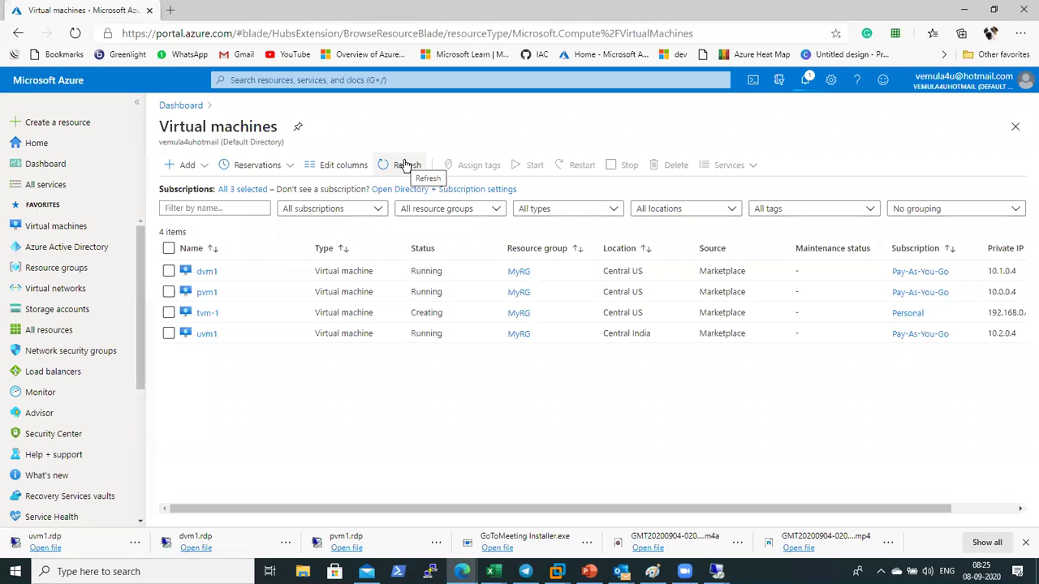
click(405, 165)
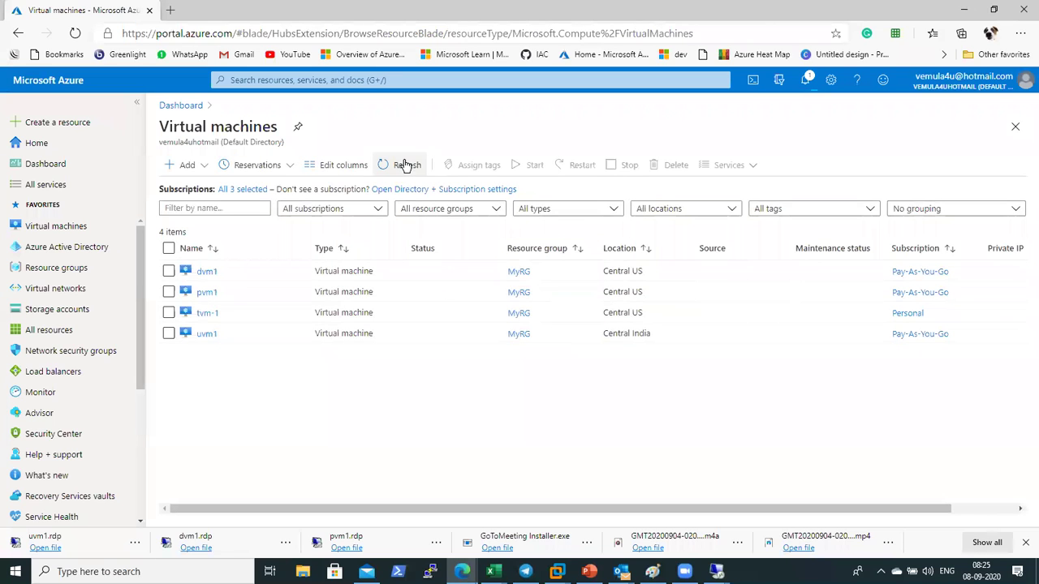
click(406, 165)
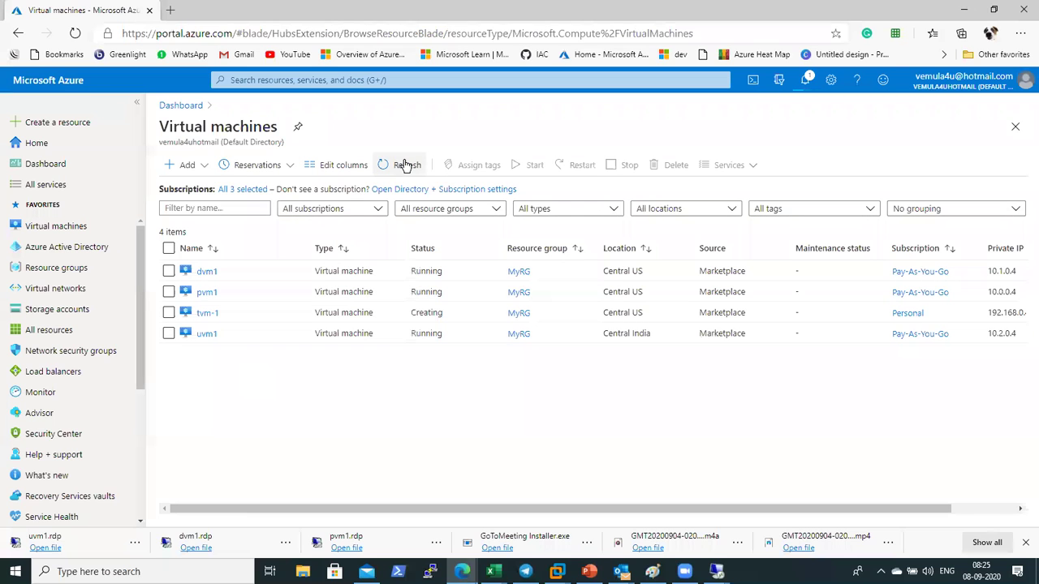
click(406, 164)
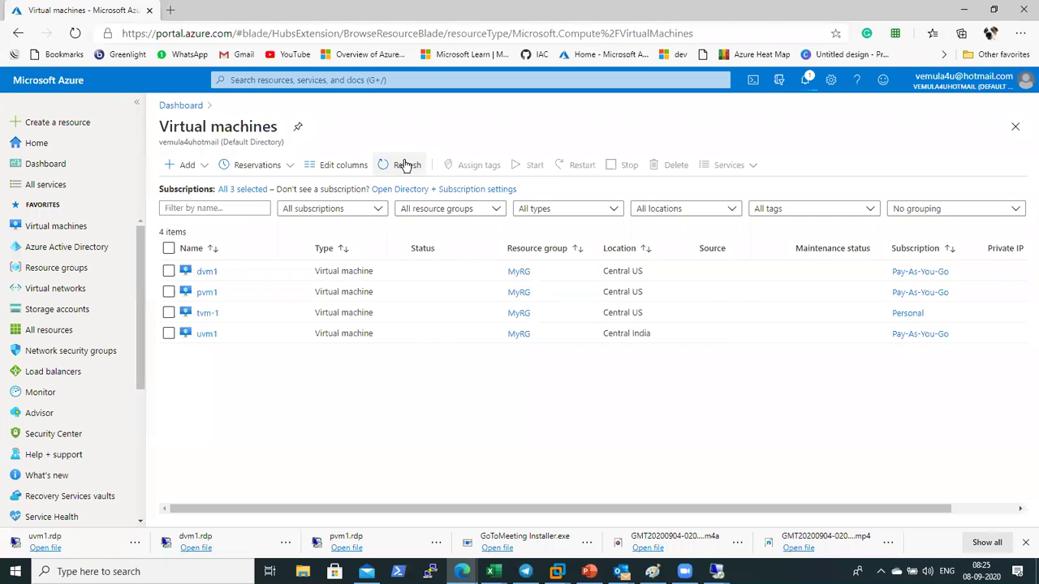
click(405, 165)
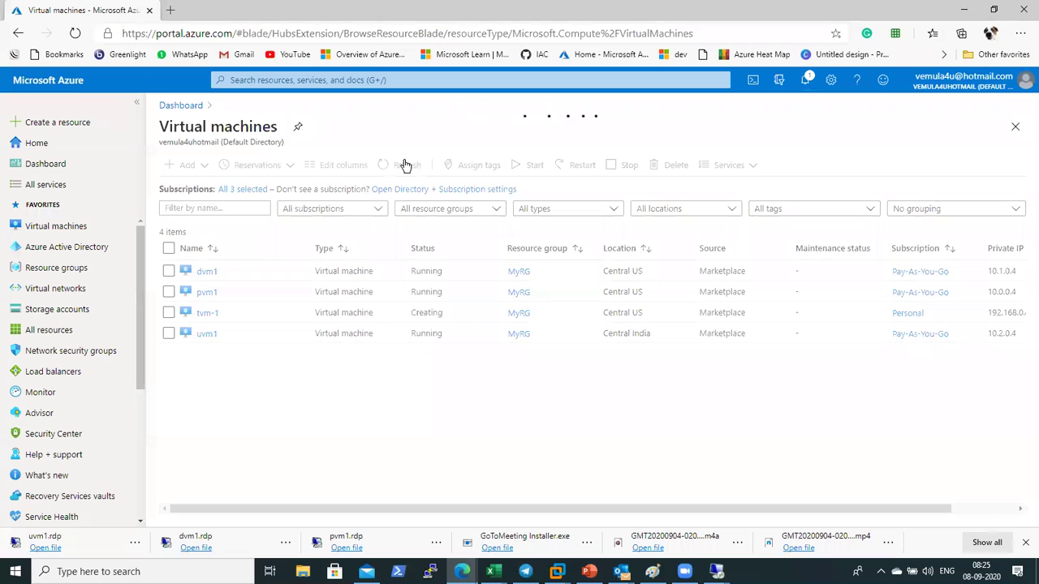
click(211, 319)
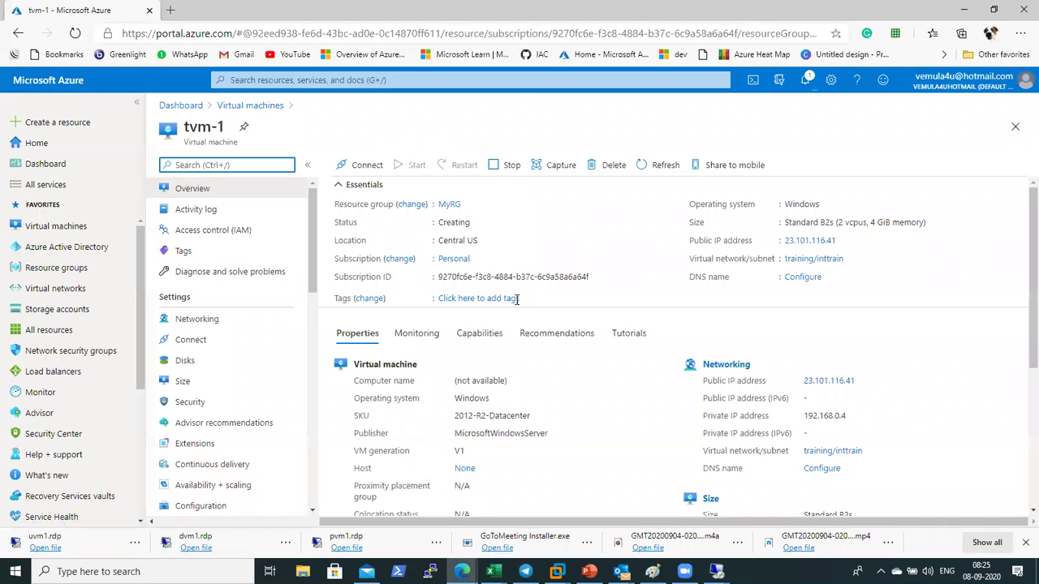
Refresh tvm-1's overview to check its status, returning to it from the access control page
click(641, 173)
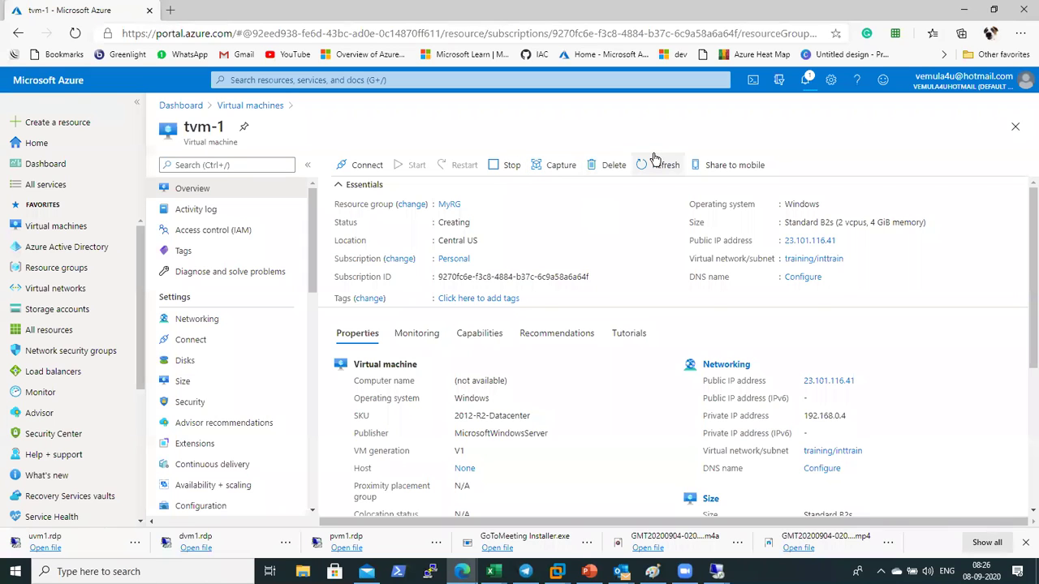
click(179, 230)
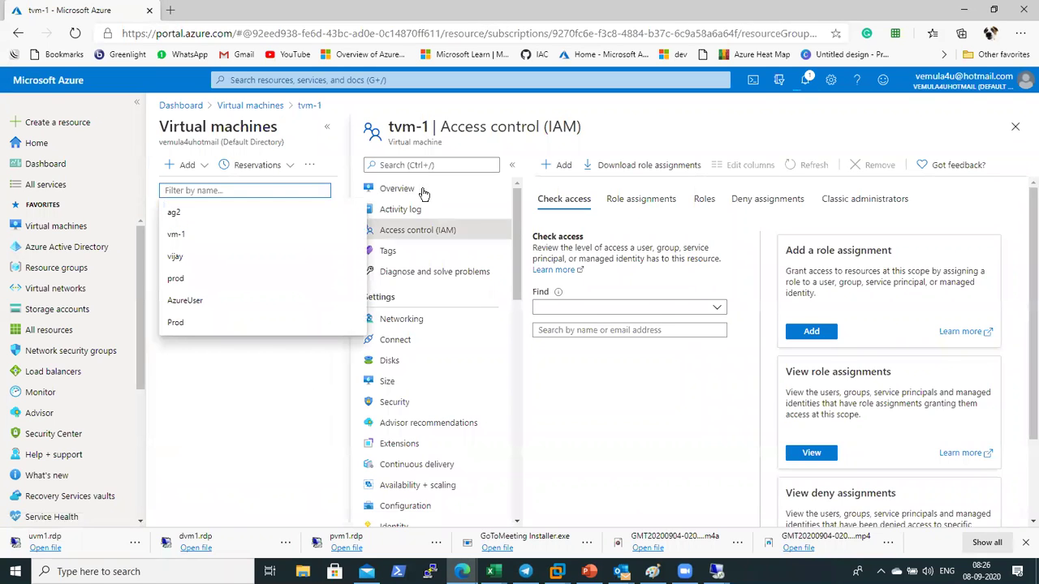
click(421, 190)
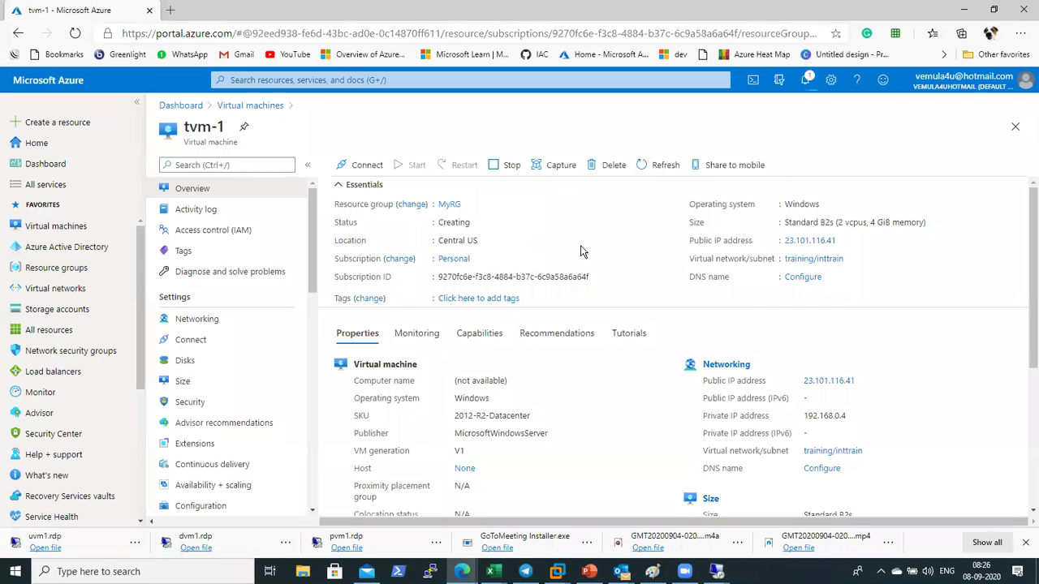
Download tvm-1's RDP file for its public IP address on port 3389 and try connecting with it
click(361, 165)
click(353, 185)
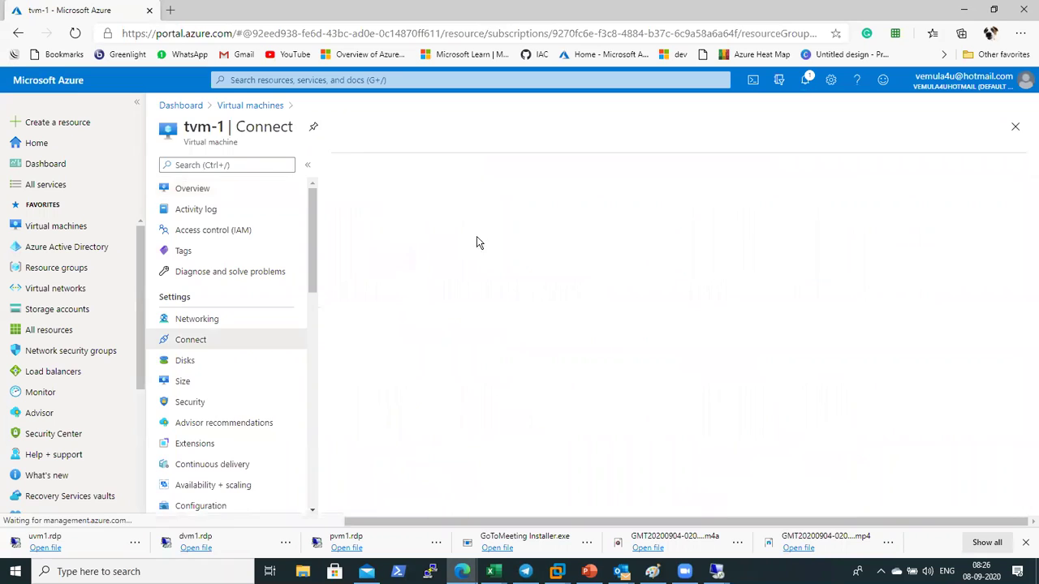
click(581, 365)
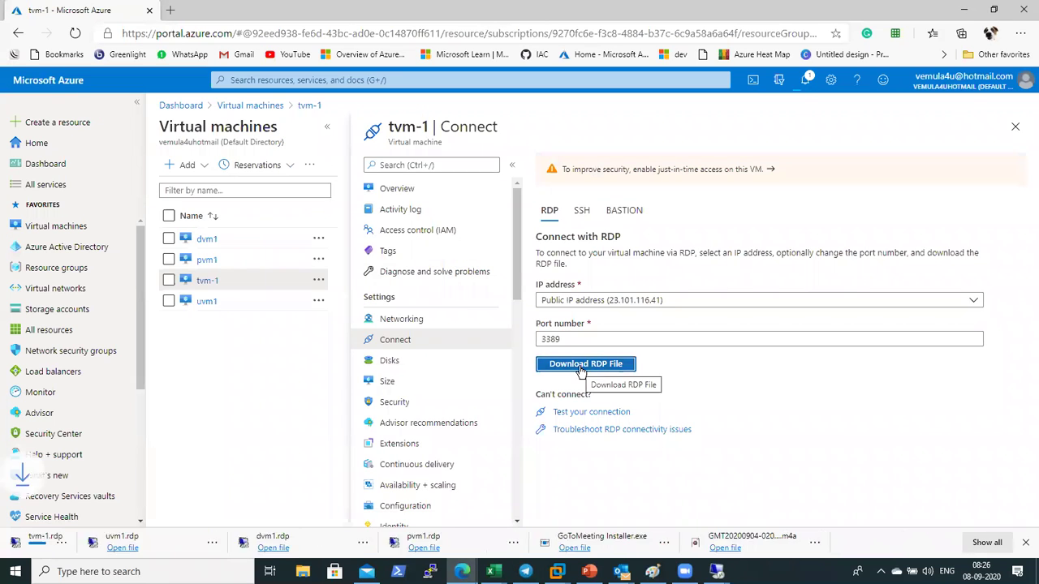
click(41, 542)
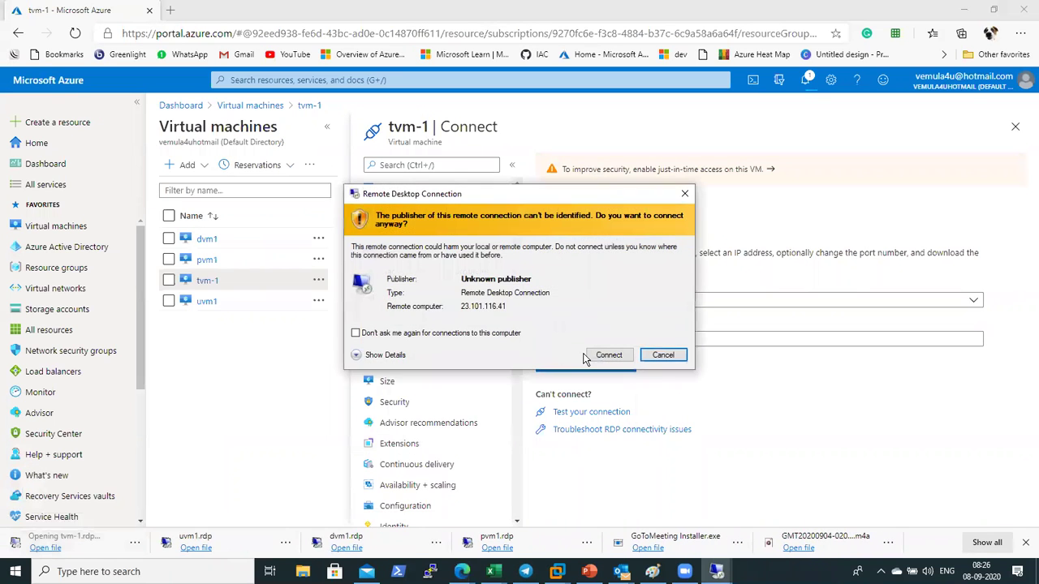
click(608, 355)
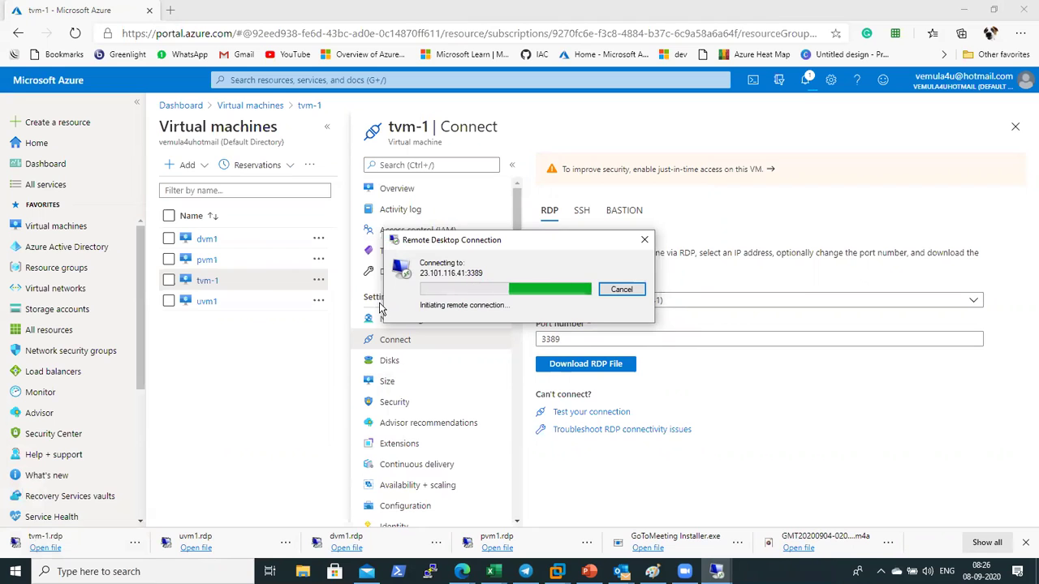
click(622, 290)
Open the MyRG deployment's details from tvm-1's overview via the notifications, and refresh the virtual machines list to check tvm-1
click(396, 189)
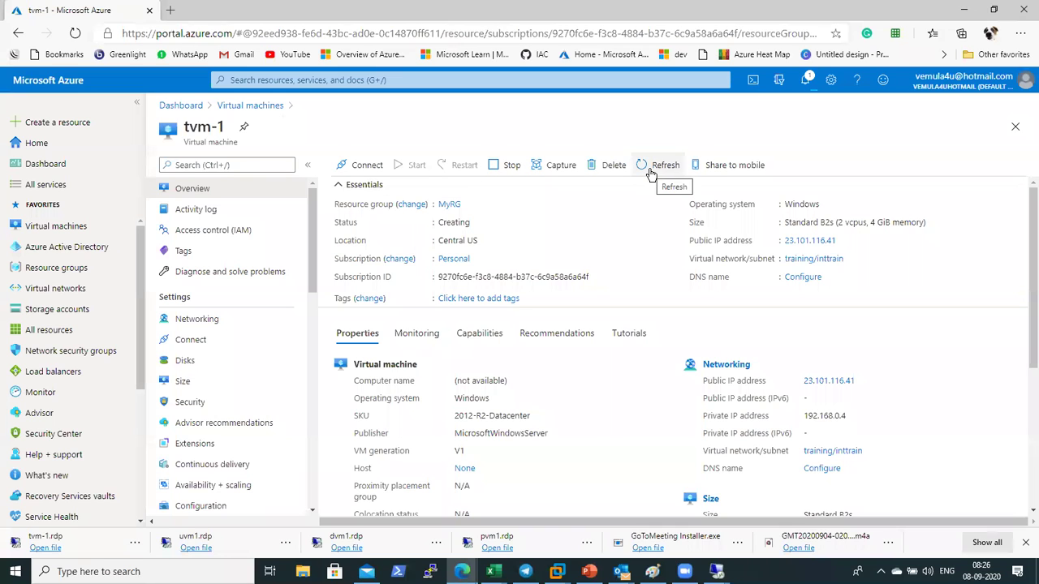
click(806, 82)
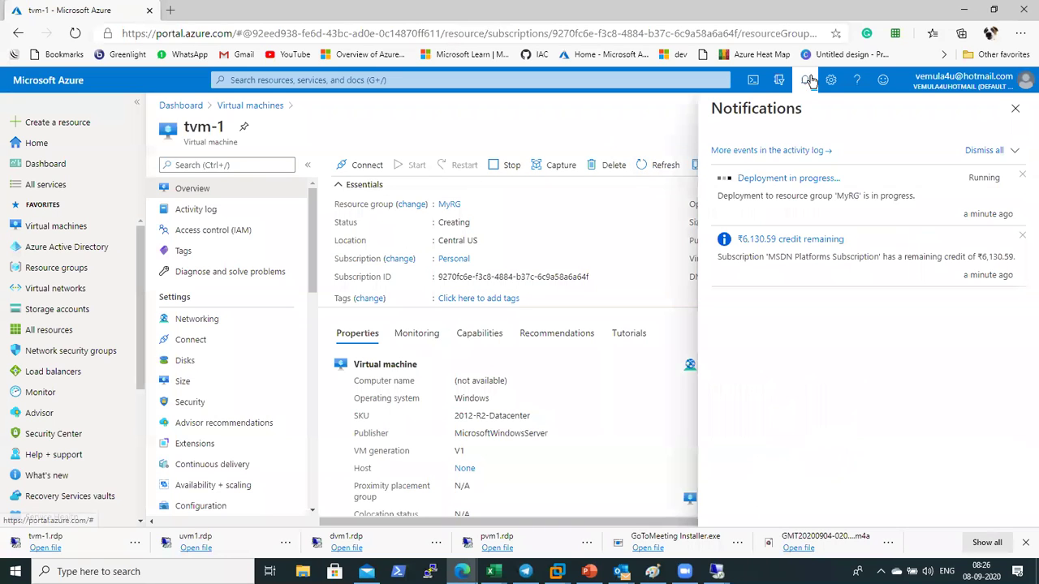
click(789, 179)
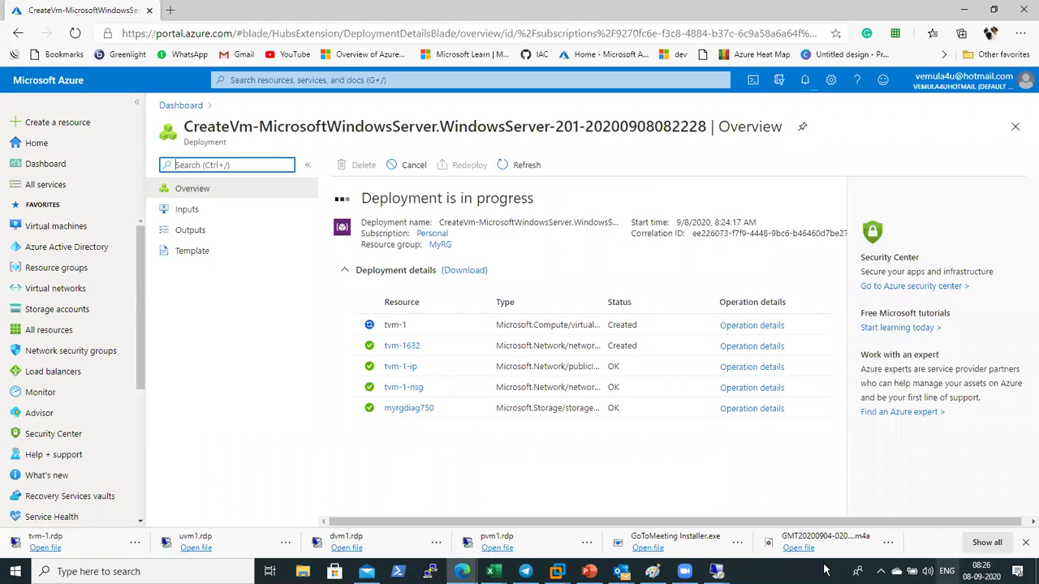
click(653, 571)
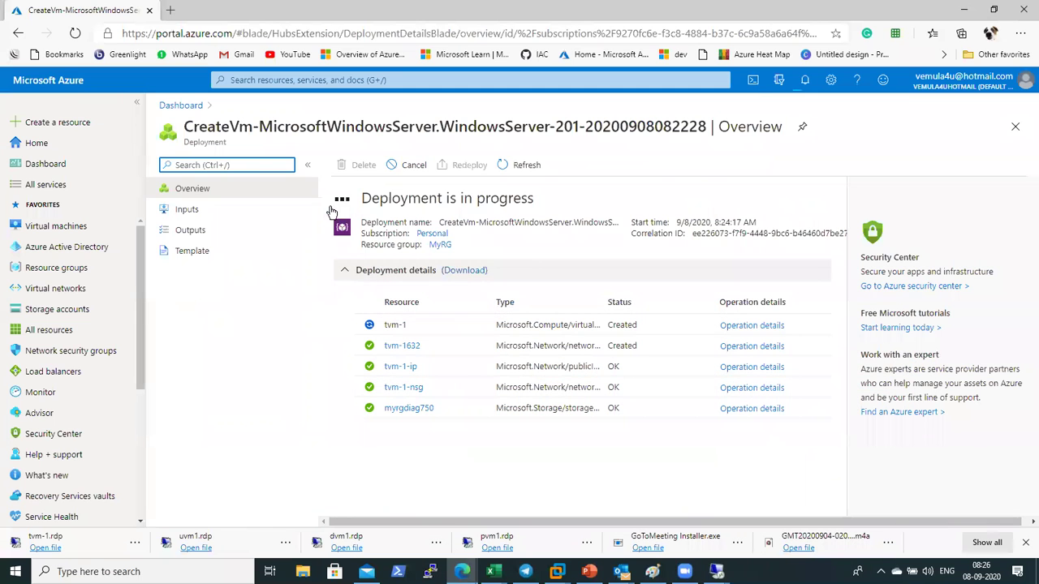
click(51, 229)
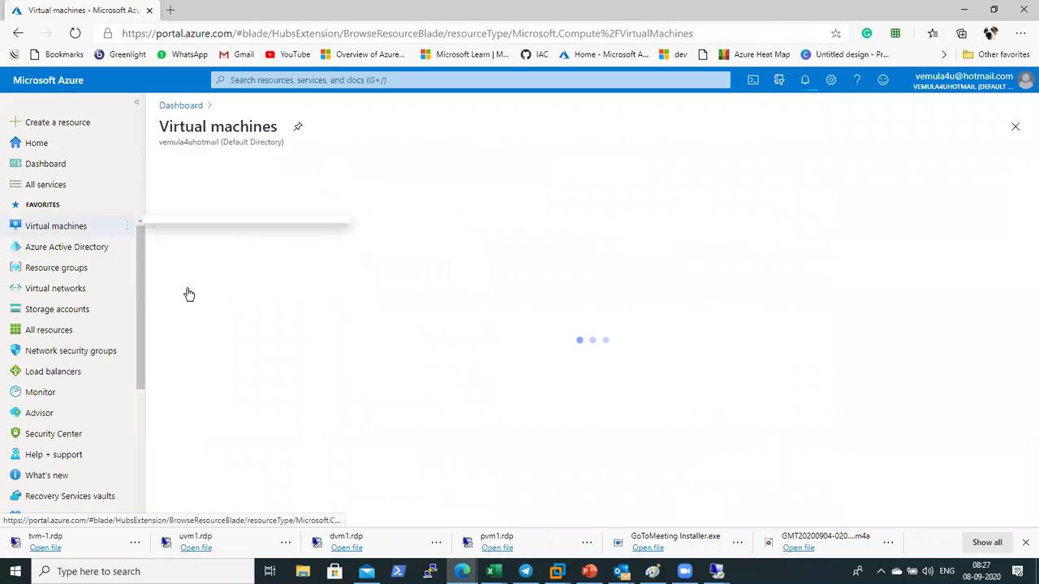
click(401, 164)
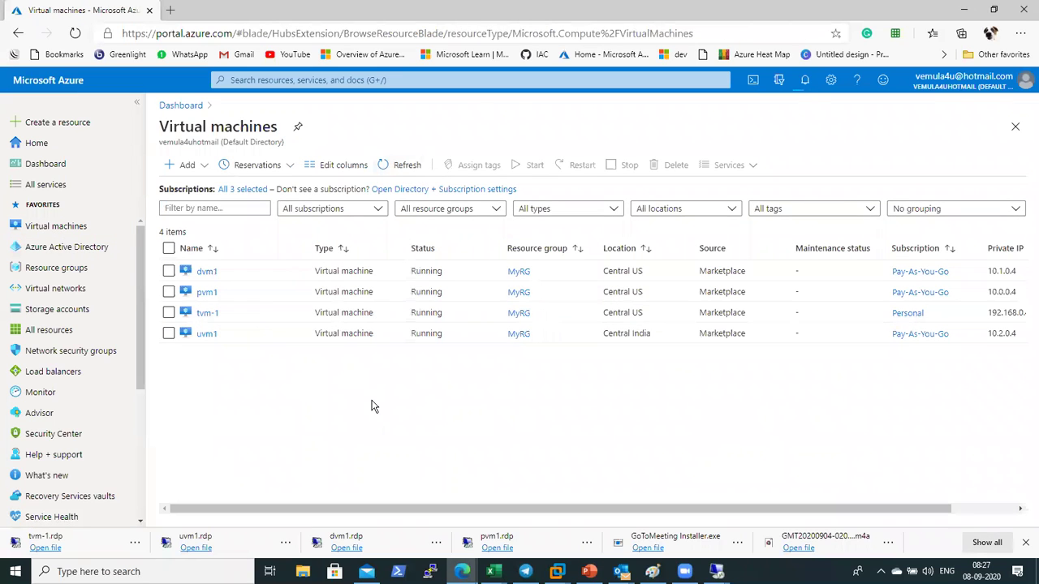
Connect to tvm-1 with the downloaded tvm-1.rdp file, entering the administrator user name and password and accepting the certificate prompt
click(81, 546)
click(609, 358)
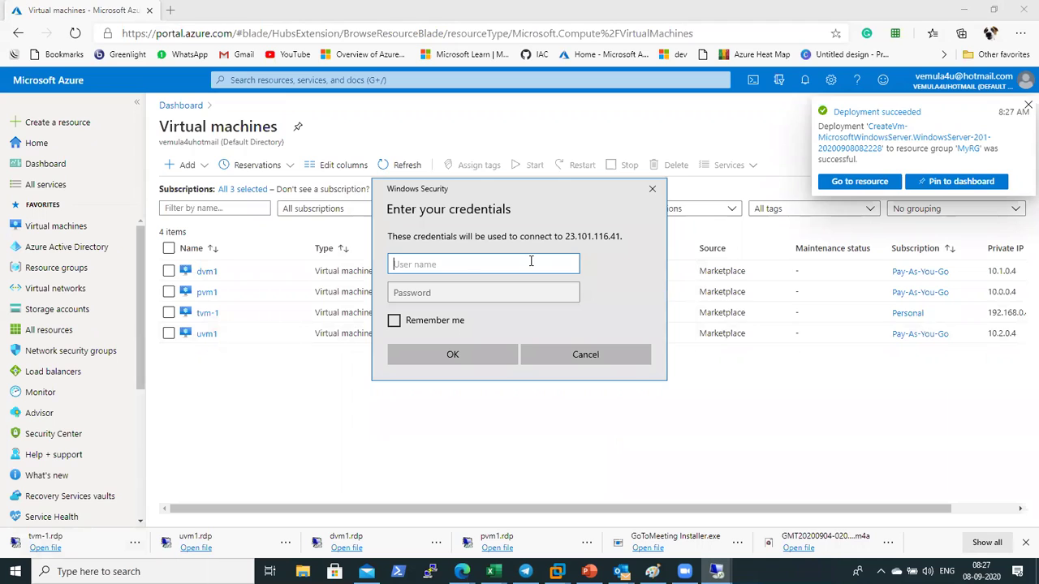
text(vijay)
key(Tab)
text(*)
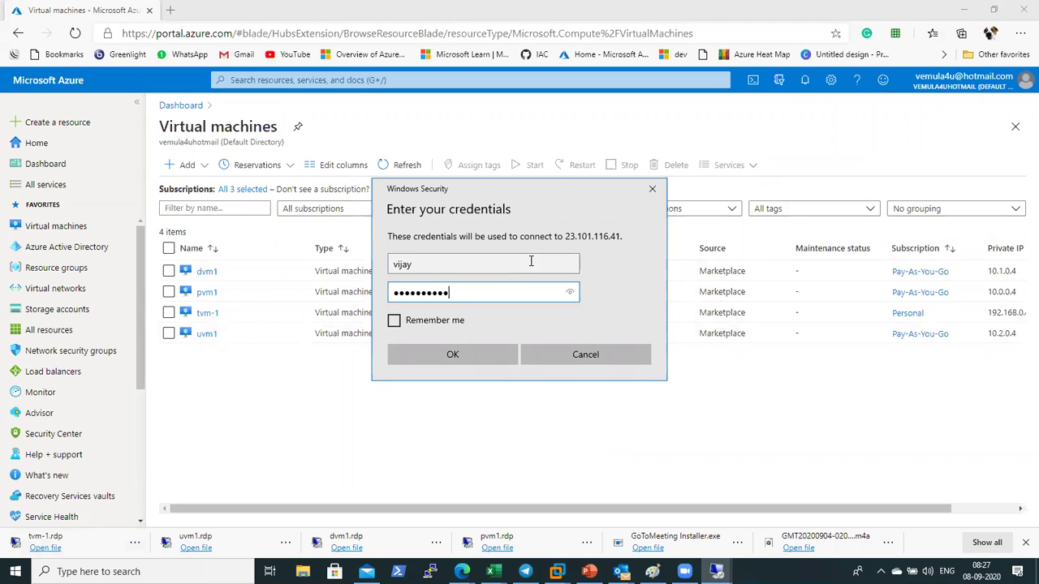
key(Return)
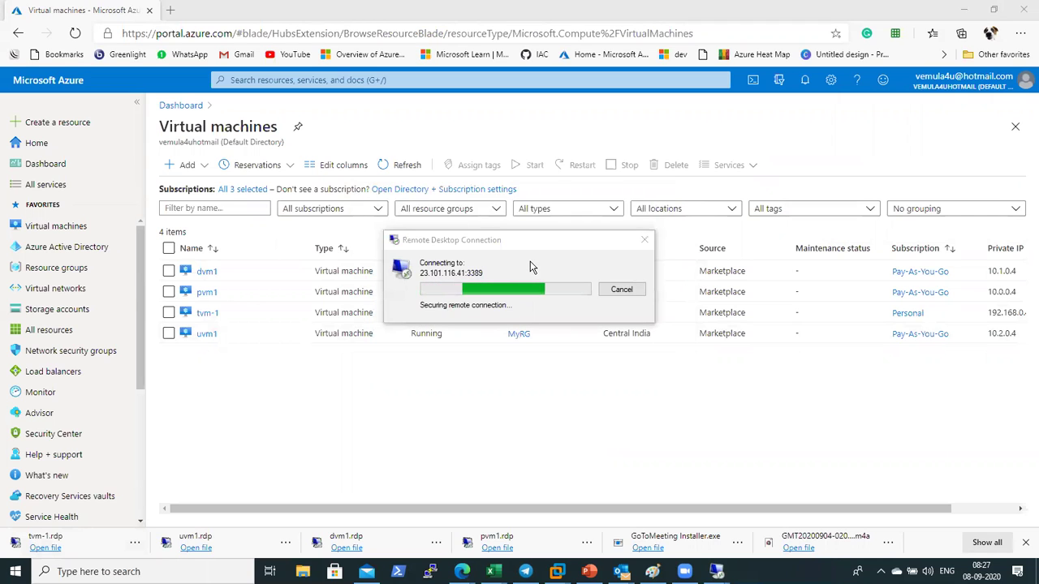
key(Left)
key(Return)
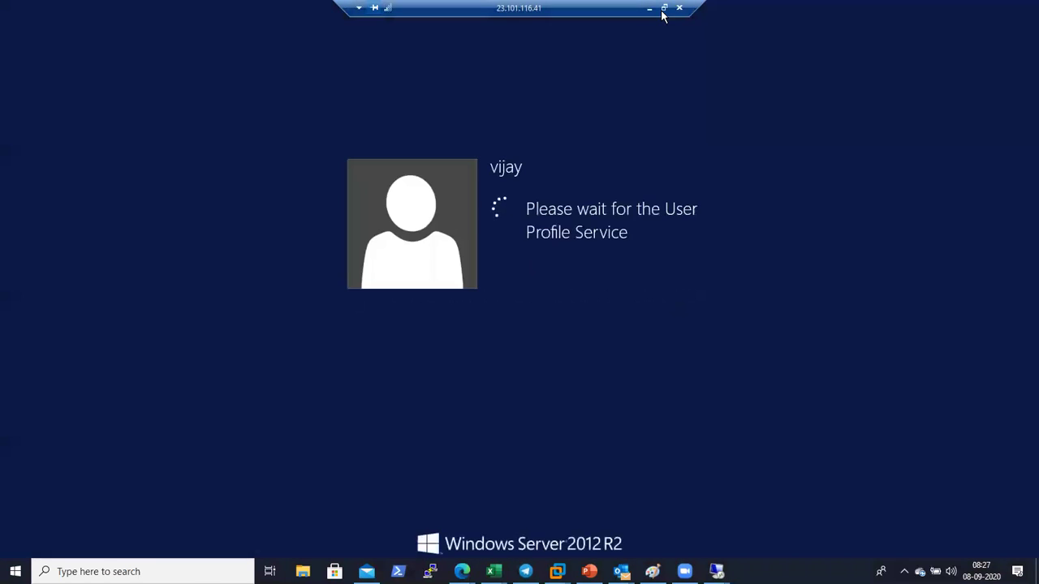
Reduce tvm-1's full-screen remote session to a window and place it in the right half of the desktop
click(664, 7)
drag(509, 187, 487, 113)
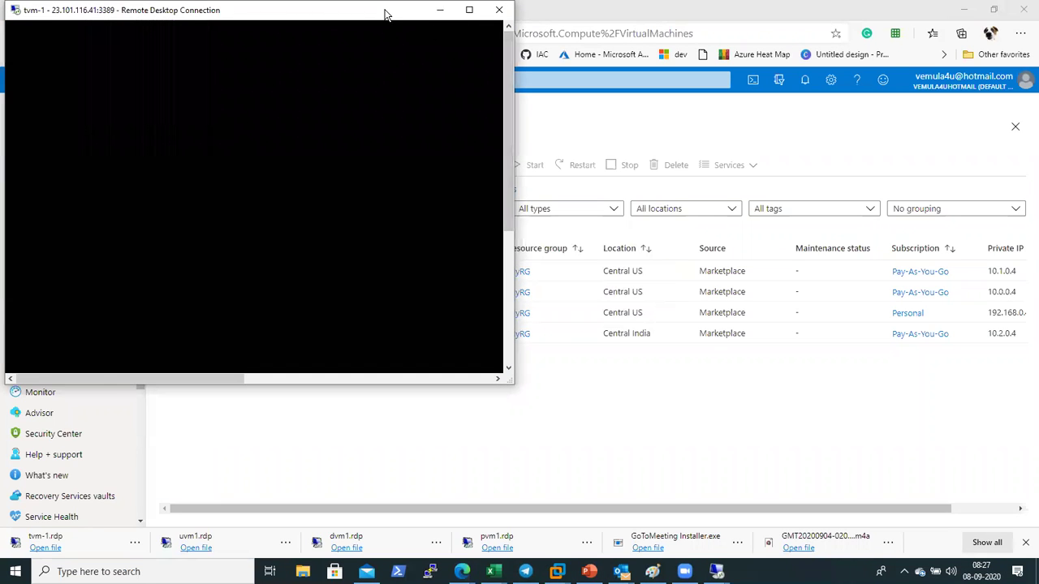
drag(387, 15, 915, 15)
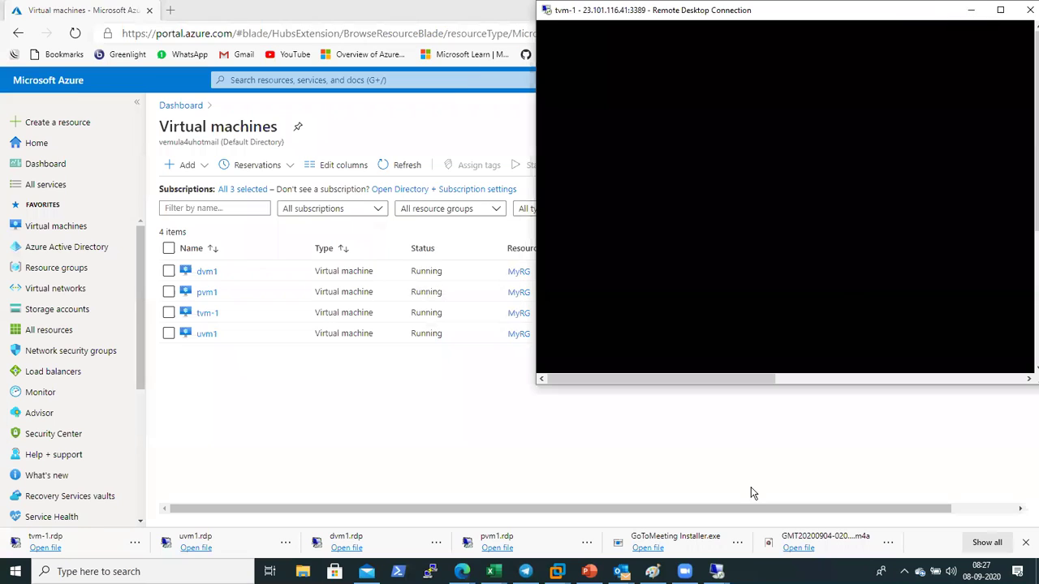
Review the VNet peering diagram in Paint, and bring up the uvm1 remote session beside tvm-1
click(653, 572)
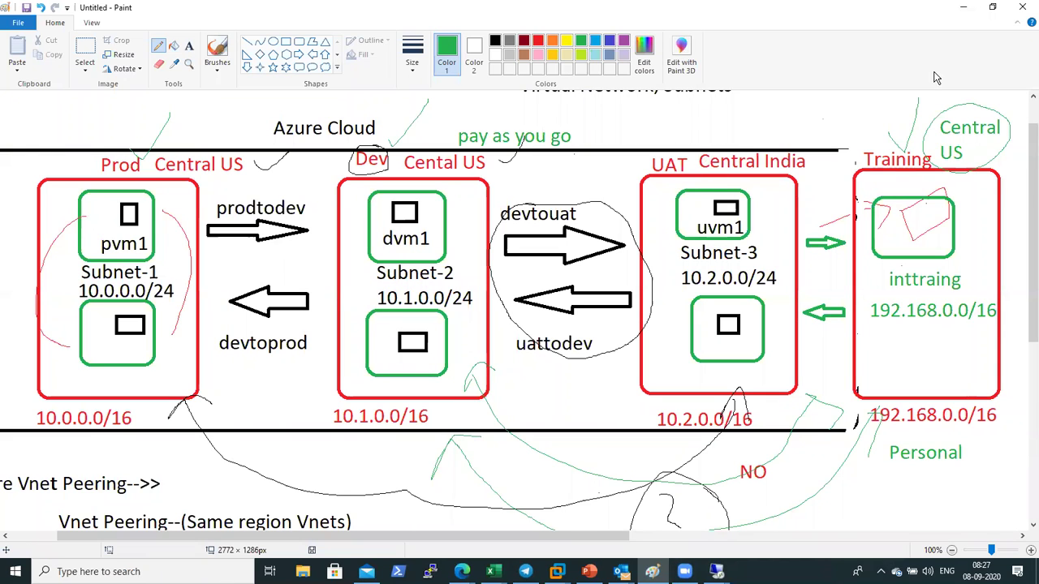
click(963, 8)
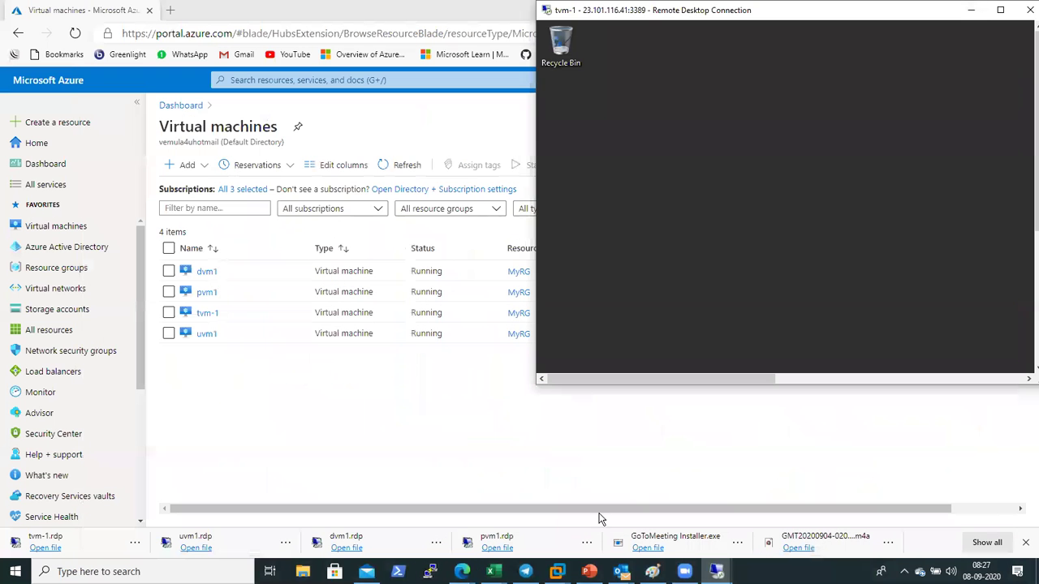
click(716, 571)
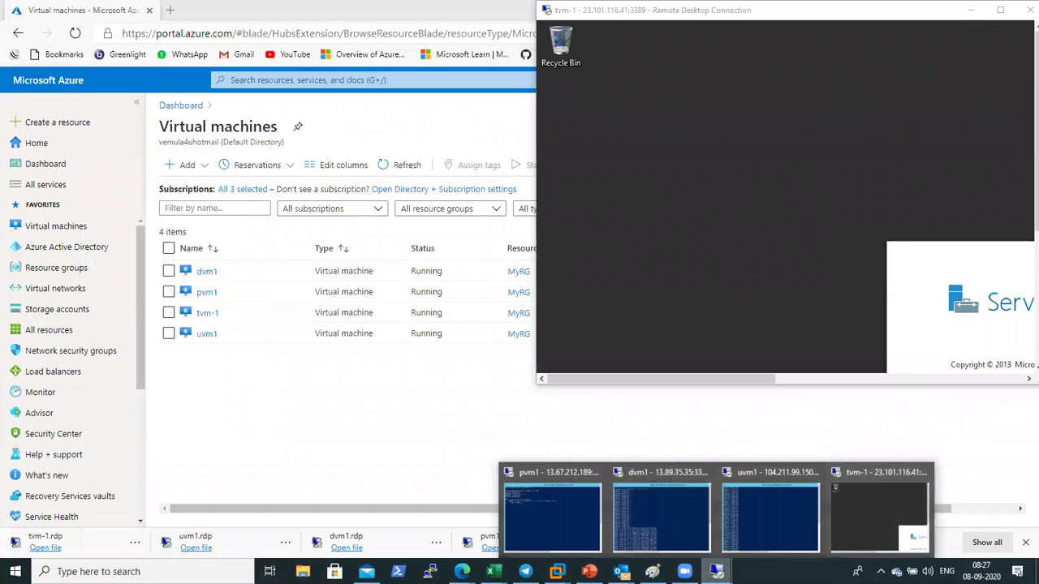
click(747, 527)
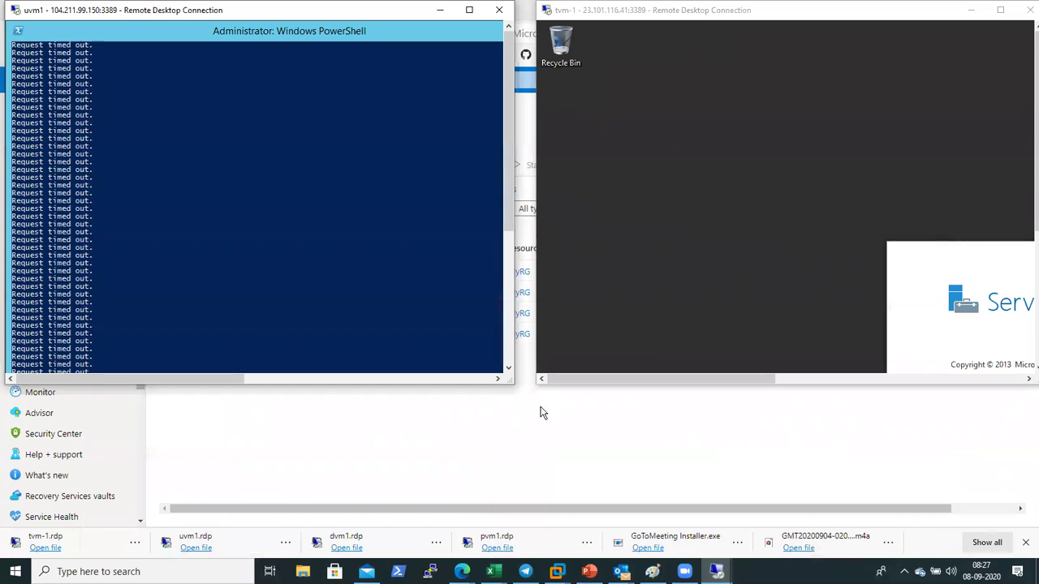
Stop the running ping in uvm1's PowerShell, and briefly rerun and interrupt ping 10.0.0.4 -t
click(345, 272)
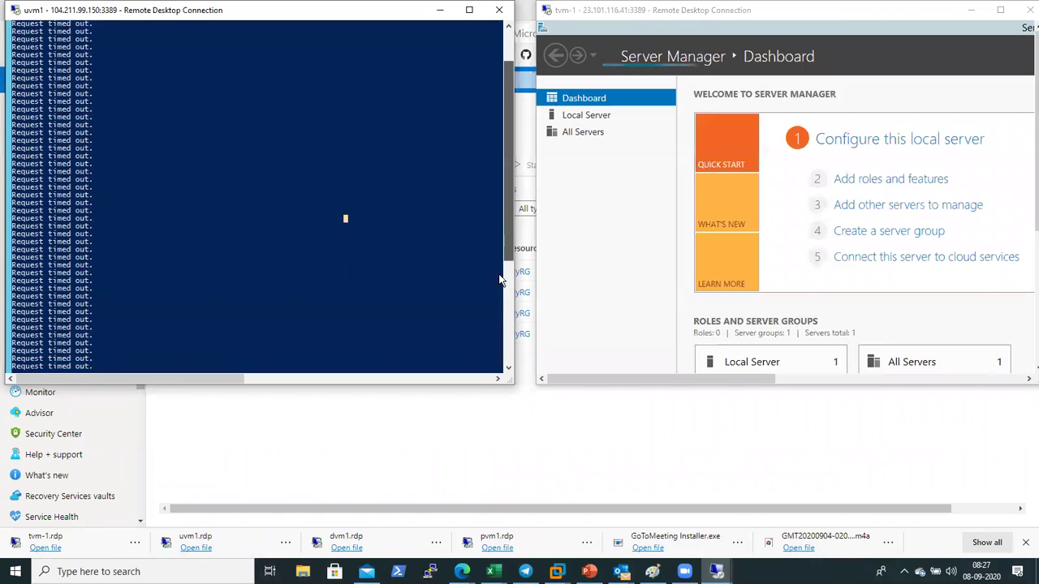
key(Escape)
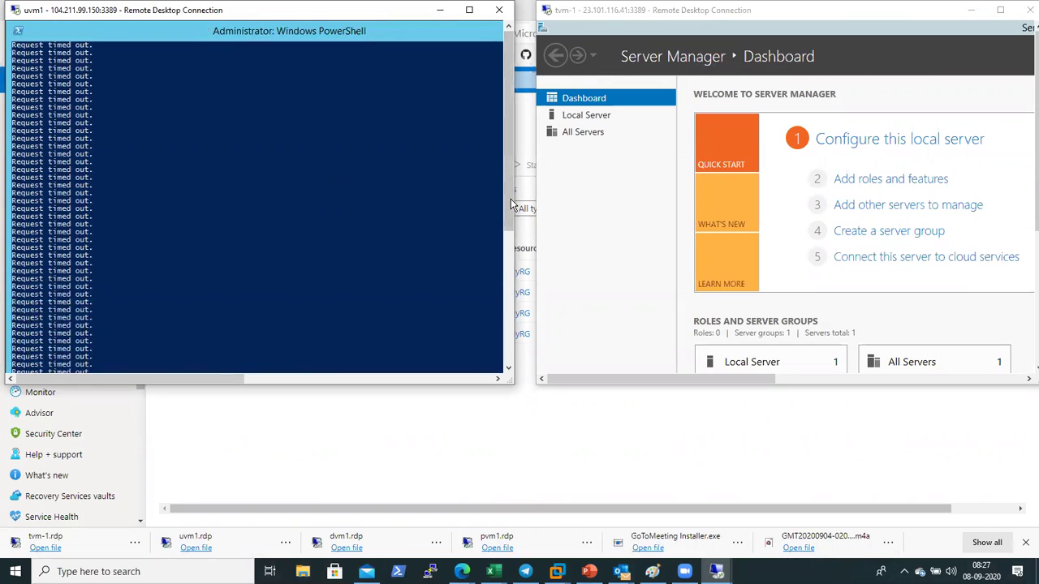
drag(508, 201, 469, 260)
key(Up)
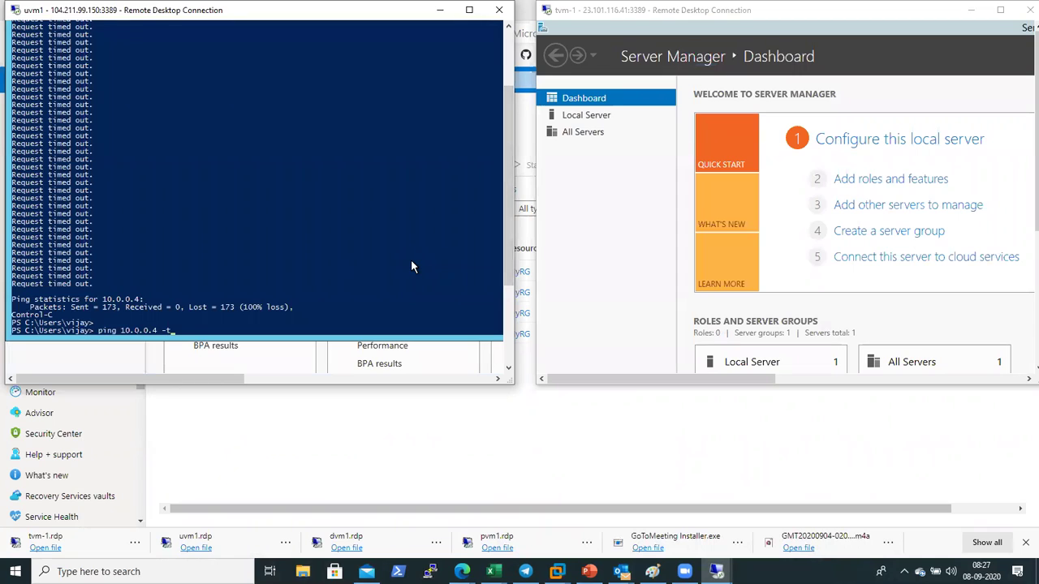
key(Return)
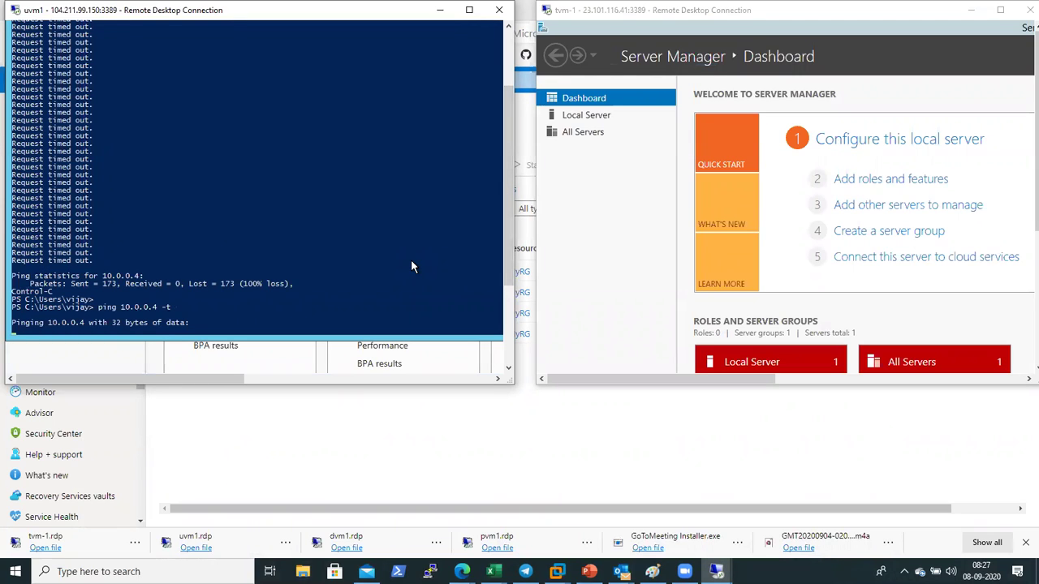
key(ctrl+c)
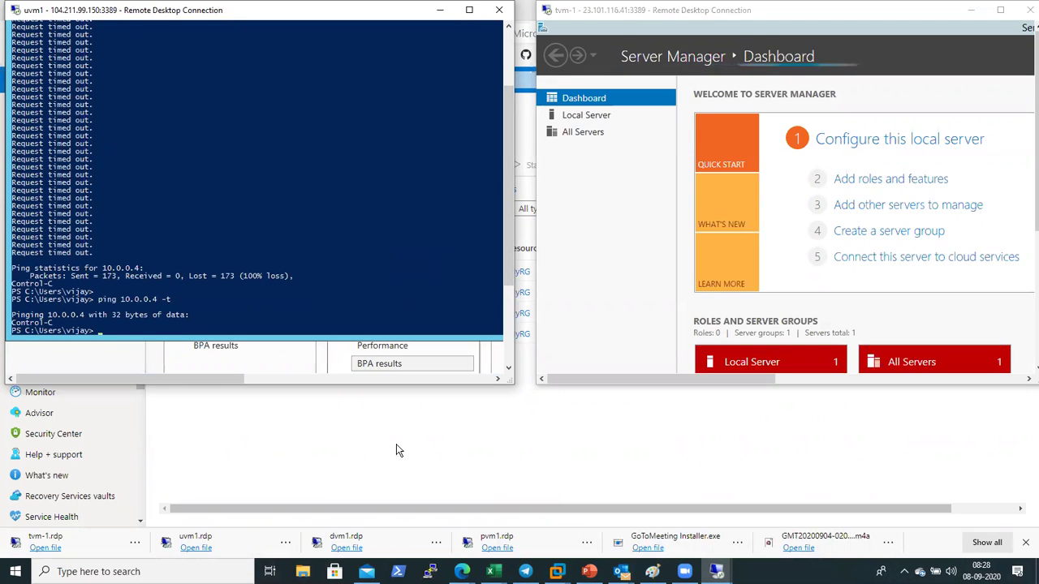
Check the private IPs in the portal's virtual machines list, and clear uvm1's PowerShell console
key(alt+Tab)
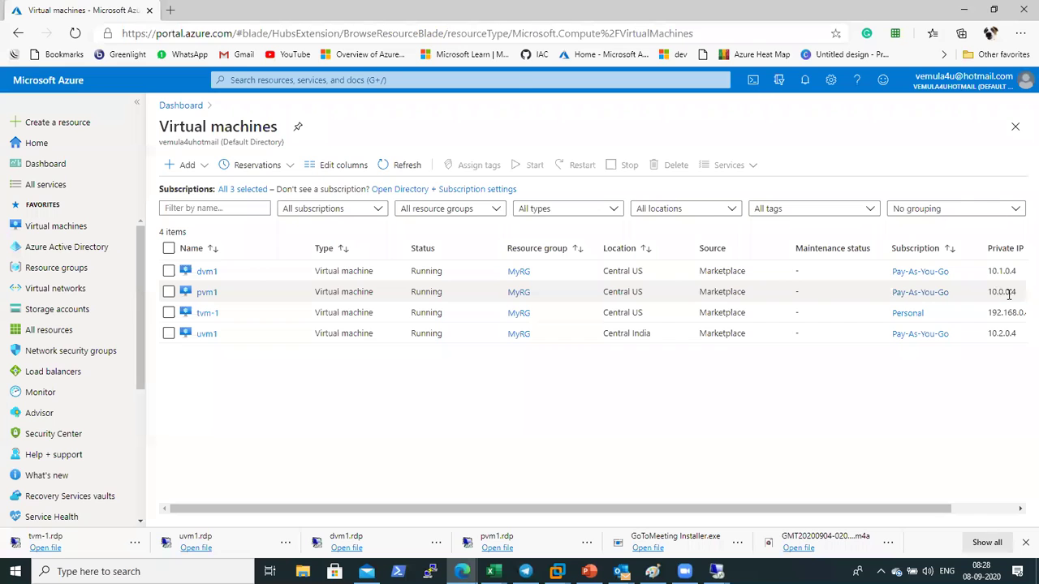
key(alt+Tab)
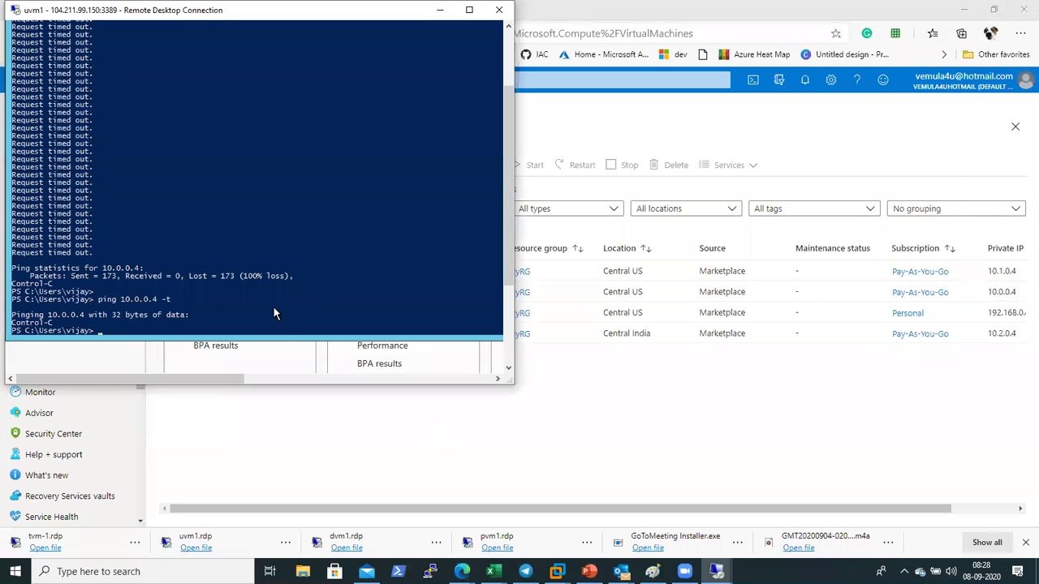
text(cls)
key(Return)
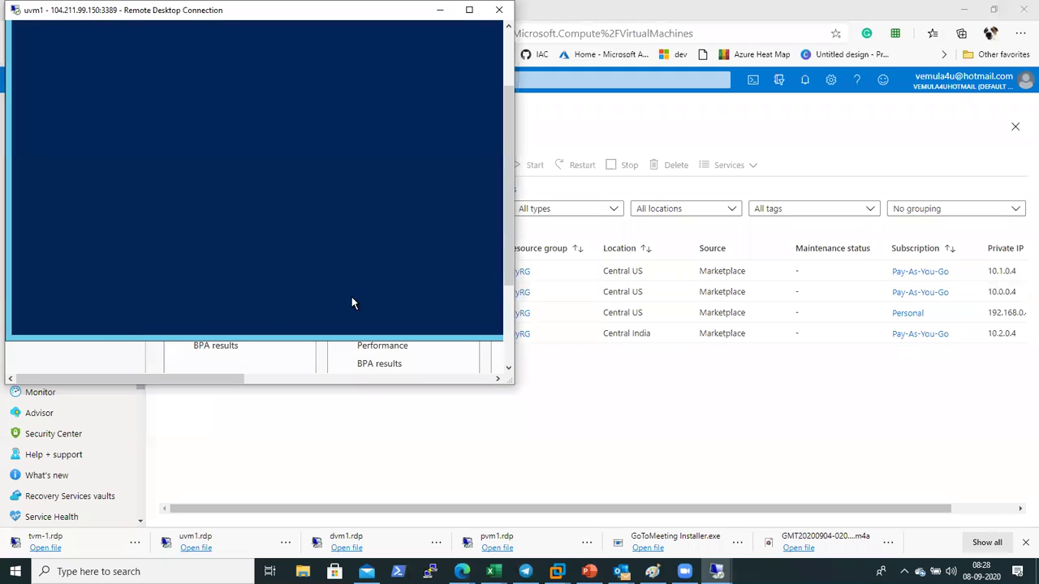
Run ipconfig in uvm1's PowerShell to show its IP configuration
scroll(511, 182, up, 2)
click(293, 162)
text(pconfig)
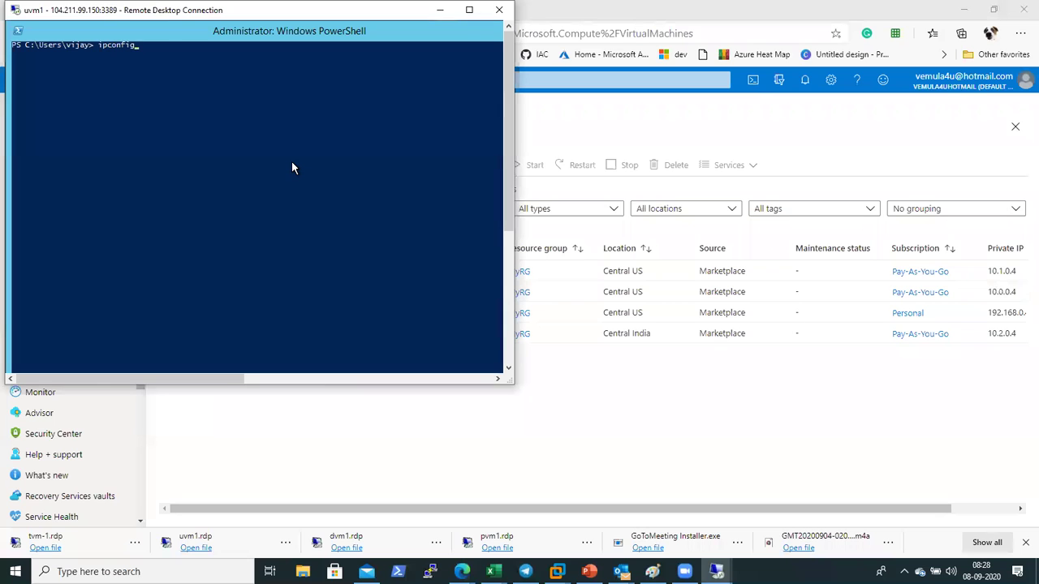
key(Return)
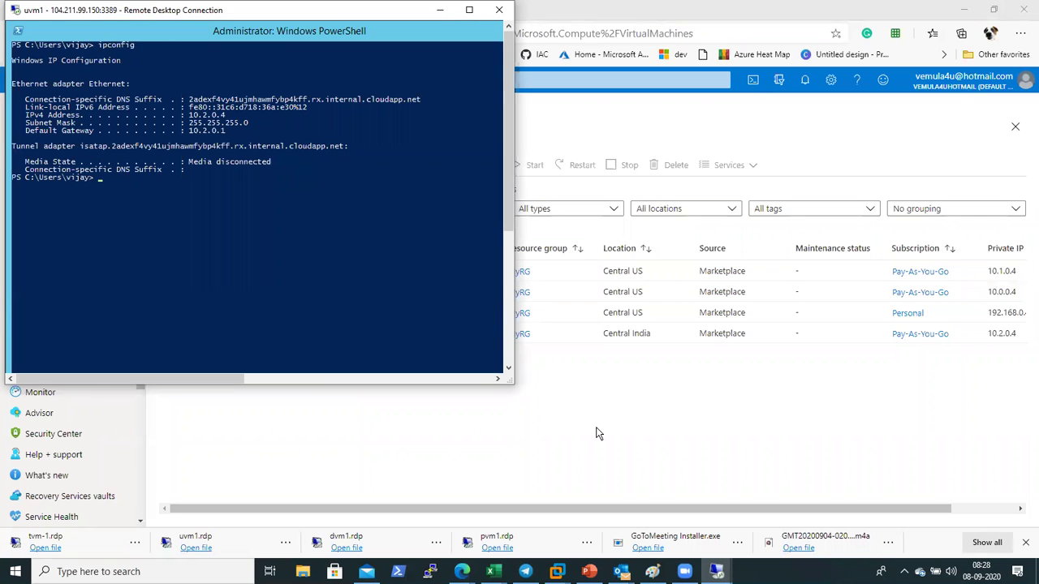
Bring the tvm-1 remote session to the front beside uvm1
click(715, 572)
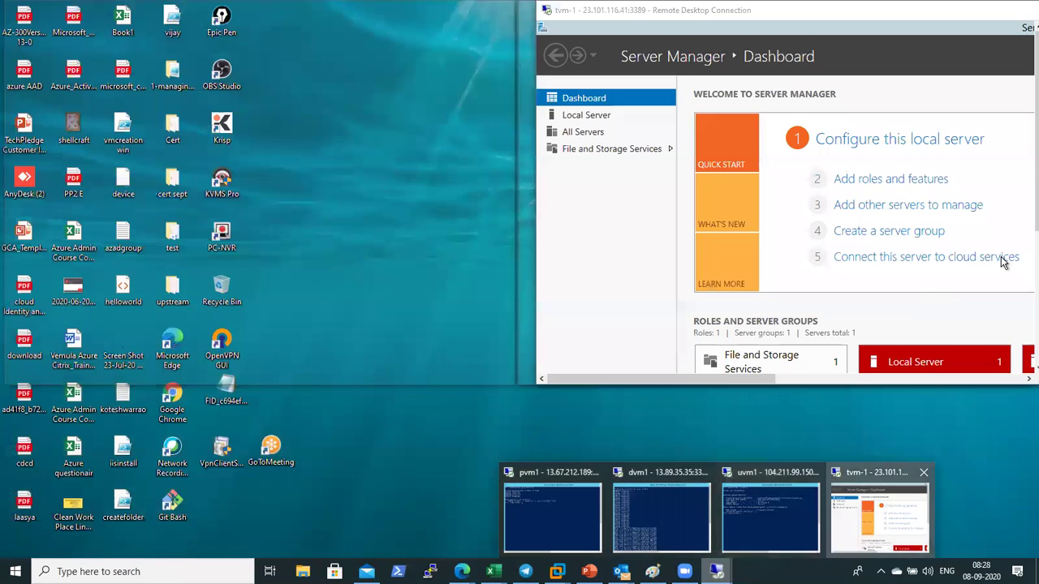
click(879, 517)
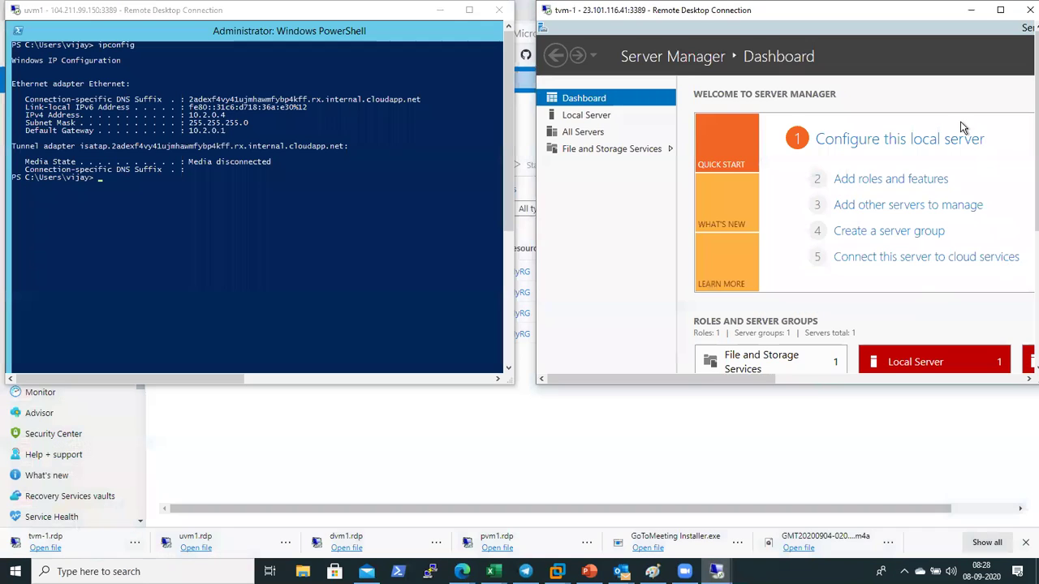
Open PowerShell in the tvm-1 session, run ipconfig, and place the session window beside uvm1
drag(842, 15, 803, 16)
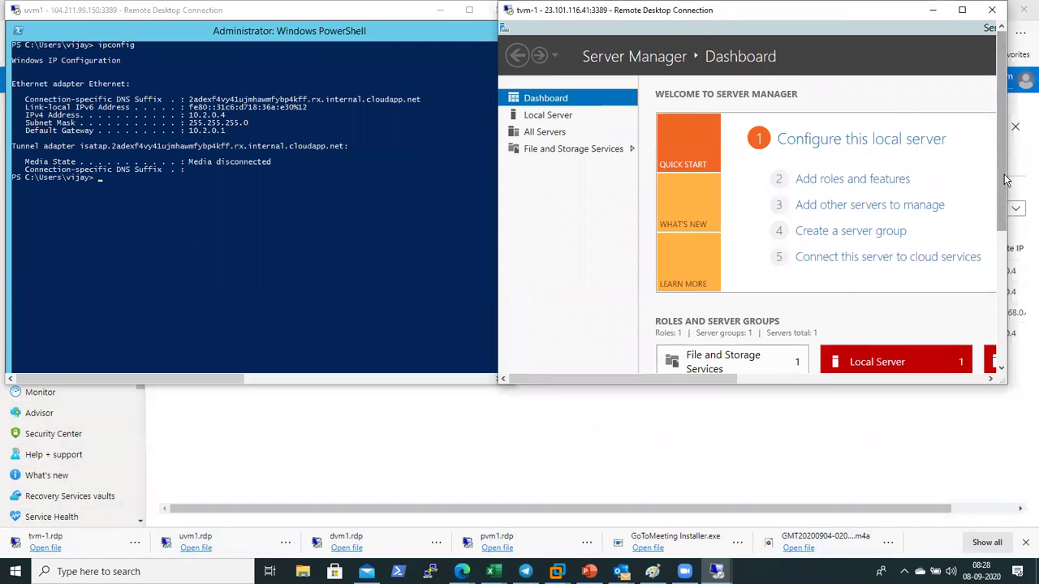
drag(1004, 179, 1005, 309)
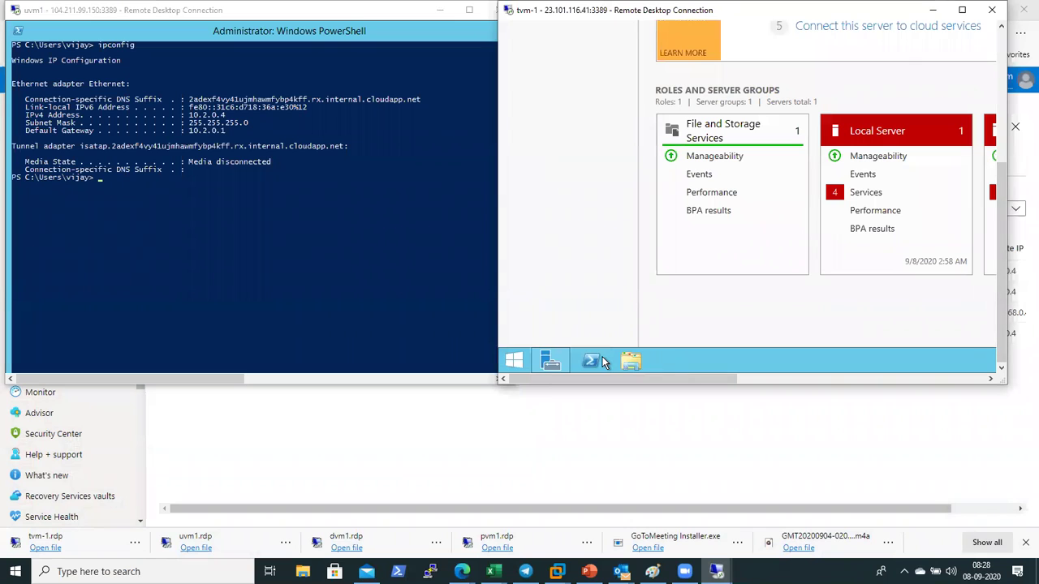
drag(1005, 304, 1001, 176)
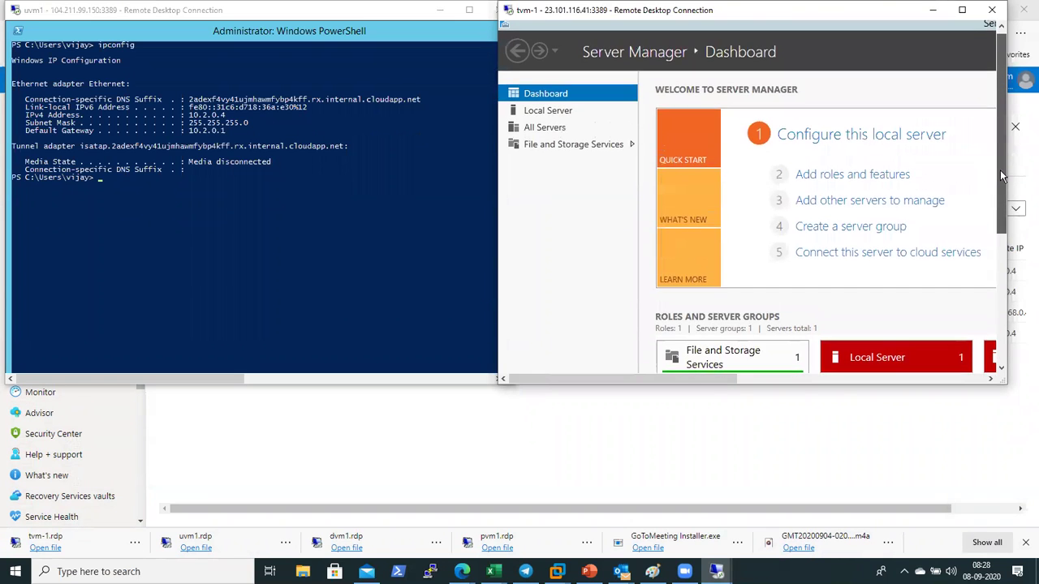
click(997, 294)
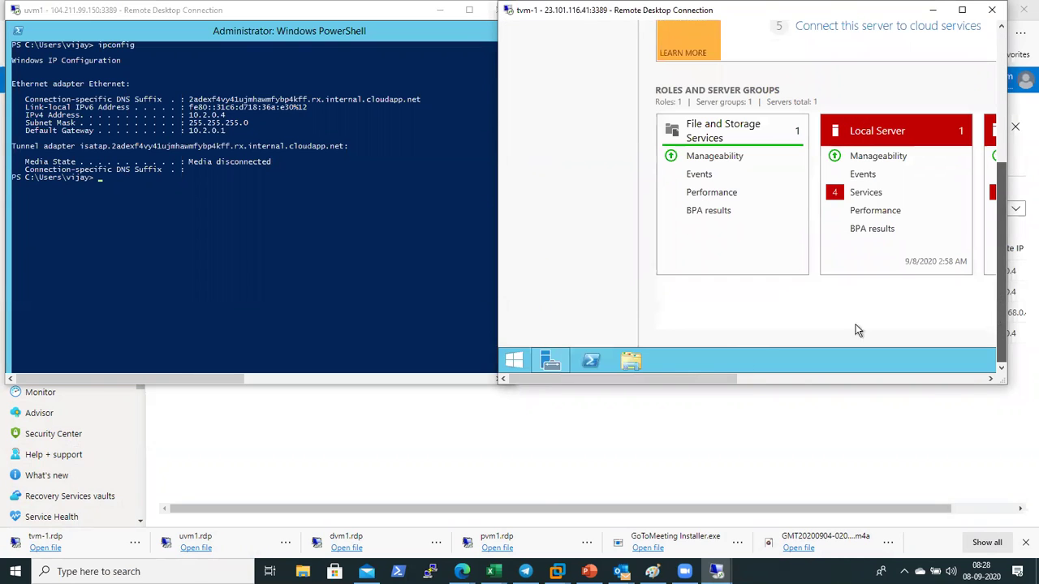
click(594, 364)
drag(1004, 247, 1004, 134)
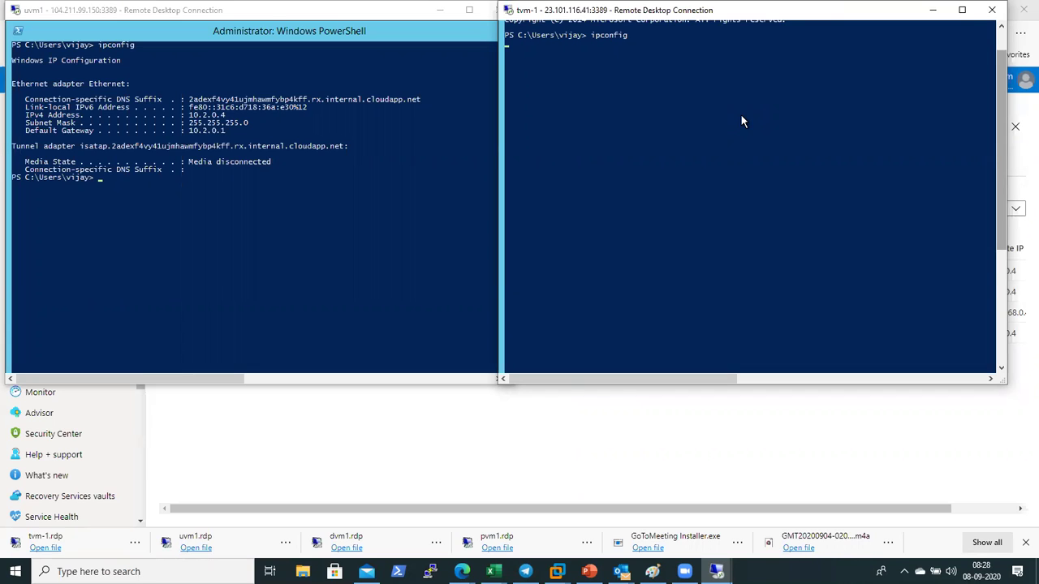
drag(781, 11, 841, 15)
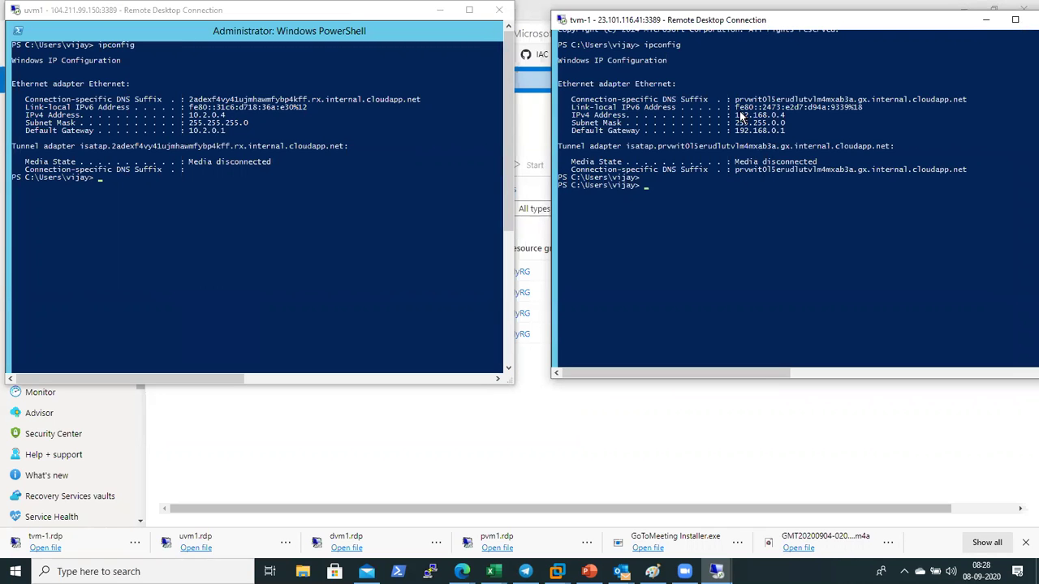
Start a continuous ping from uvm1's PowerShell to tvm-1 with ping 192.168.0.4 -t
click(324, 215)
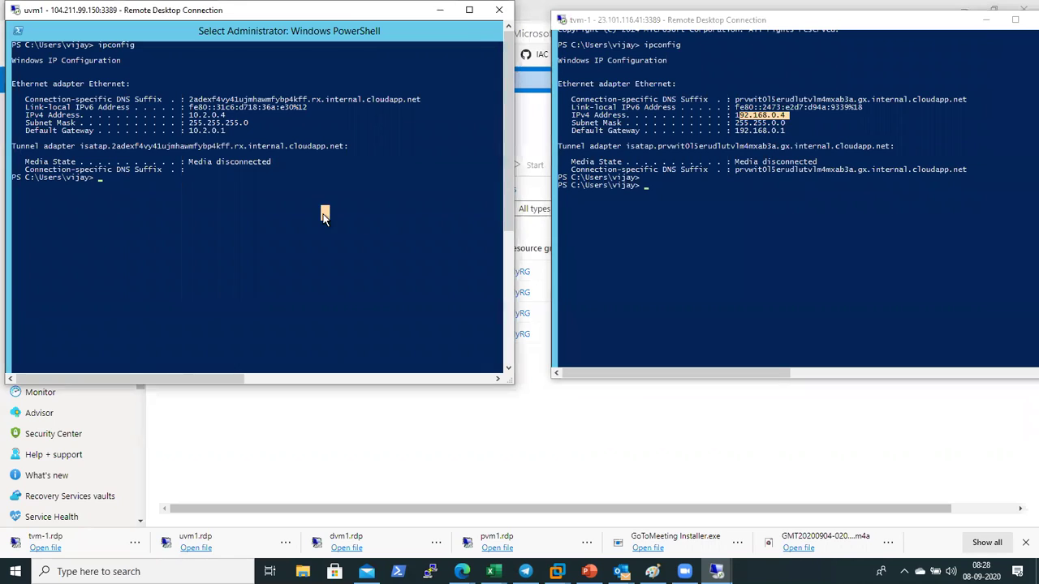
text(ping 192.168.0.4)
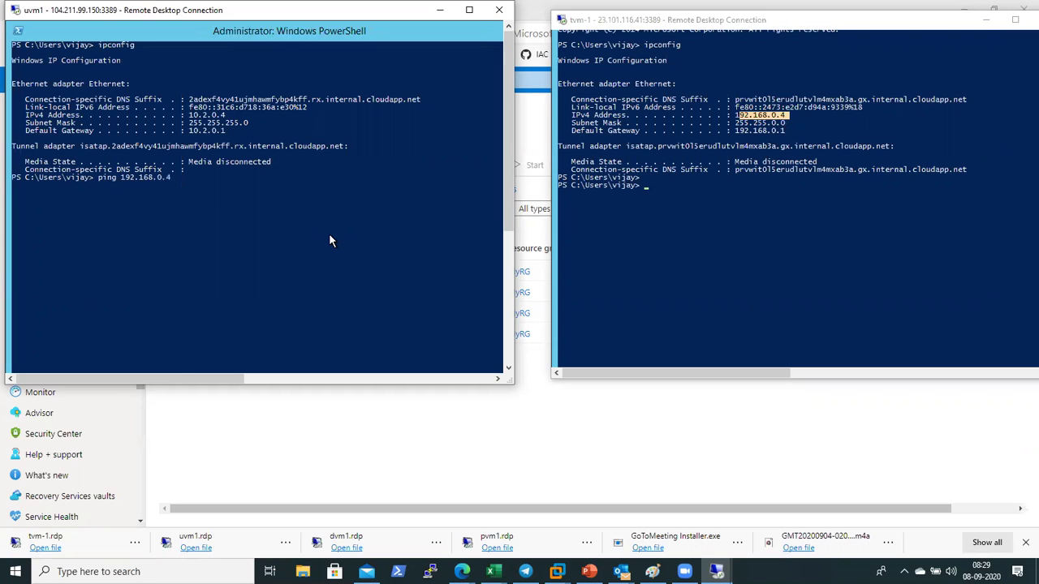
text(t)
key(Return)
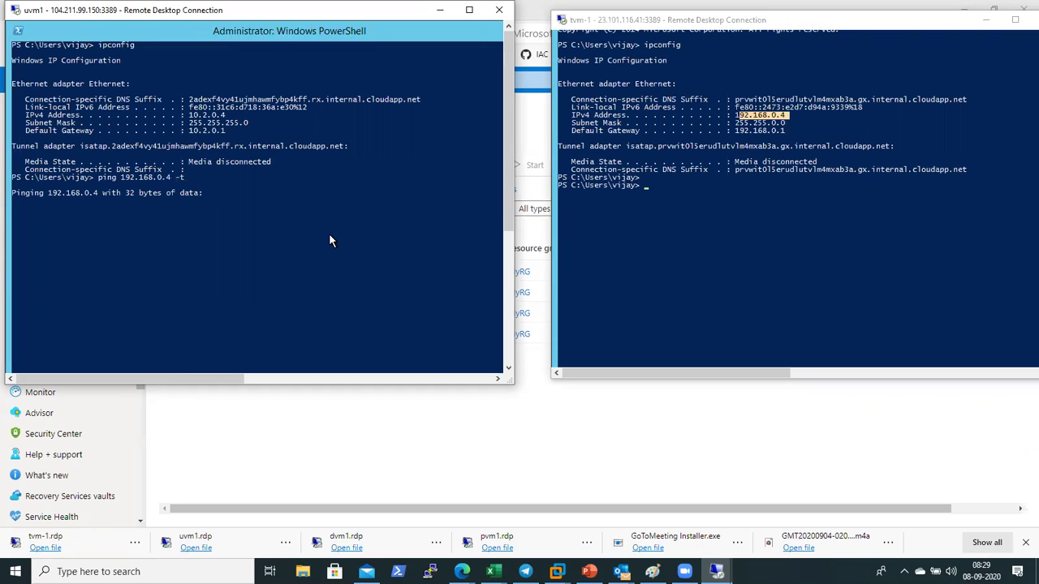
Start a continuous ping from tvm-1's PowerShell to uvm1 with ping 10.2.0.4 -t
click(804, 224)
text(ping 10.2.0.4)
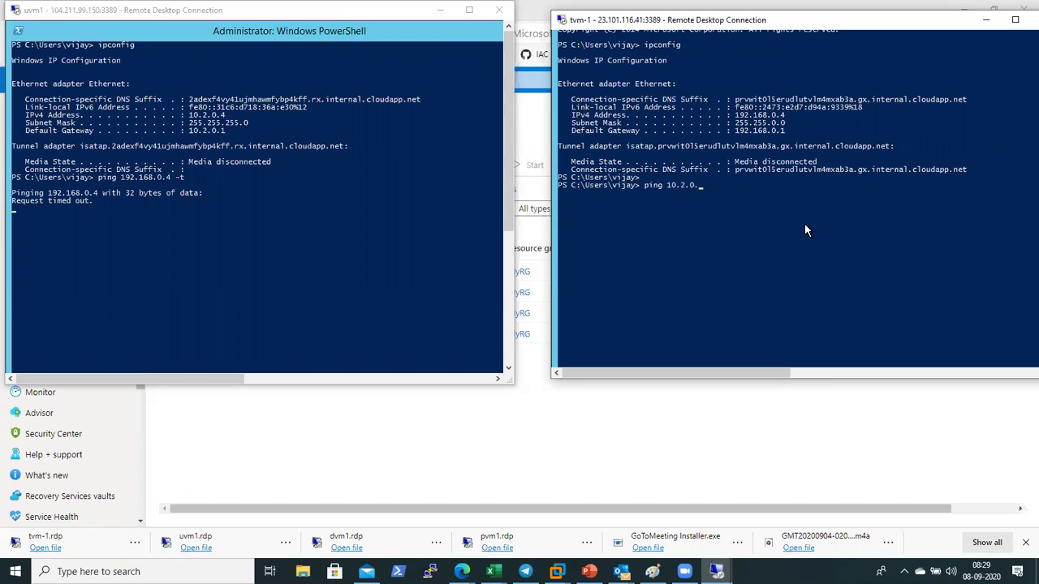
text( -t)
key(Return)
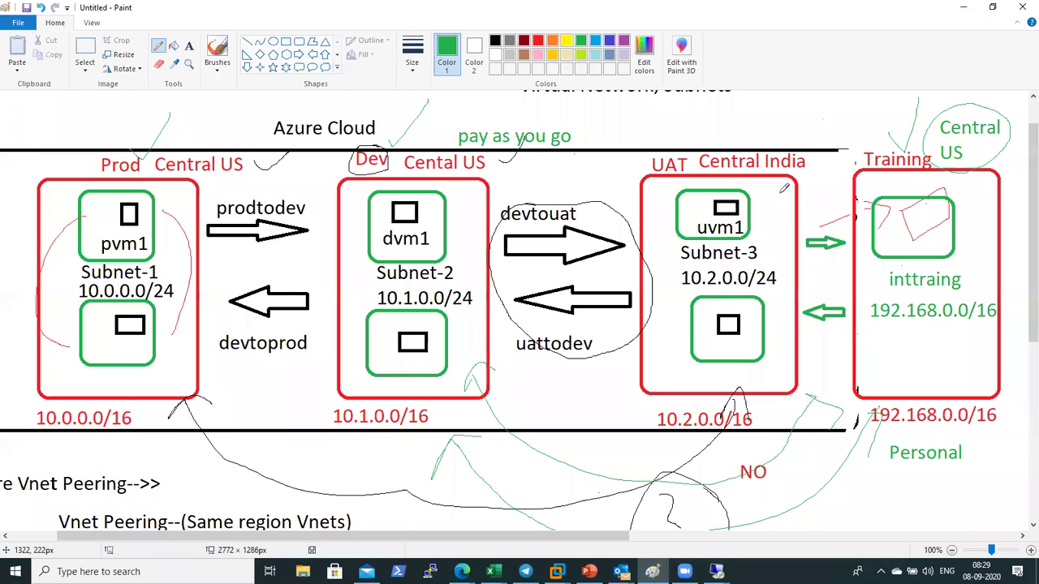
Switch to the Azure portal and start adding a peering to the training virtual network
mouse_move(461, 571)
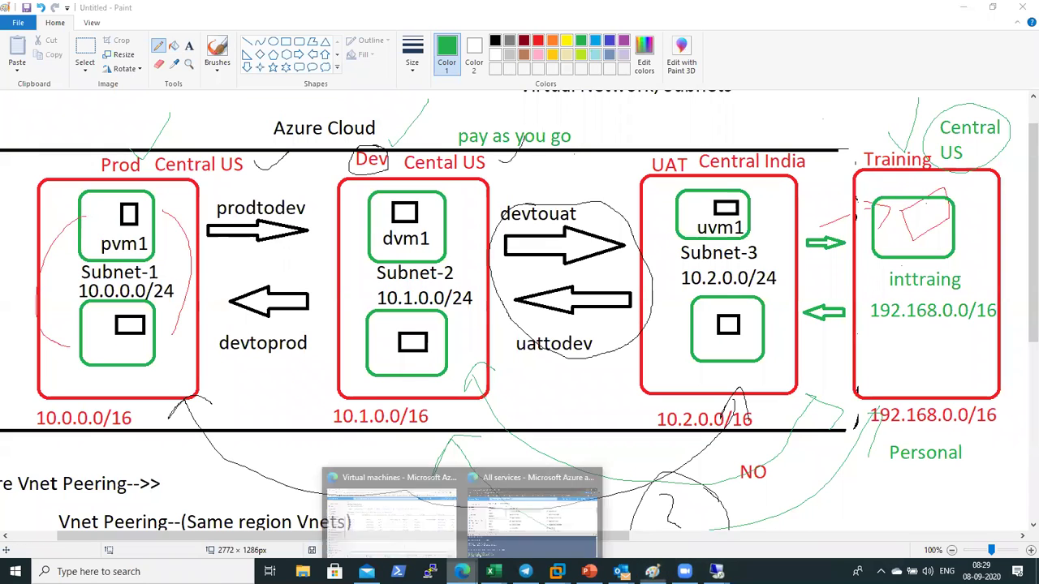
click(437, 516)
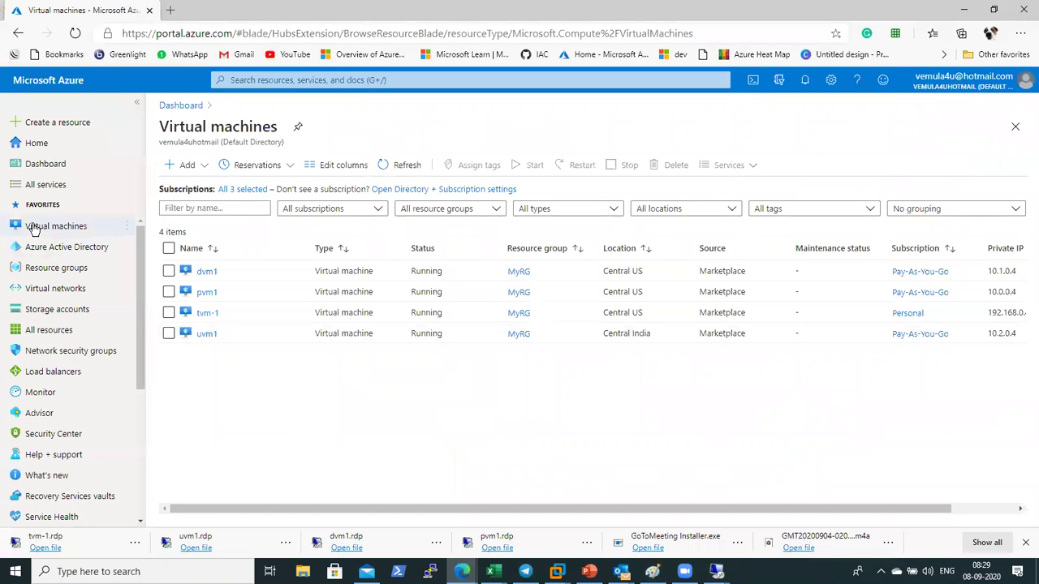
click(58, 292)
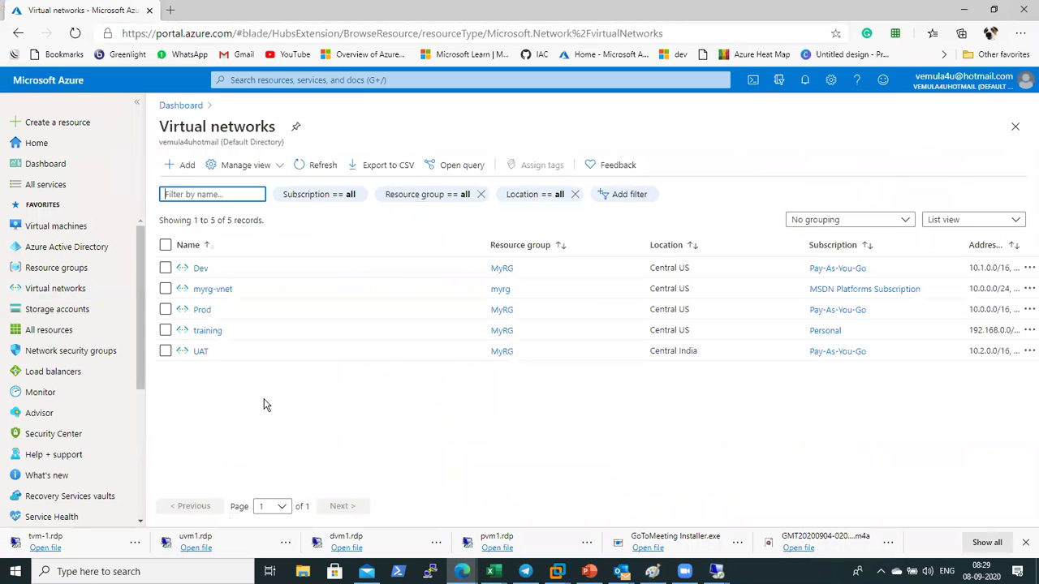
click(209, 336)
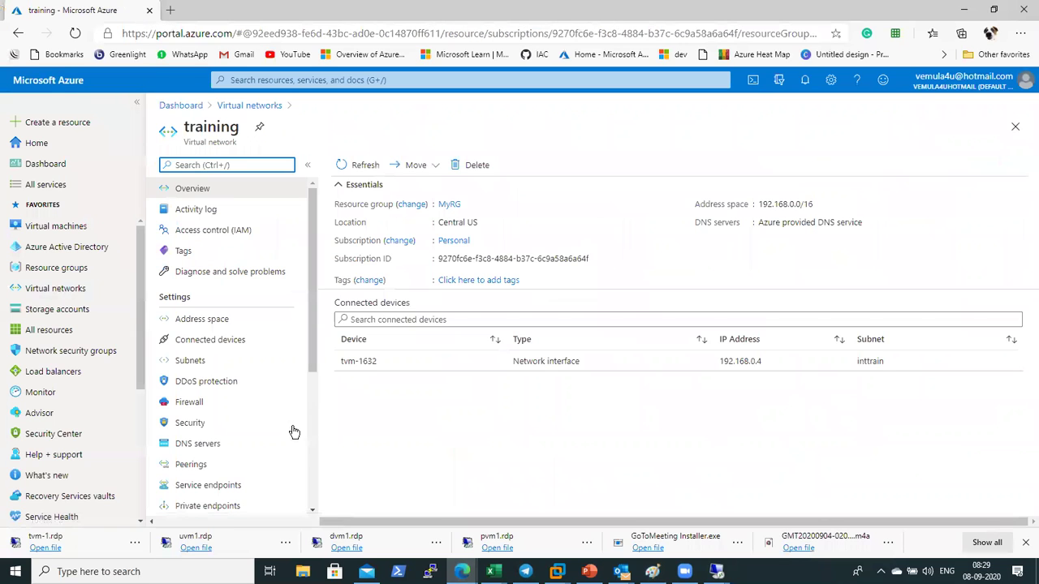
click(185, 461)
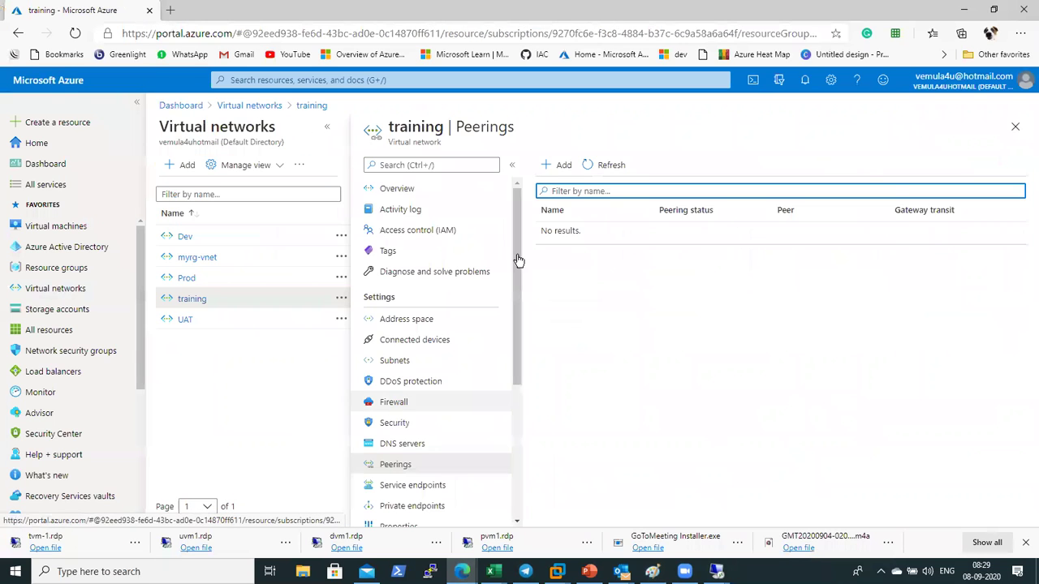
click(558, 165)
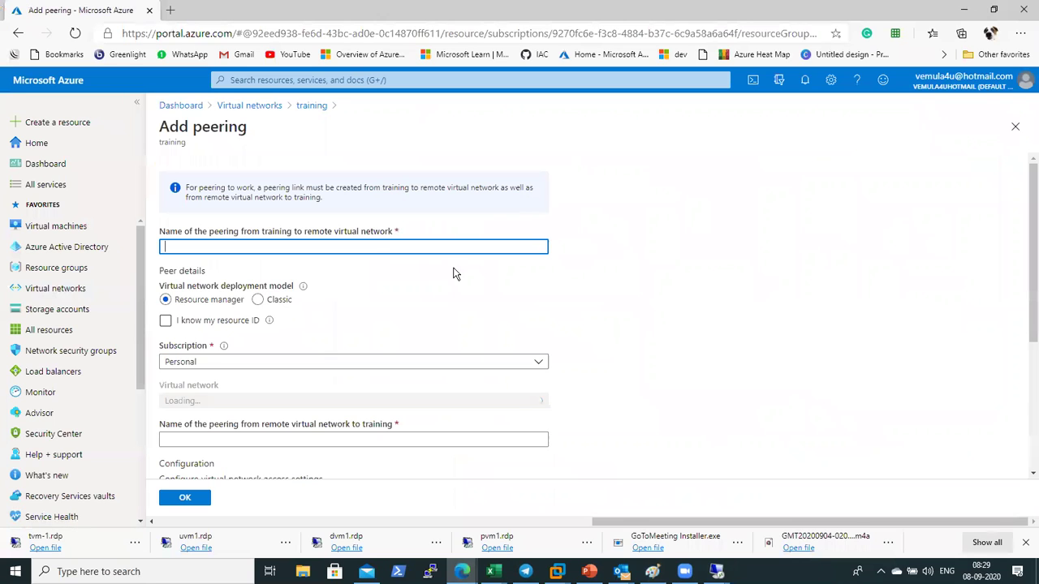
Name the peering from training to the remote virtual network traintouat
click(389, 245)
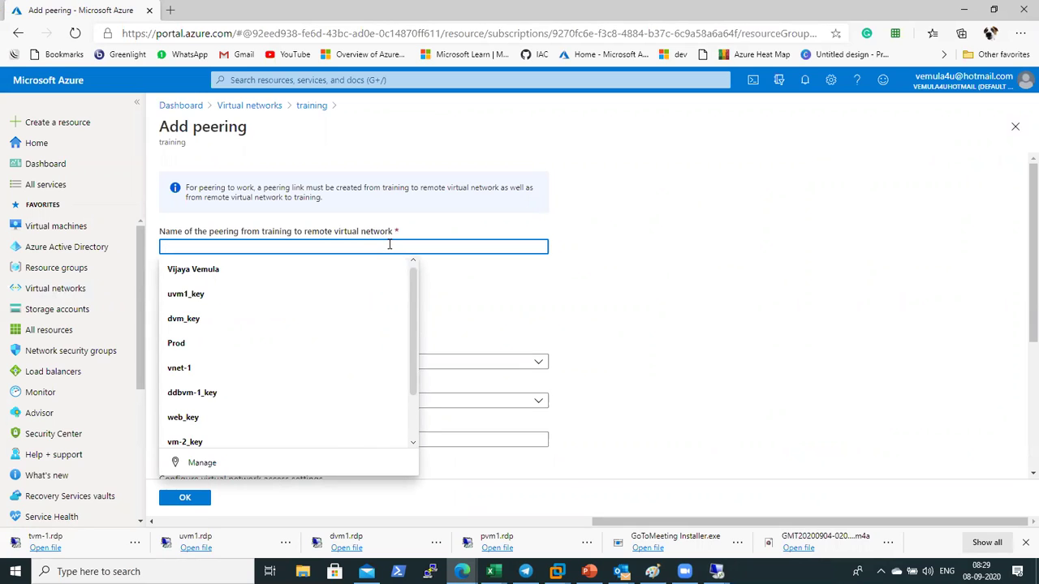
text(train)
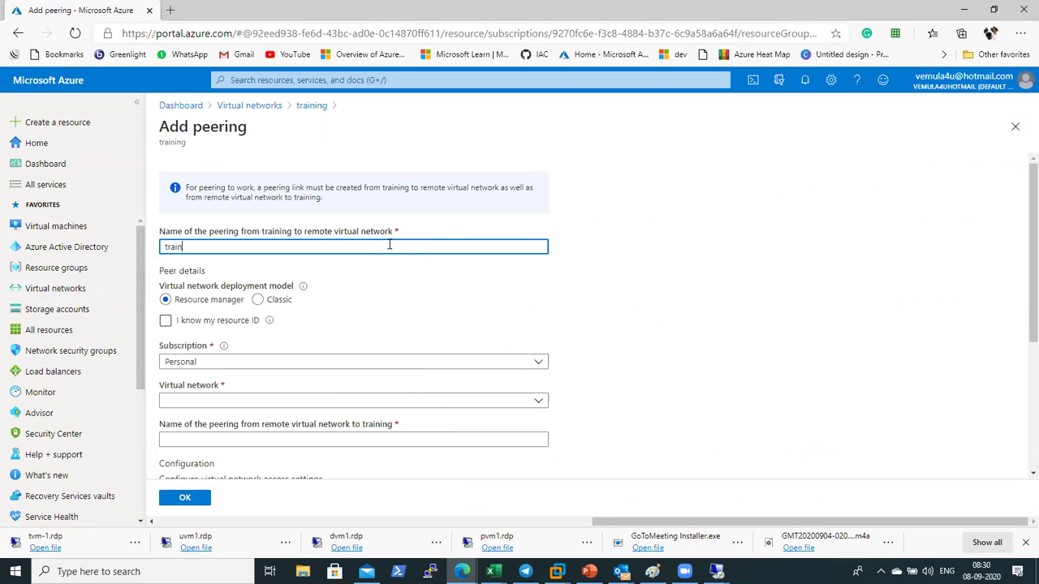
text(touat)
drag(242, 246, 130, 234)
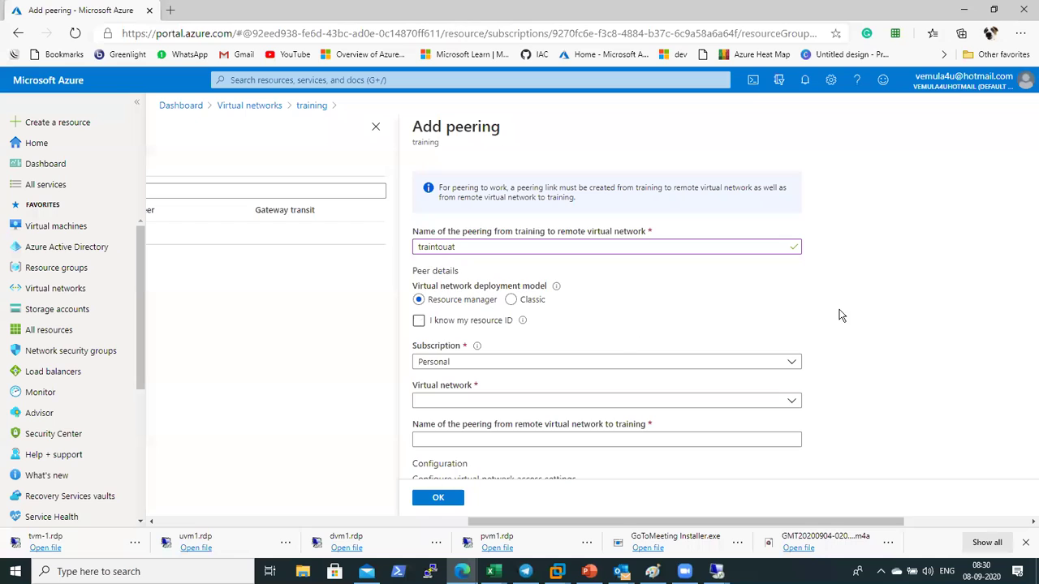
Examine the subscriptions offered for the peer network, with the portal page zoomed out to 75%
click(750, 369)
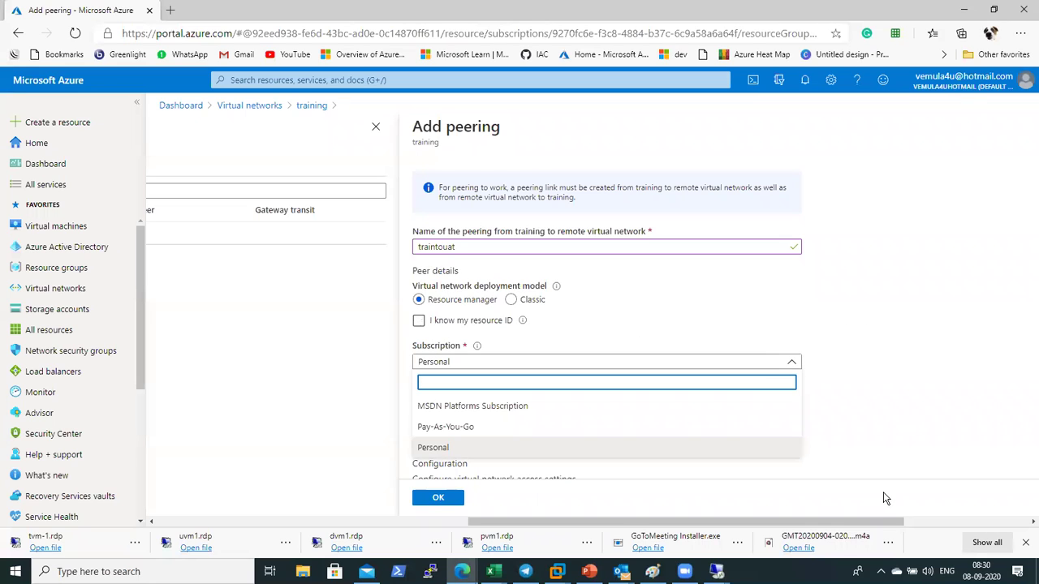
drag(880, 523, 984, 523)
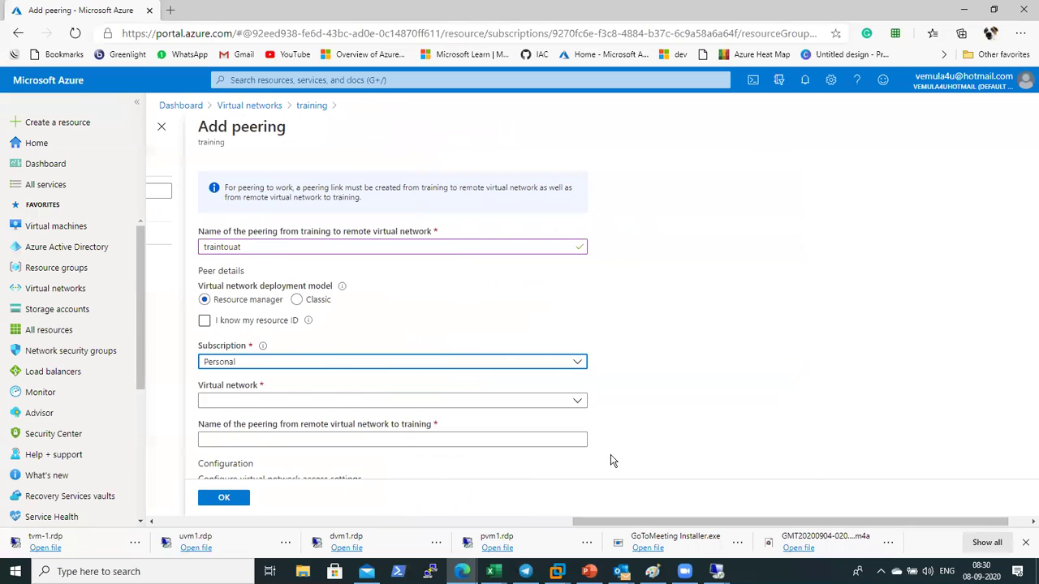
click(485, 362)
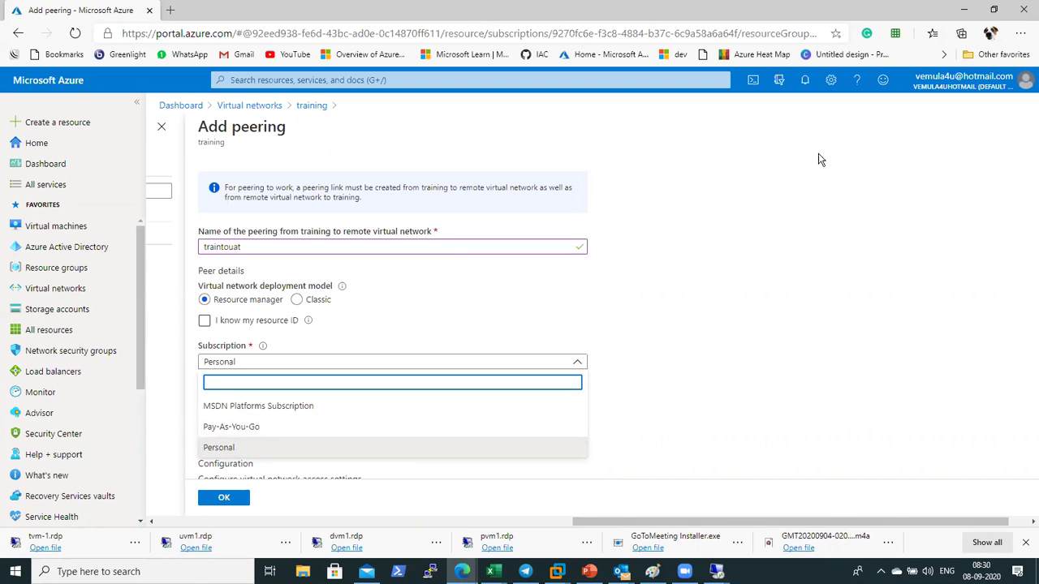
click(777, 264)
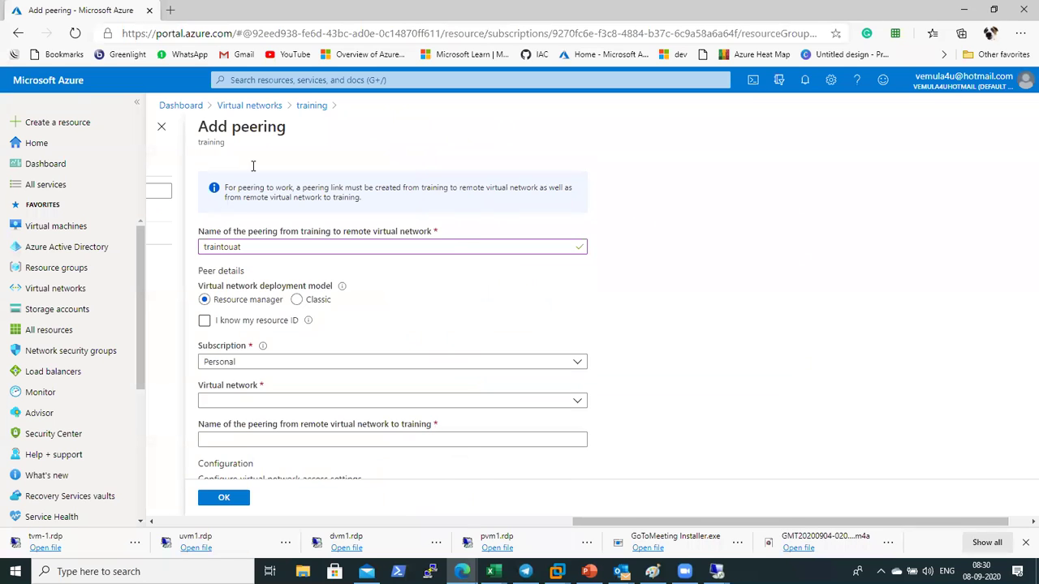
key(ctrl+minus)
key(ctrl+minus)
key(ctrl+minus)
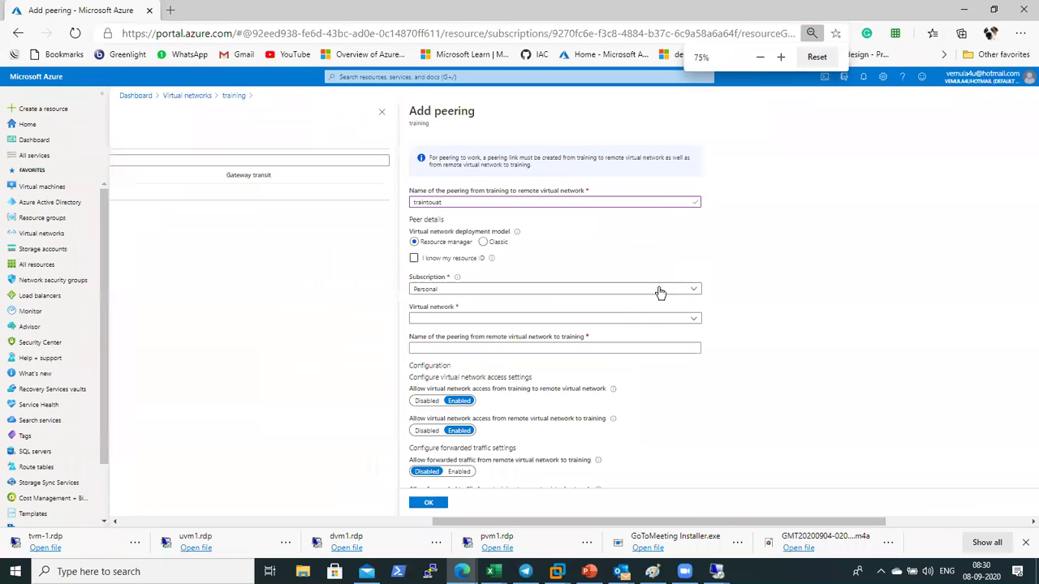
click(573, 292)
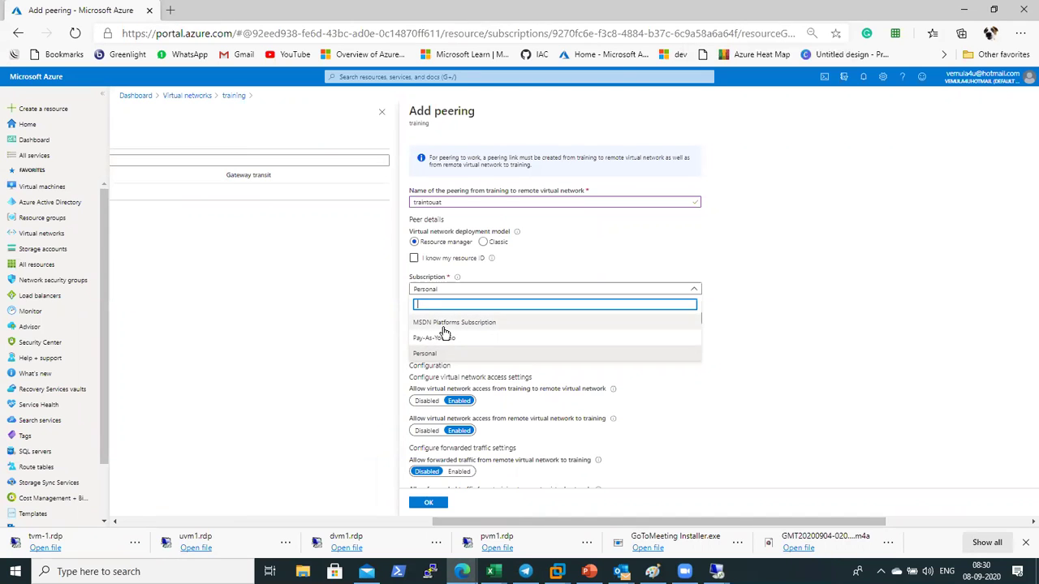
click(867, 256)
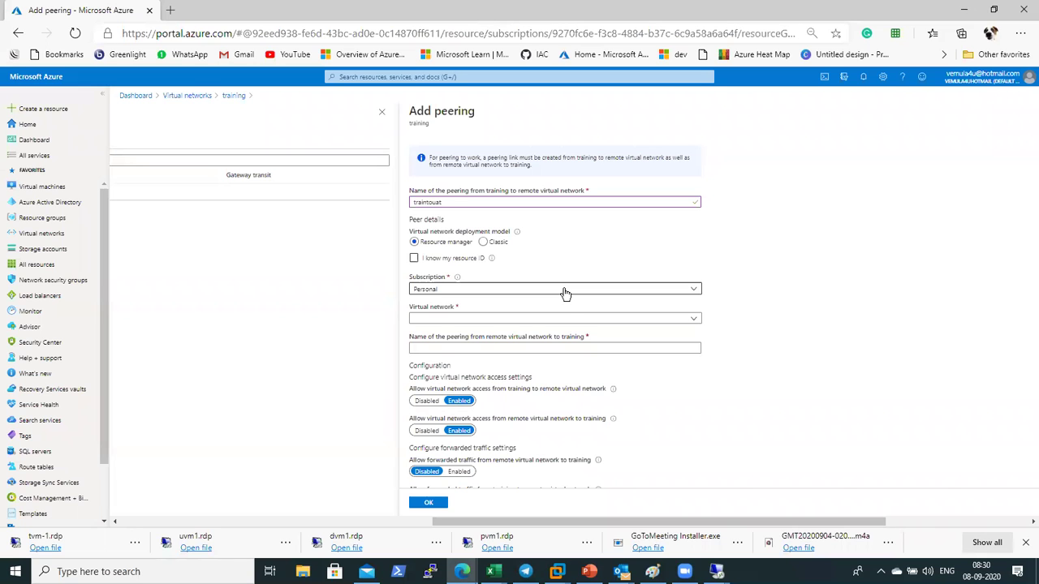
Check the network diagram in Paint, and set the peer subscription to Pay-As-You-Go and the virtual network to UAT (MyRG)
click(653, 571)
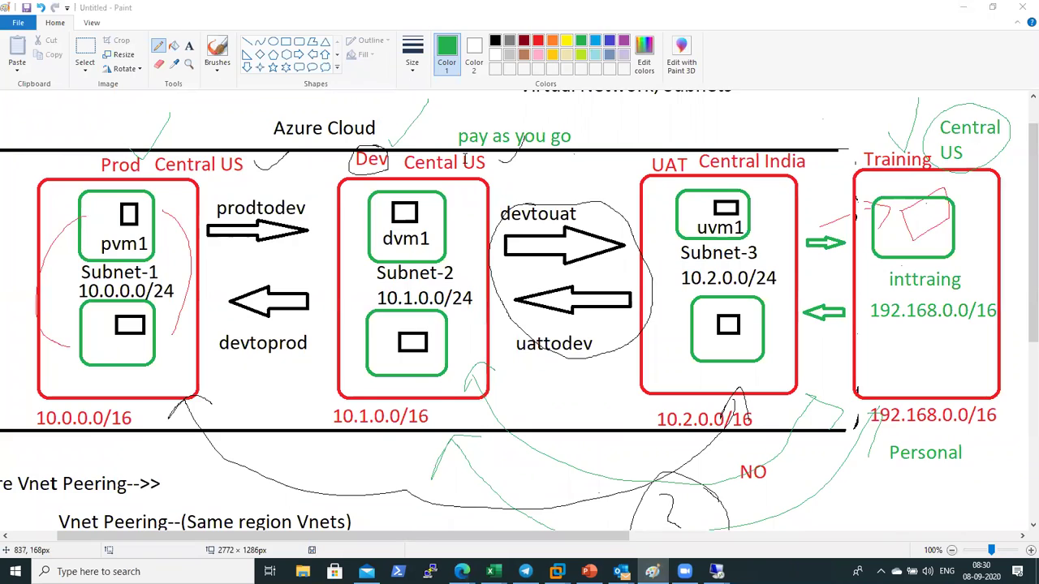
key(alt+Tab)
click(517, 294)
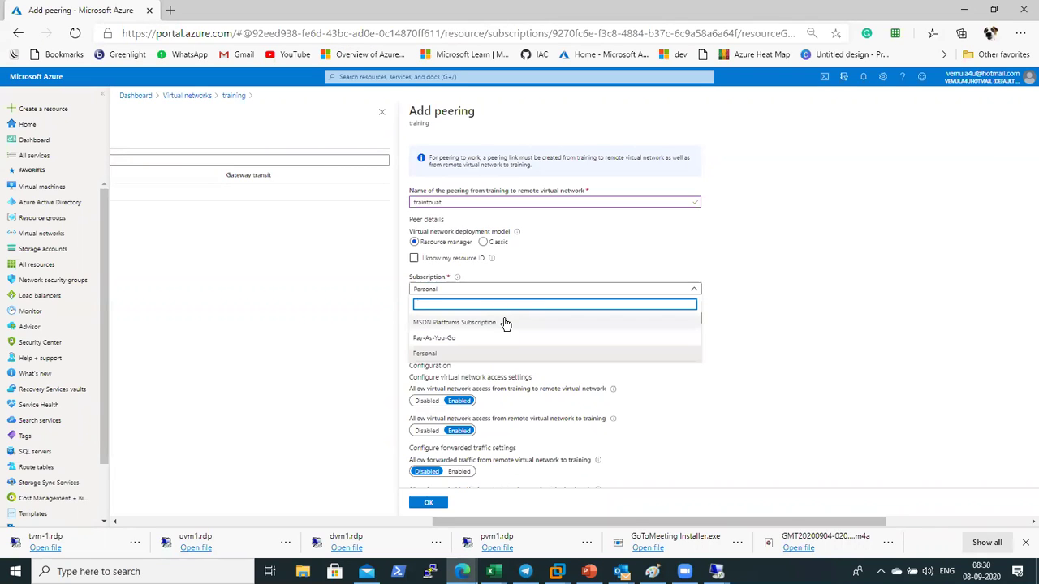
click(469, 338)
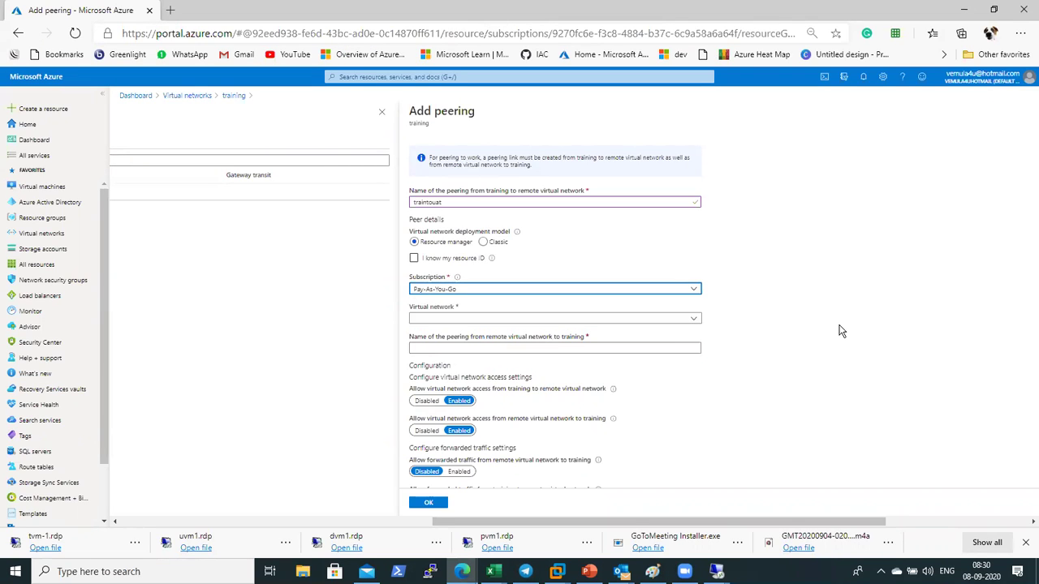
click(678, 318)
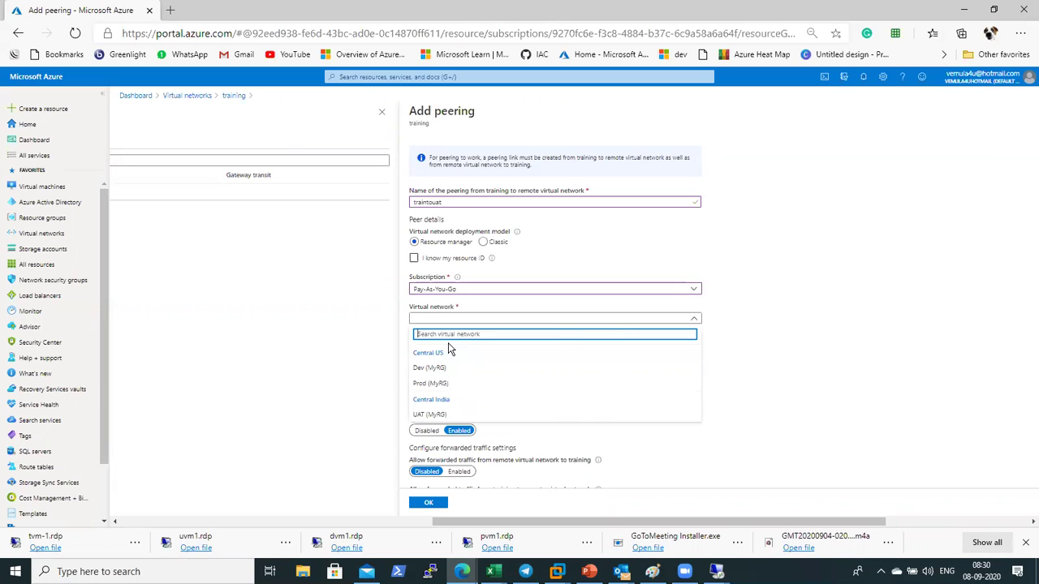
click(422, 414)
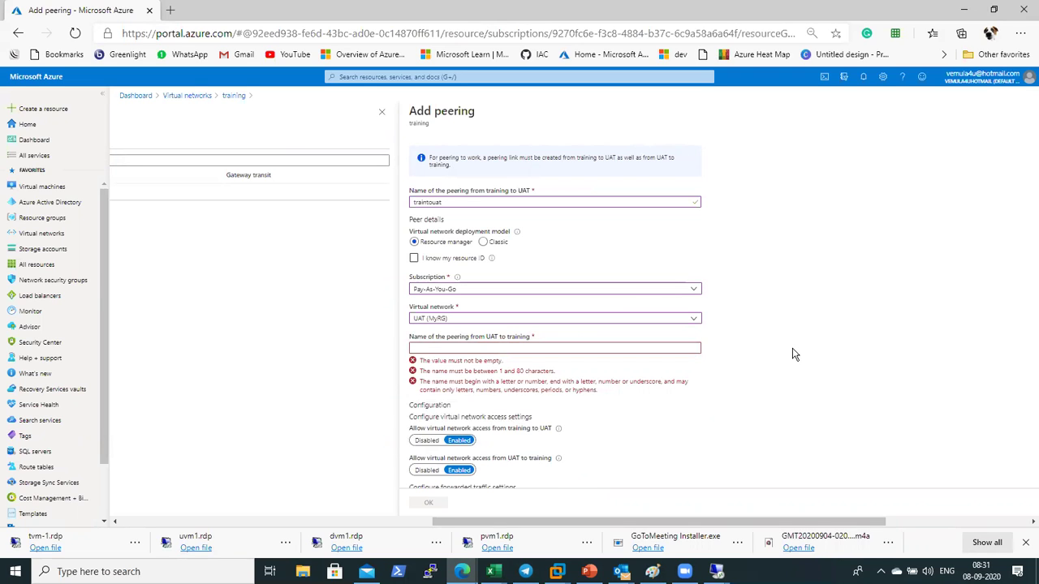
Name the return peering from UAT to training uattotraing
click(595, 344)
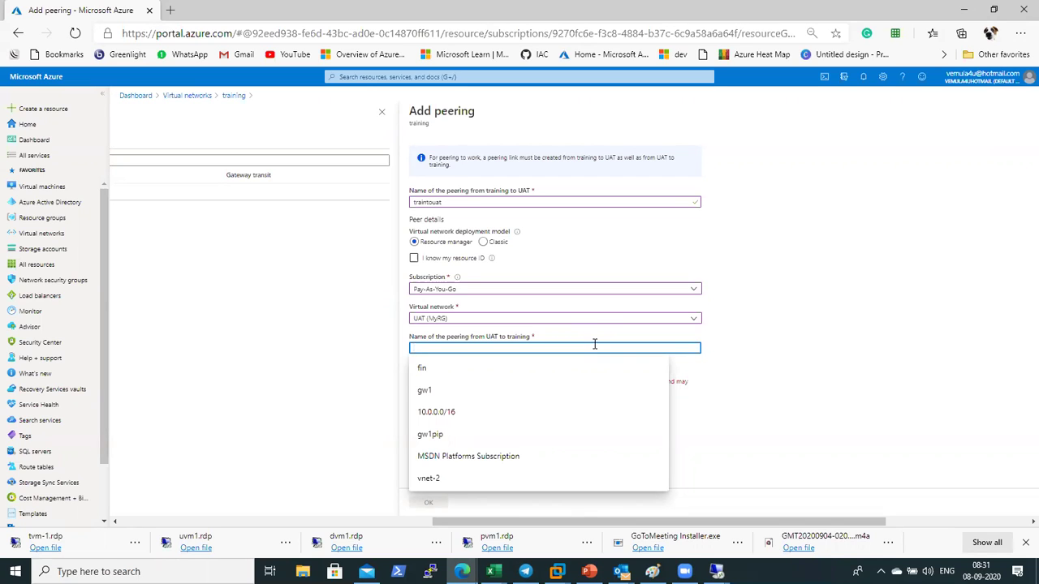
text(uat)
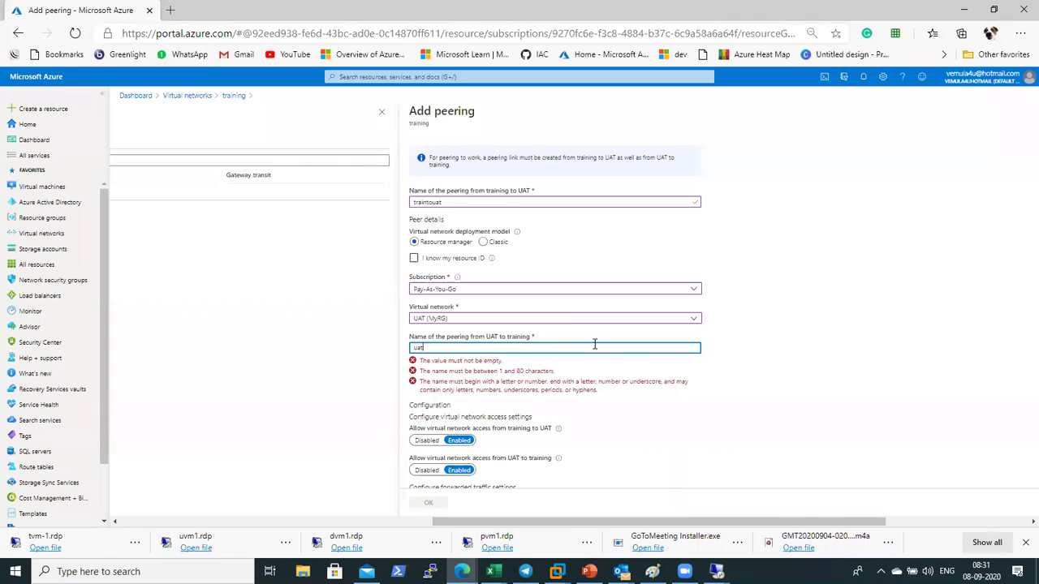
text(totraing)
click(717, 427)
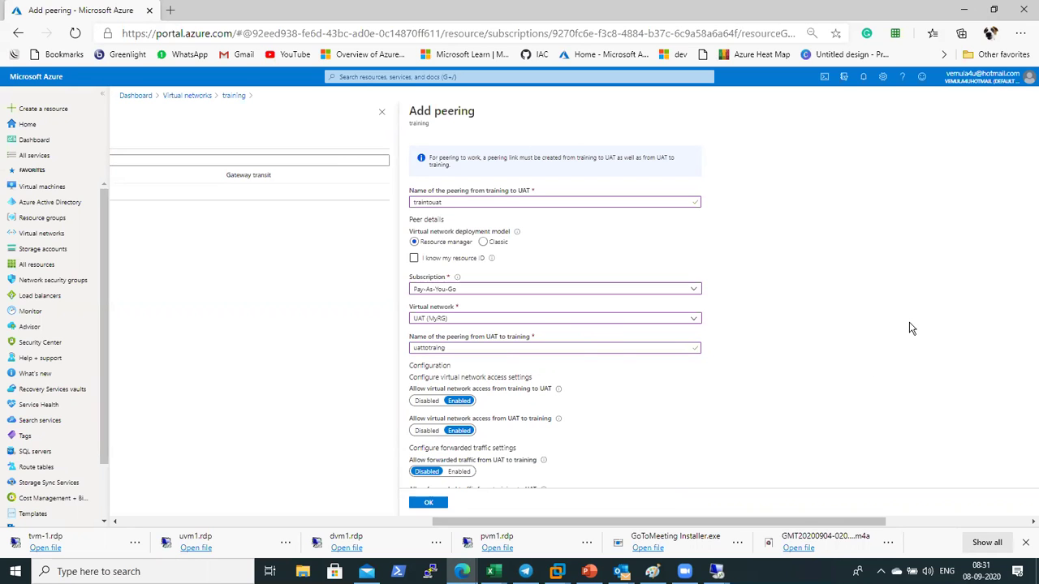
Create the peering between the training and UAT virtual networks with the settings entered
key(ctrl+minus)
key(ctrl+plus)
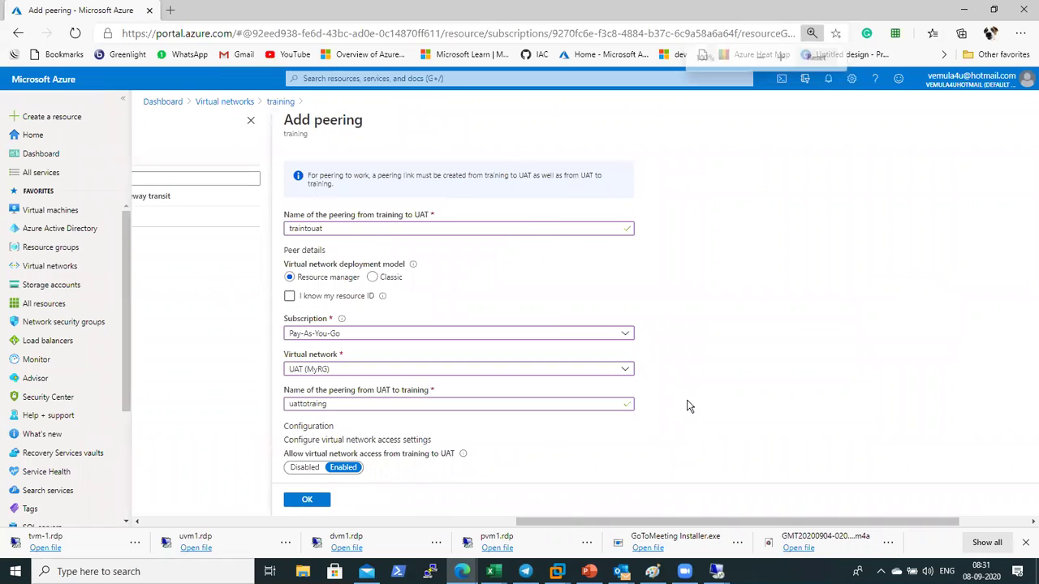
key(ctrl+plus)
click(226, 499)
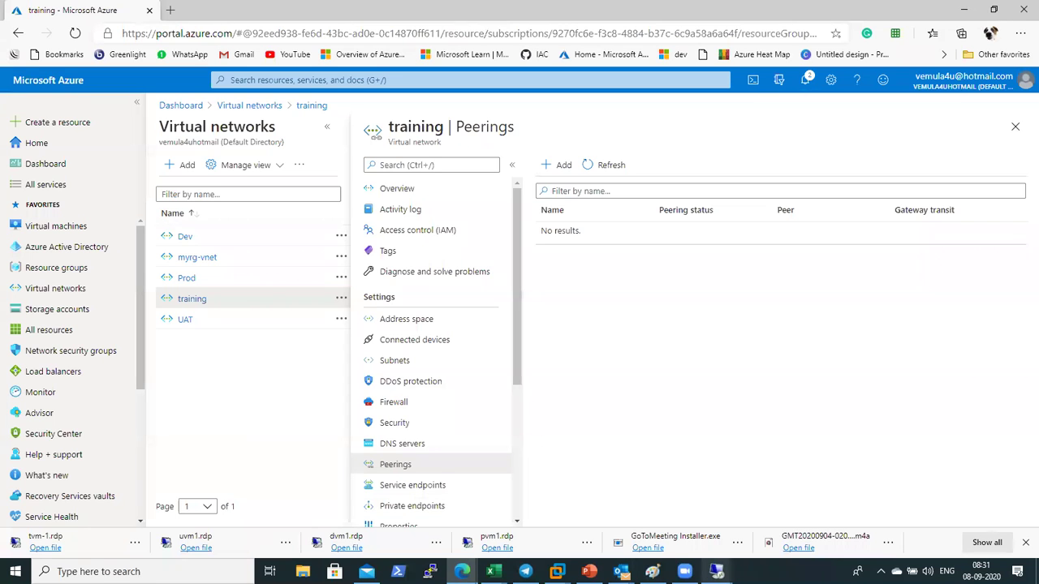
Check the network diagram in Paint, and refresh the peerings list of the training virtual network in the portal
click(653, 571)
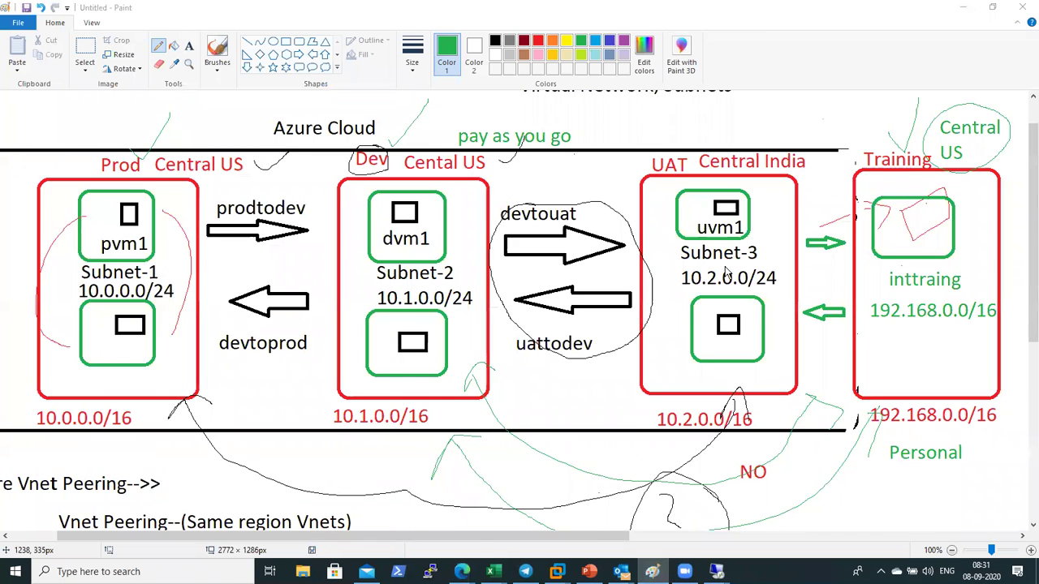
key(alt+Tab)
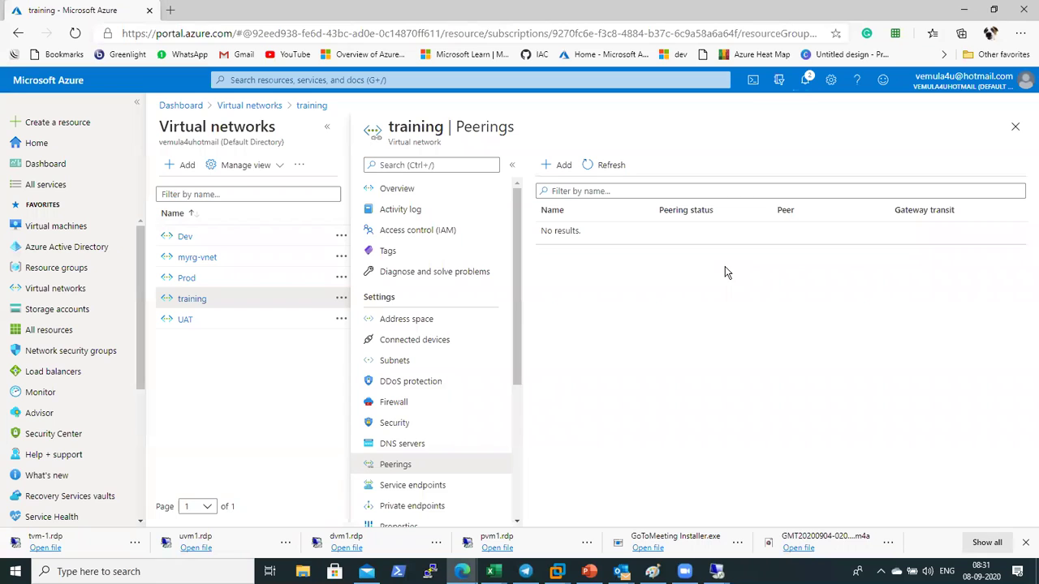
click(596, 165)
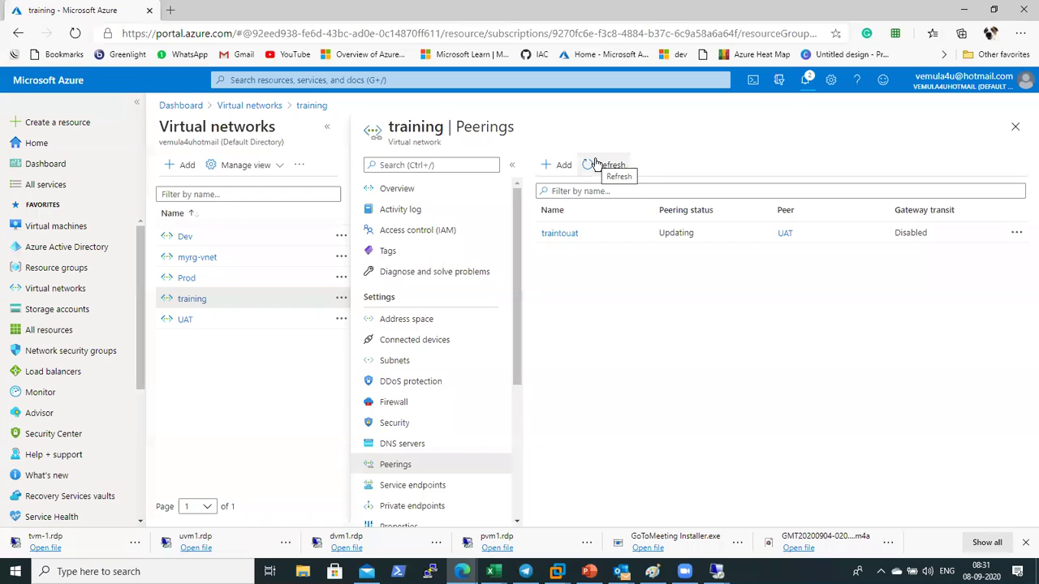
click(404, 443)
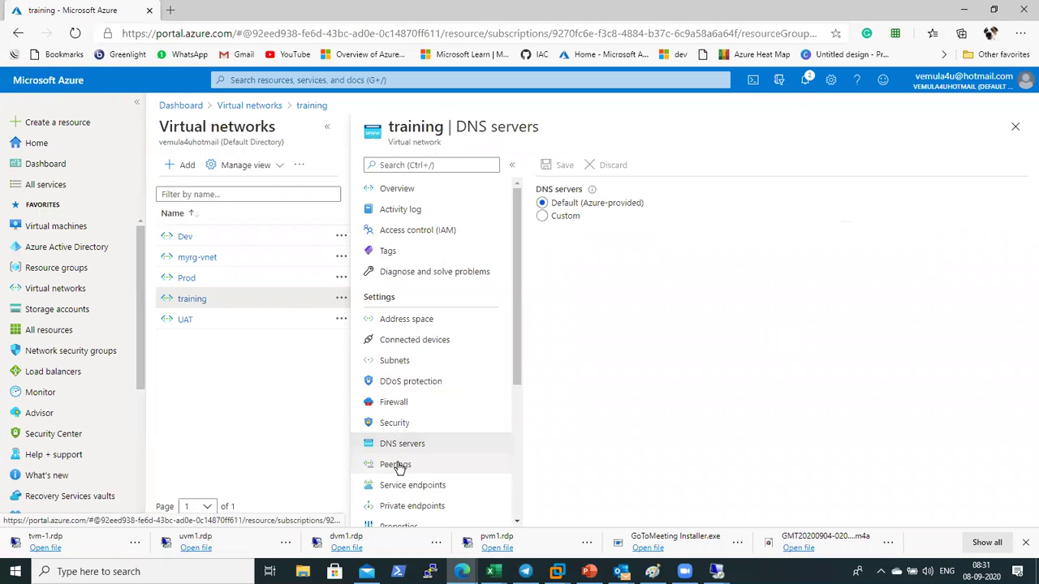
click(395, 464)
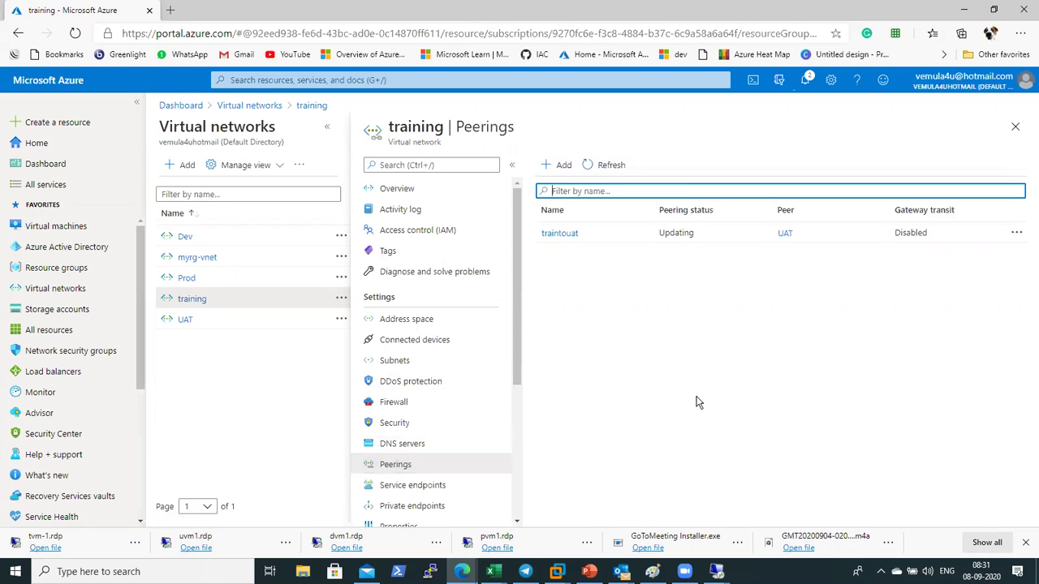
Check the continuous pings to 10.2.0.4 on dvm1 and 192.168.0.4 on uvm1 in Remote Desktop, resuming the paused dvm1 output
mouse_move(717, 572)
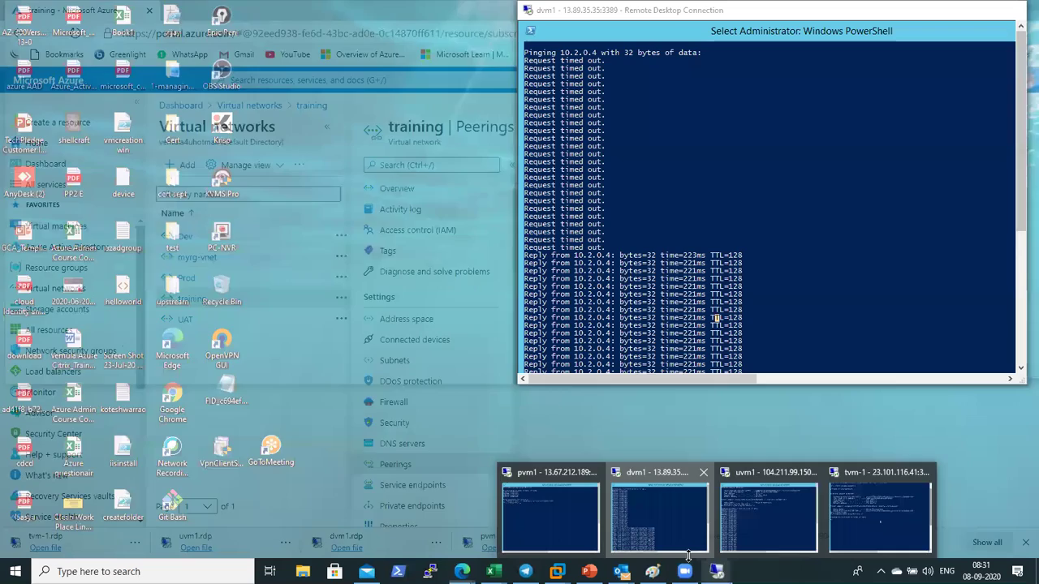
click(688, 556)
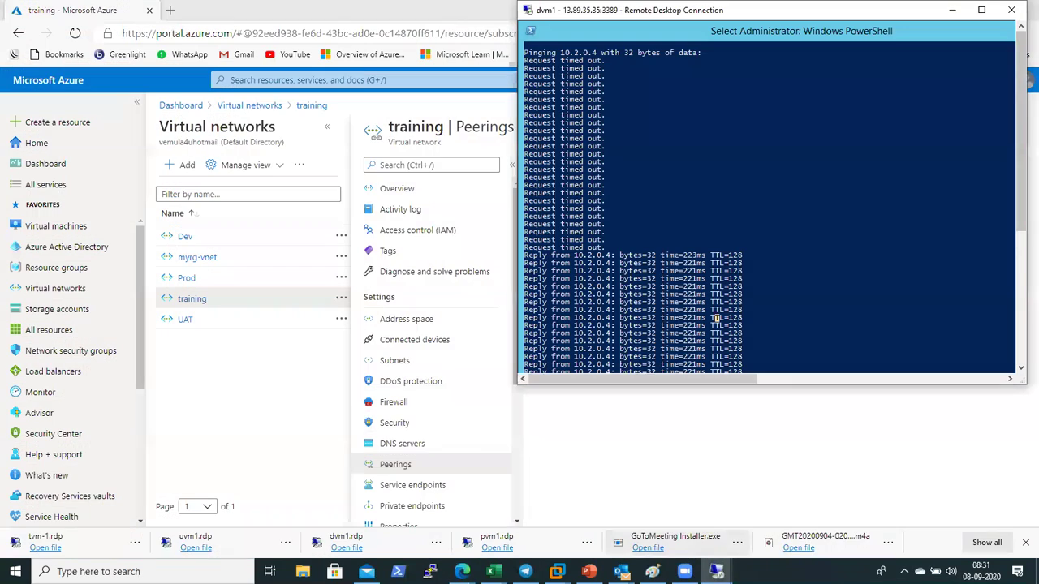
mouse_move(716, 572)
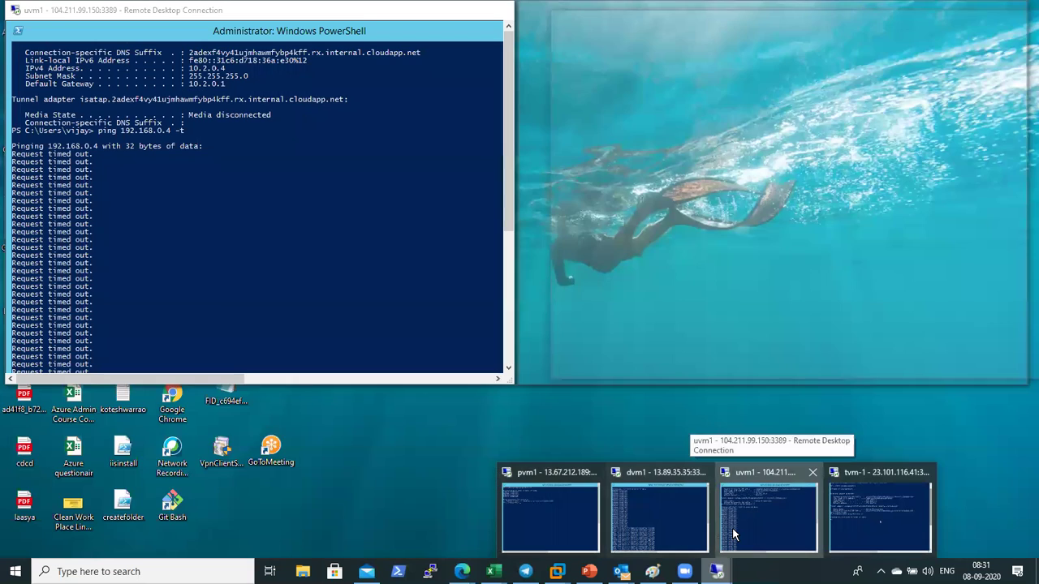
click(733, 534)
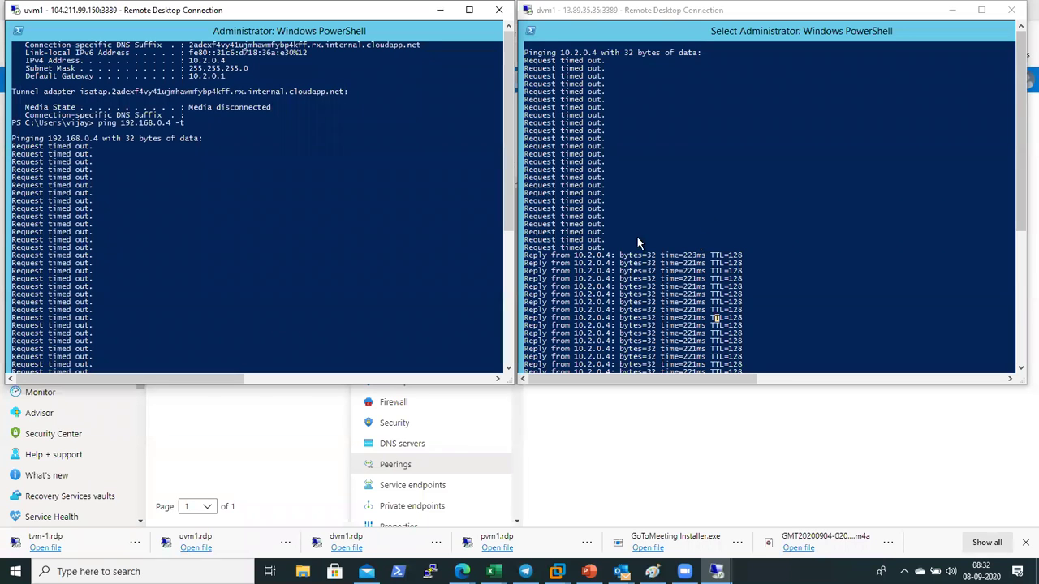
scroll(357, 266, down, 4)
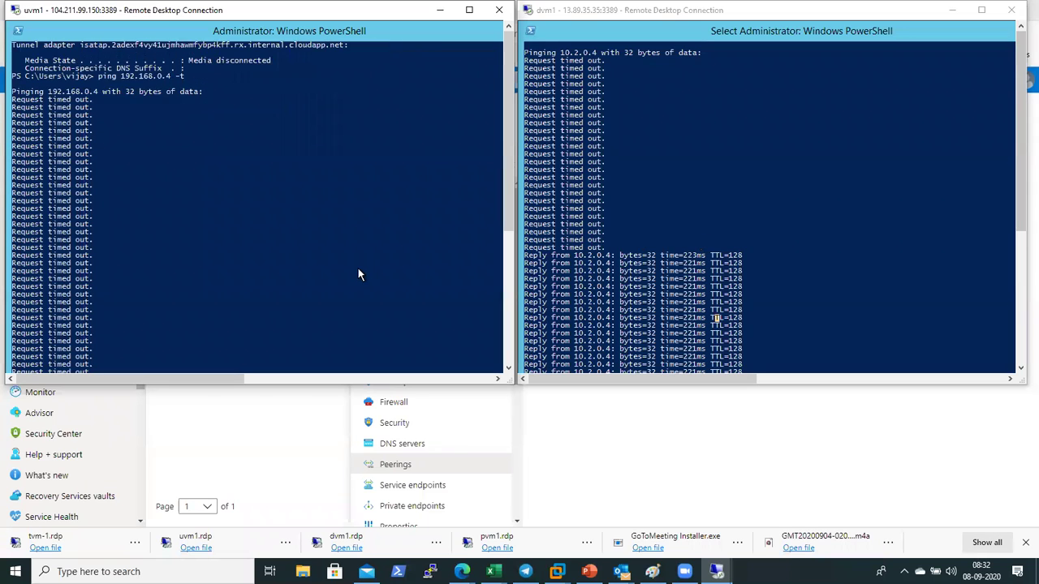
click(771, 251)
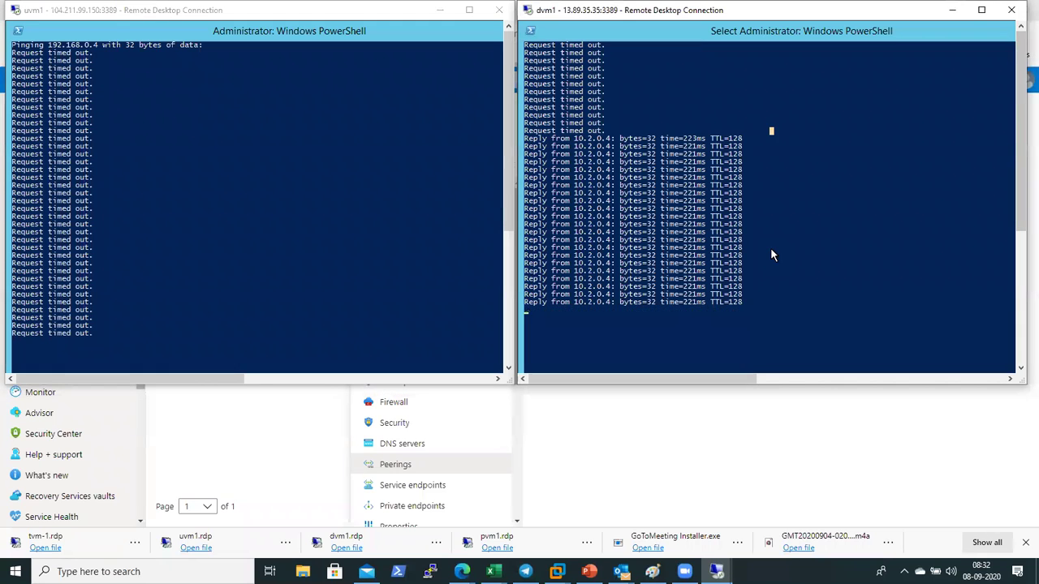
scroll(771, 255, down, 2)
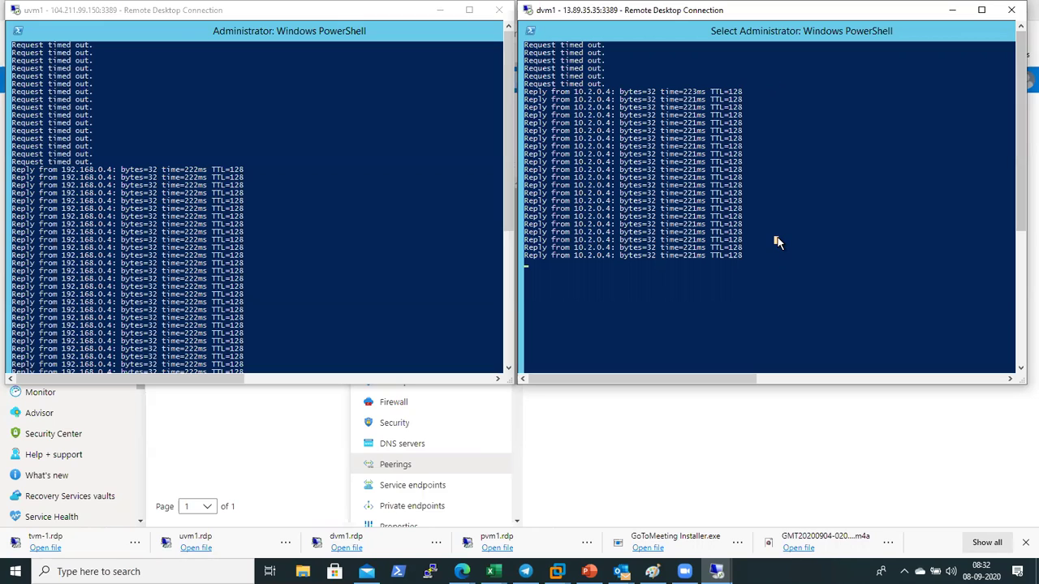
key(Return)
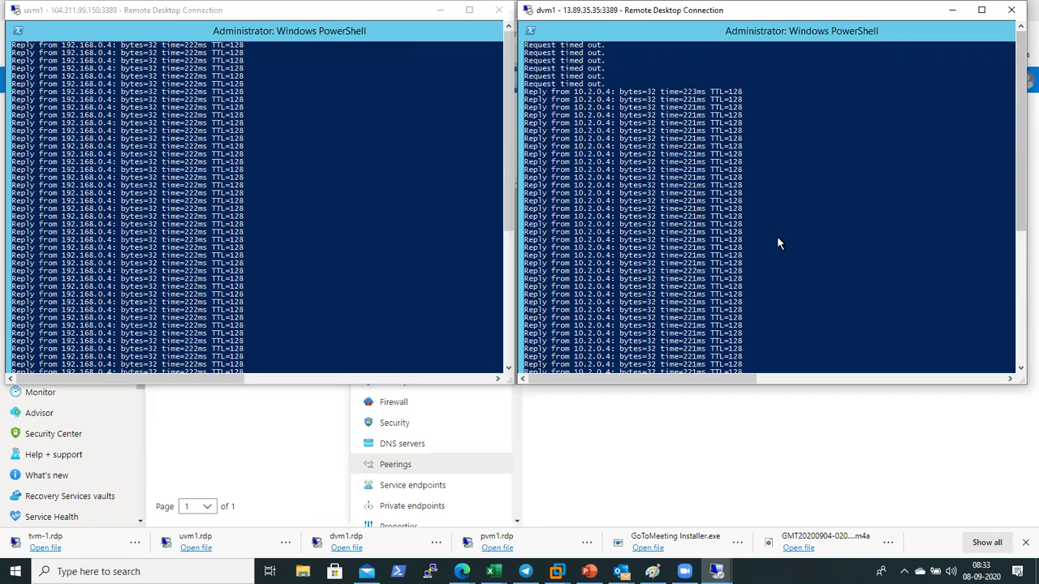
Look up azure vnet peering in a new browser tab and open the suggested Azure blog article "Choosing between Azure VNet Peering and VNet Gateways"
click(689, 429)
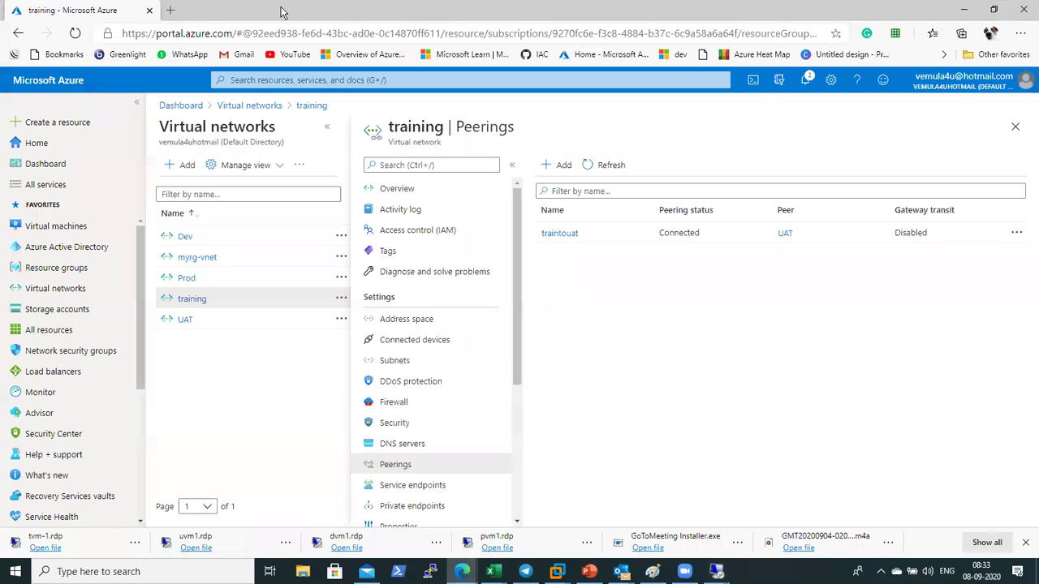
click(171, 11)
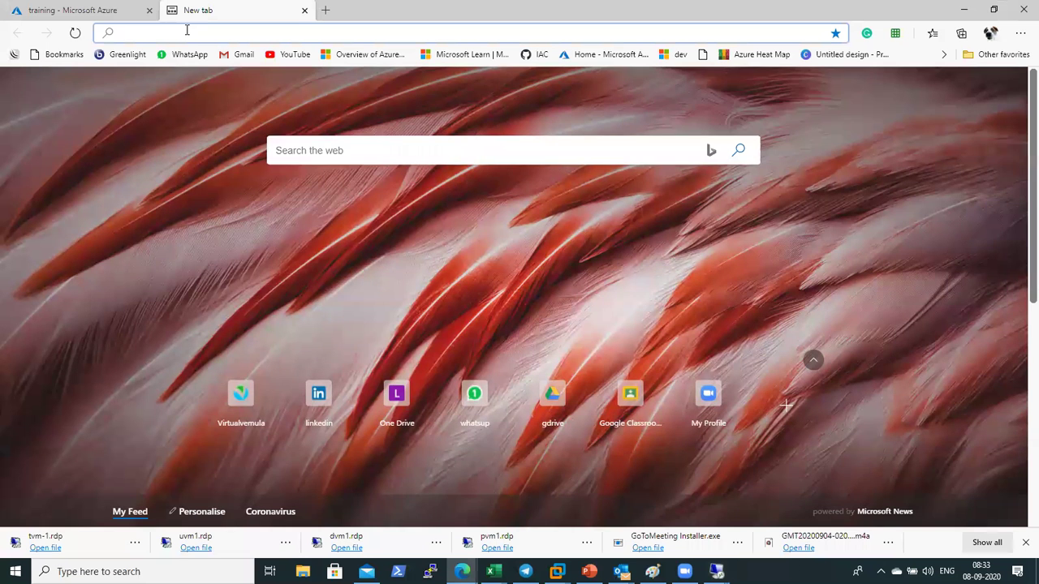
text(azure vnet)
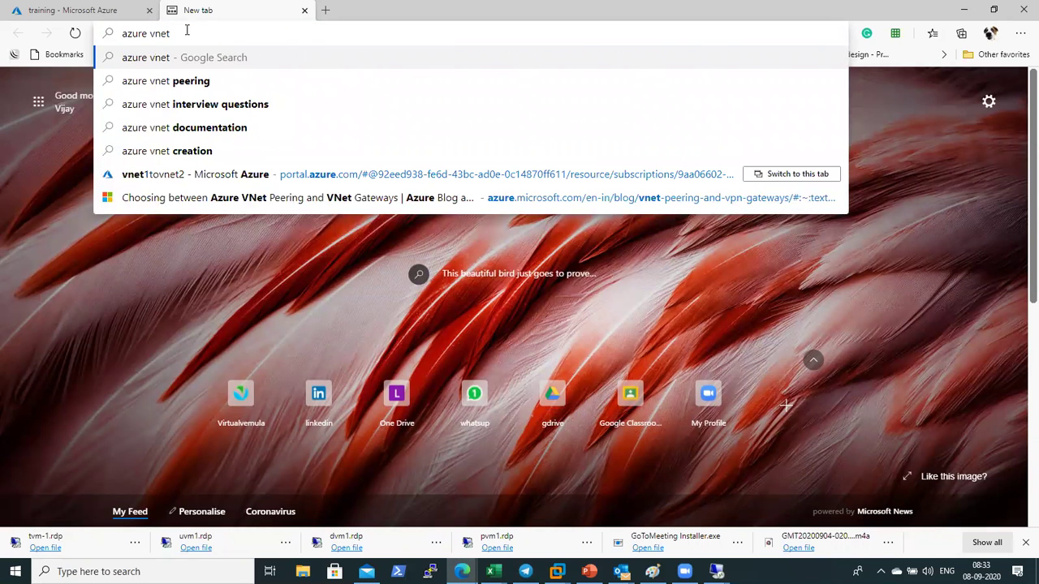
text( pe)
key(Down)
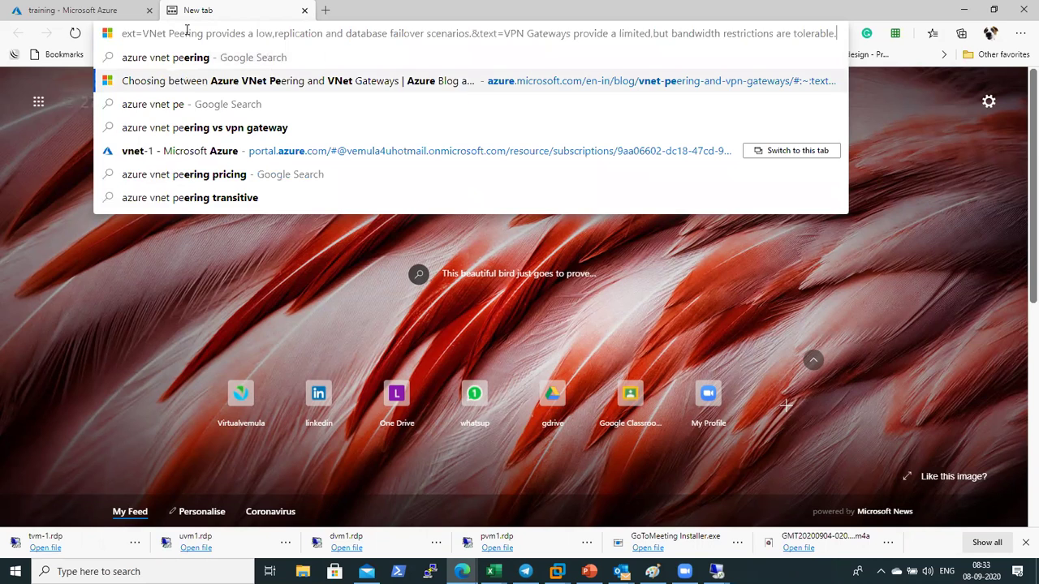
key(Return)
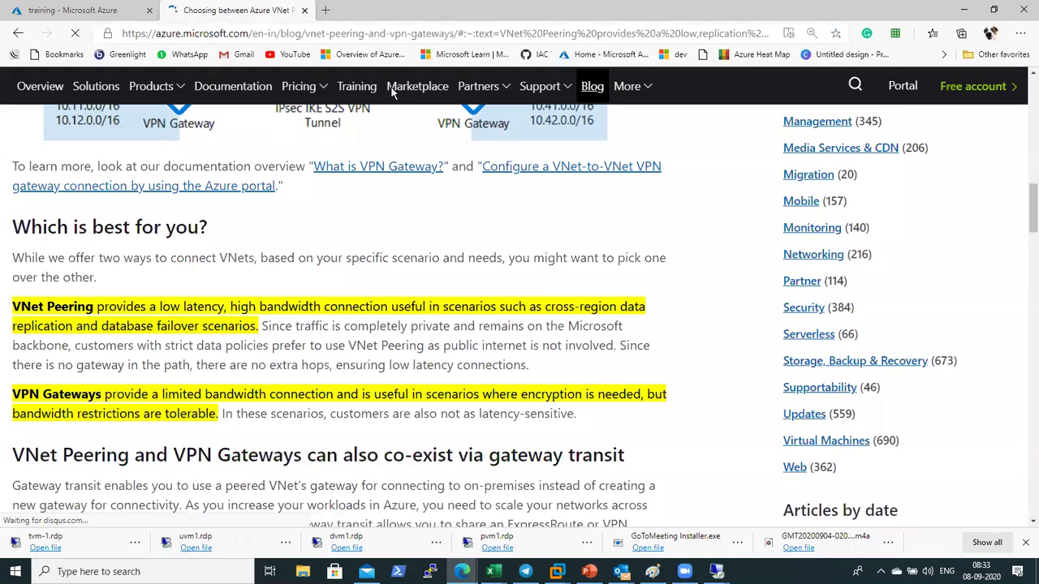
Select the blog article's full web address, and return to the article text
drag(383, 34, 388, 154)
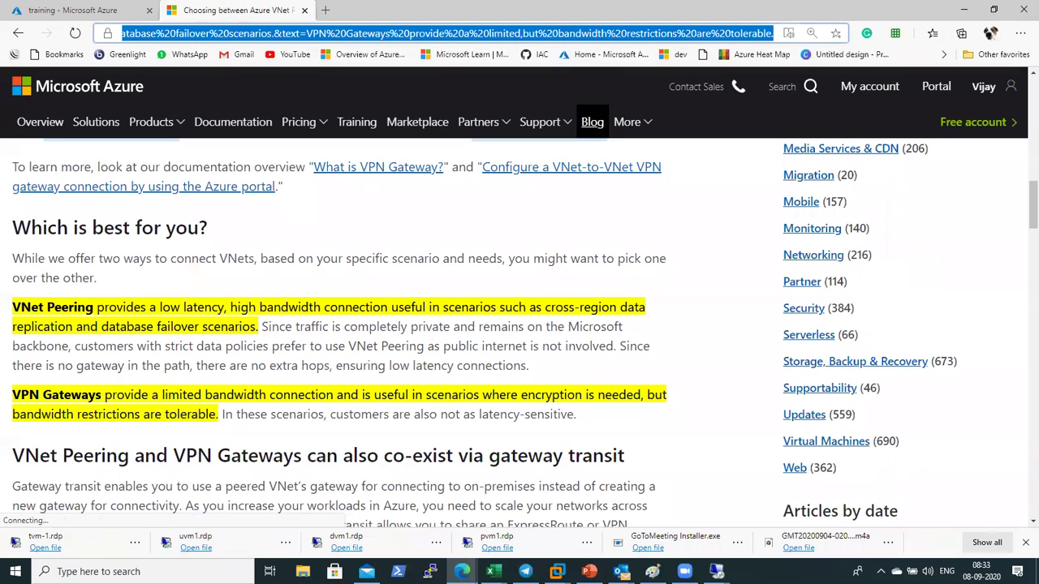
key(alt+Tab)
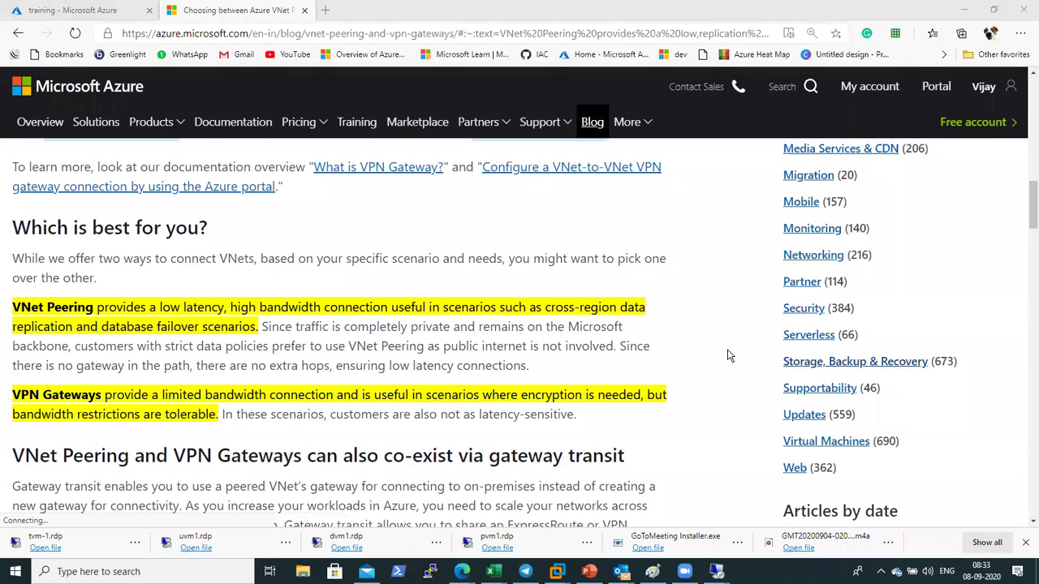
click(580, 299)
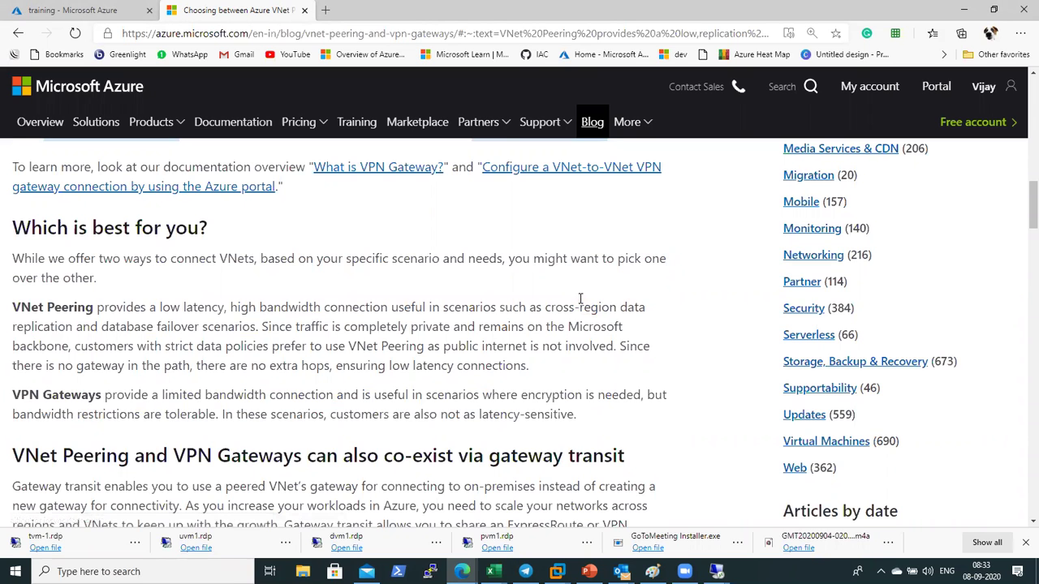
Read the article's comparison of VNet Peering and VPN Gateways and its gateway transit diagram, and close the article
scroll(581, 299, down, 2)
scroll(580, 299, up, 2)
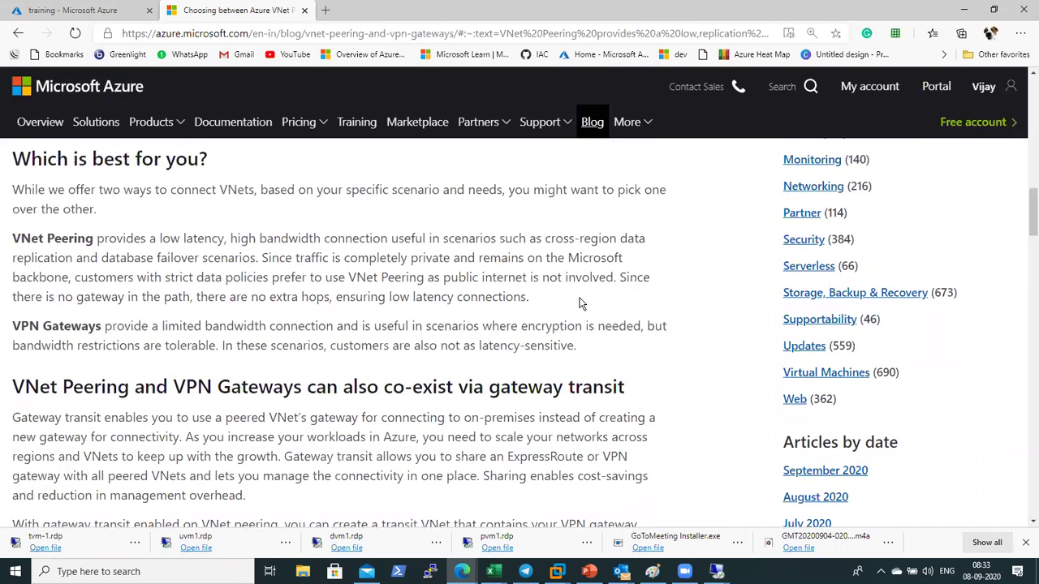
scroll(511, 310, down, 3)
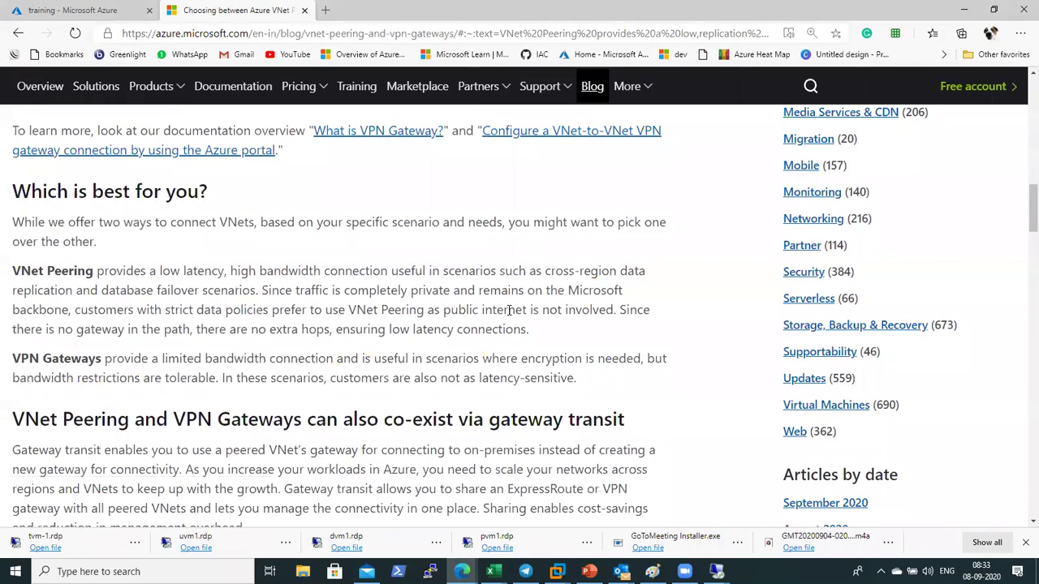
scroll(508, 308, down, 5)
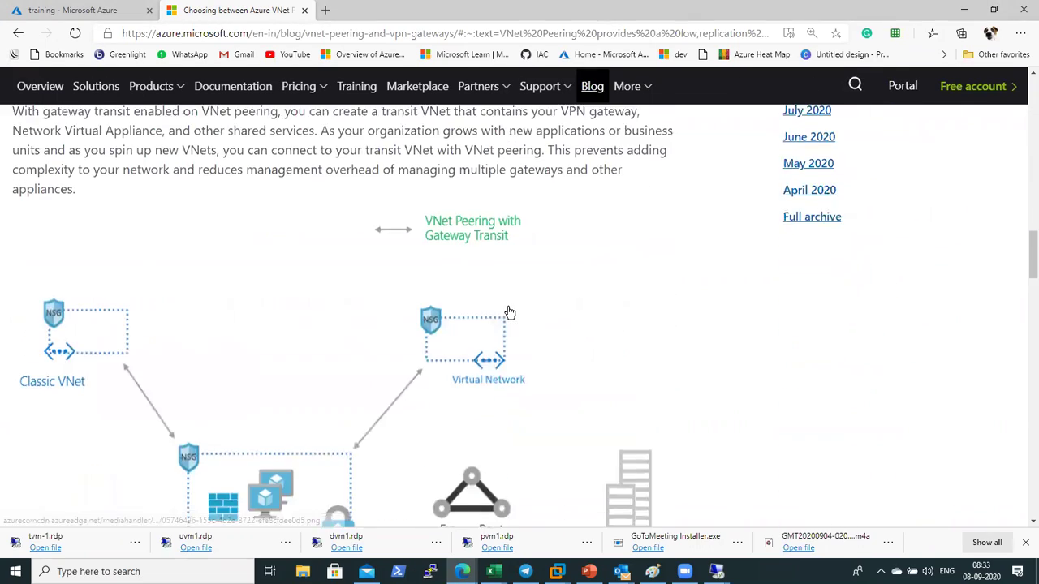
scroll(309, 122, up, 1)
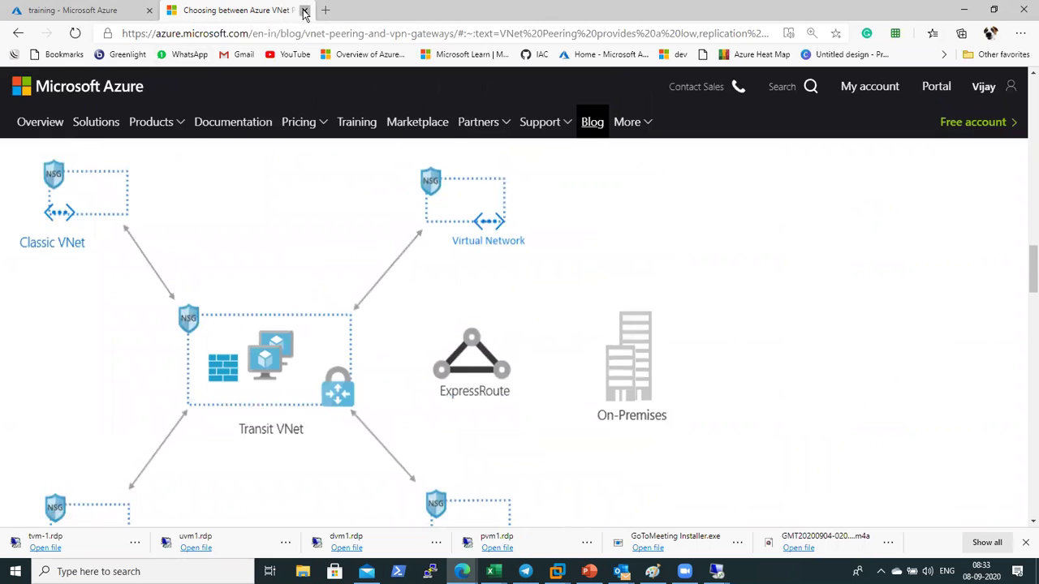
click(305, 9)
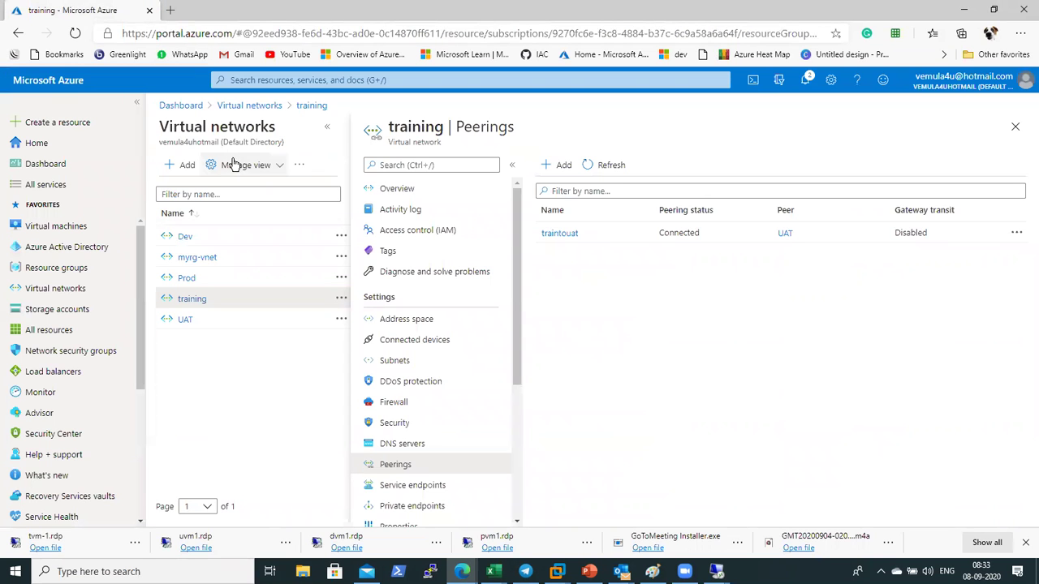
Return to the list of all virtual networks in the portal, and briefly view the Current batches workbook in Excel
click(241, 106)
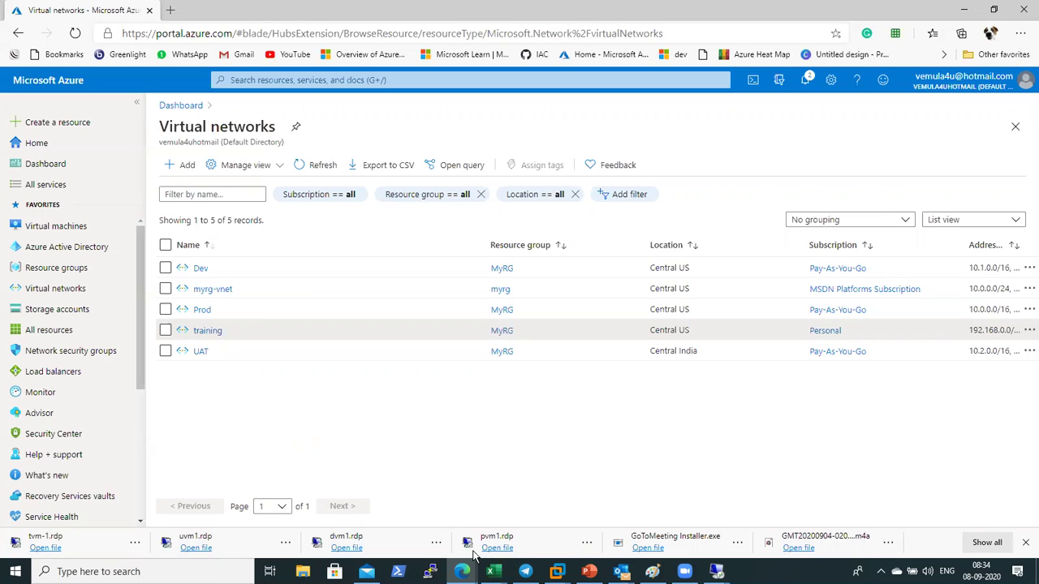
mouse_move(490, 572)
mouse_move(455, 545)
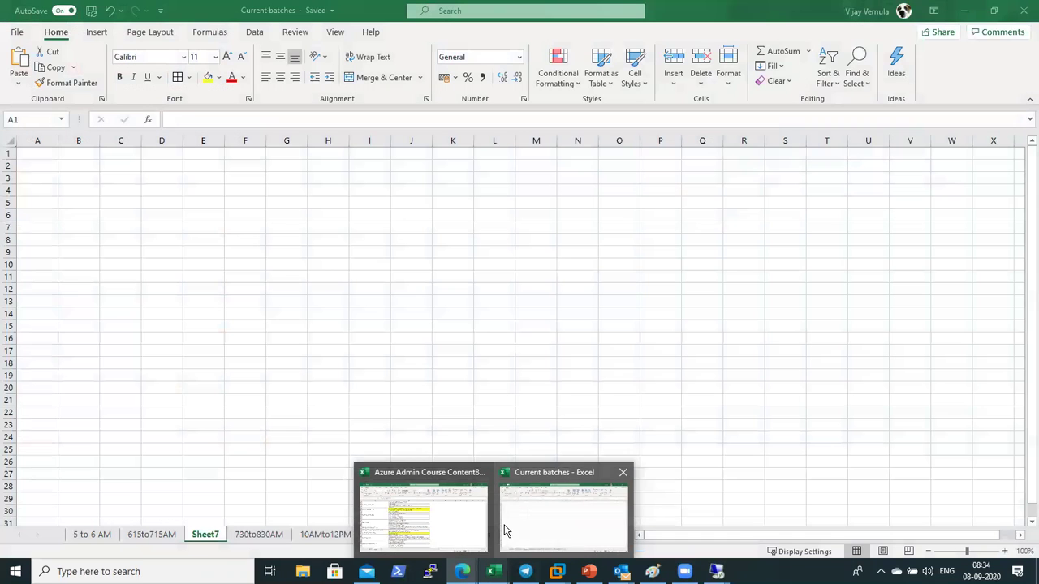
click(504, 531)
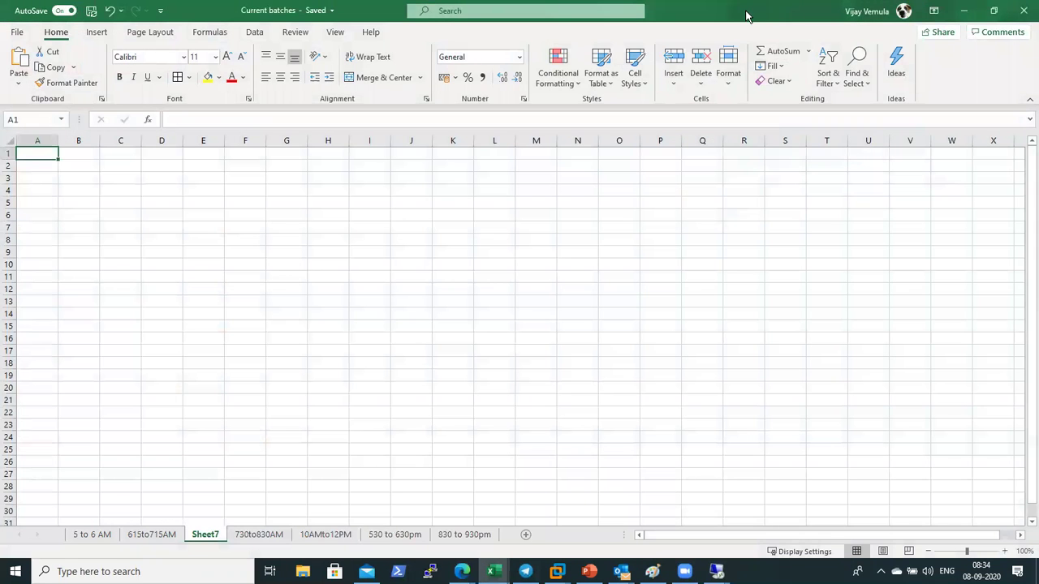
click(964, 10)
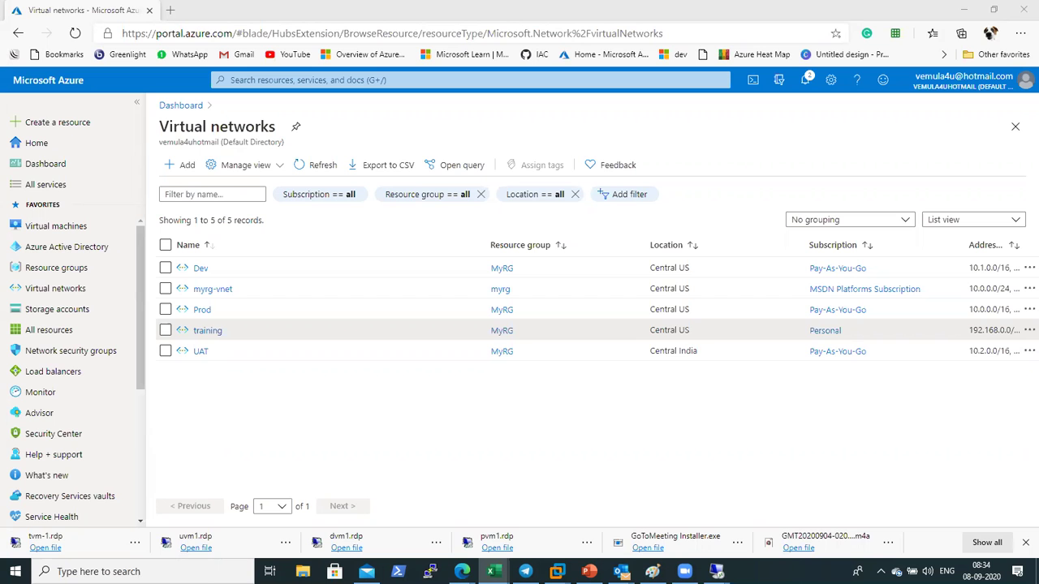
Review the Azure Administration course content on the 730to830AM sheet of the Current batches workbook in Excel
click(230, 31)
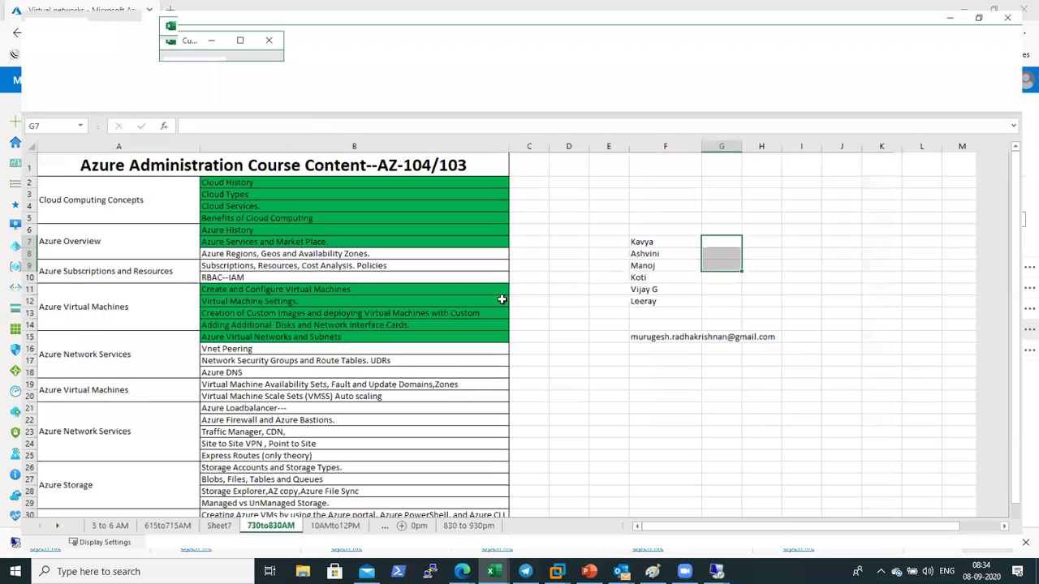
drag(645, 414, 646, 422)
scroll(566, 434, down, 2)
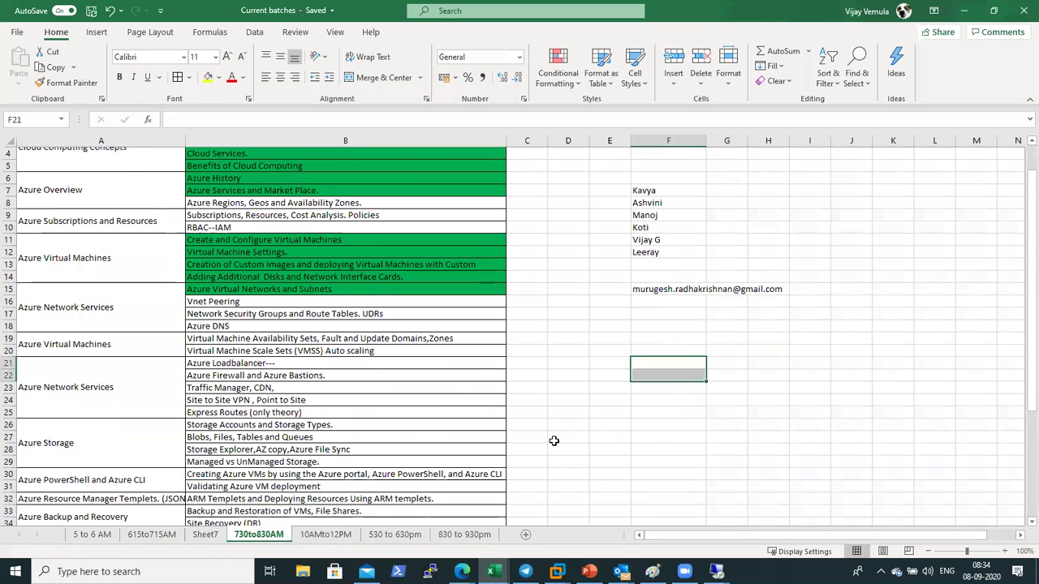
scroll(489, 435, up, 2)
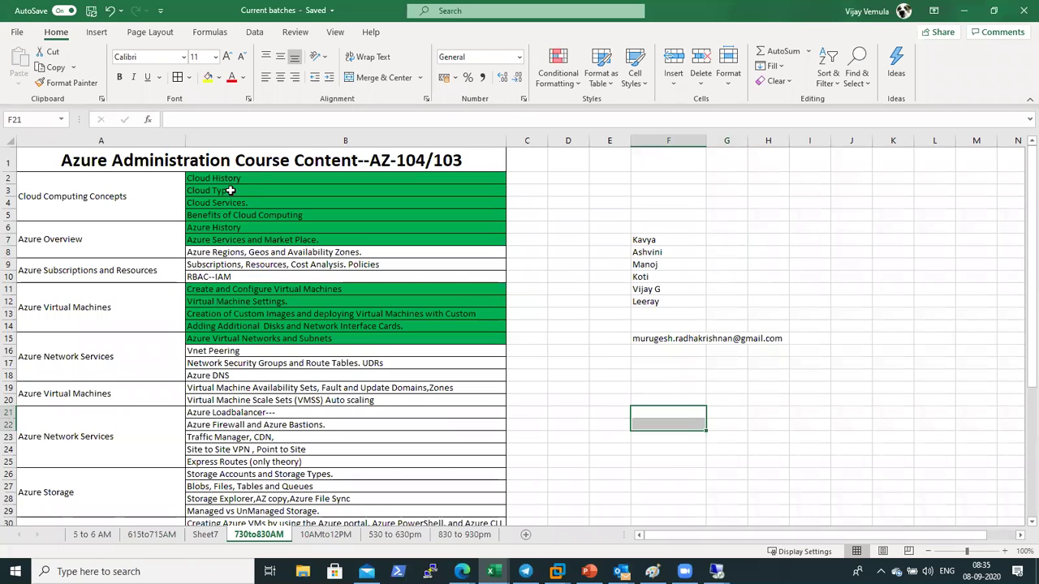
Review the course topics from Cloud History through custom images, including the full text of the custom images entry
click(231, 178)
click(235, 227)
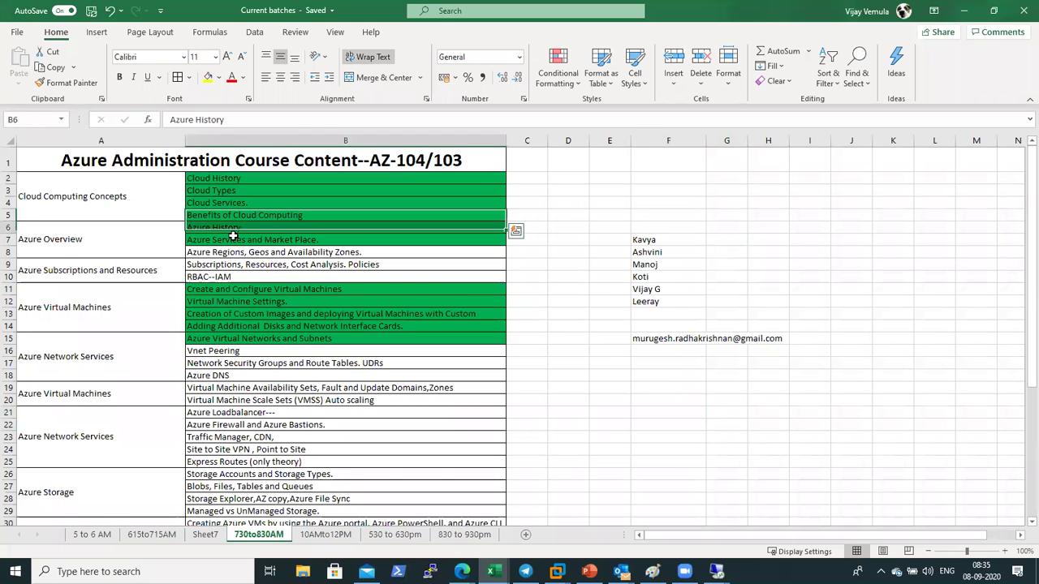
click(253, 240)
click(256, 254)
click(247, 268)
click(246, 276)
click(168, 350)
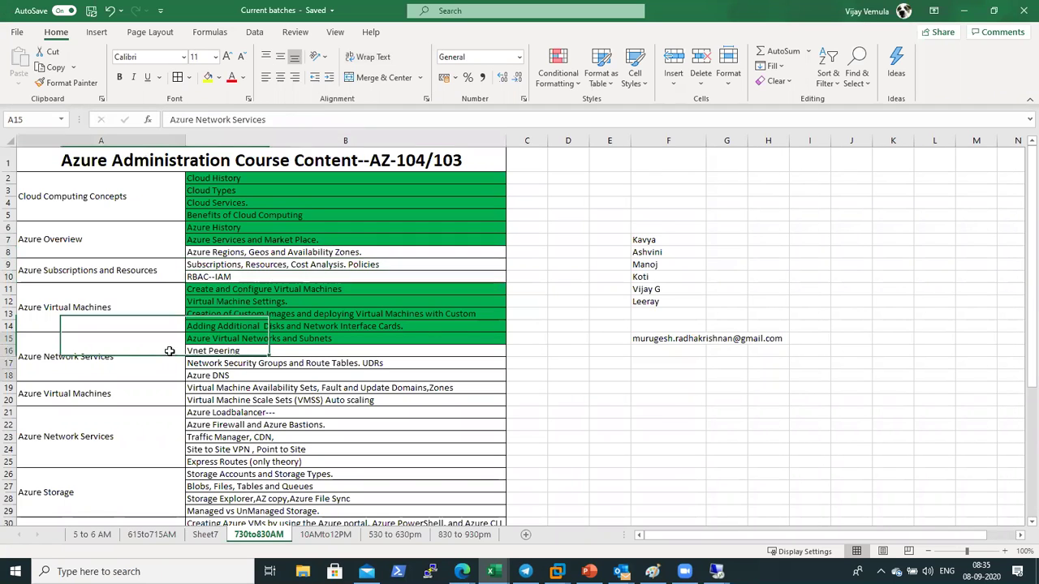
click(235, 290)
click(247, 301)
click(250, 315)
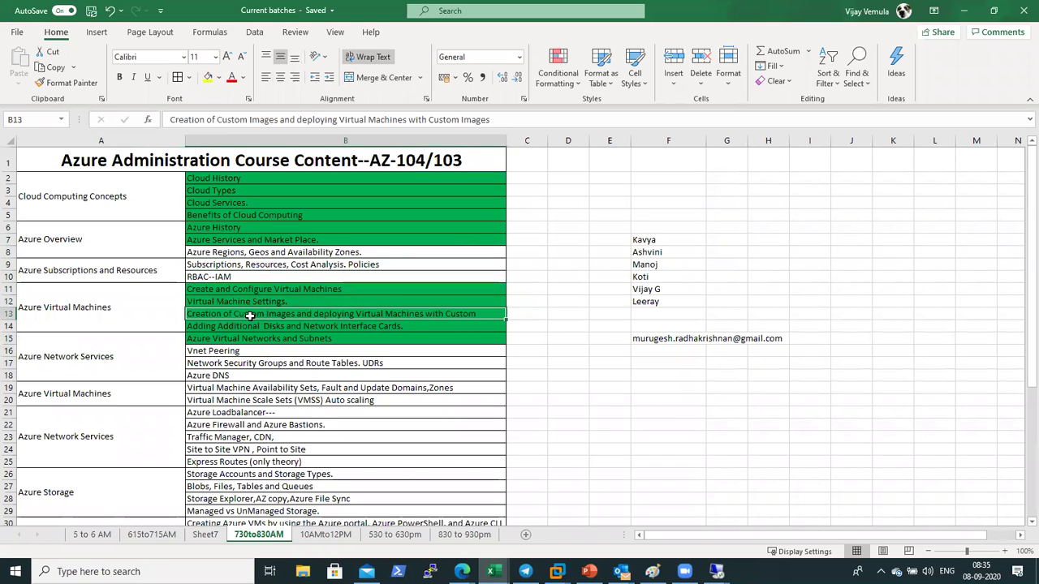
double_click(487, 313)
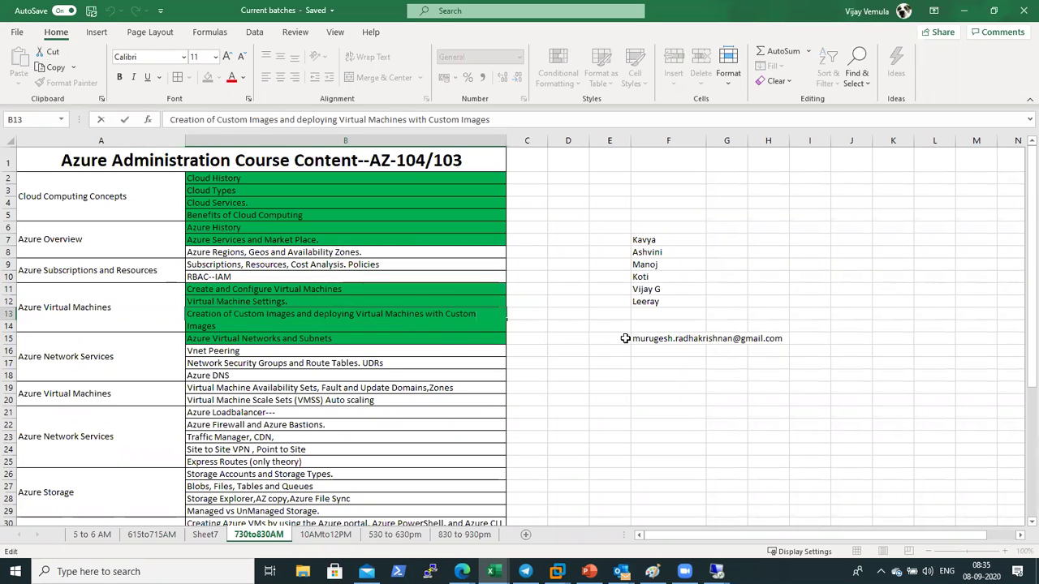
click(568, 400)
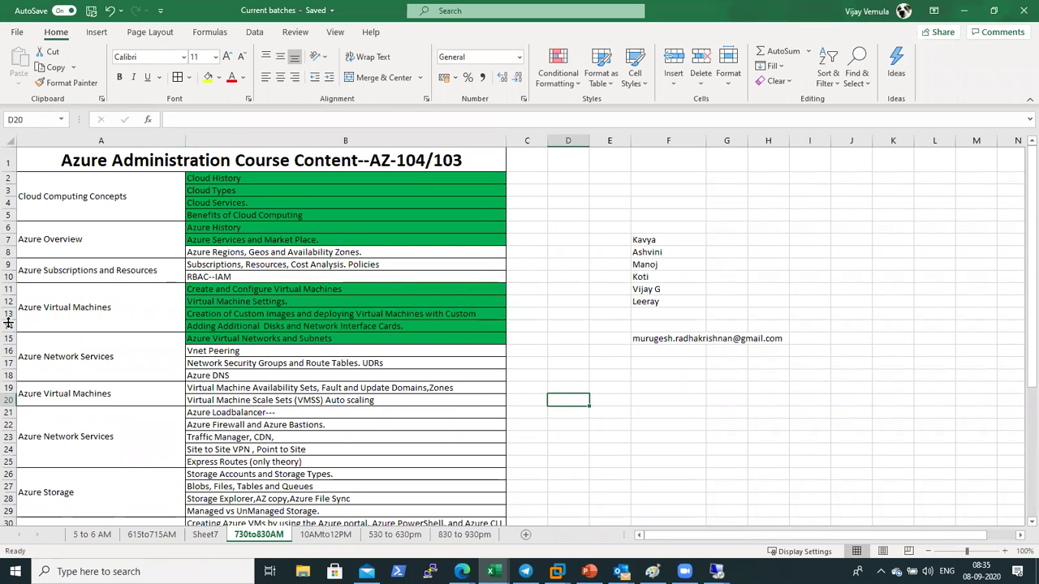
Insert a row above "Adding Additional Disks and Network Interface Cards." and enter "Shared image gallery (replicating images cross regions)" in column B
click(10, 325)
right_click(10, 325)
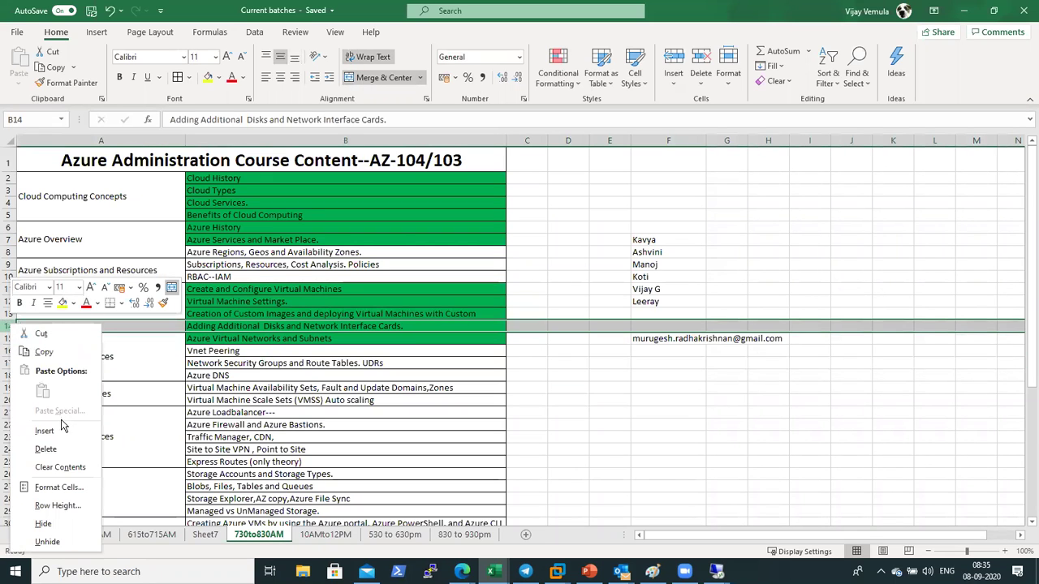
click(153, 419)
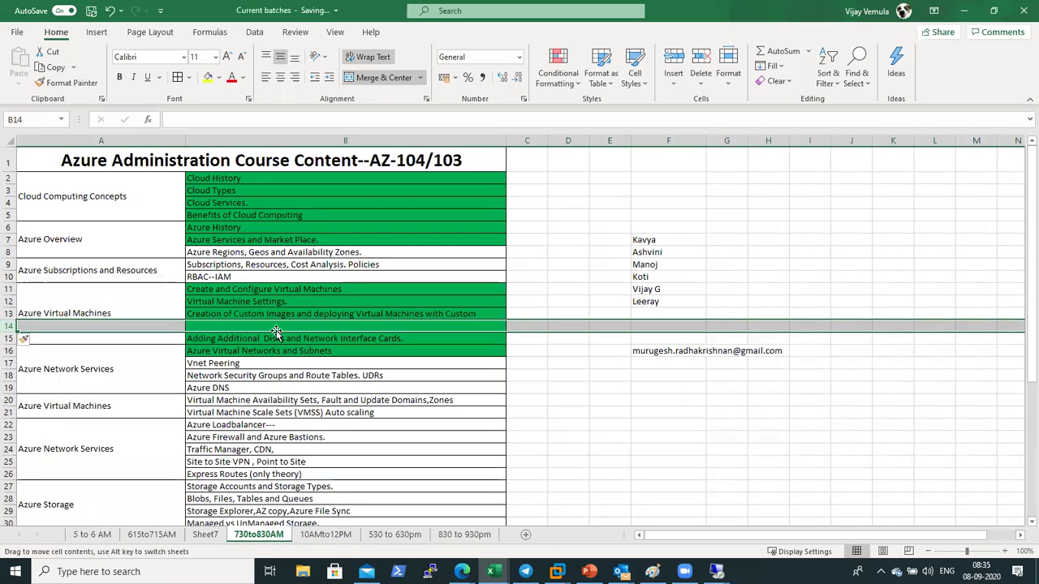
click(283, 326)
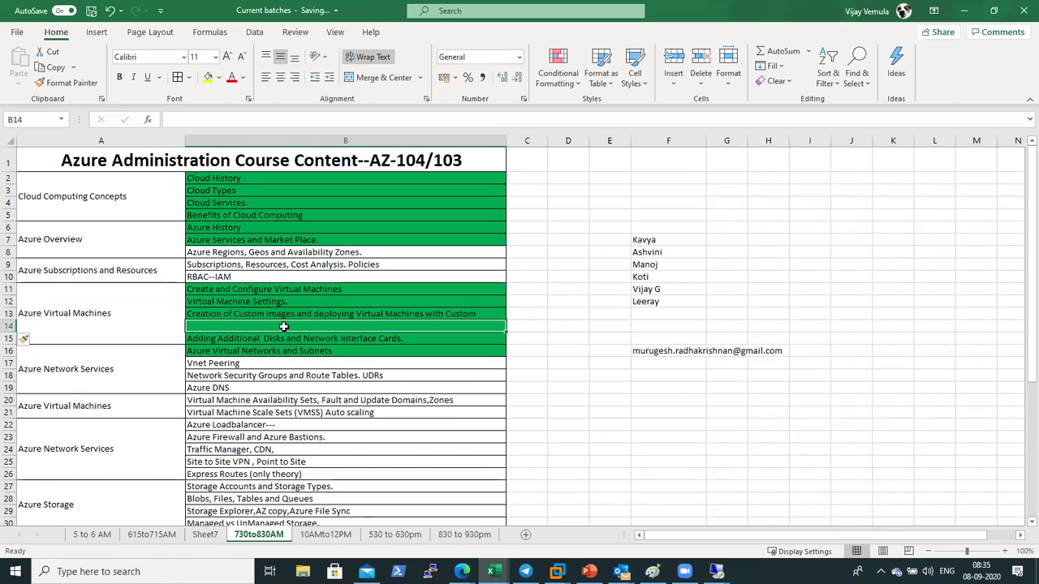
text(Shared image)
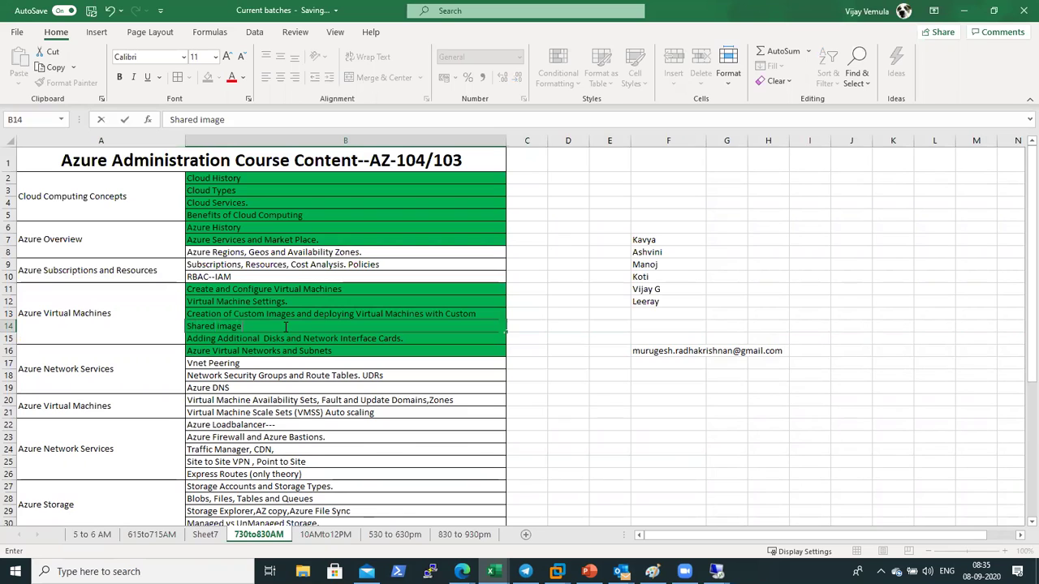
text( gallery (replicating images)
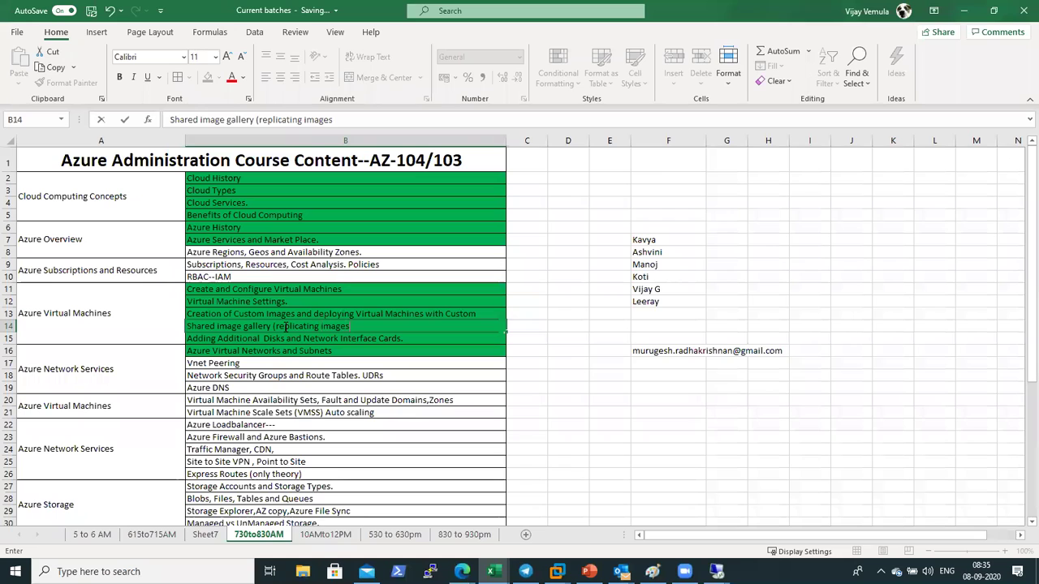
text( cross regions)
key(Return)
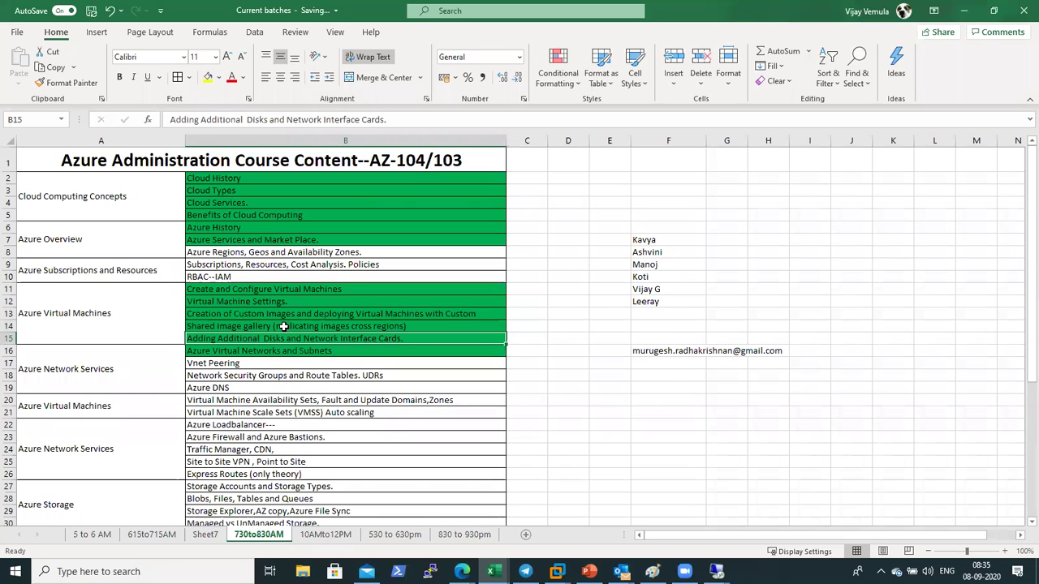
Fill the Vnet Peering topic cell with the standard green color to mark it as covered
click(310, 350)
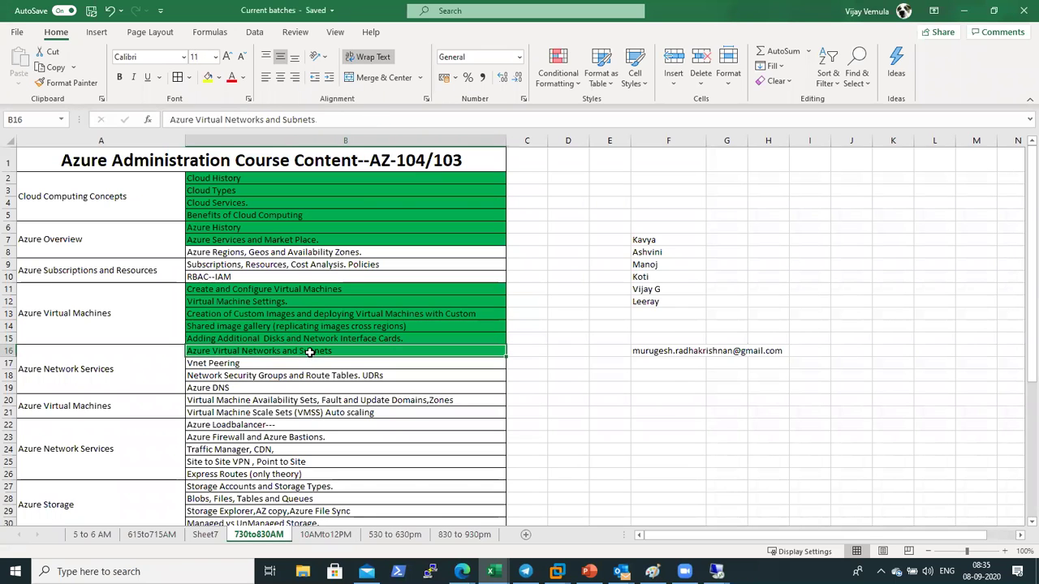
click(310, 339)
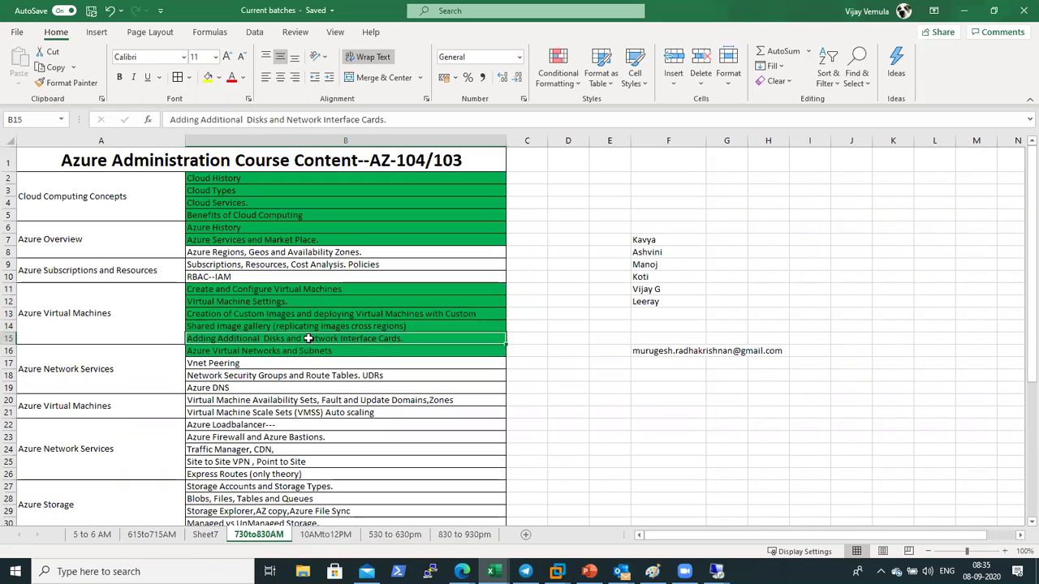
click(310, 350)
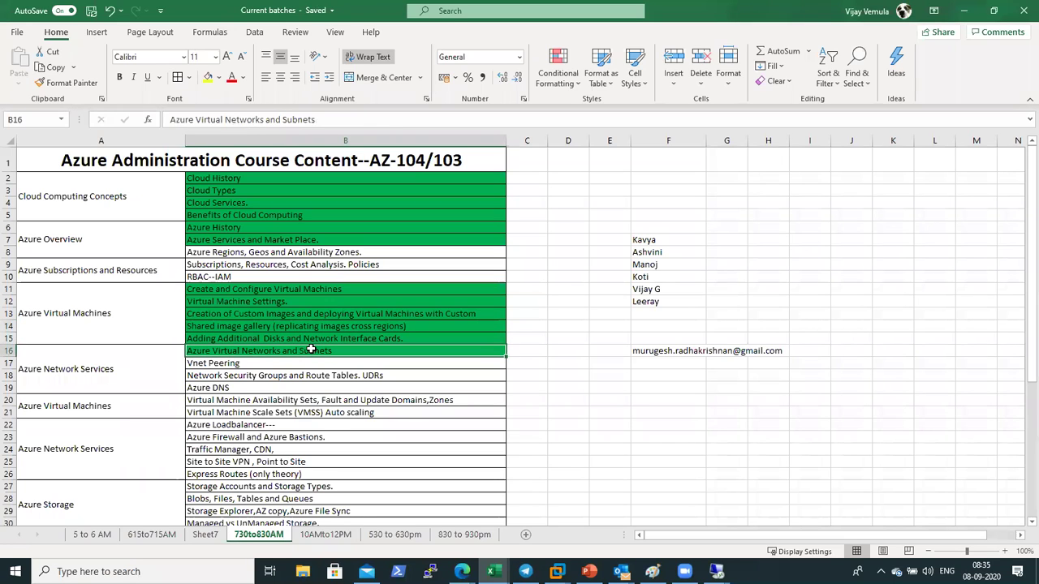
click(308, 365)
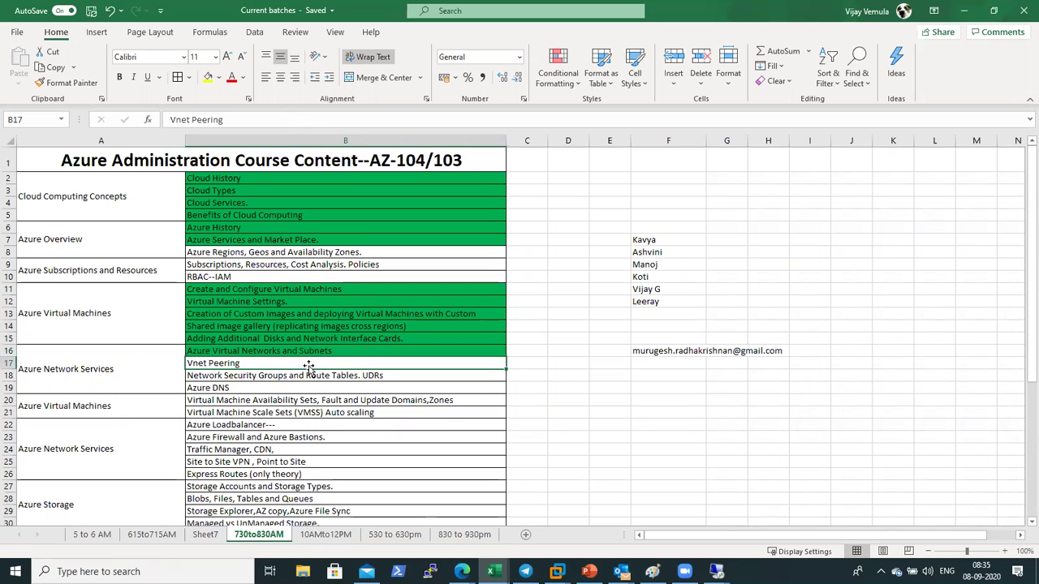
click(218, 79)
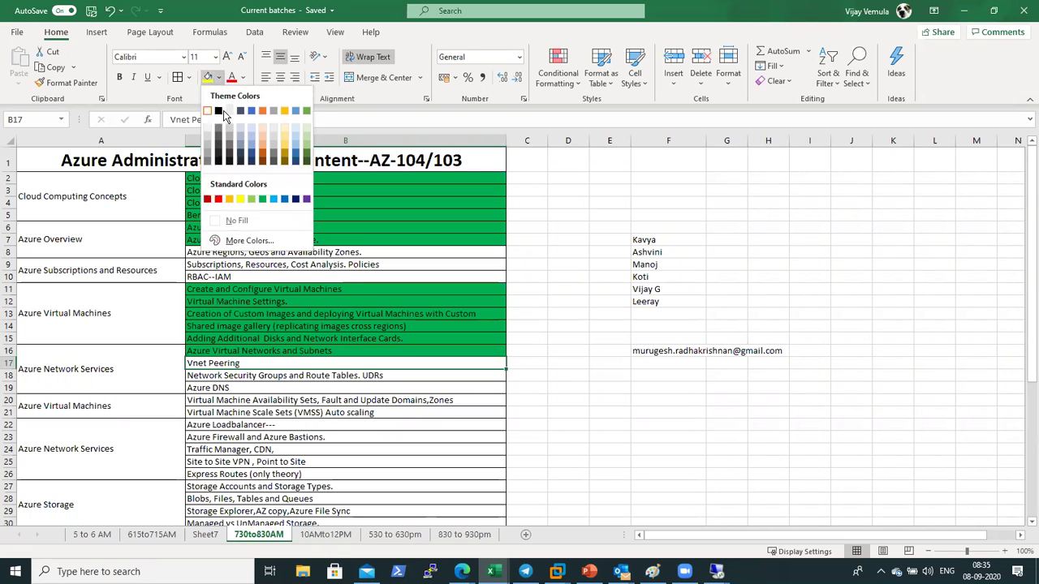
click(266, 201)
click(339, 375)
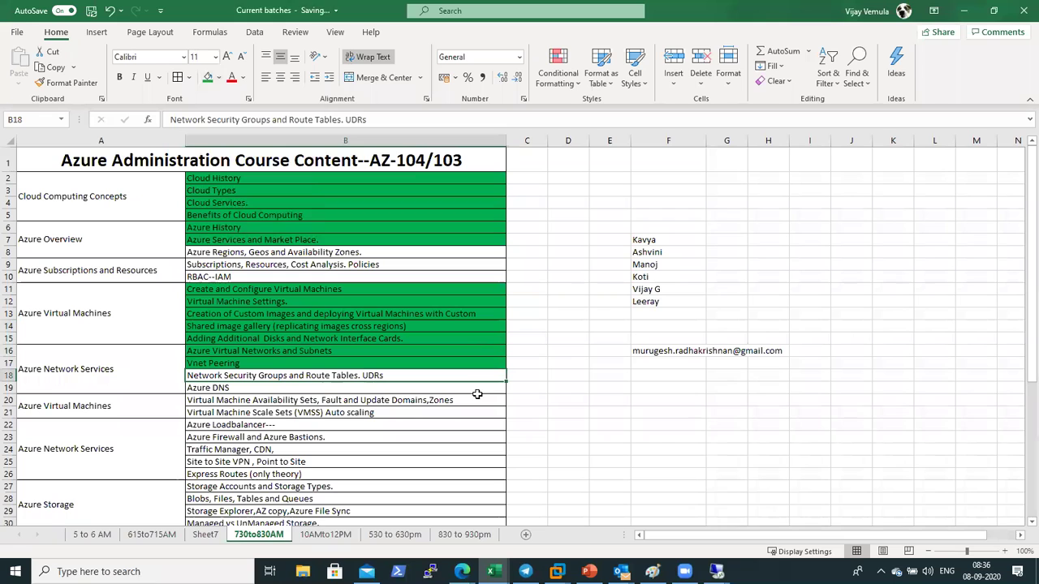
click(613, 397)
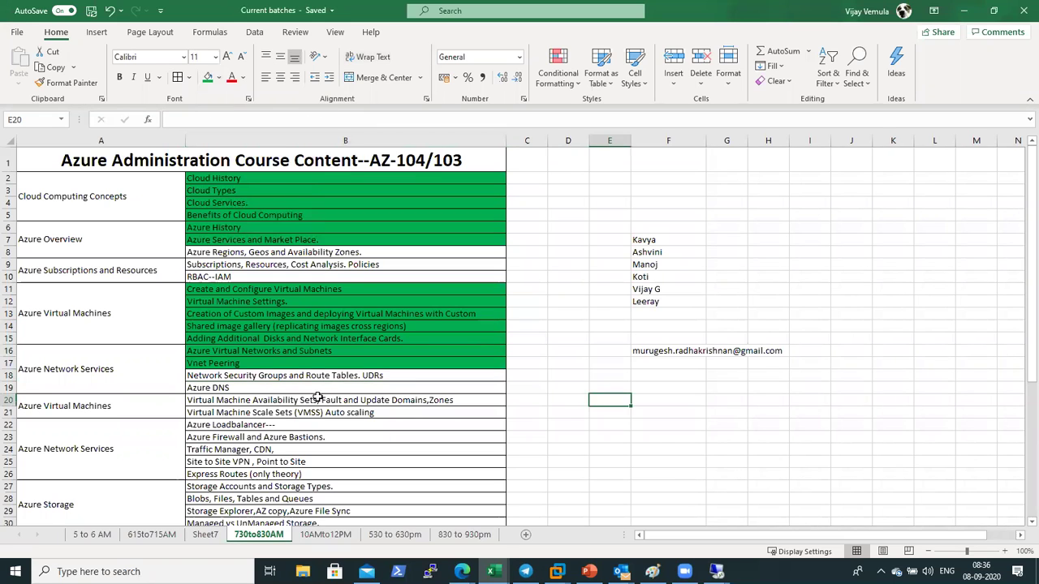
Insert a blank row above the "Network Security Groups and Route Tables. UDRs" topic
click(286, 378)
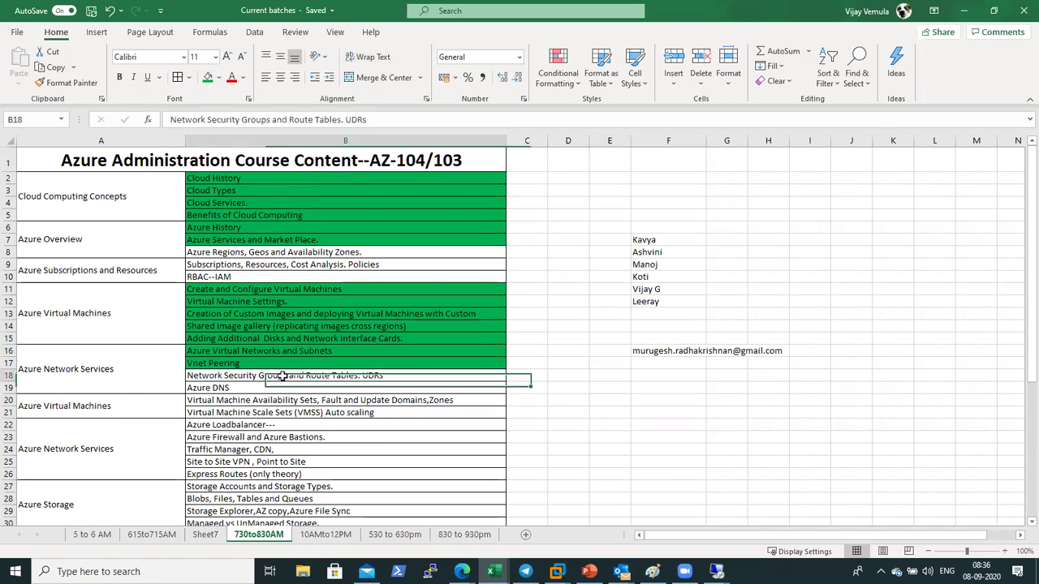
click(8, 376)
right_click(8, 376)
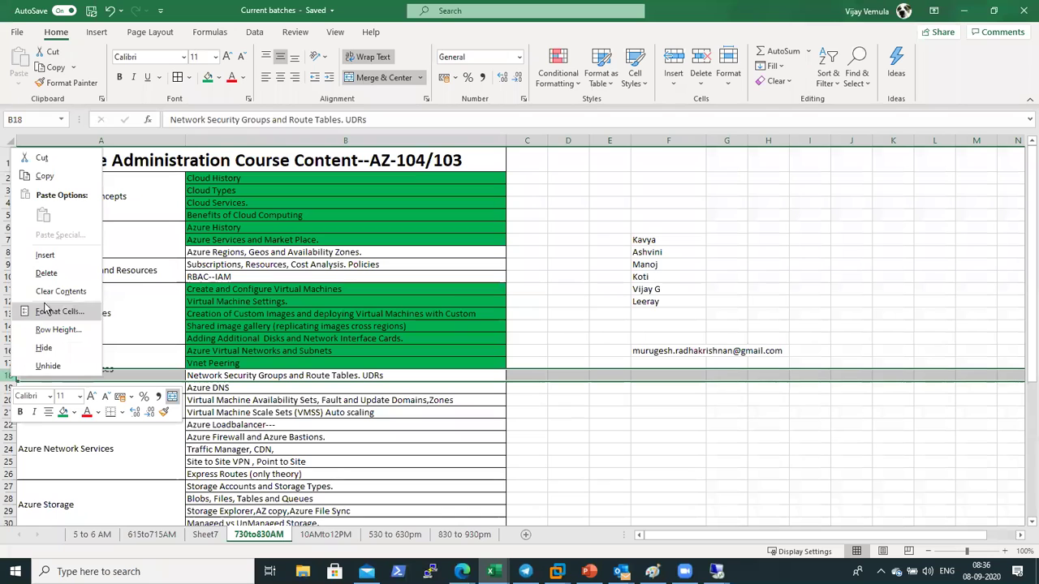
click(45, 256)
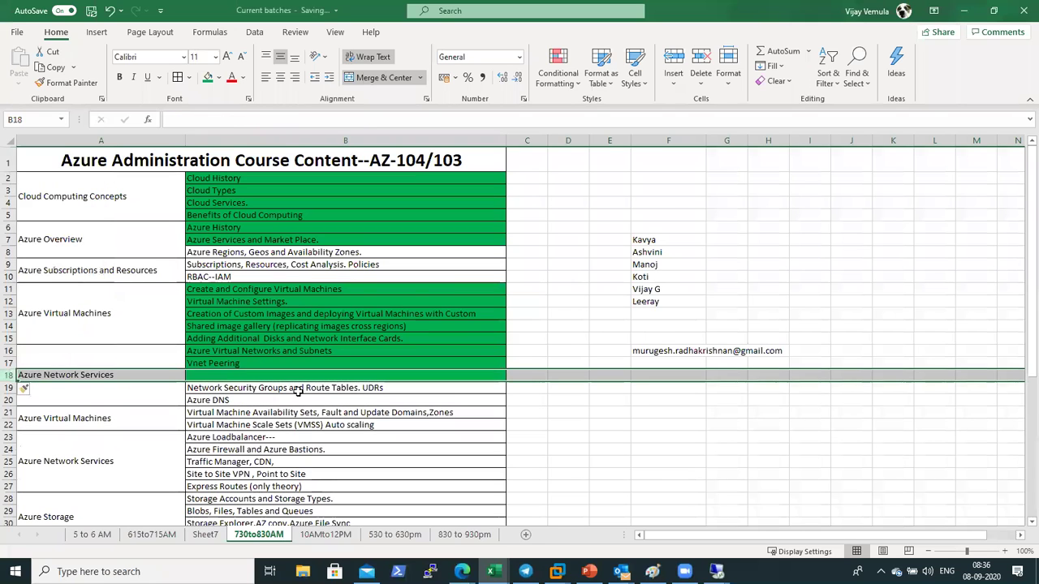
Move the text "Network Security Groups and" out of cell B19 into the blank cell B18
click(286, 387)
double_click(286, 387)
drag(306, 388, 188, 384)
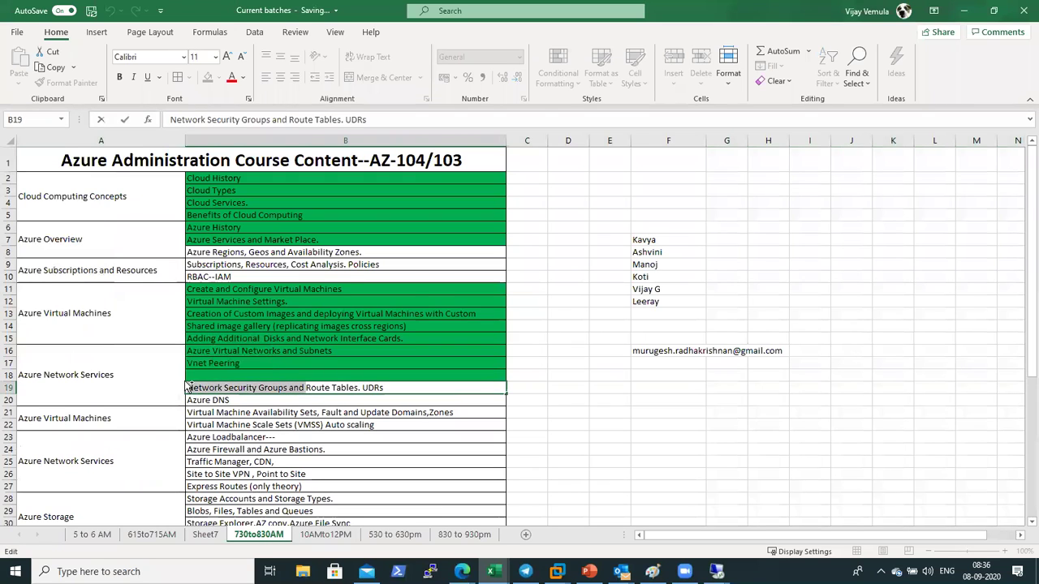
key(ctrl+x)
click(196, 376)
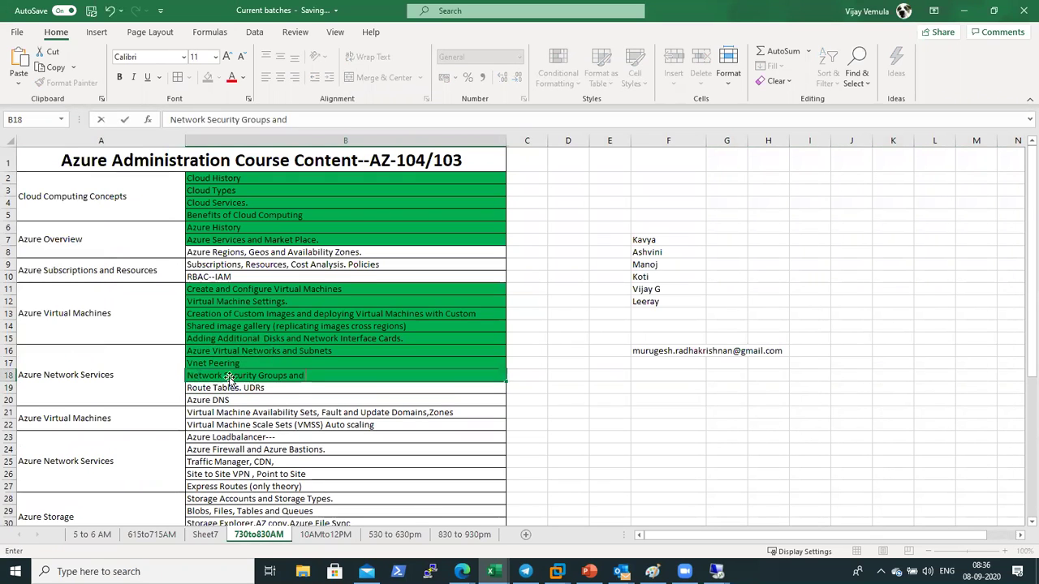
key(ctrl+v)
Copy the unfilled formatting of the "Route Tables. UDRs" cell onto the Network Security Groups cell with Format Painter
click(257, 388)
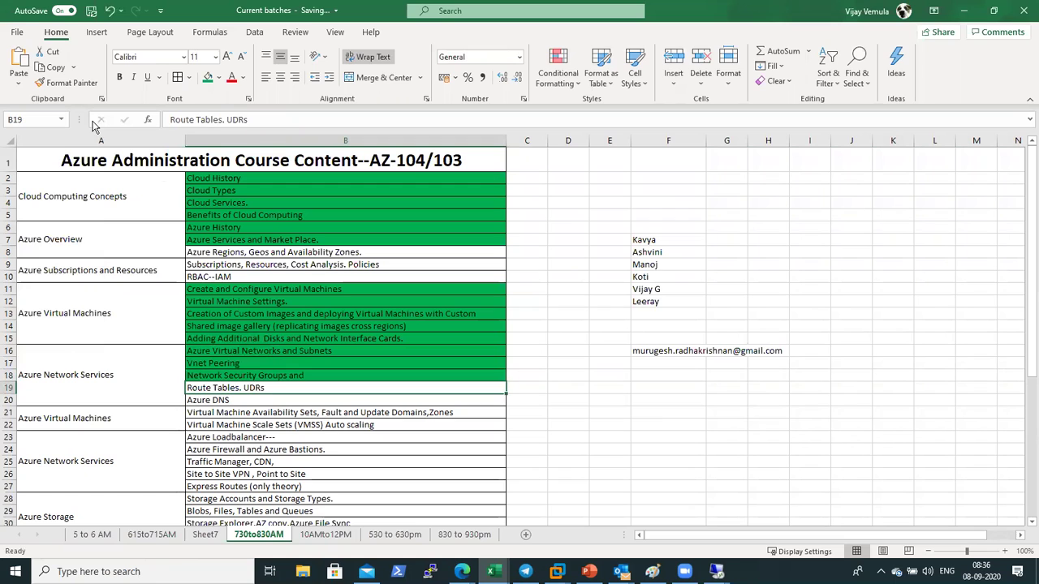
click(66, 82)
click(271, 376)
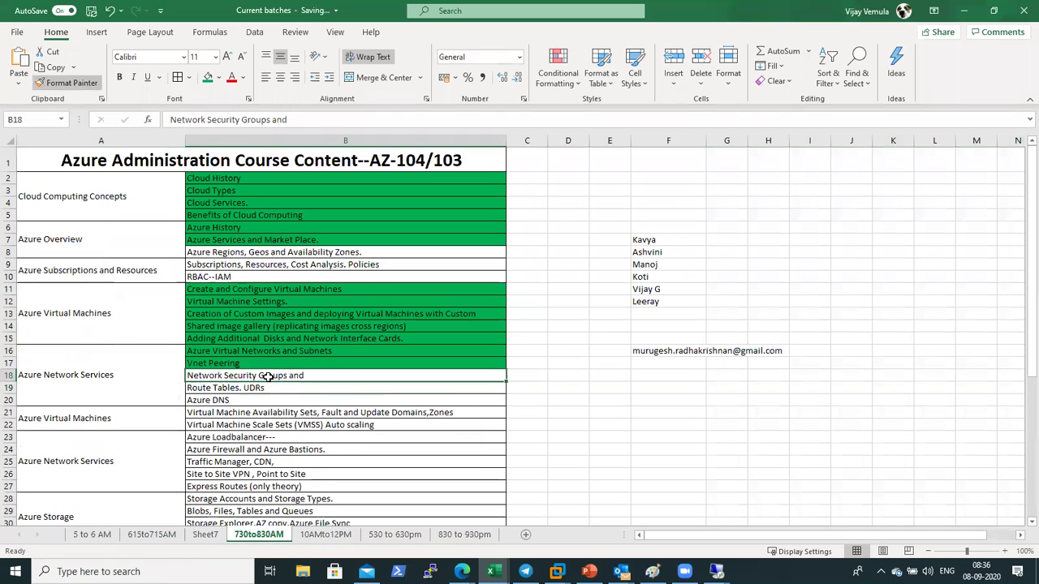
Remove the trailing "and" from cell B18 so the topic reads "Network Security Groups"
double_click(321, 376)
key(BackSpace)
key(BackSpace)
key(BackSpace)
key(BackSpace)
key(BackSpace)
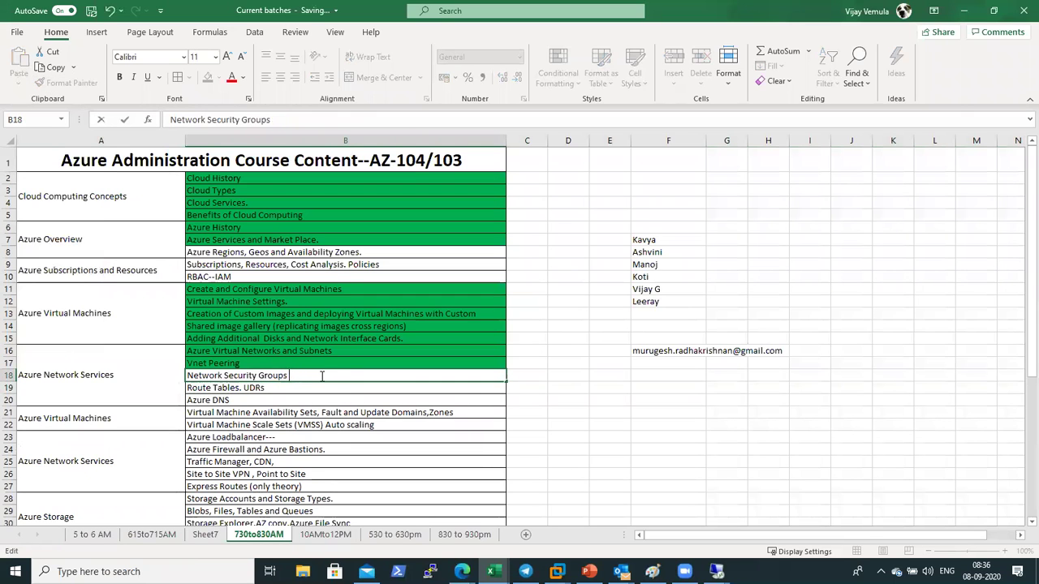
click(597, 446)
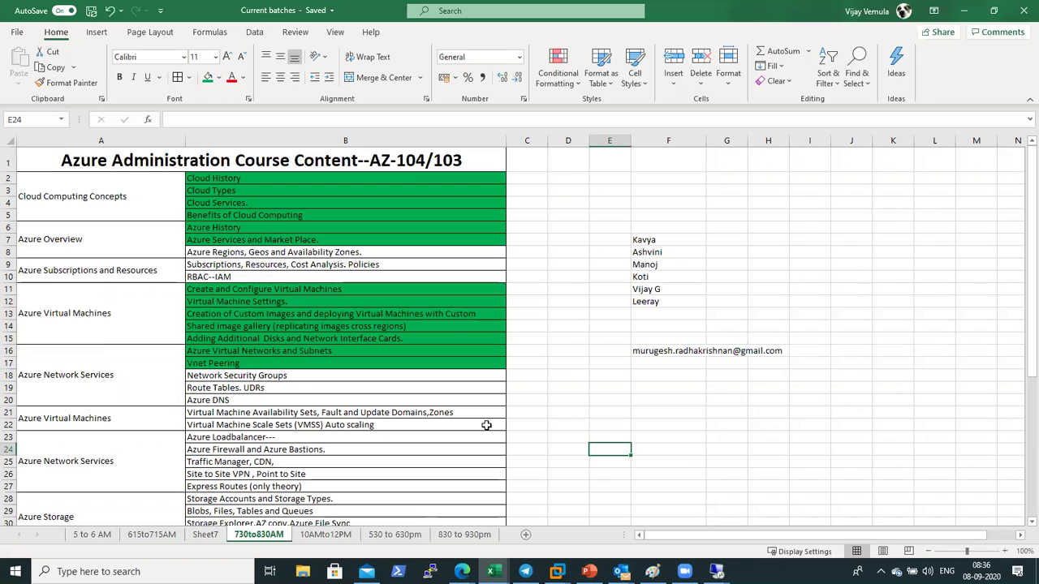
click(723, 429)
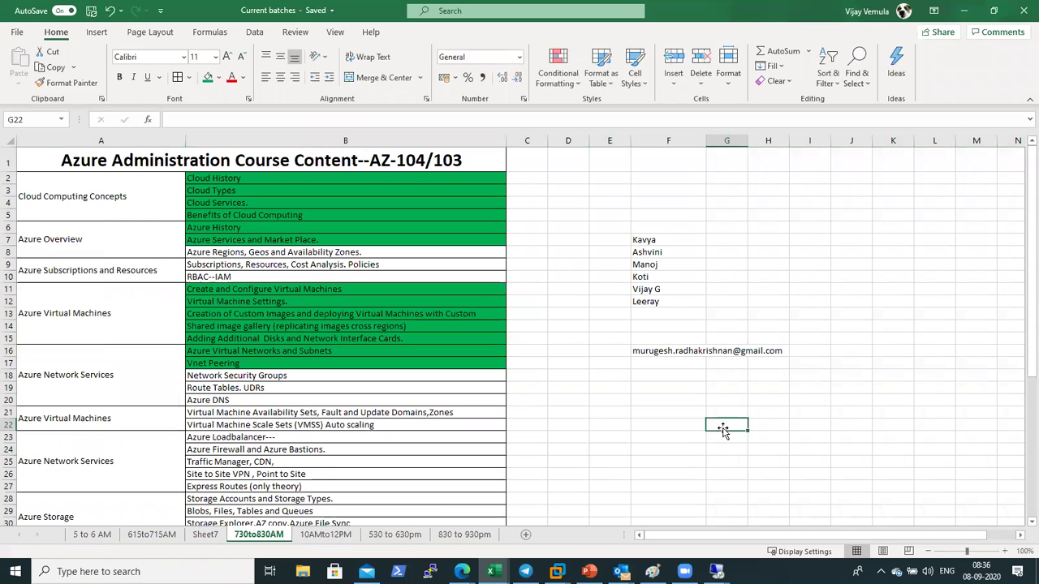